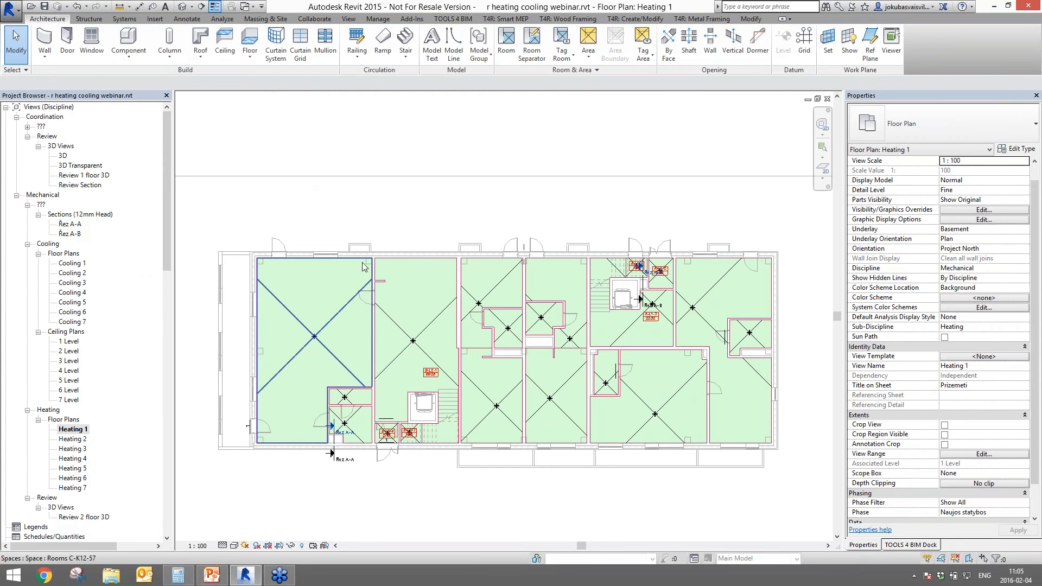
# - Launch R-Heating from the TOOLS 4 BIM dock, create its shared parameters, and expand Insert/Modify Radiators
pyautogui.click(906, 545)
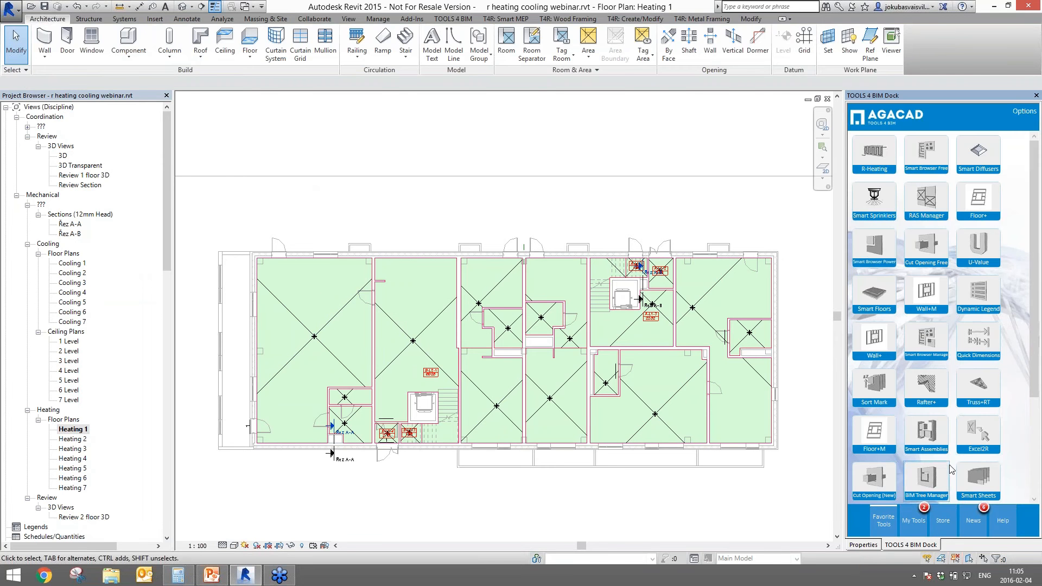
pyautogui.click(876, 159)
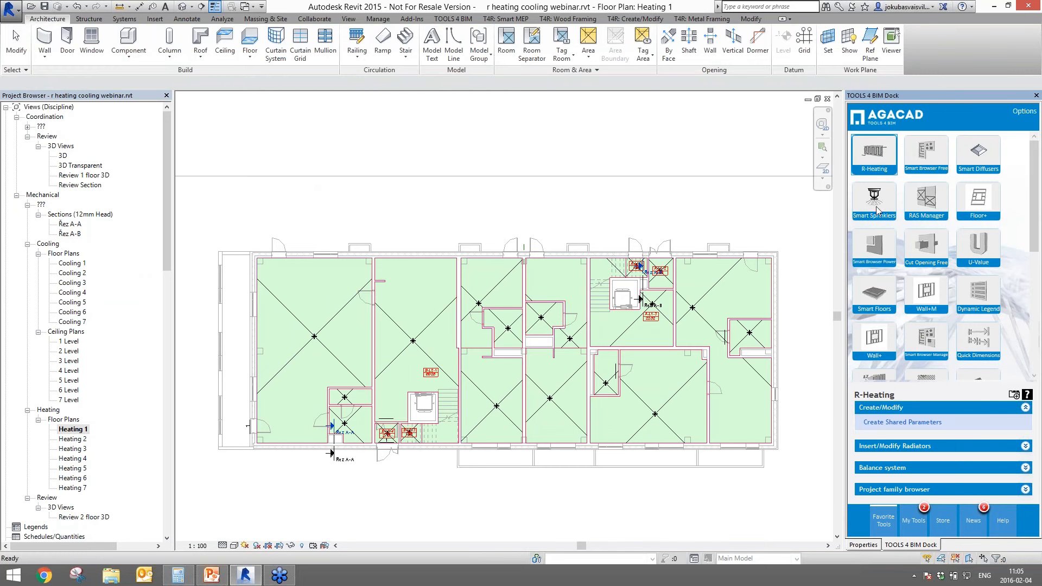
pyautogui.click(886, 423)
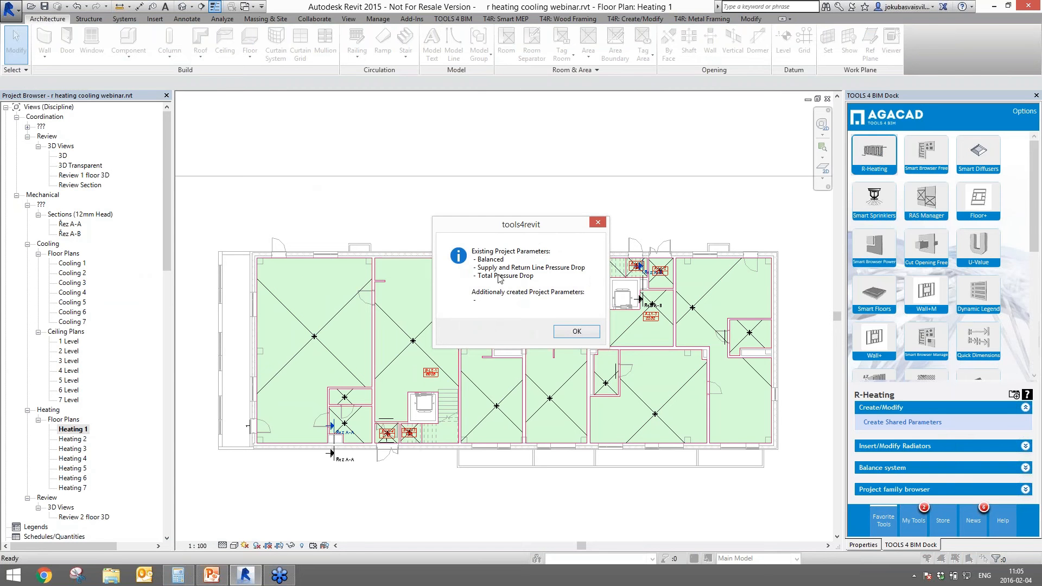
pyautogui.click(576, 331)
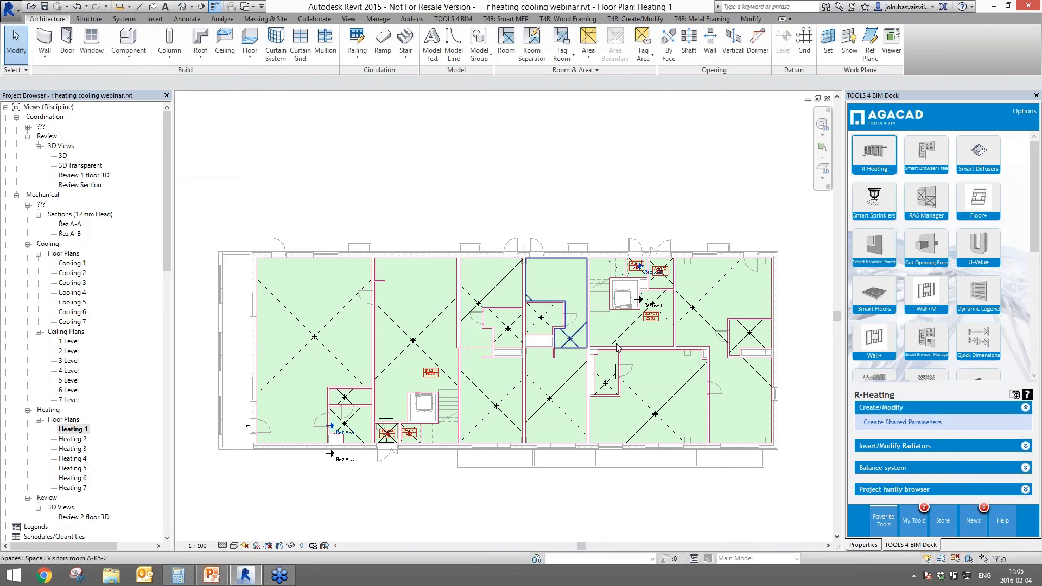
pyautogui.click(874, 445)
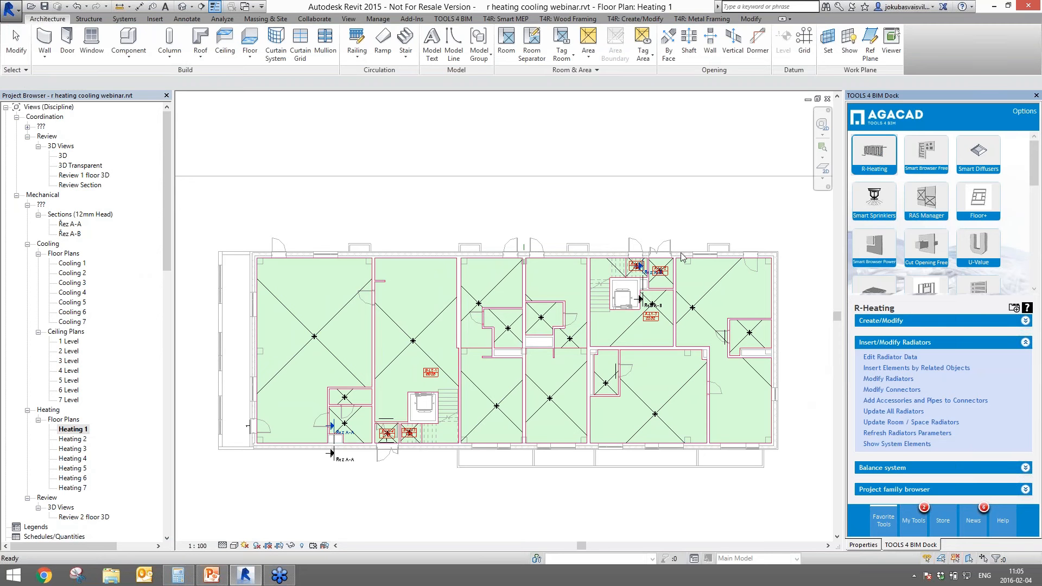
# - Open Full-Catalog-Purmo.txt from the Metric Library in the Edit Radiator Data editor
pyautogui.click(900, 357)
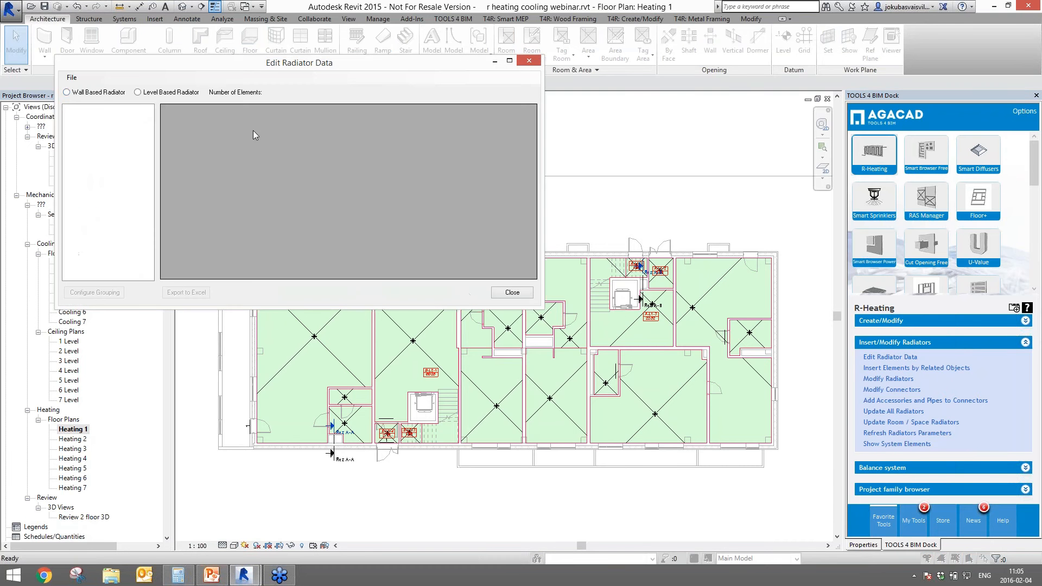
pyautogui.click(72, 77)
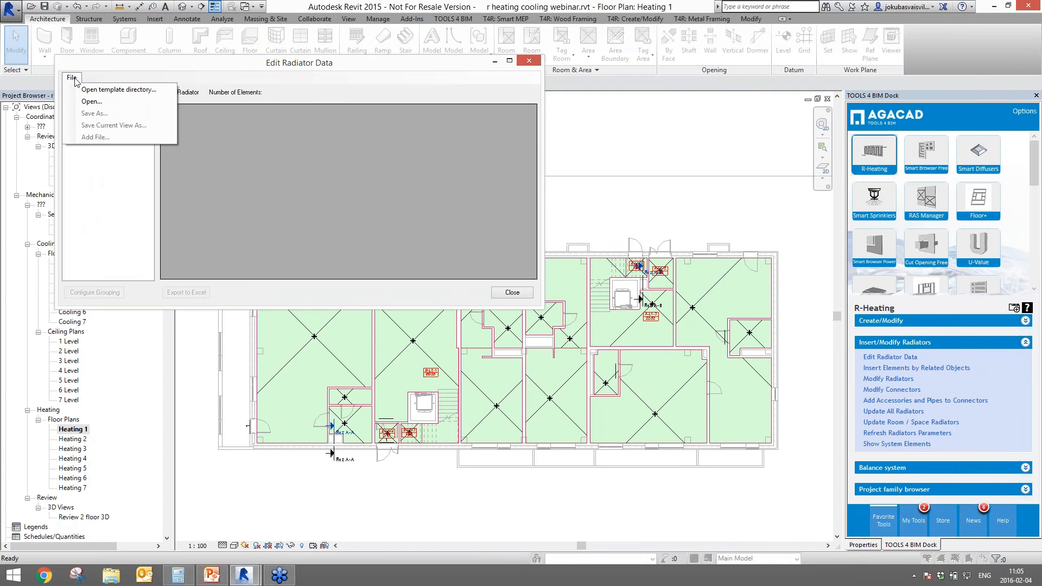
pyautogui.click(90, 103)
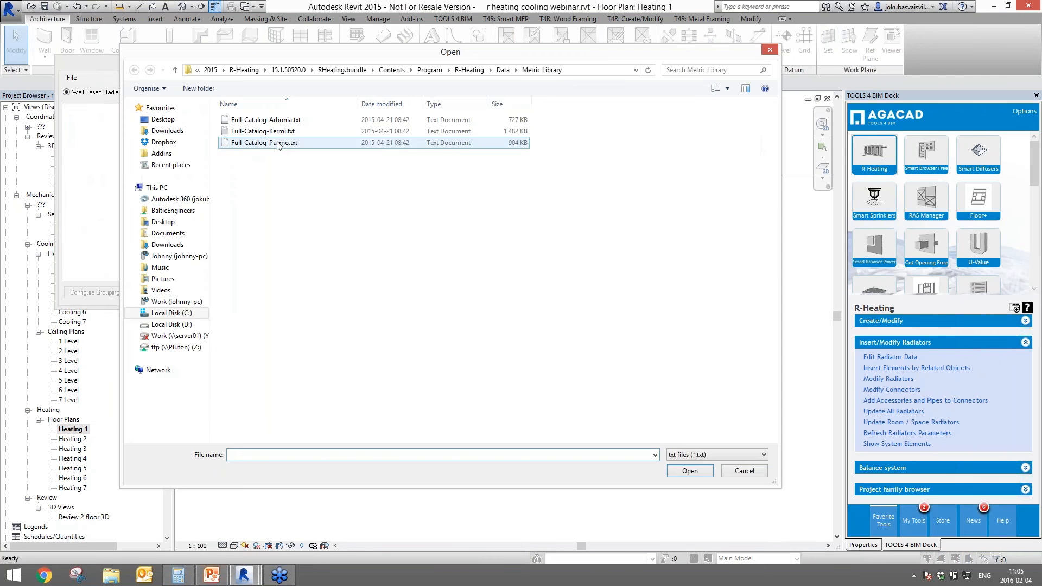
pyautogui.click(278, 145)
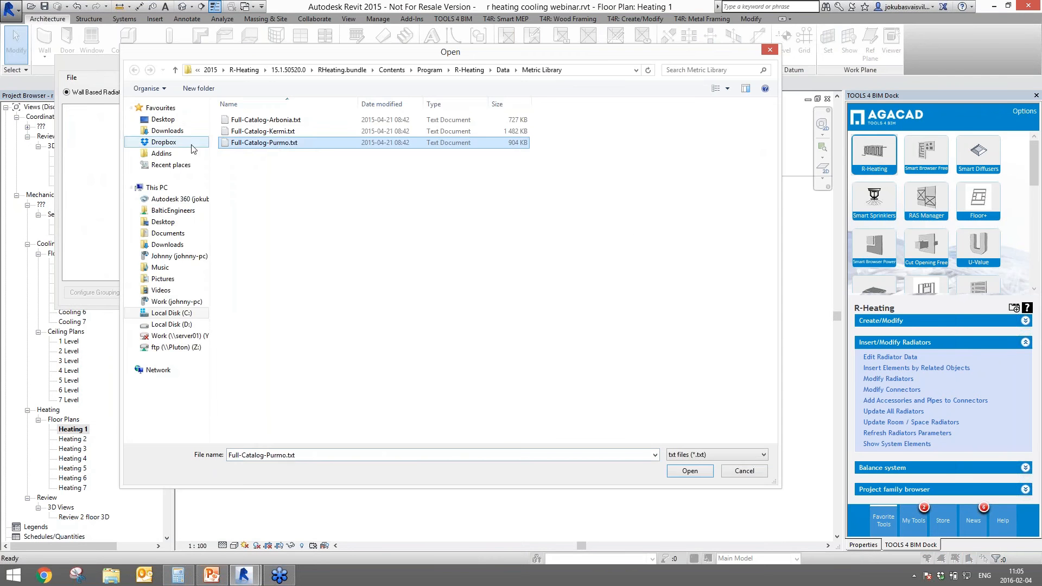
pyautogui.moveTo(303, 189); pyautogui.dragTo(242, 115)
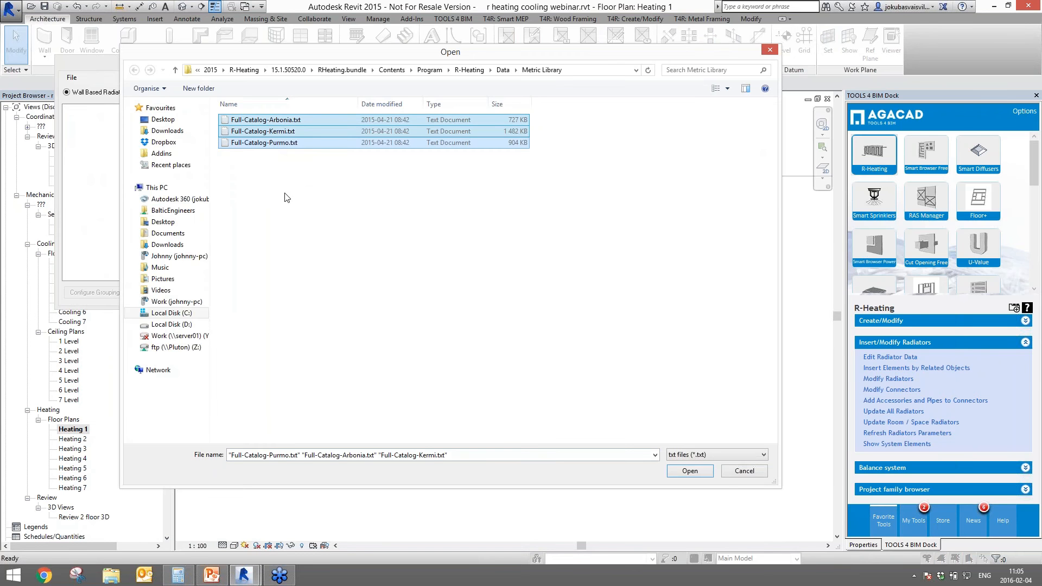
pyautogui.click(264, 142)
pyautogui.click(266, 119)
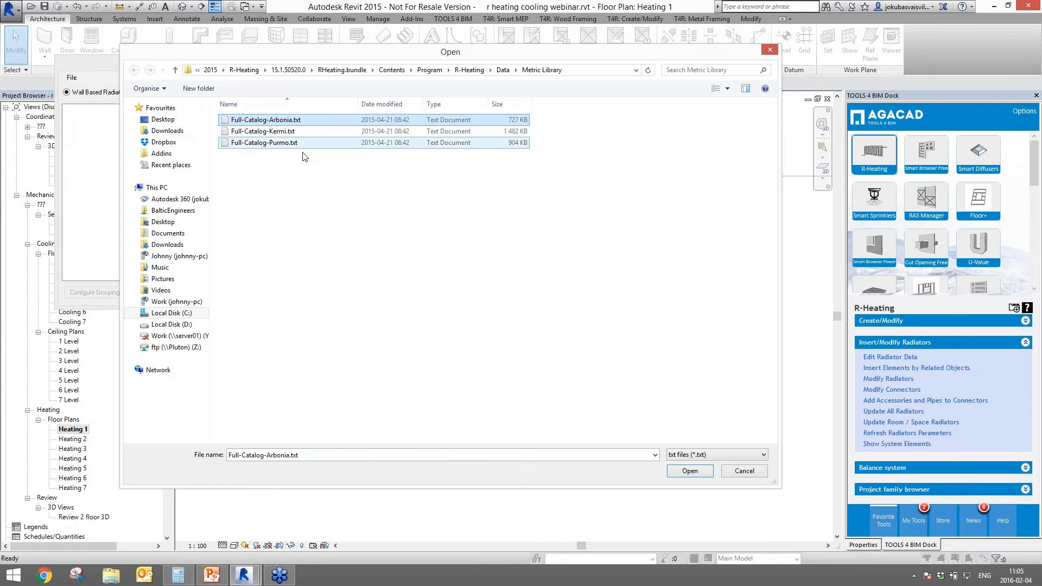
pyautogui.click(302, 197)
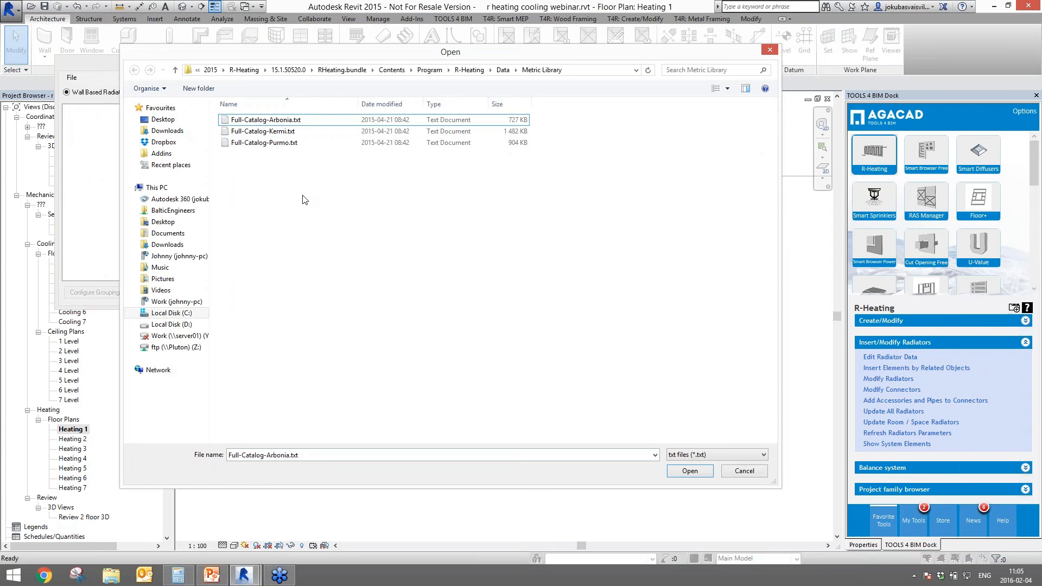
pyautogui.click(274, 144)
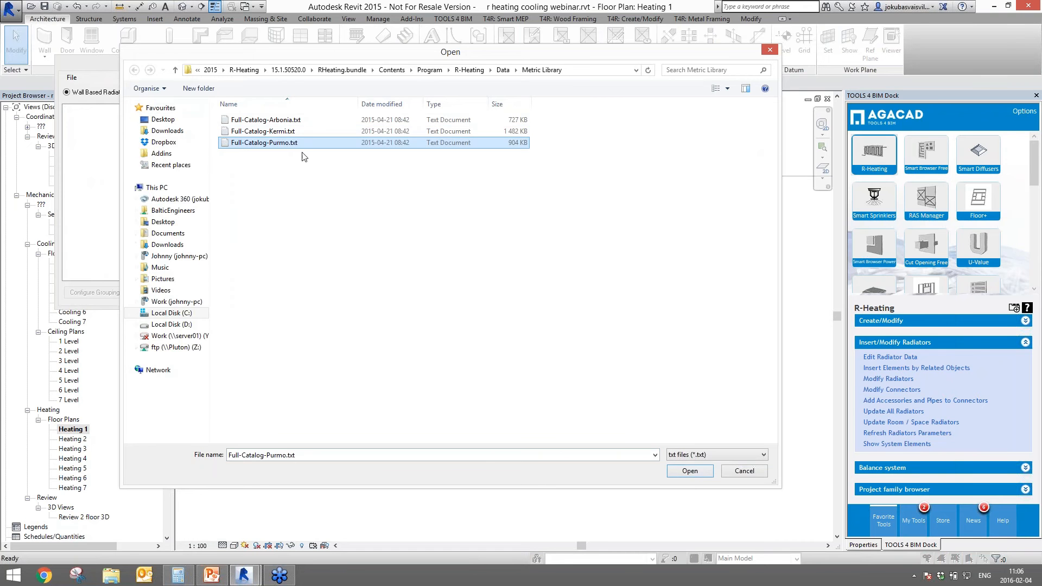
pyautogui.click(688, 472)
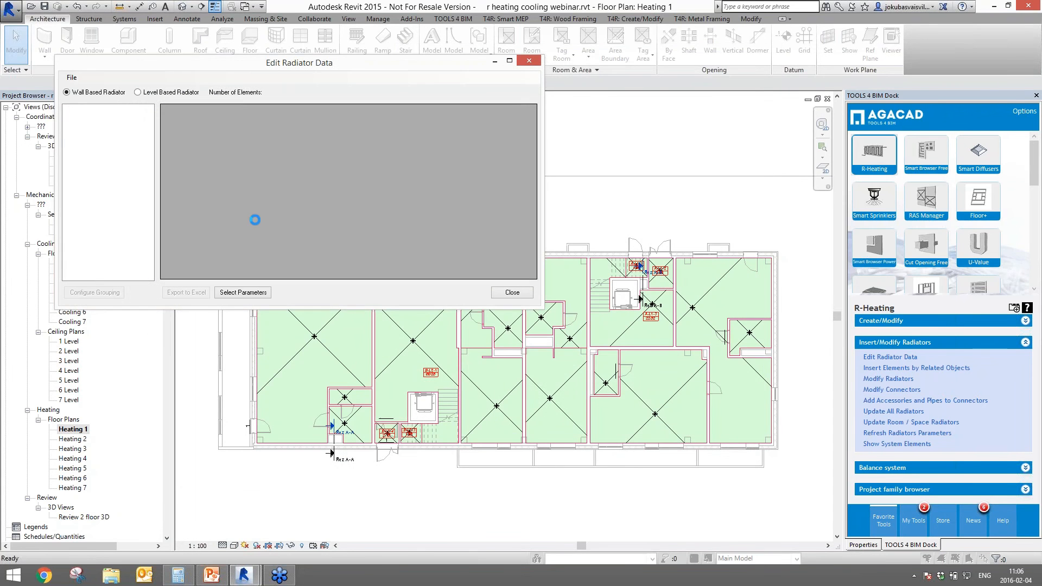
# - Maximize the Edit Radiator Data window and scroll through the 2932 Purmo radiator types
pyautogui.moveTo(310, 63); pyautogui.dragTo(563, 0)
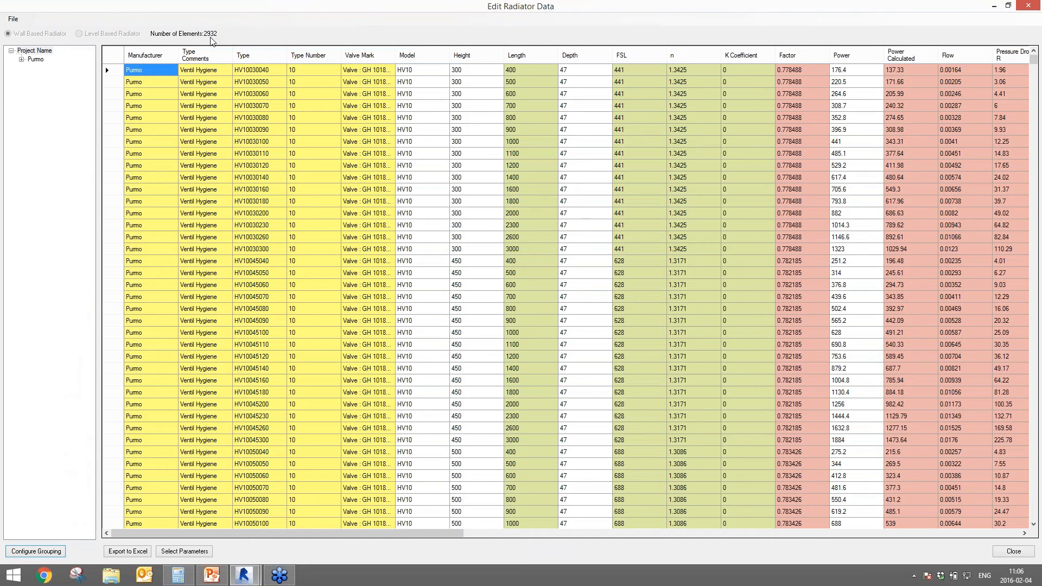
pyautogui.moveTo(1033, 69); pyautogui.dragTo(1038, 147)
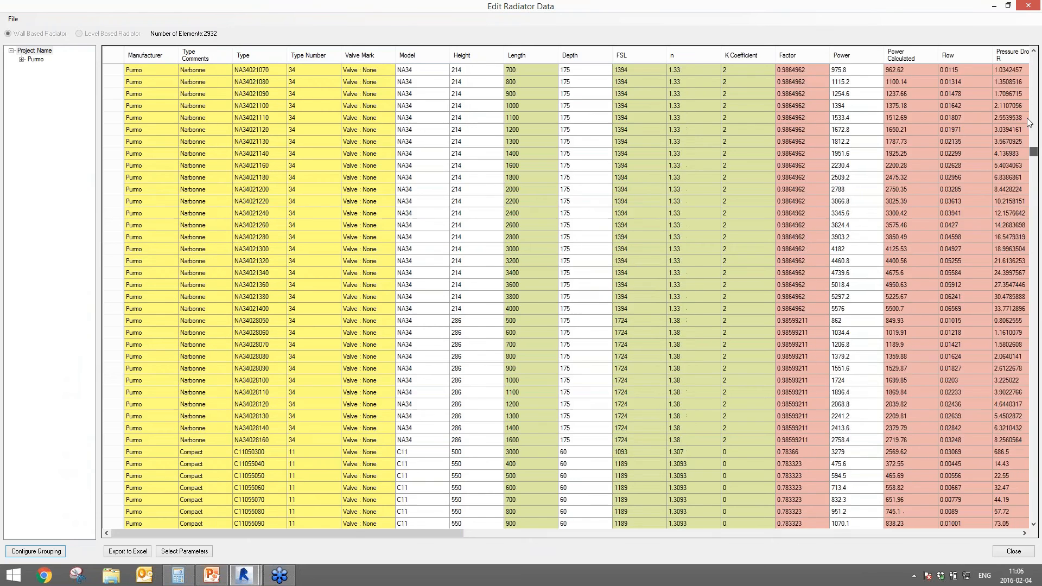
pyautogui.moveTo(351, 532); pyautogui.dragTo(318, 519)
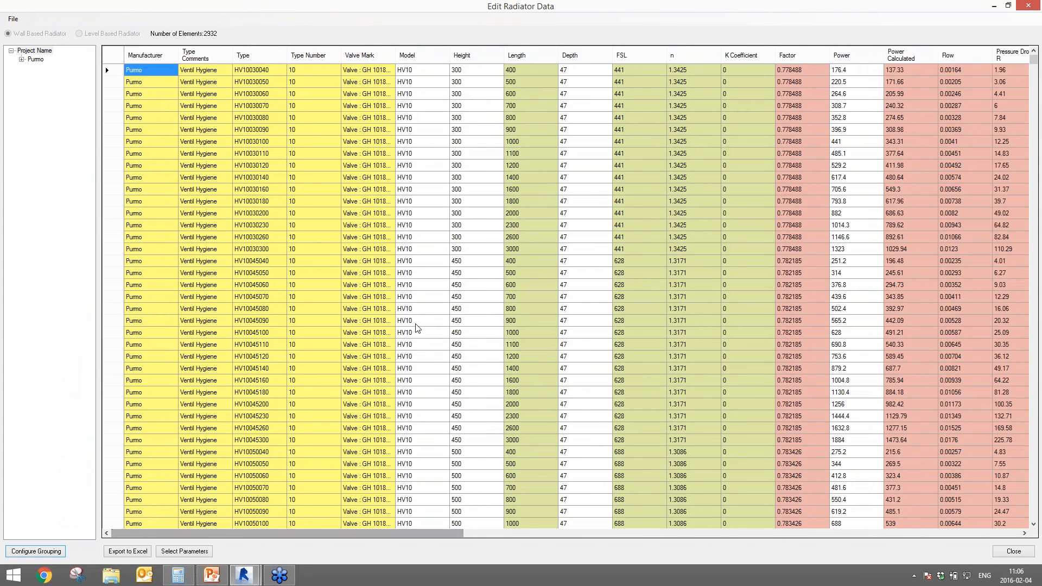
pyautogui.rightClick(148, 71)
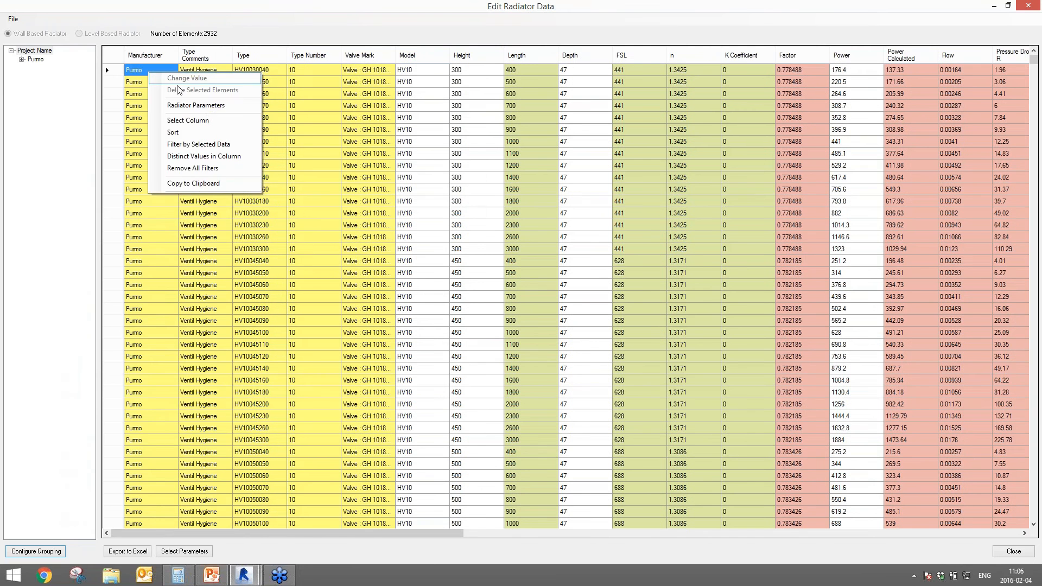
# - Open Radiator Parameters for the HV10 300×400 radiator, set connector position 34, and clear the supply temperature
pyautogui.press('Escape')
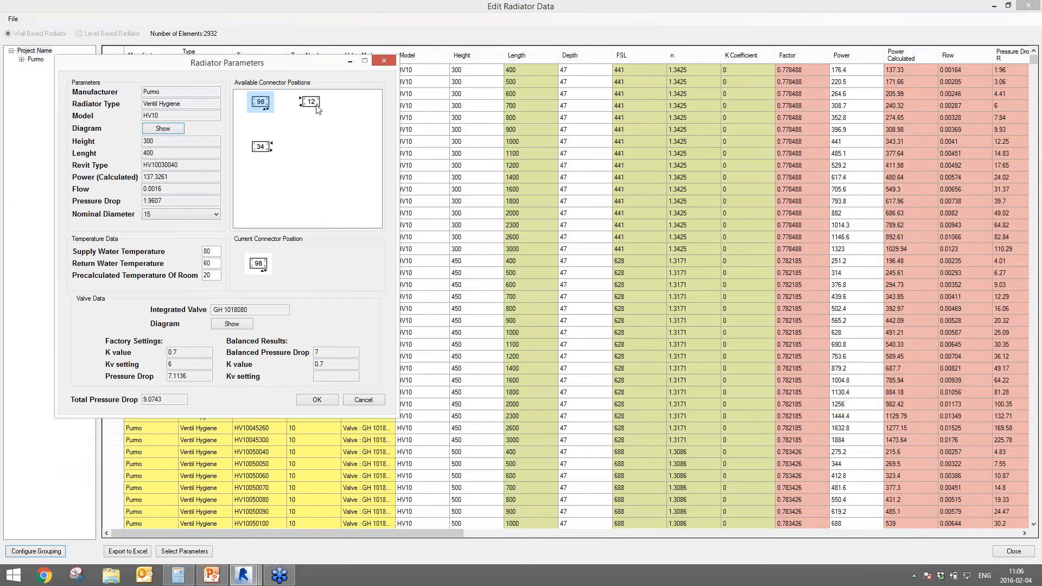
pyautogui.click(255, 148)
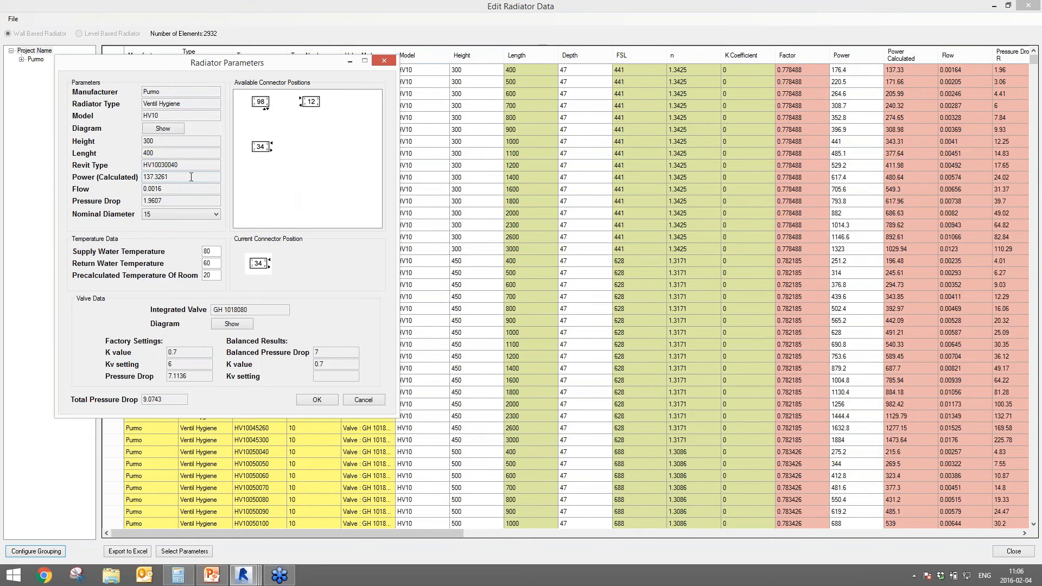
pyautogui.doubleClick(148, 178)
pyautogui.press('Tab')
pyautogui.press('Tab')
pyautogui.doubleClick(207, 251)
pyautogui.moveTo(213, 264); pyautogui.dragTo(207, 263)
pyautogui.moveTo(201, 278); pyautogui.dragTo(209, 271)
pyautogui.doubleClick(216, 252)
pyautogui.click(204, 251)
pyautogui.press('BackSpace')
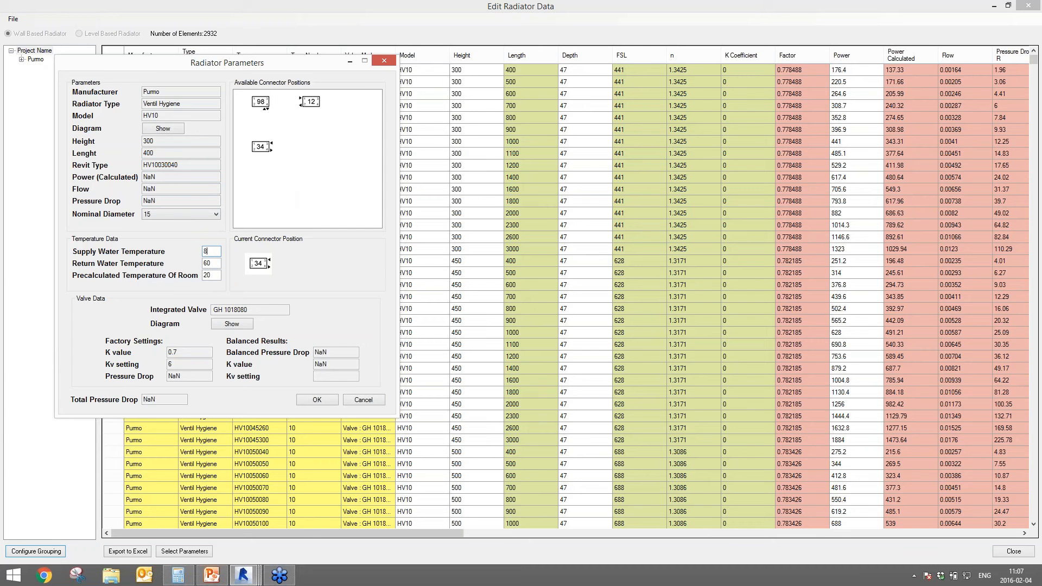
# - Enter supply water temperature 80 and return water temperature 50 so the radiator recalculates
pyautogui.write('70')
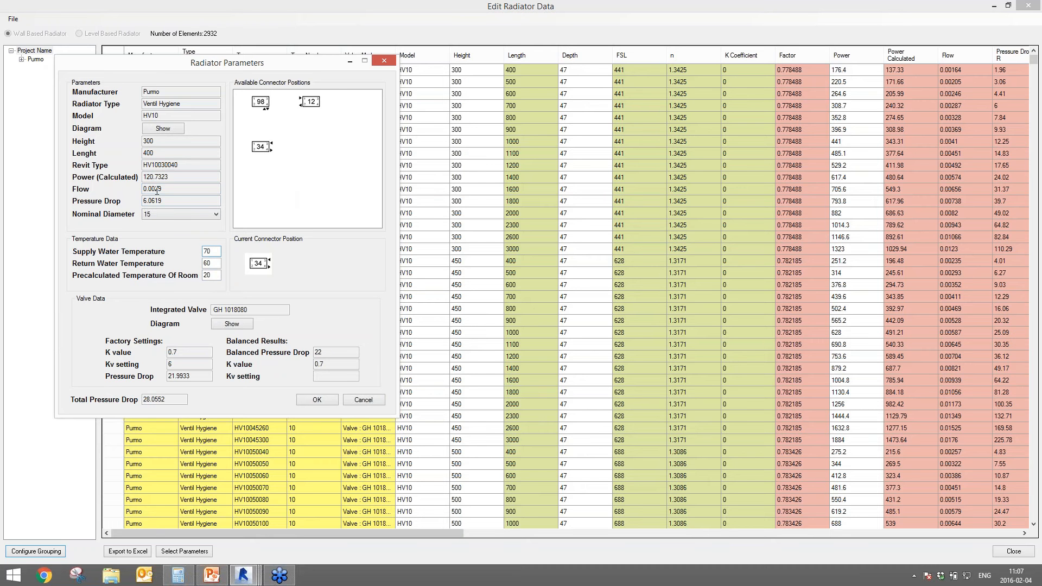
pyautogui.press('Tab')
pyautogui.doubleClick(206, 264)
pyautogui.write('50')
pyautogui.click(185, 189)
pyautogui.click(185, 200)
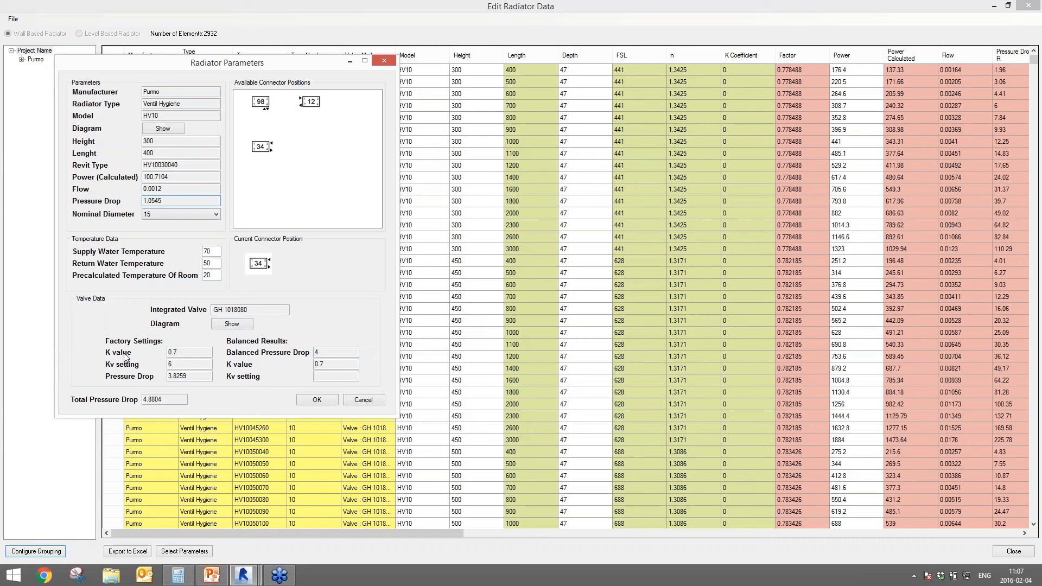
pyautogui.press('Tab')
pyautogui.write('80')
# - Review the integrated valve presetting diagram, apply the new parameters, and restore the window size
pyautogui.click(241, 324)
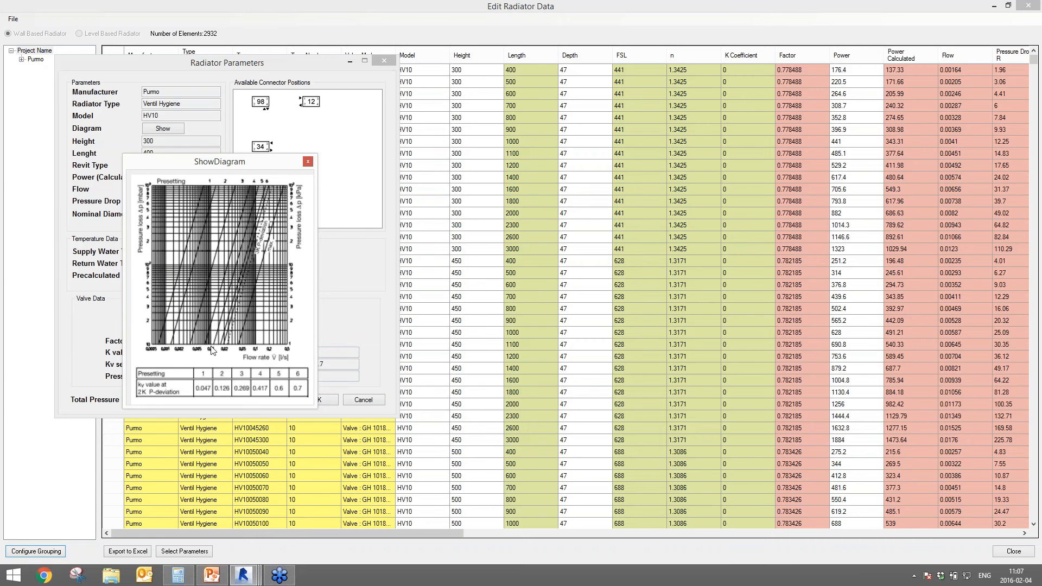
pyautogui.click(308, 161)
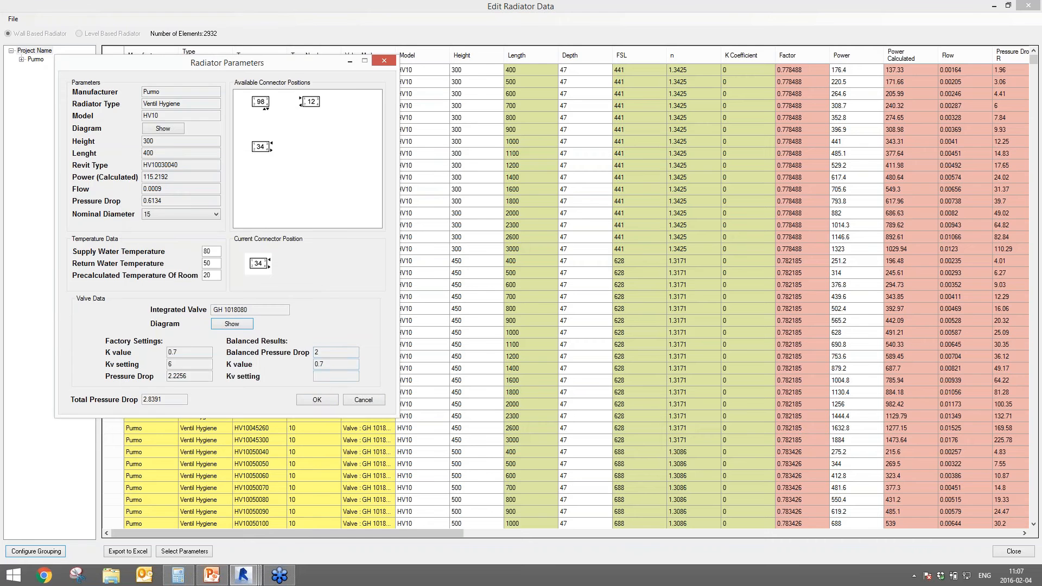
pyautogui.click(310, 402)
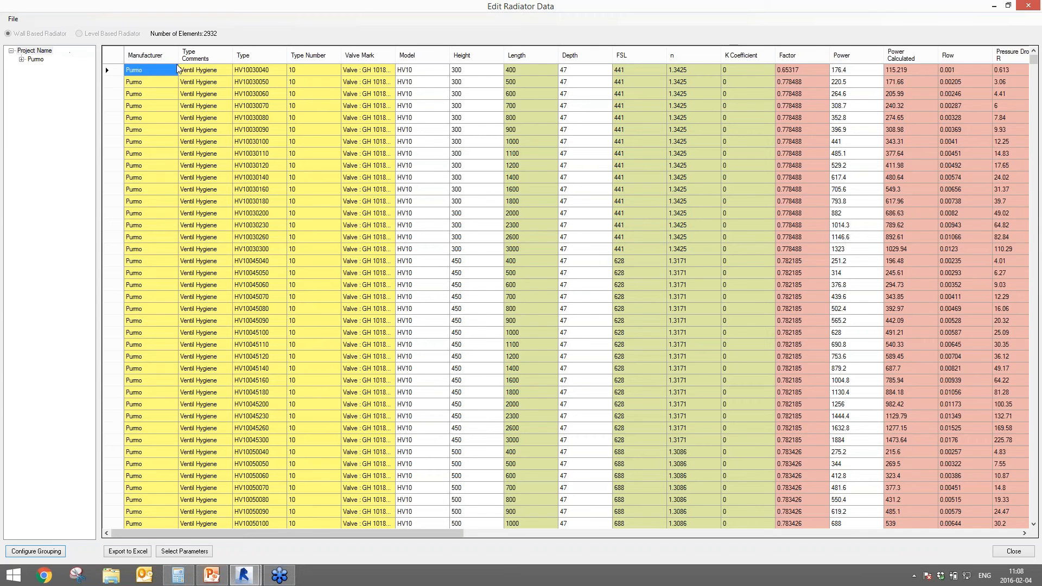
pyautogui.doubleClick(184, 6)
# - Save the radiator data to the Desktop as RAD FAM and close the Edit Radiator Data window
pyautogui.click(49, 45)
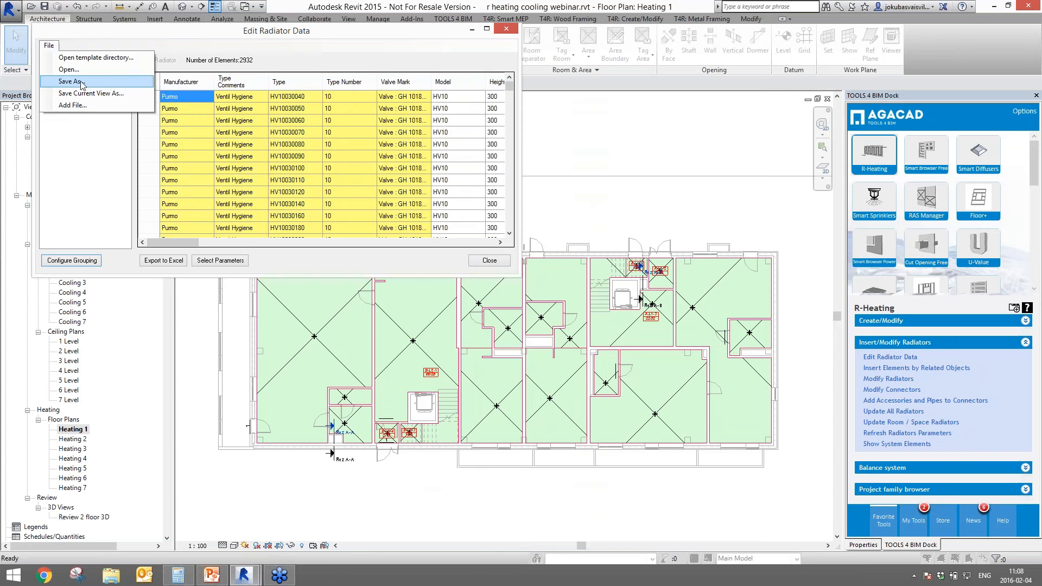
pyautogui.click(81, 81)
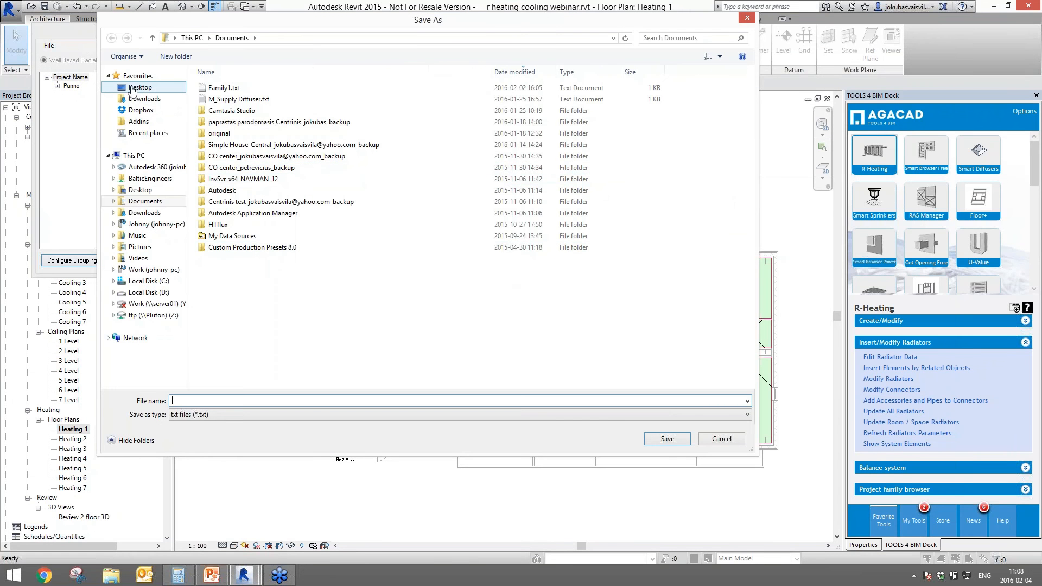
pyautogui.click(131, 89)
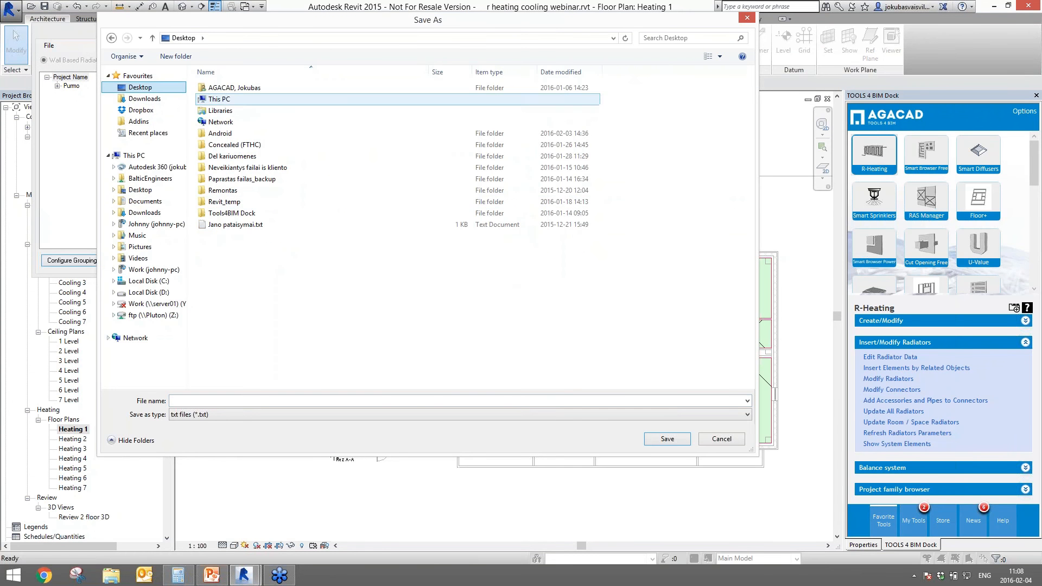
pyautogui.click(250, 400)
pyautogui.write('R')
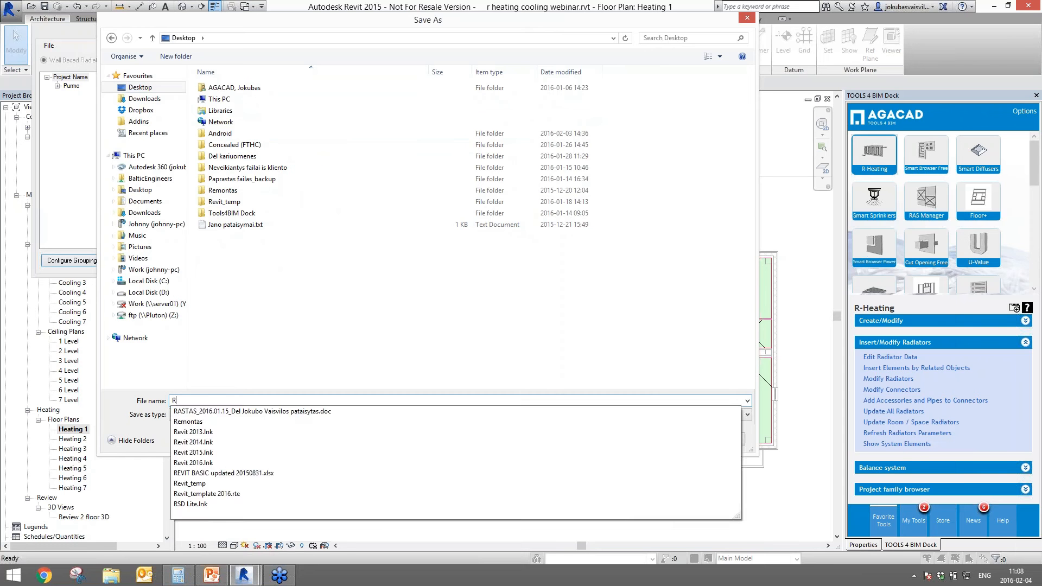
pyautogui.write('AD FAM')
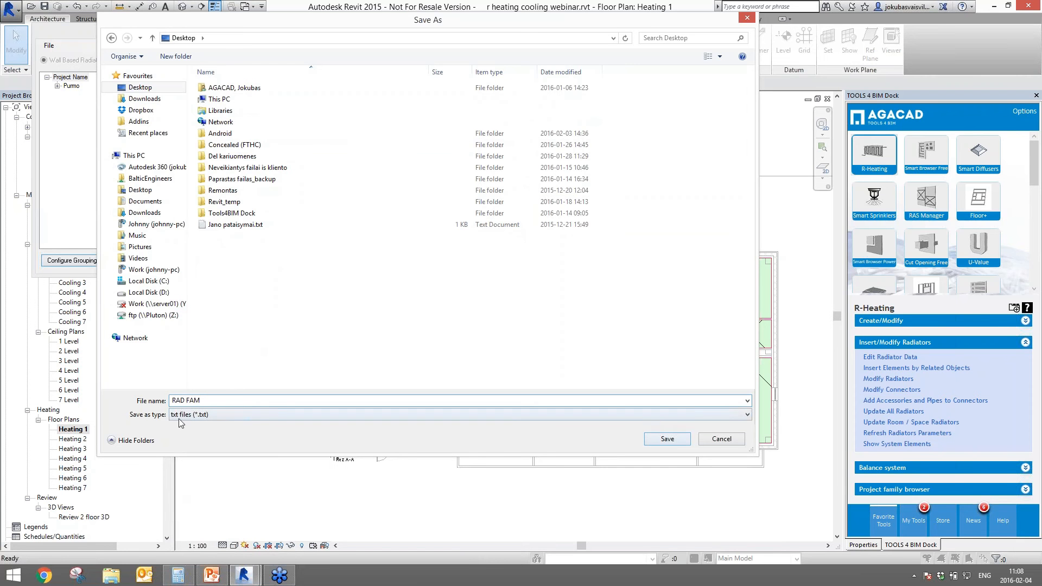
pyautogui.click(658, 445)
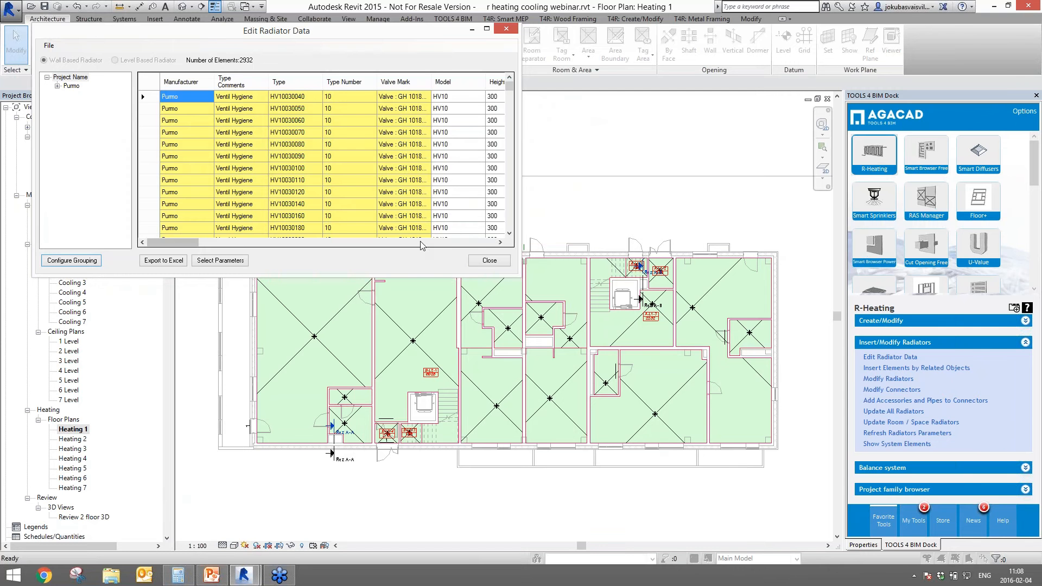
pyautogui.click(488, 260)
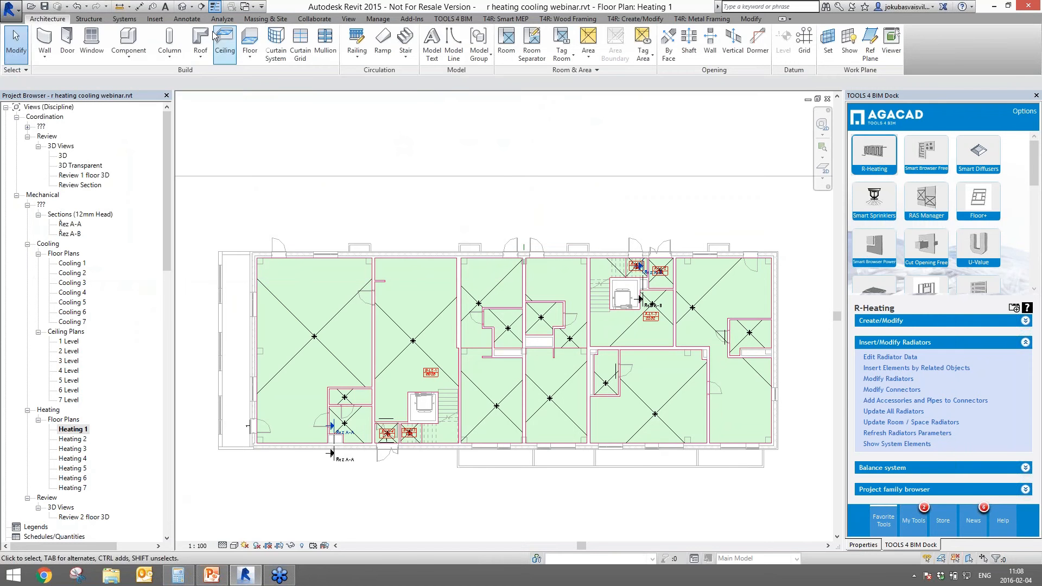
# - Load the RAD FAM.rfa family from the Desktop via Insert > Load Family
pyautogui.click(158, 20)
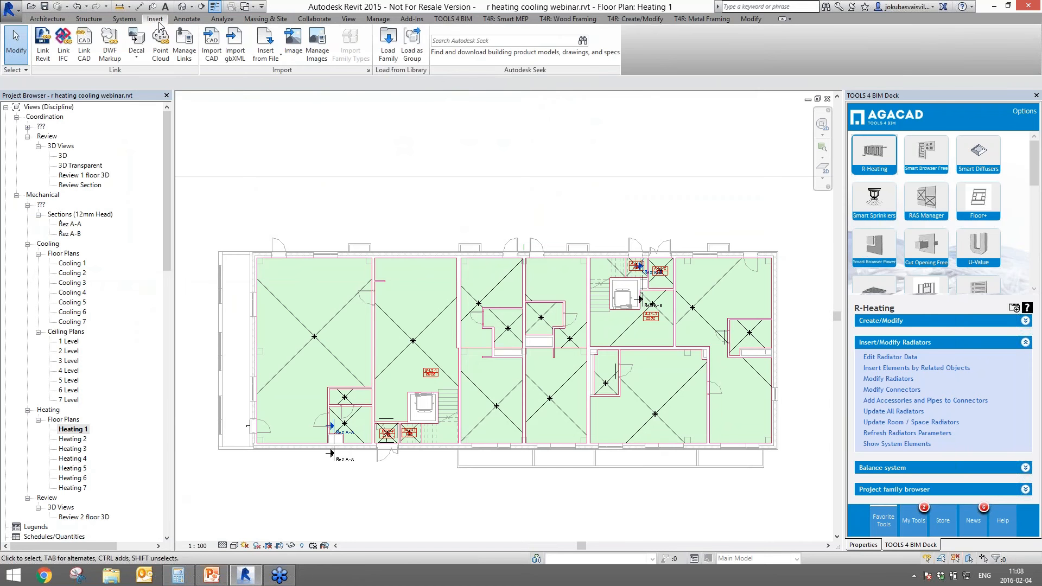
pyautogui.click(379, 54)
pyautogui.click(45, 220)
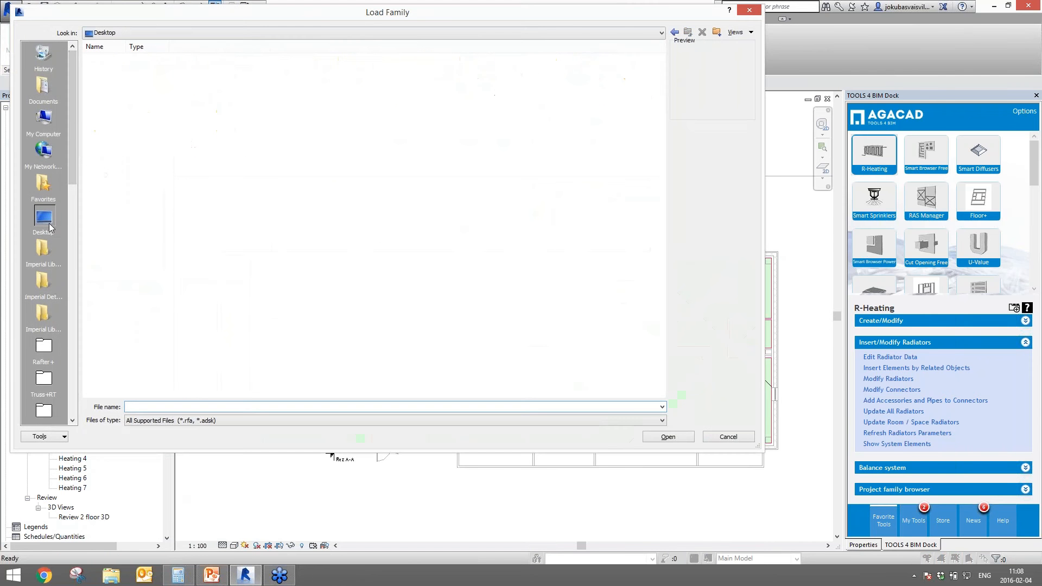
pyautogui.click(112, 137)
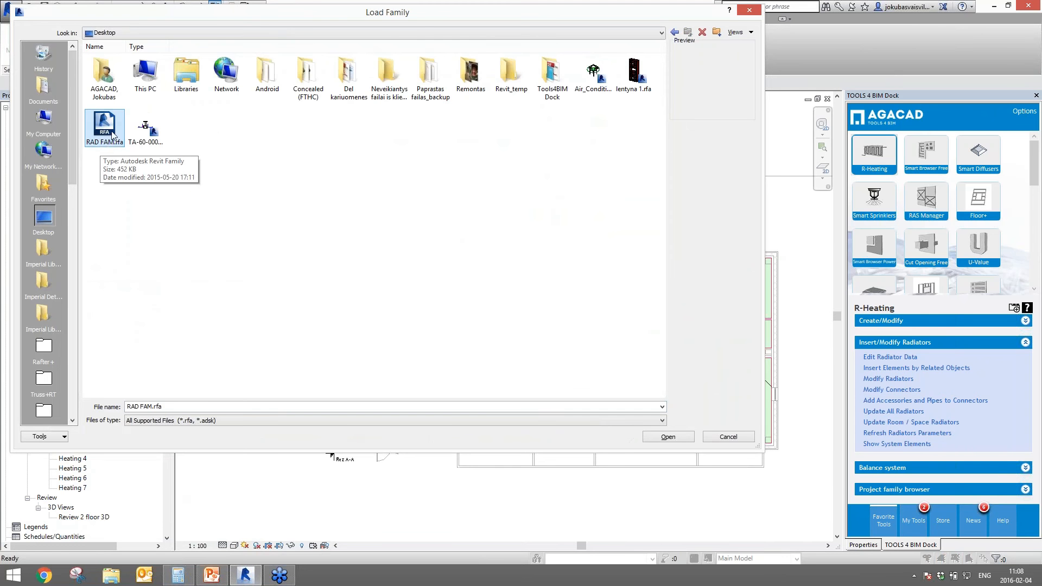
pyautogui.click(667, 437)
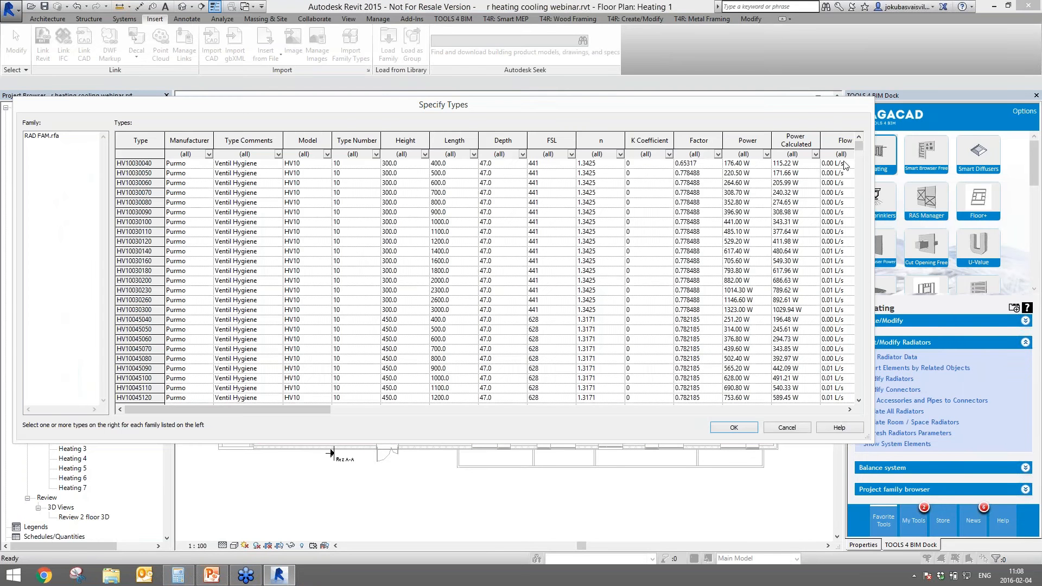
# - Filter the Specify Types list to Ventil Hygiene, type number 20, and height 600.0
pyautogui.moveTo(858, 146); pyautogui.dragTo(890, 142)
pyautogui.click(279, 155)
pyautogui.click(278, 154)
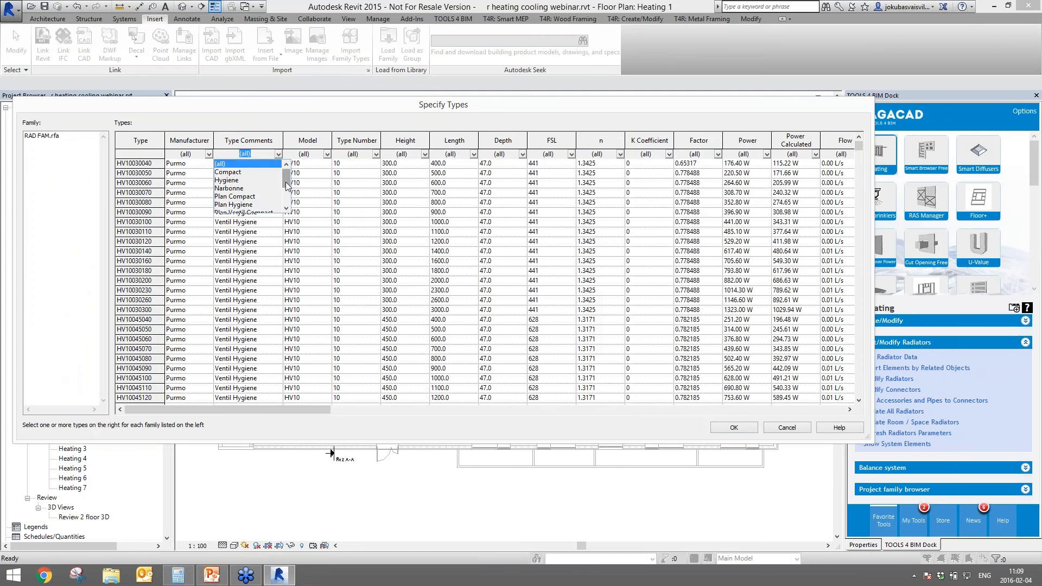
pyautogui.click(238, 210)
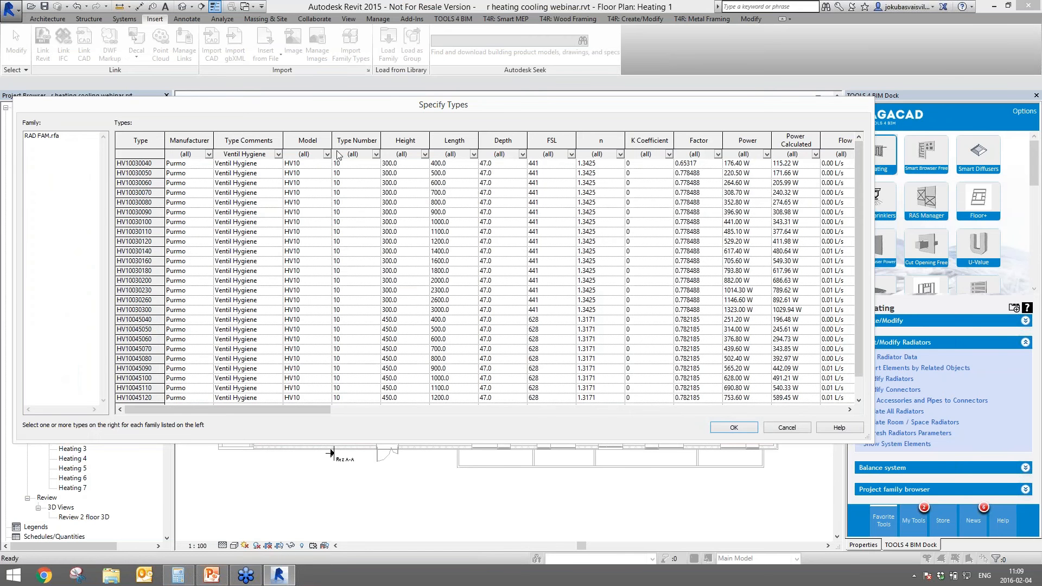
pyautogui.click(375, 154)
pyautogui.click(339, 180)
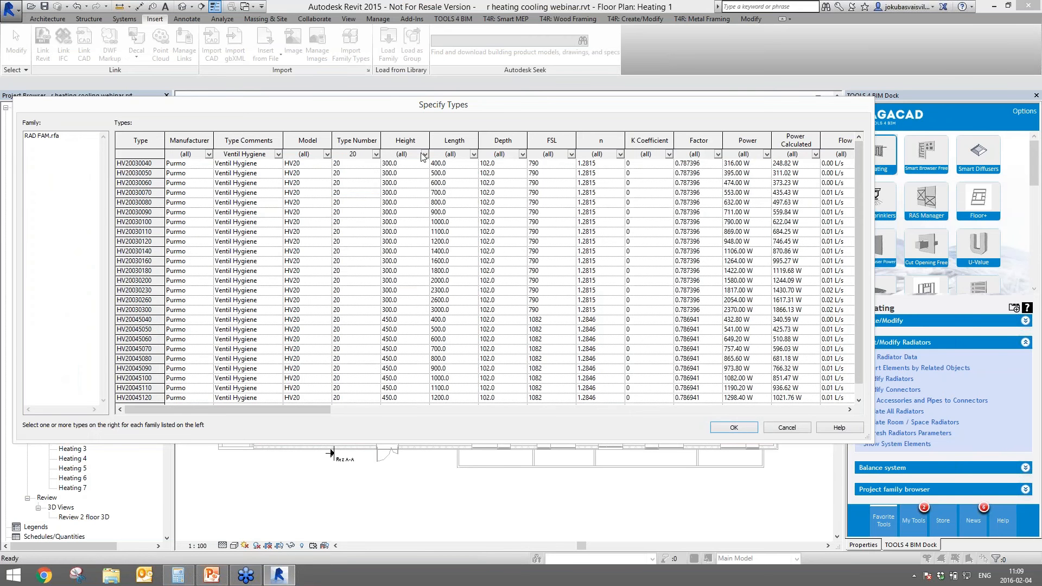
pyautogui.click(424, 155)
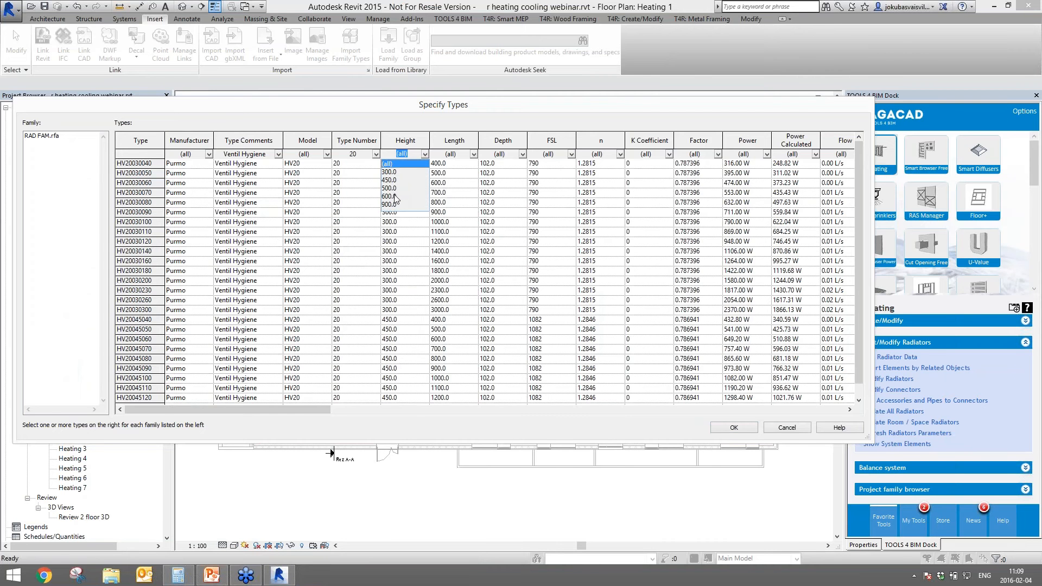
pyautogui.click(394, 196)
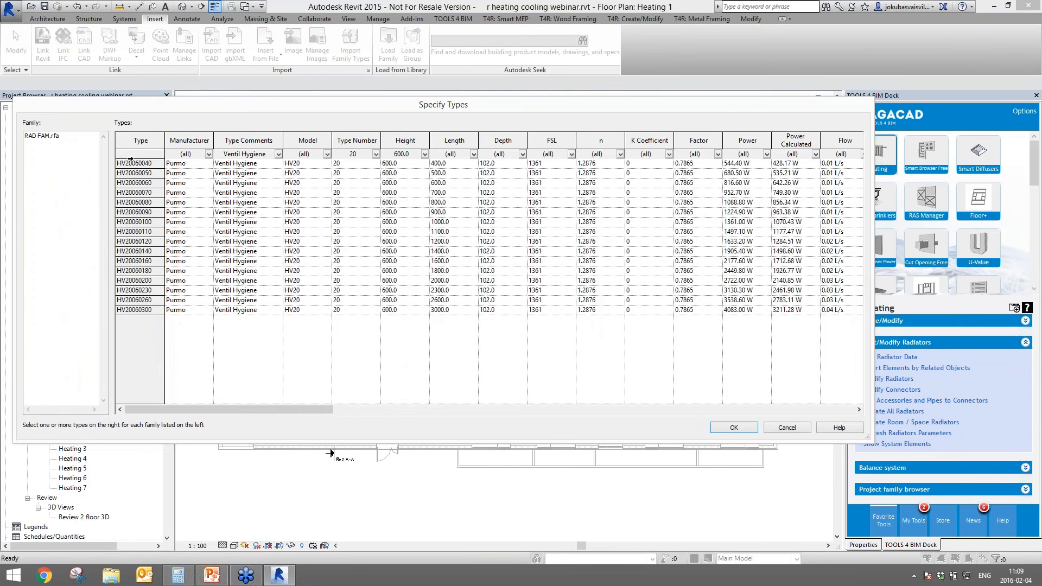
# - Select all sixteen filtered radiator types and load them, accepting the many-types prompt
pyautogui.moveTo(130, 162); pyautogui.dragTo(127, 301)
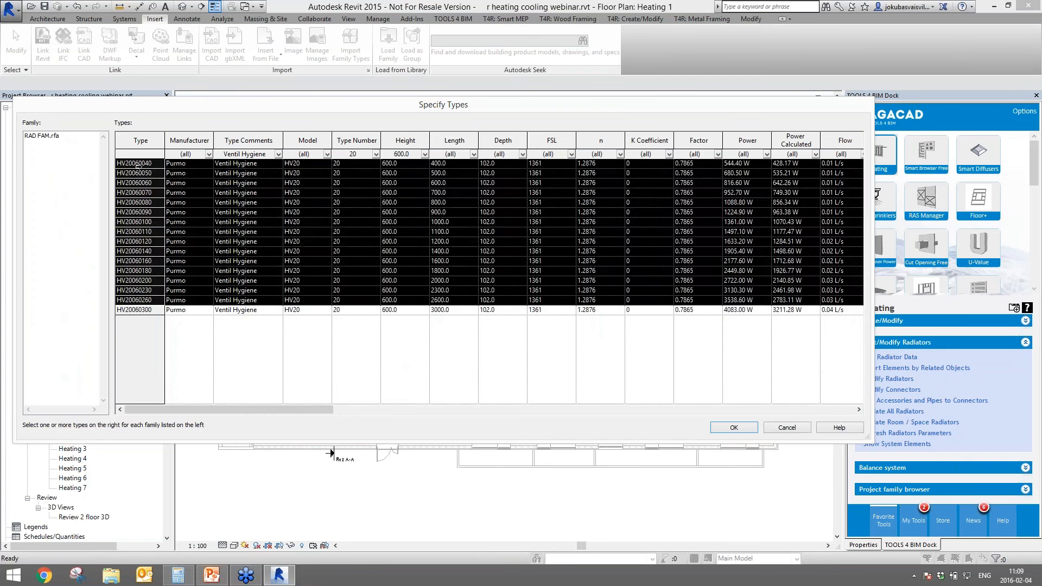
pyautogui.moveTo(138, 165); pyautogui.dragTo(147, 313)
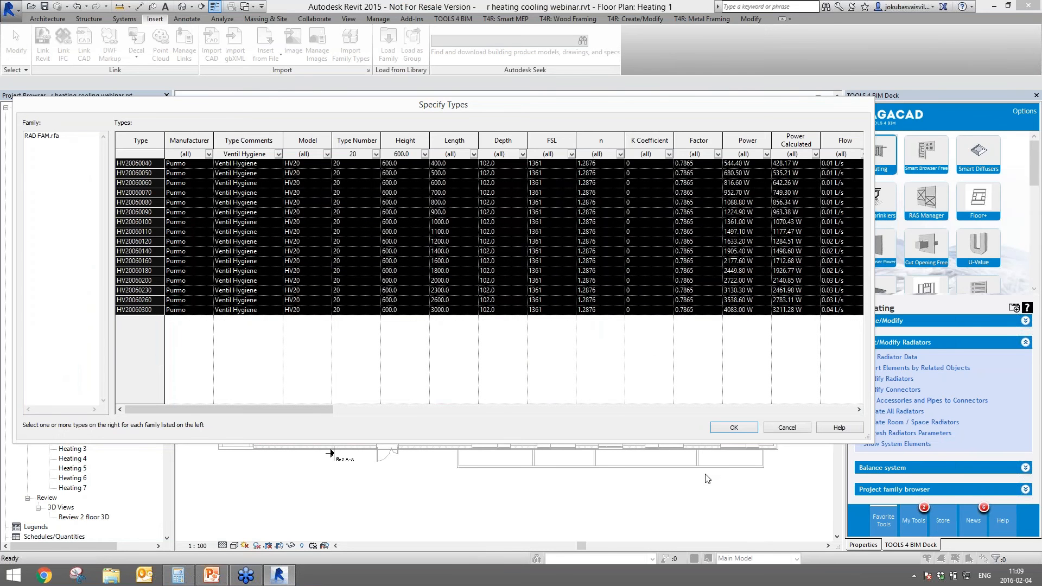
pyautogui.click(731, 426)
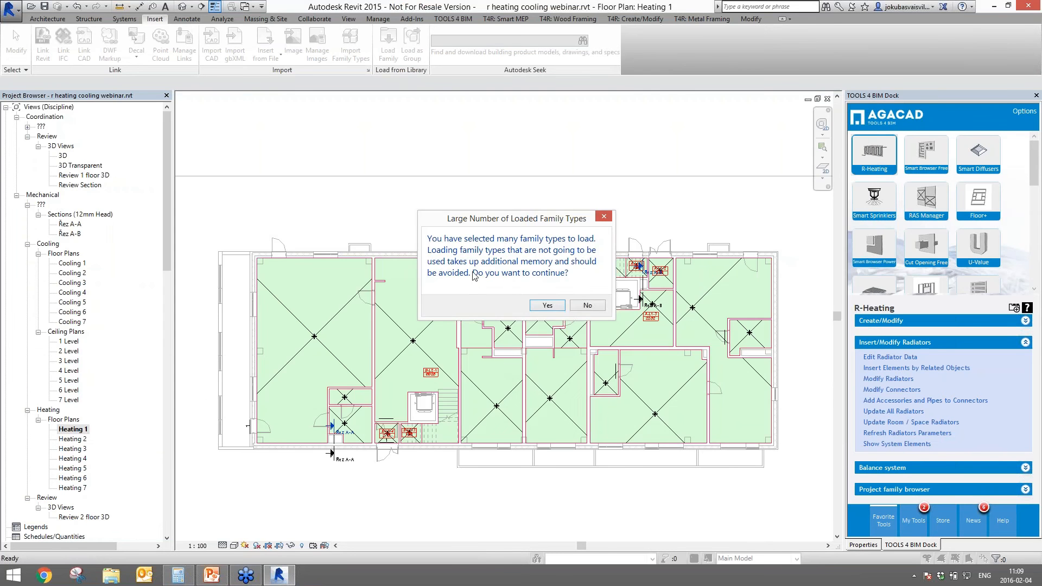
pyautogui.click(547, 305)
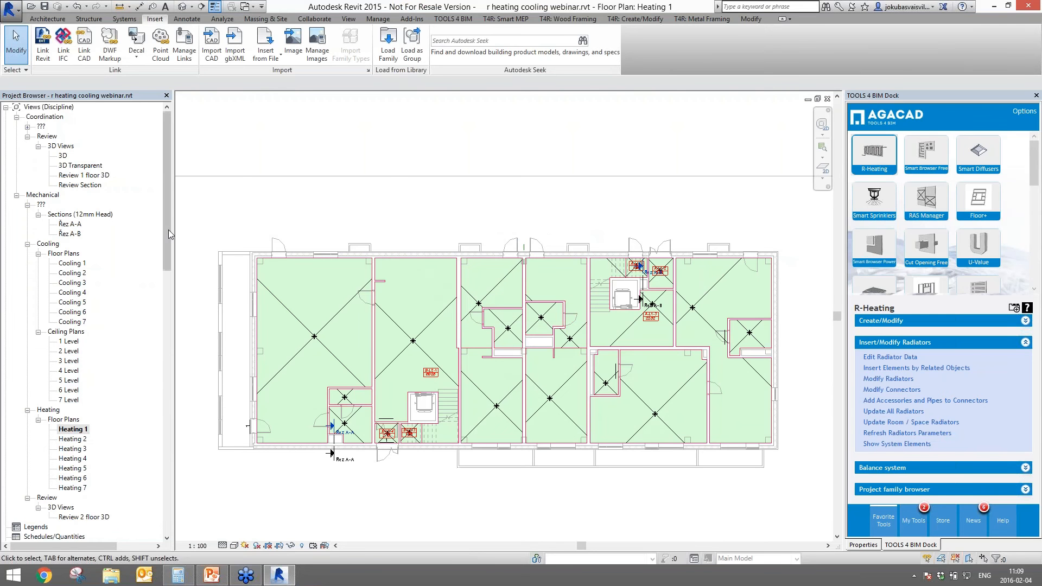
# - Expand Mechanical Equipment > RAD FAM in the Project Browser to reveal its radiator types
pyautogui.moveTo(168, 229); pyautogui.dragTo(165, 430)
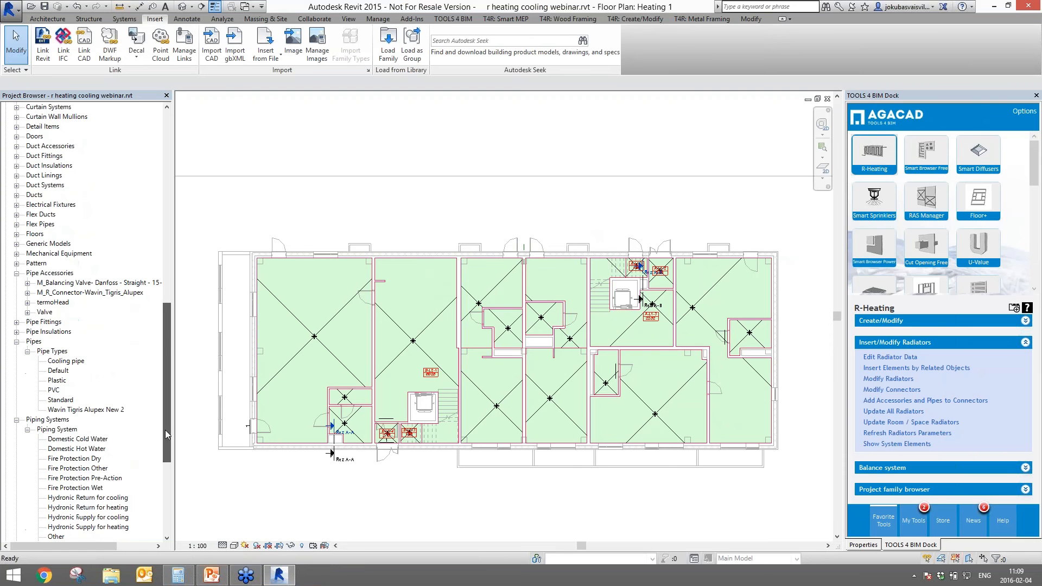
pyautogui.click(17, 253)
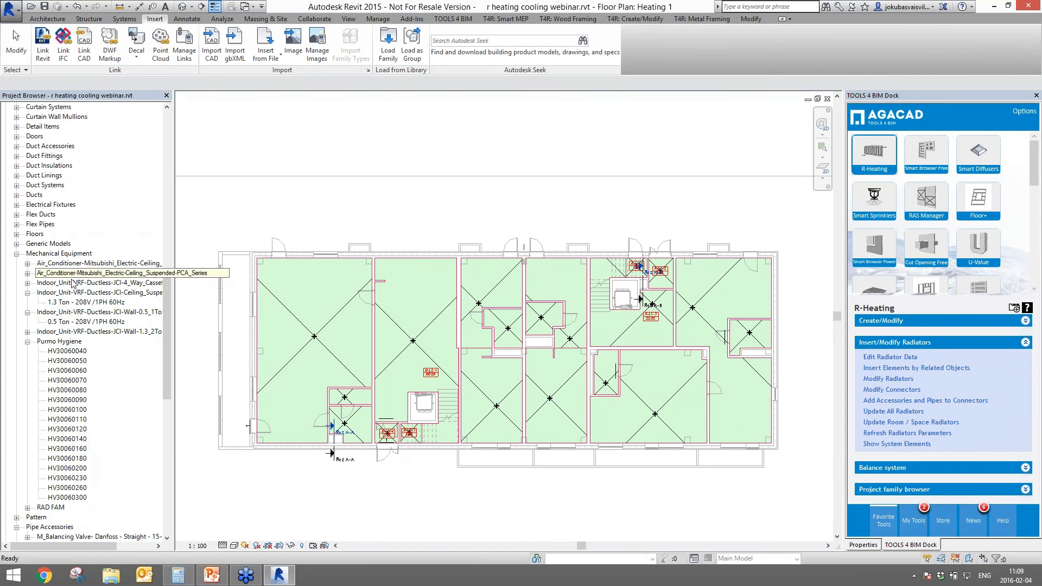
pyautogui.click(27, 341)
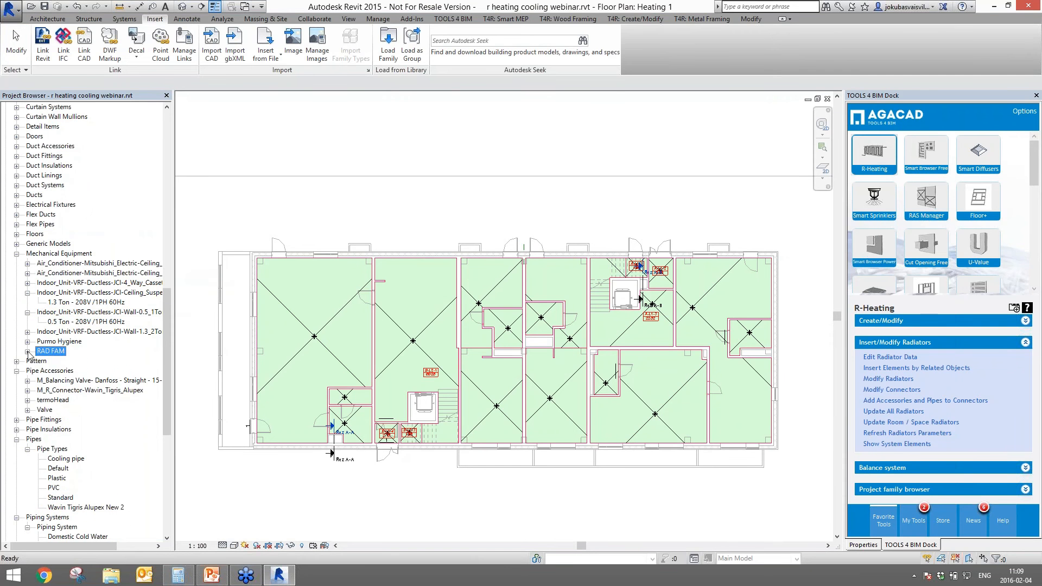
pyautogui.doubleClick(51, 351)
pyautogui.click(68, 409)
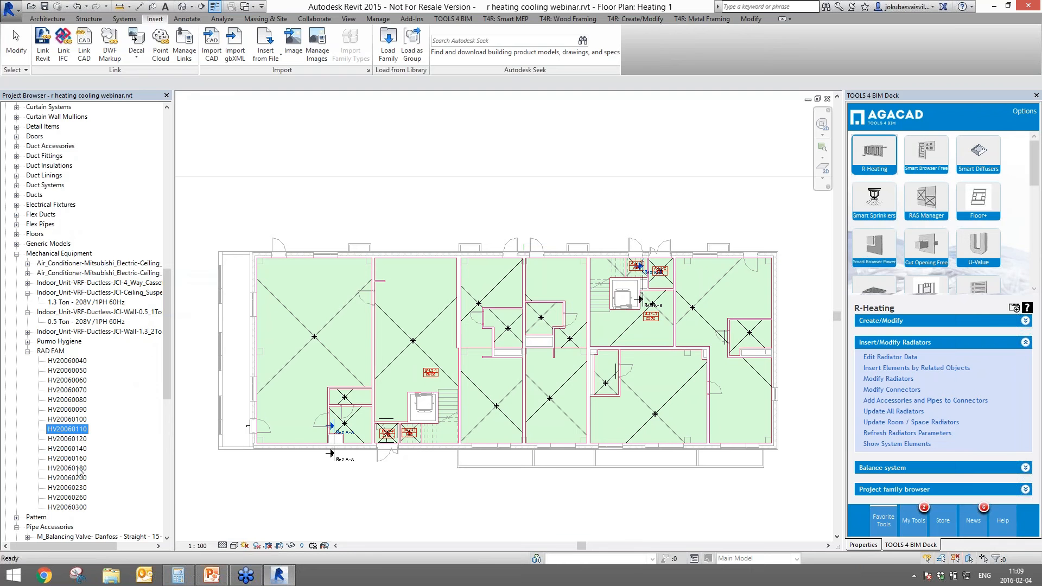
# - Place a trial HV20060040 radiator on the upper room wall, check its 344.40 W properties, then delete it
pyautogui.moveTo(68, 360); pyautogui.dragTo(319, 260)
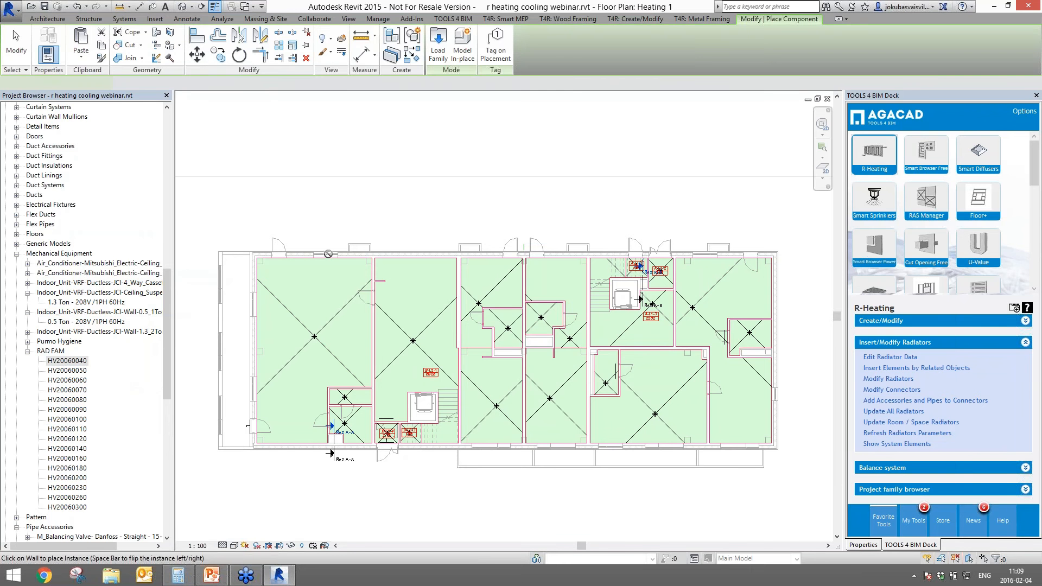
pyautogui.scroll(5, 326, 255)
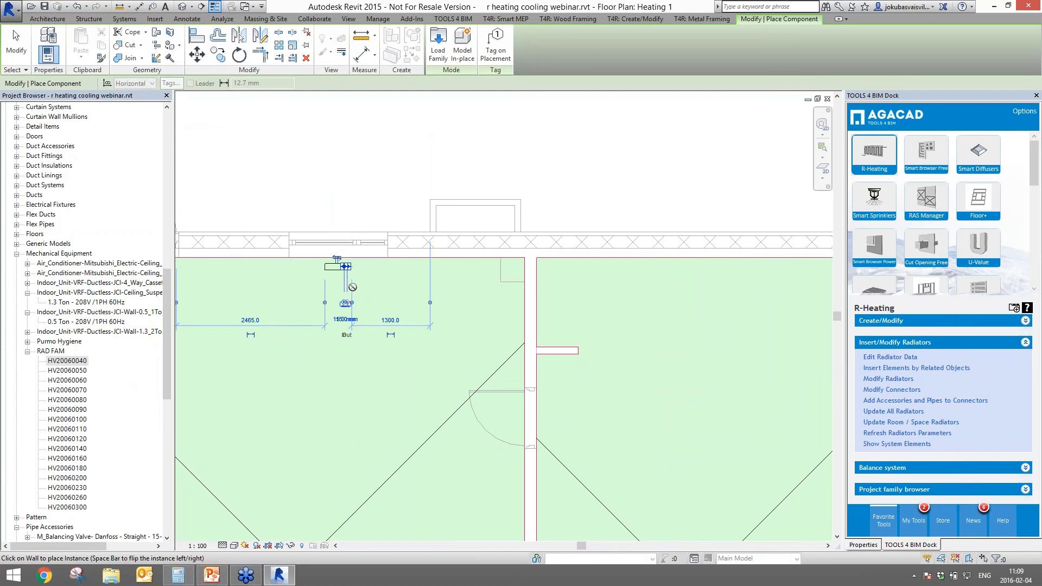
pyautogui.click(393, 295)
pyautogui.press('Escape')
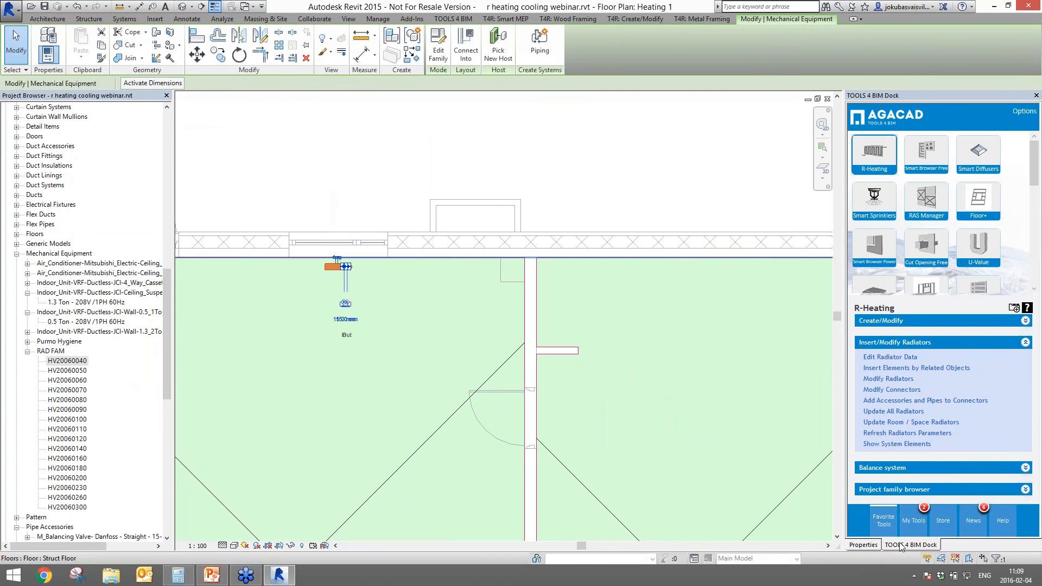
pyautogui.click(868, 545)
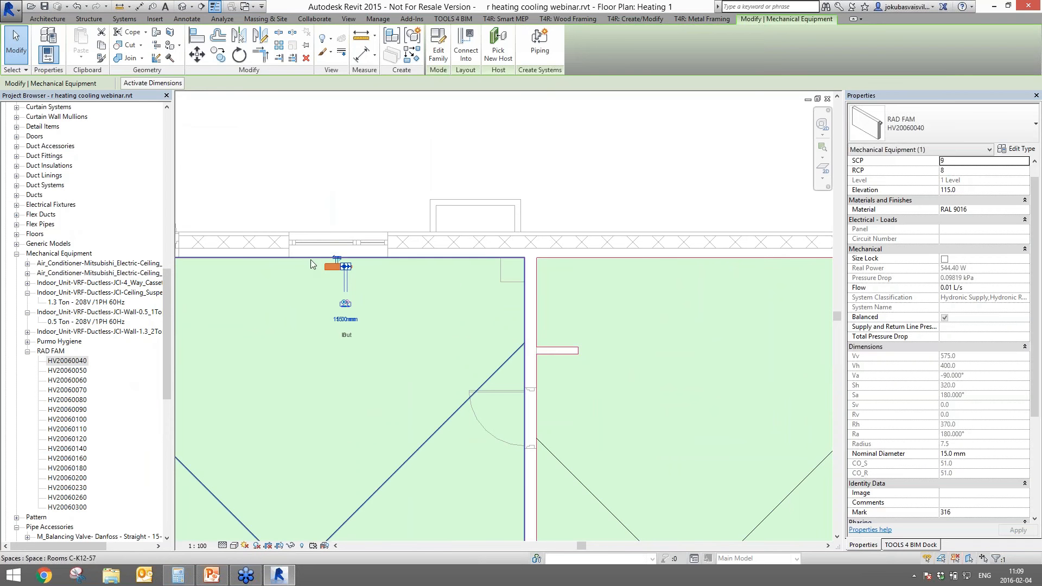
pyautogui.press('Delete')
pyautogui.scroll(-6, 427, 349)
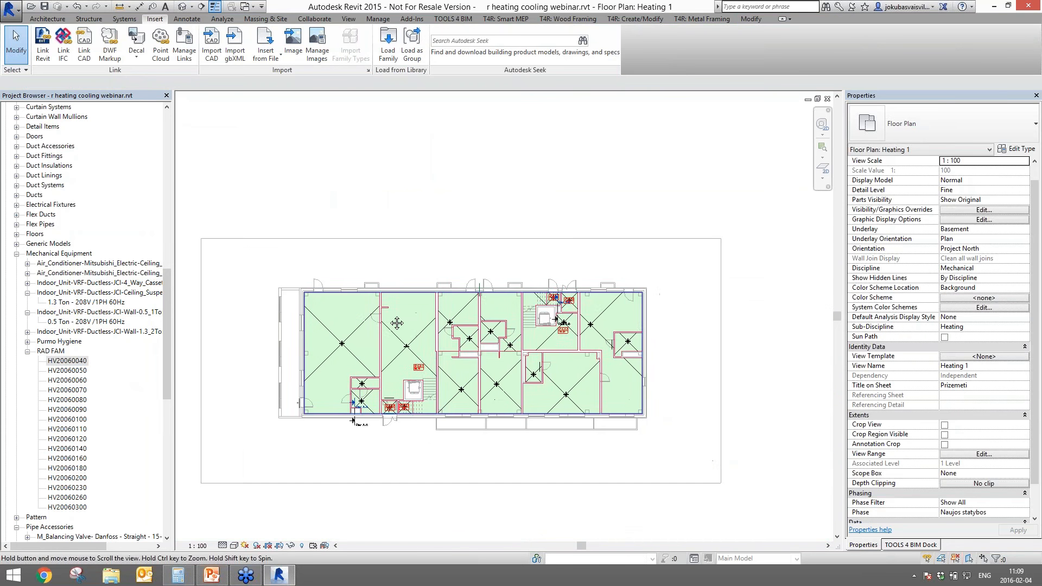
# - Inspect the HV20060070 and HV20060120 type parameters, noting the 1200 length
pyautogui.moveTo(393, 351); pyautogui.dragTo(393, 332, button='middle')
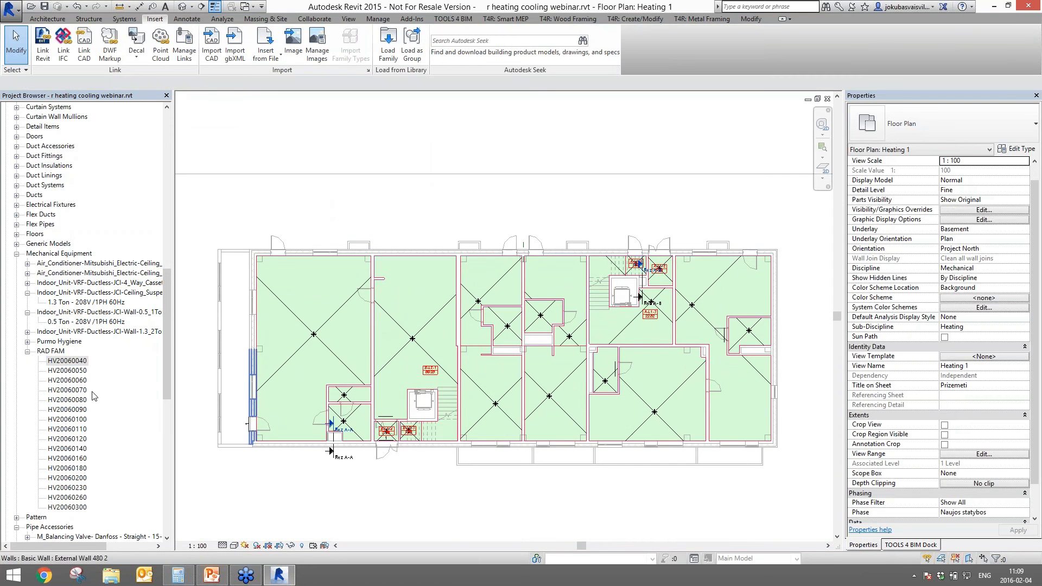
pyautogui.click(67, 389)
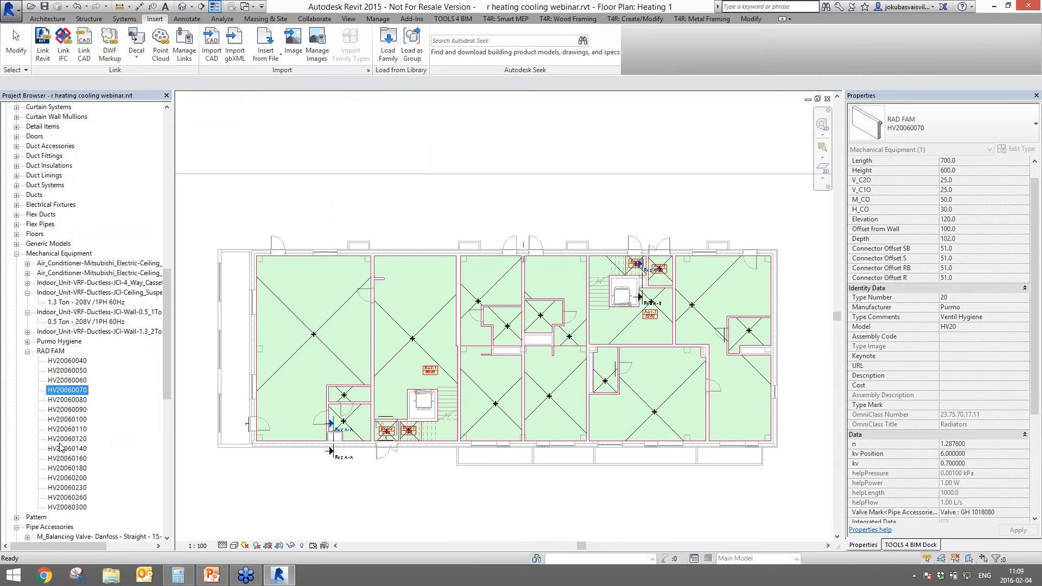
pyautogui.click(67, 438)
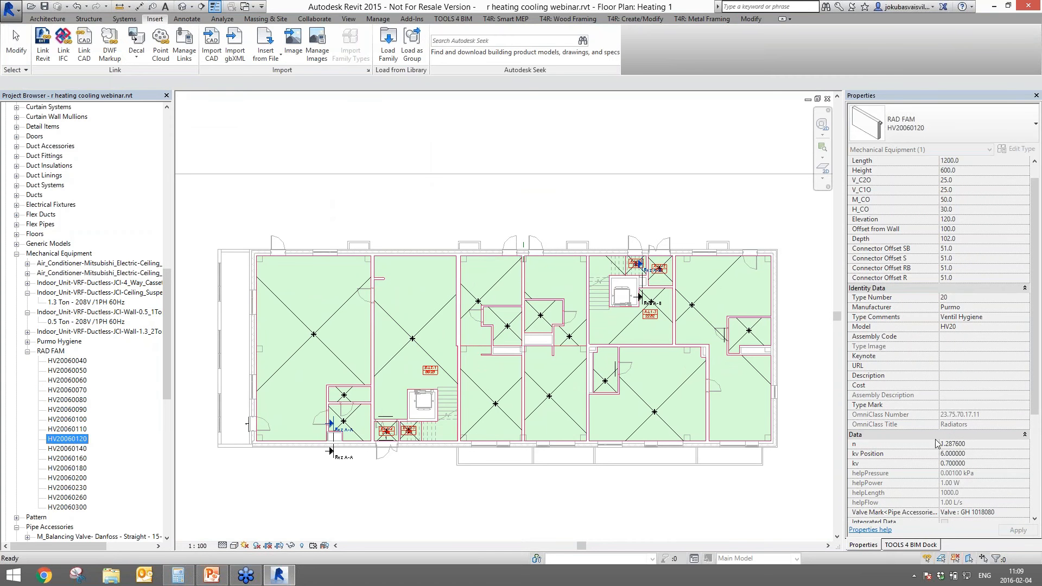
pyautogui.moveTo(1035, 269); pyautogui.dragTo(1033, 448)
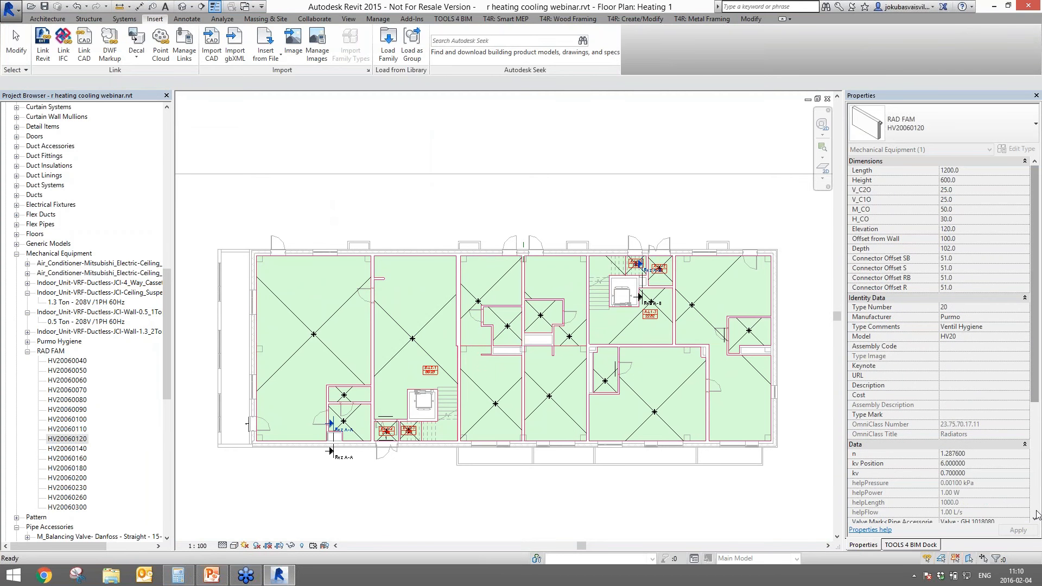
pyautogui.moveTo(1035, 511); pyautogui.dragTo(1036, 511)
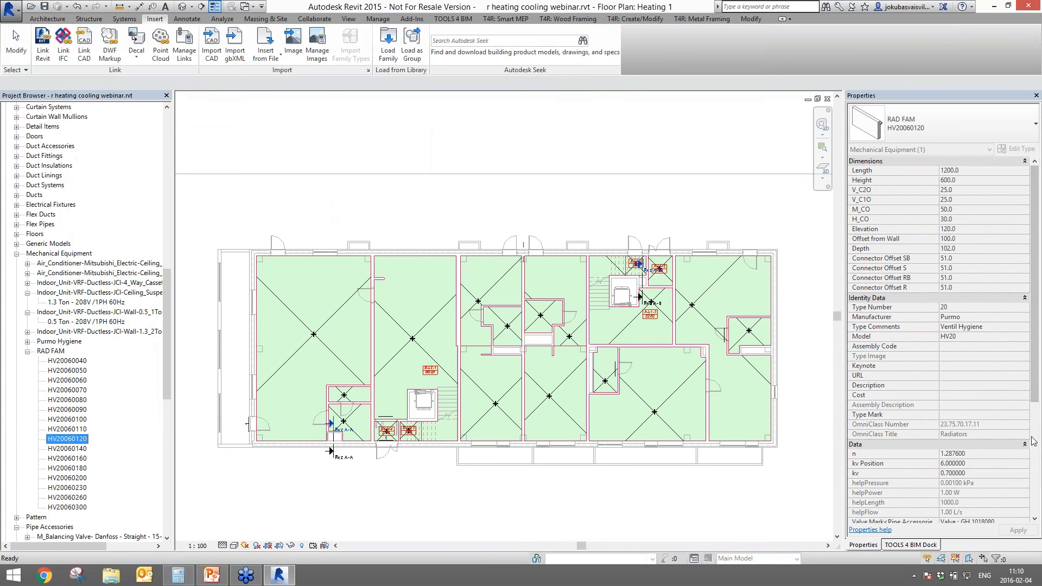
# - Clear the selection and launch R-Heating from the TOOLS 4 BIM dock panel
pyautogui.click(291, 166)
pyautogui.click(911, 544)
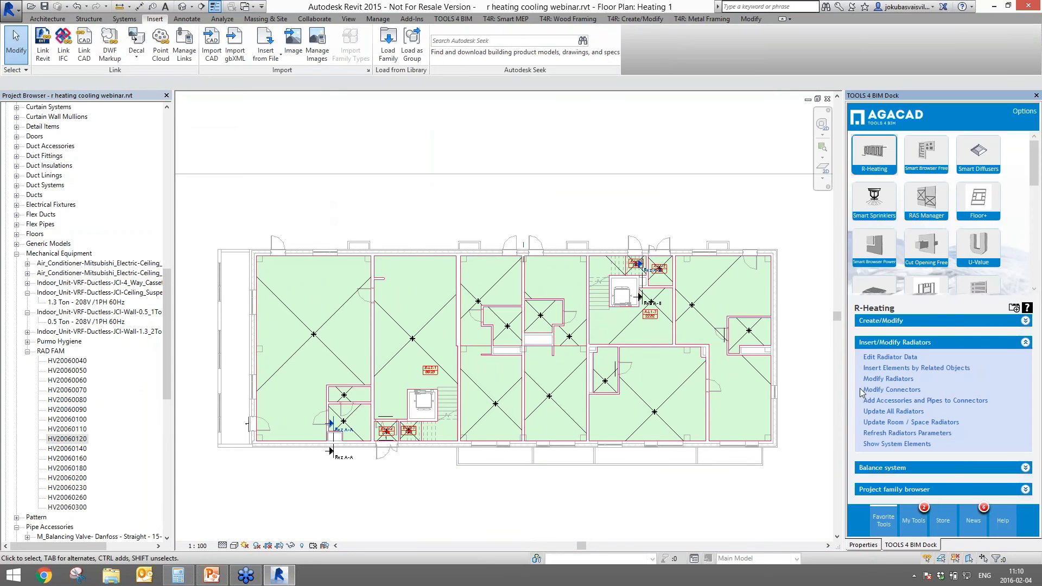
pyautogui.click(858, 153)
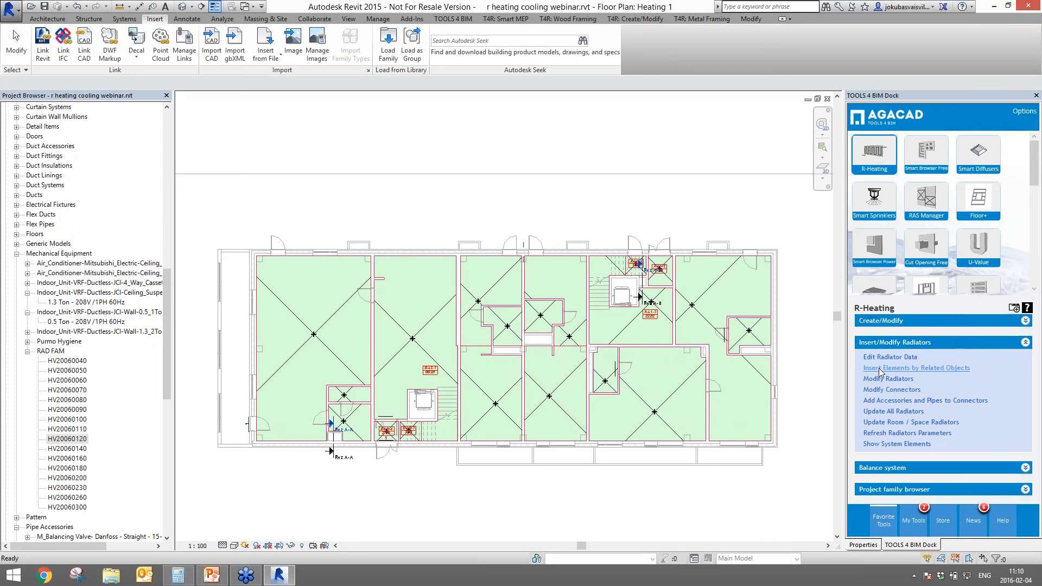
# - Start Insert Elements by Related Objects and choose Windows as the only category to review
pyautogui.click(879, 368)
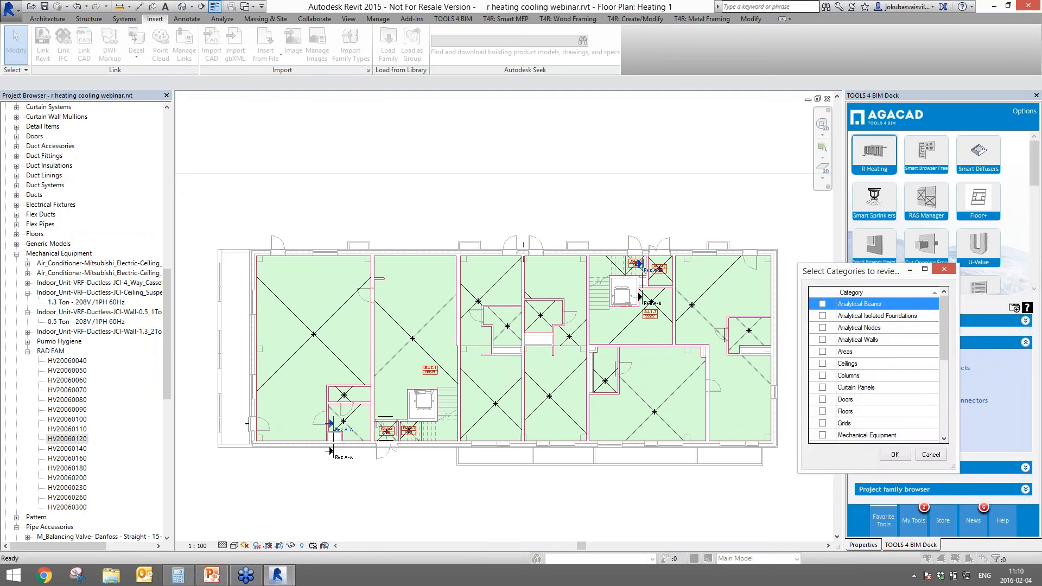
pyautogui.moveTo(860, 276); pyautogui.dragTo(468, 200)
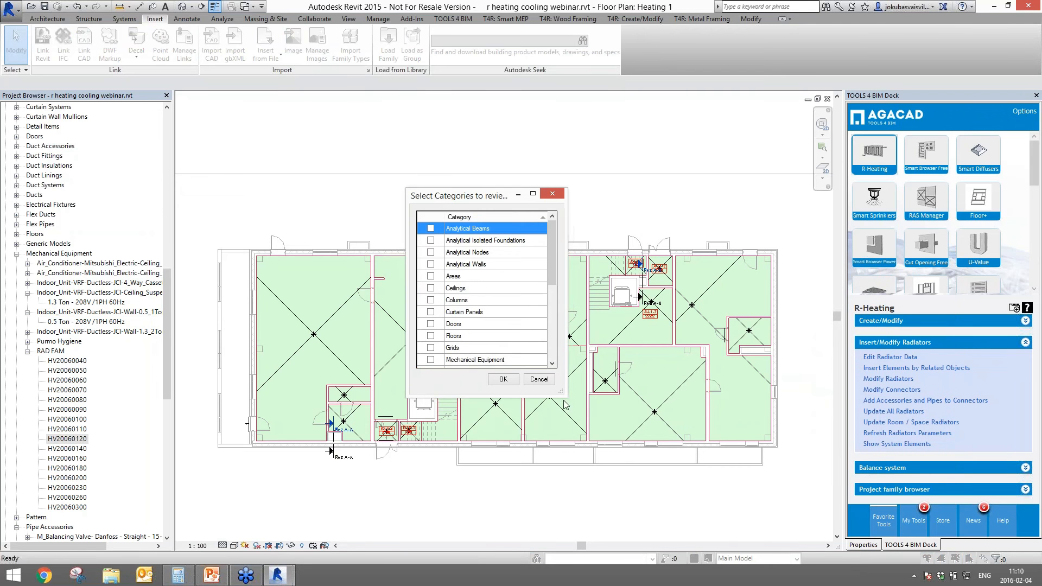
pyautogui.moveTo(560, 391); pyautogui.dragTo(618, 533)
pyautogui.moveTo(514, 195); pyautogui.dragTo(498, 86)
pyautogui.moveTo(538, 425); pyautogui.dragTo(536, 454)
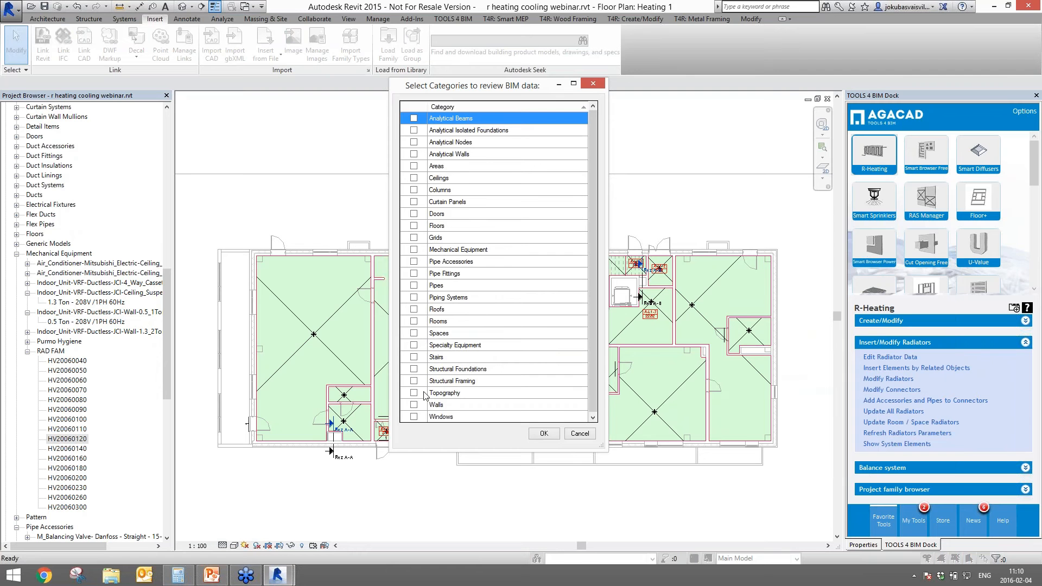
pyautogui.click(414, 416)
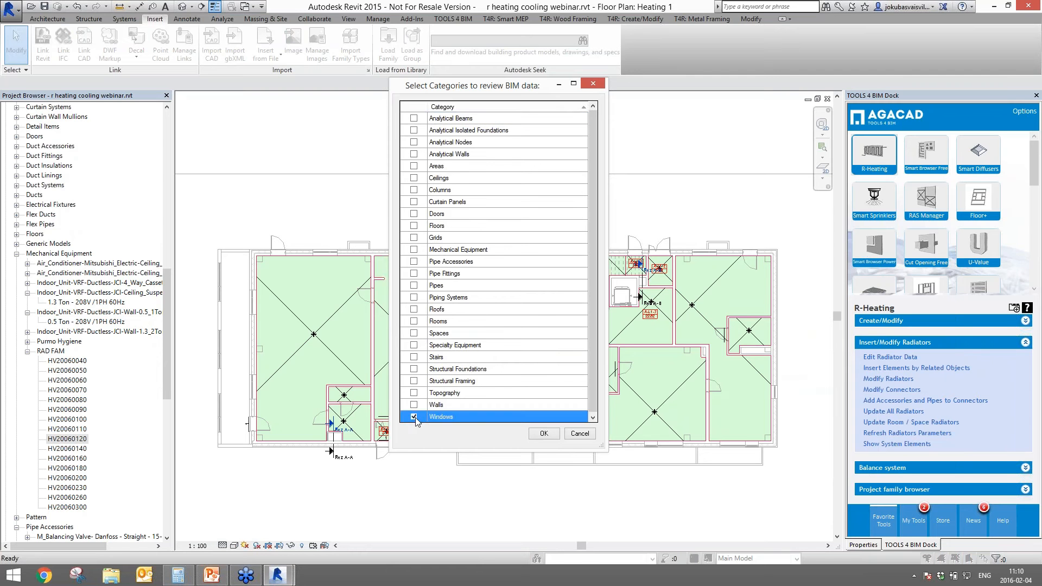
pyautogui.click(537, 434)
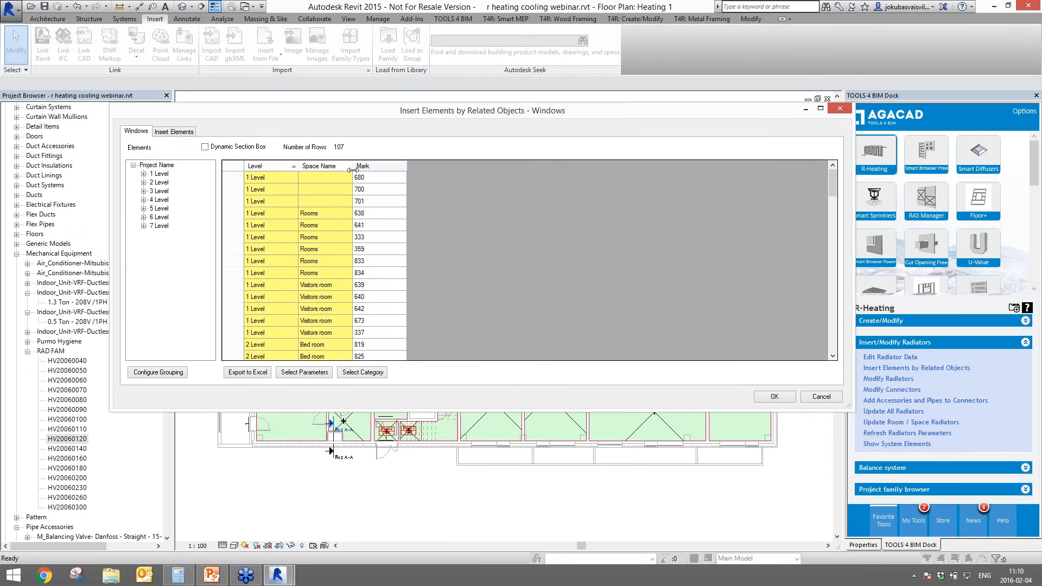
# - Browse the windows of 1 Level, 2 Level and 3 Level in the tree
pyautogui.click(144, 174)
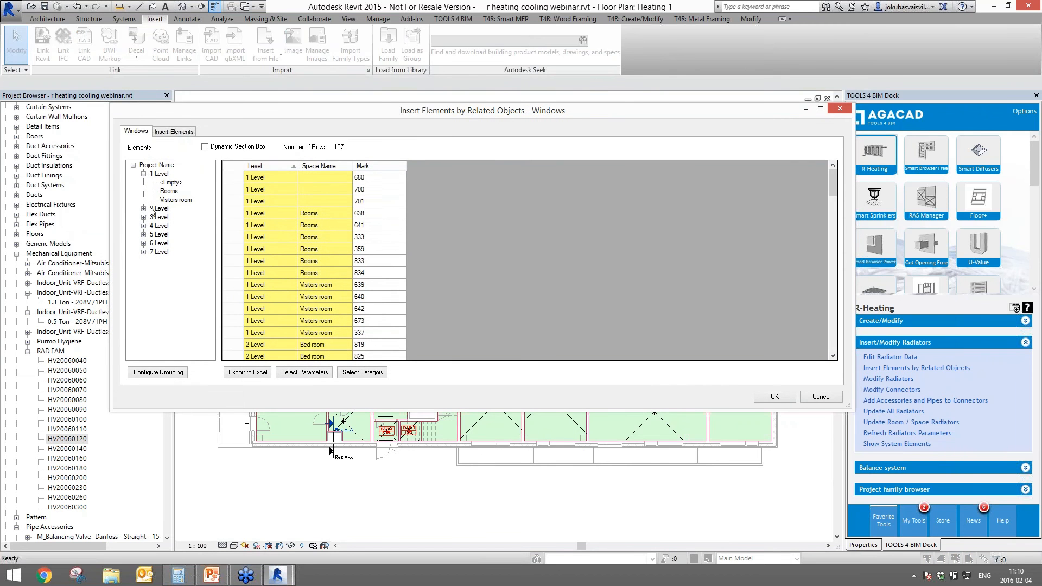
pyautogui.click(157, 208)
pyautogui.click(152, 218)
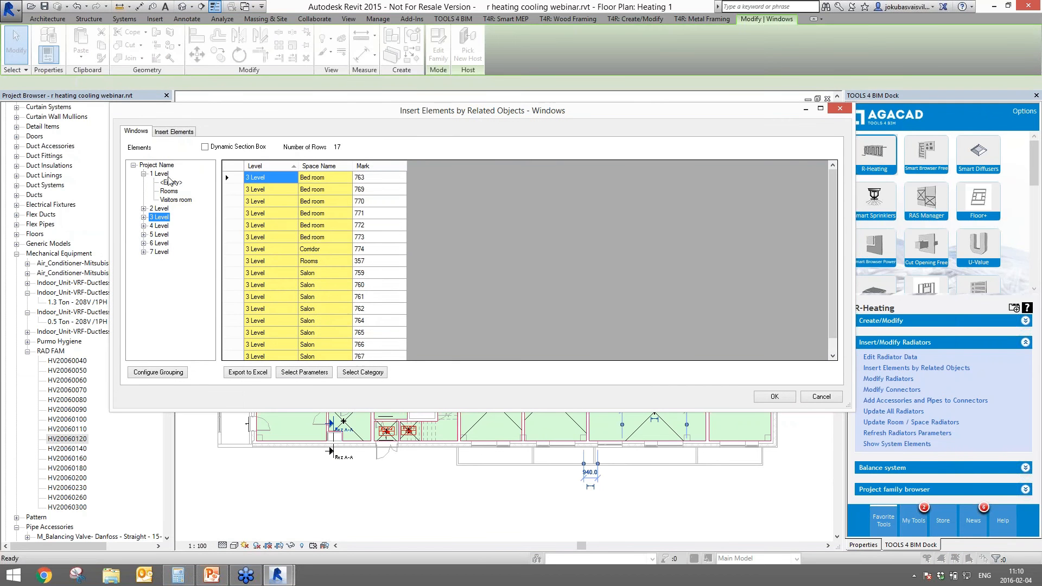
pyautogui.click(162, 174)
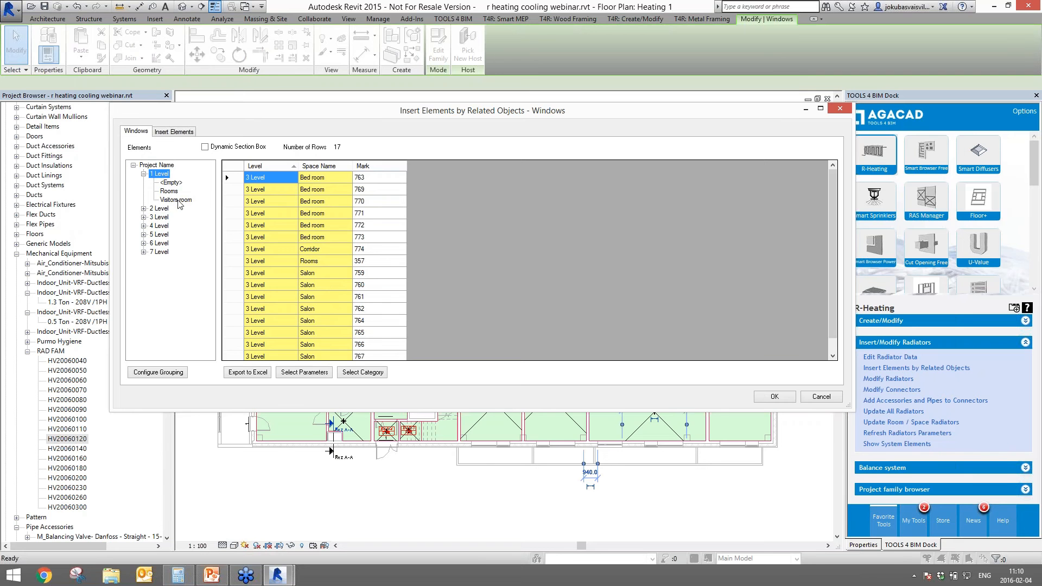
# - Accept grouping by level and space name, then go to the Insert Elements page
pyautogui.click(157, 373)
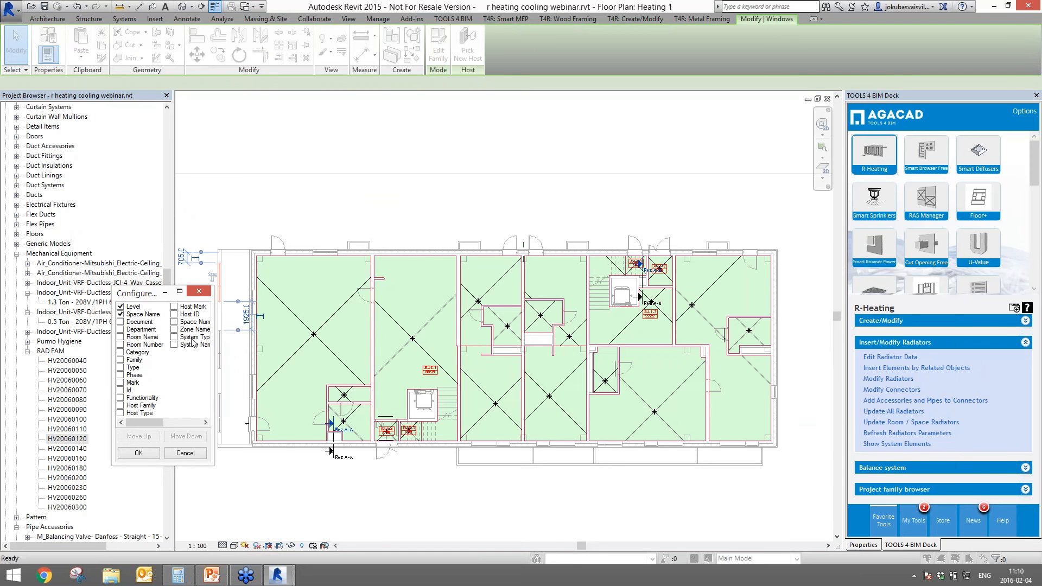
pyautogui.click(142, 455)
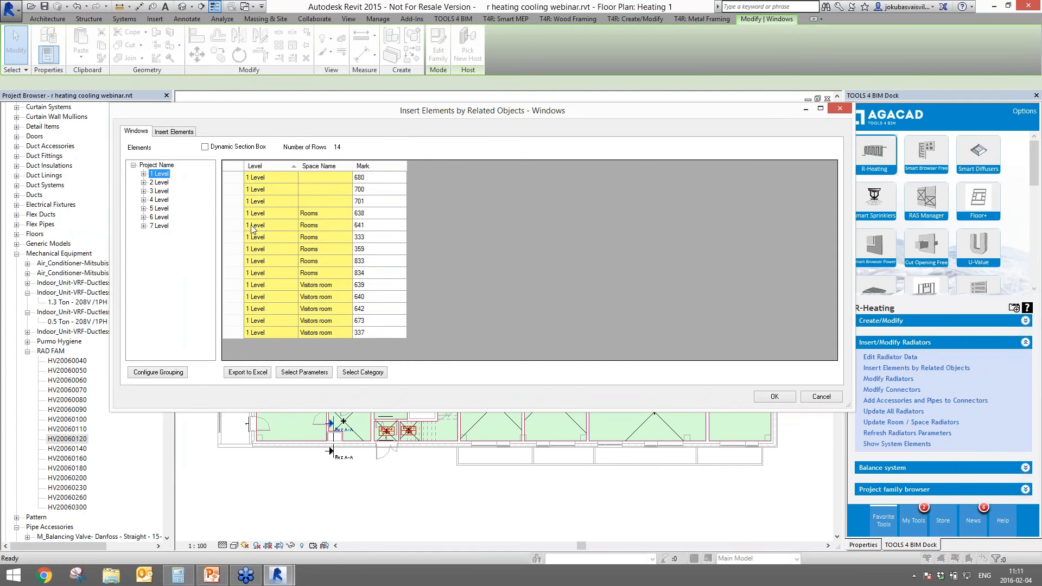
pyautogui.click(174, 132)
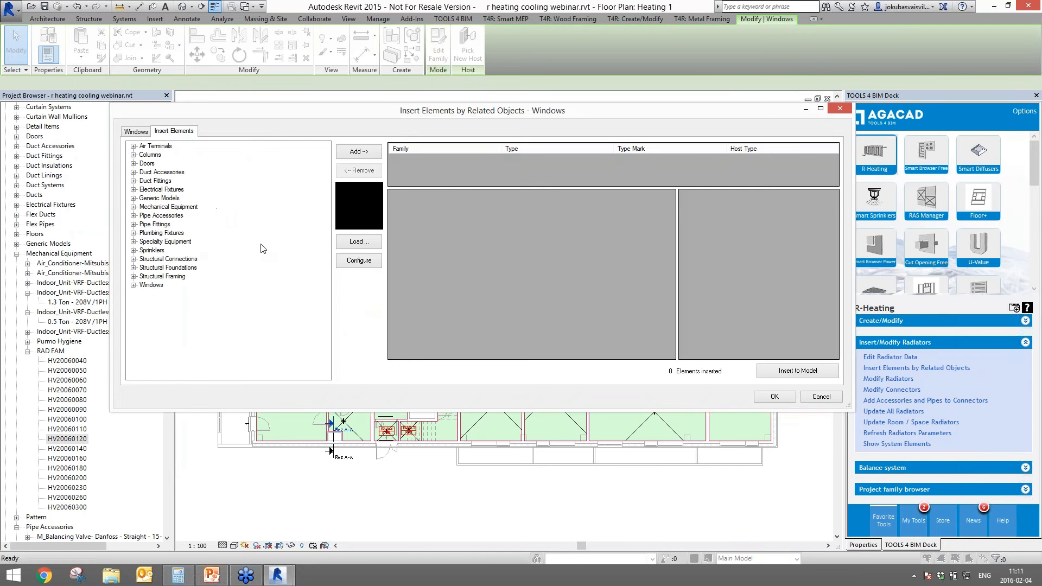
# - Add radiator type HV20060040 from Mechanical Equipment > RAD FAM to the insert list
pyautogui.click(152, 209)
pyautogui.click(134, 207)
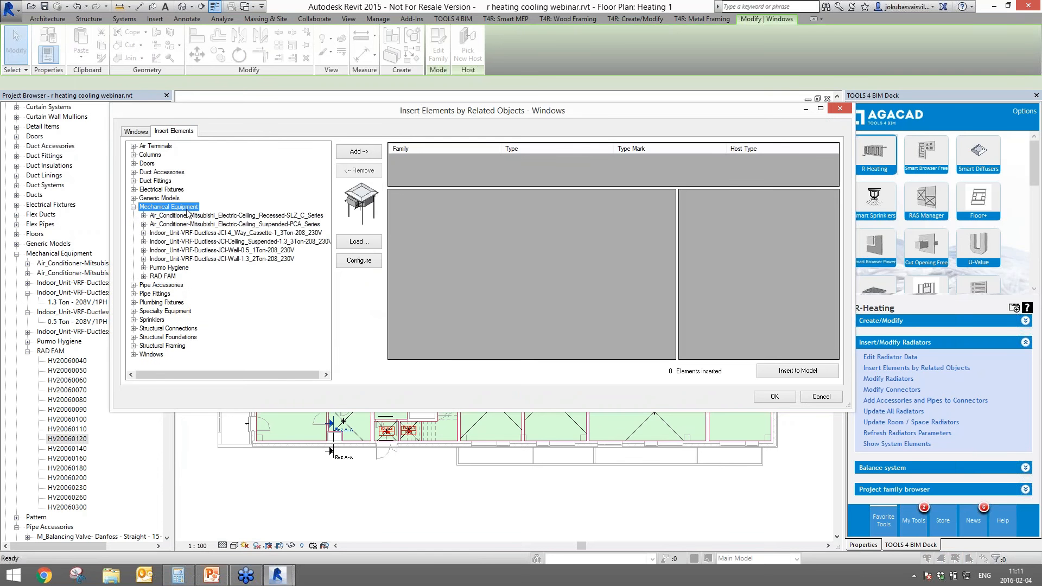
pyautogui.click(170, 276)
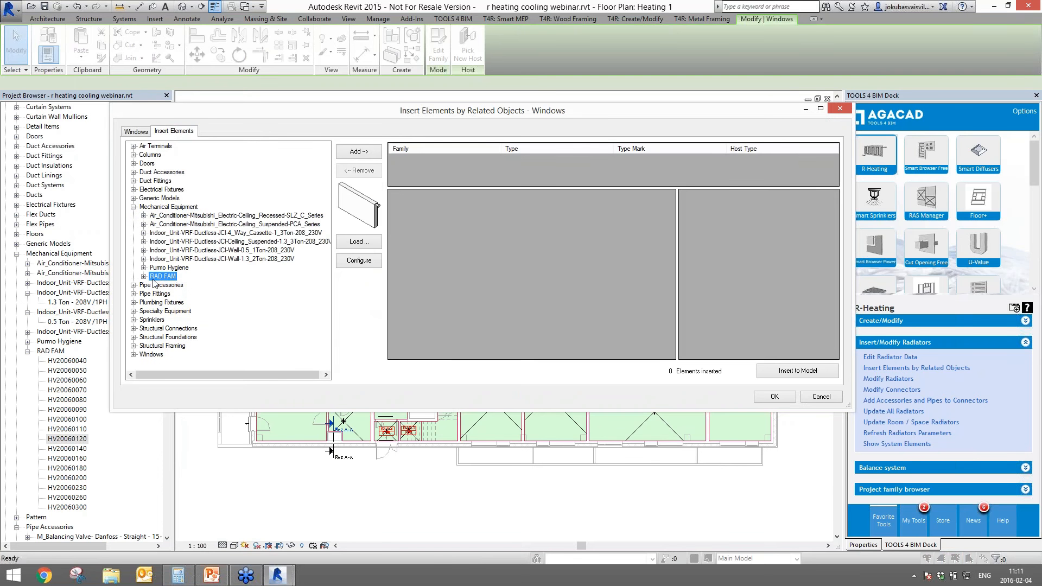
pyautogui.click(144, 277)
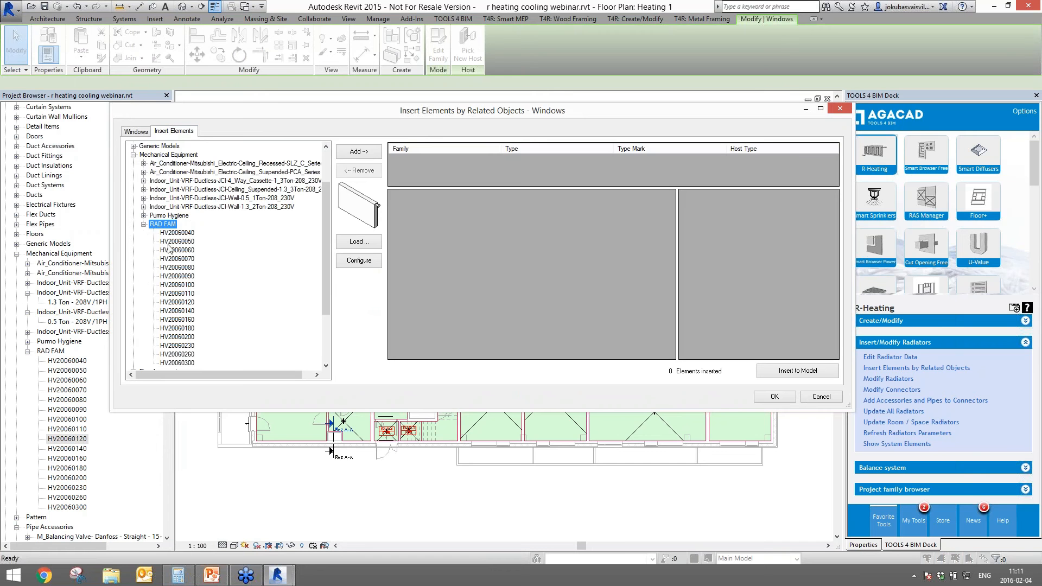
pyautogui.scroll(-2, 187, 217)
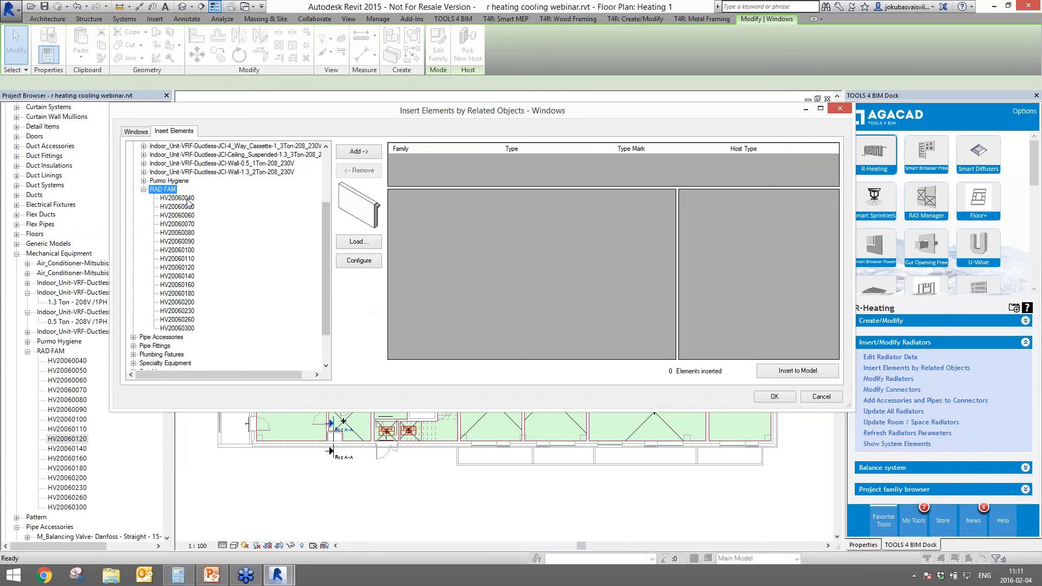
pyautogui.click(179, 199)
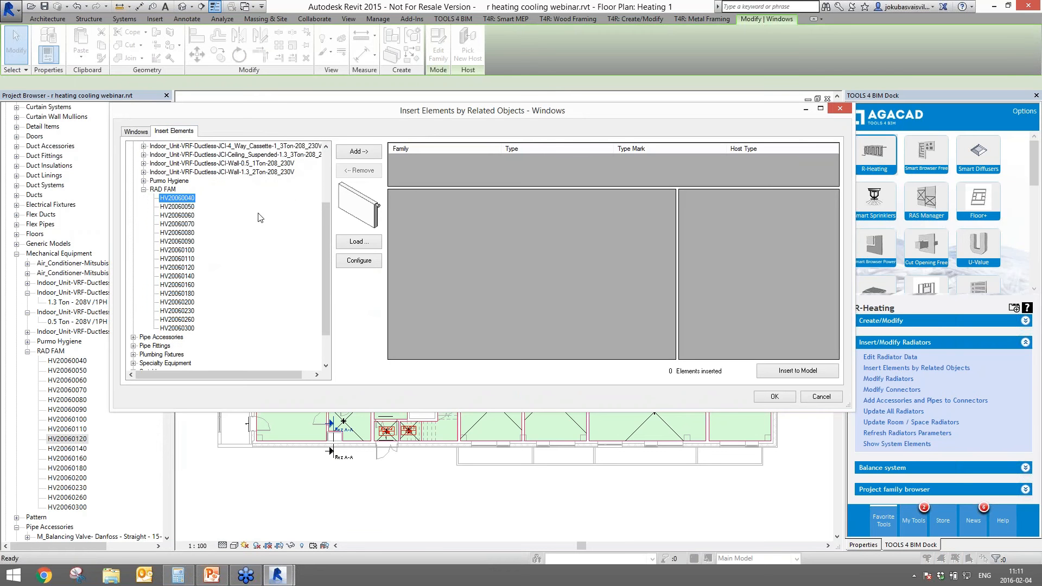
pyautogui.click(359, 152)
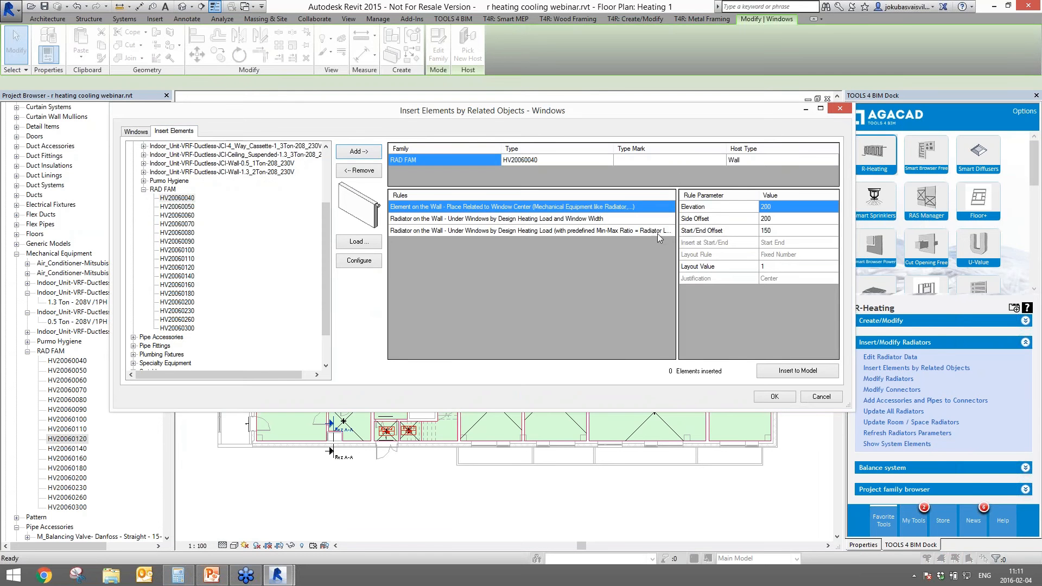
# - Compare the window-width, min-max ratio and window-centre placement rules for HV20060040
pyautogui.click(507, 219)
pyautogui.moveTo(503, 228); pyautogui.dragTo(504, 229)
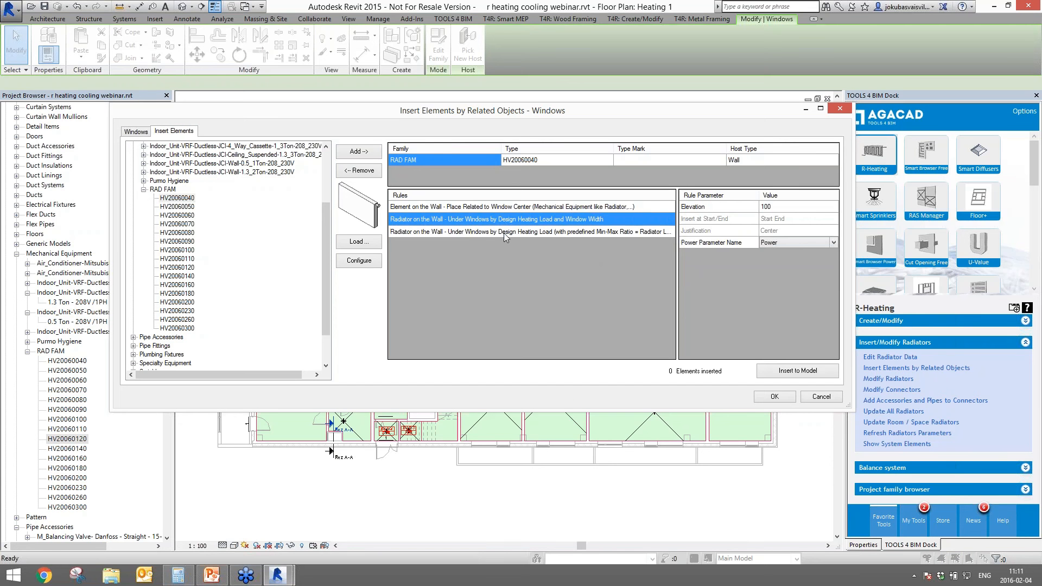
pyautogui.click(504, 234)
pyautogui.click(504, 207)
pyautogui.click(504, 232)
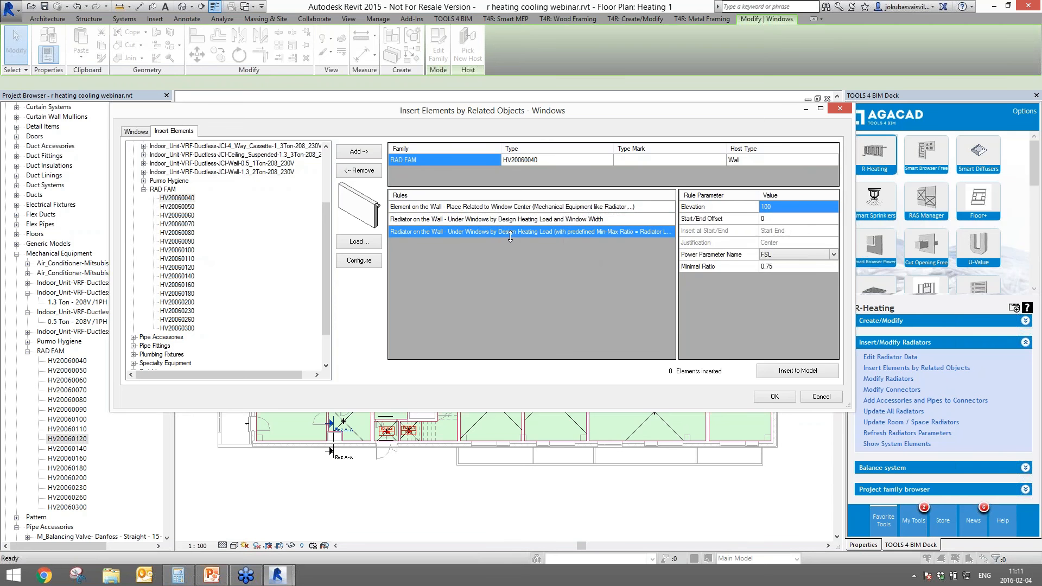
pyautogui.click(510, 206)
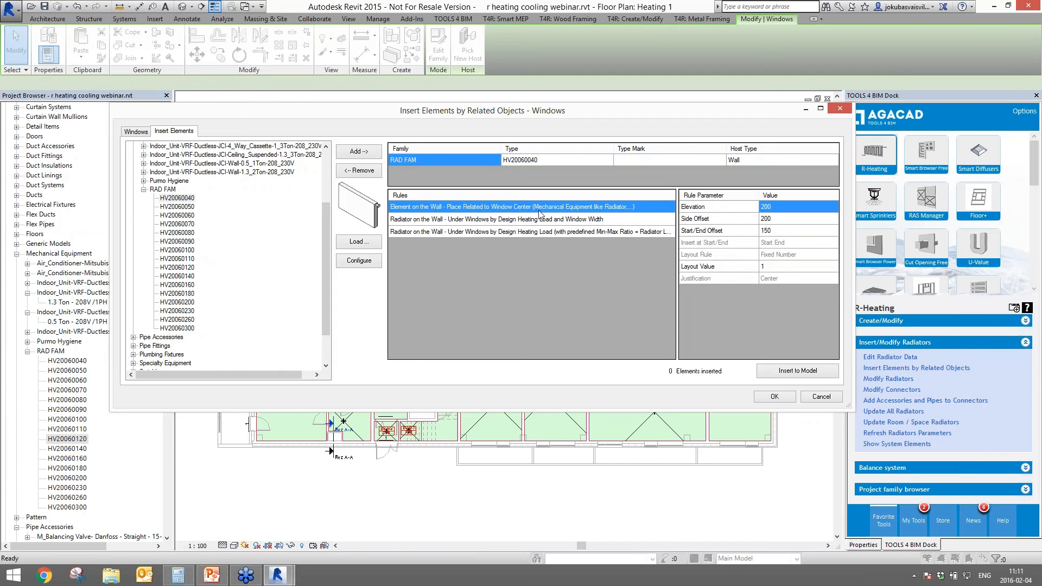
pyautogui.click(183, 199)
pyautogui.click(462, 219)
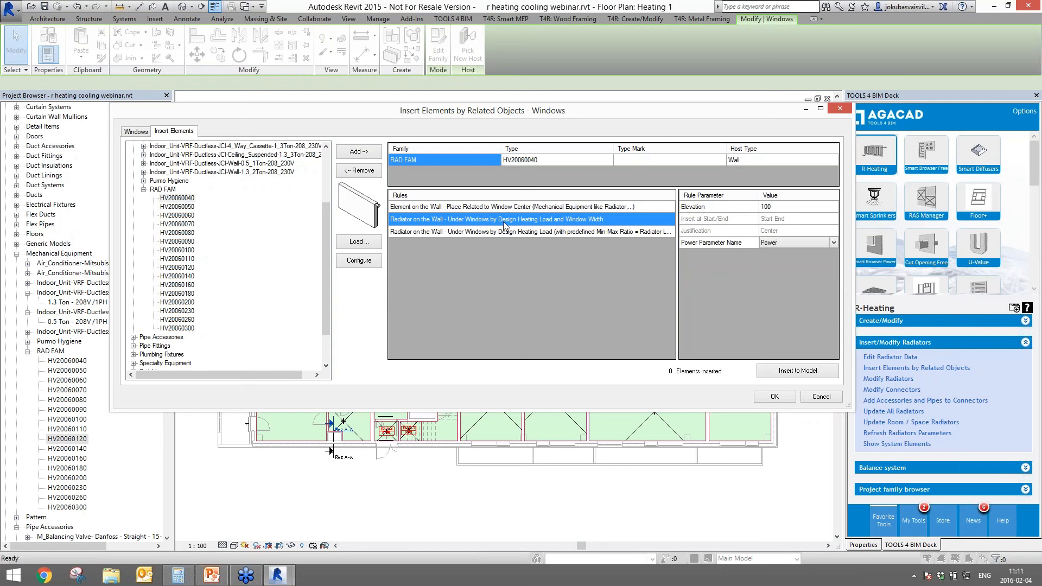
pyautogui.click(583, 229)
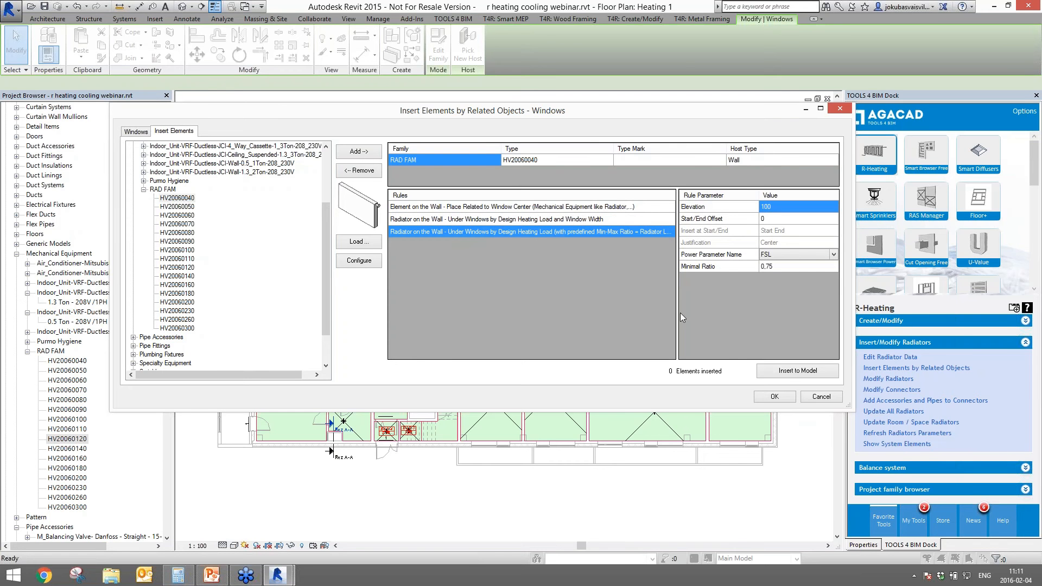
# - Choose 'Under Windows by Design Heating Load and Window Width' with elevation 100
pyautogui.moveTo(678, 311); pyautogui.dragTo(732, 304)
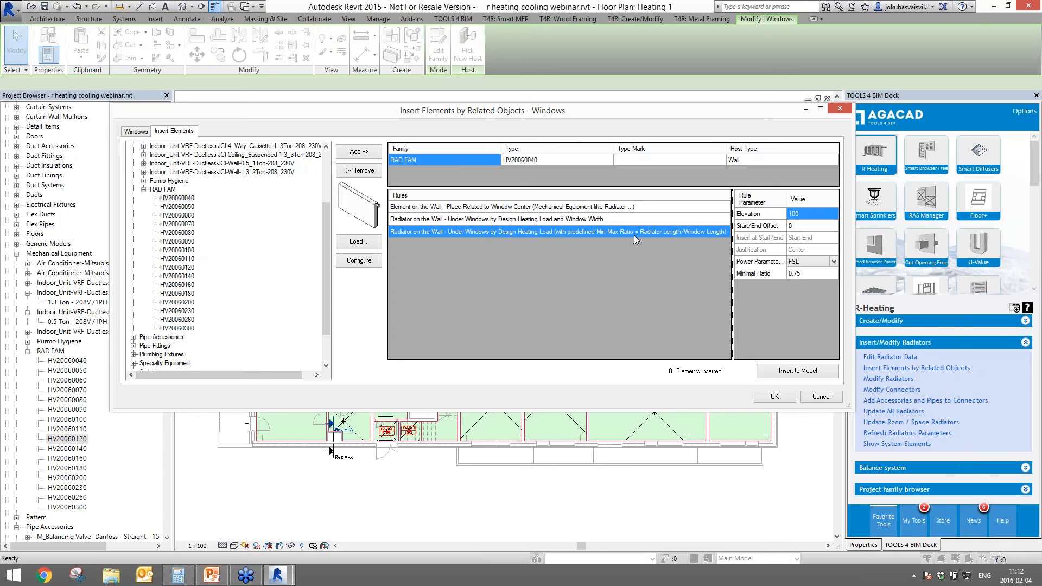
pyautogui.click(805, 274)
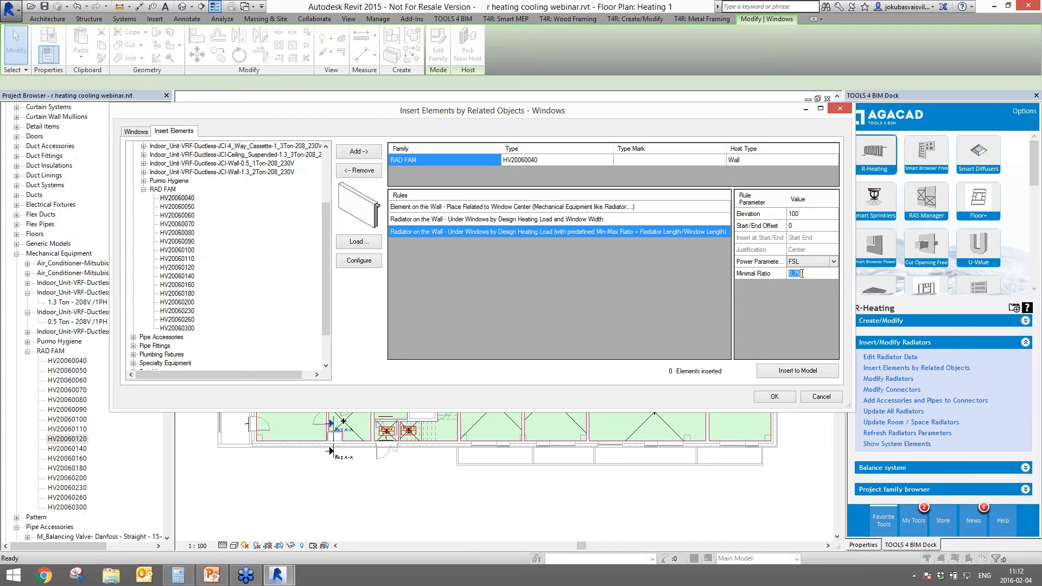
pyautogui.click(594, 222)
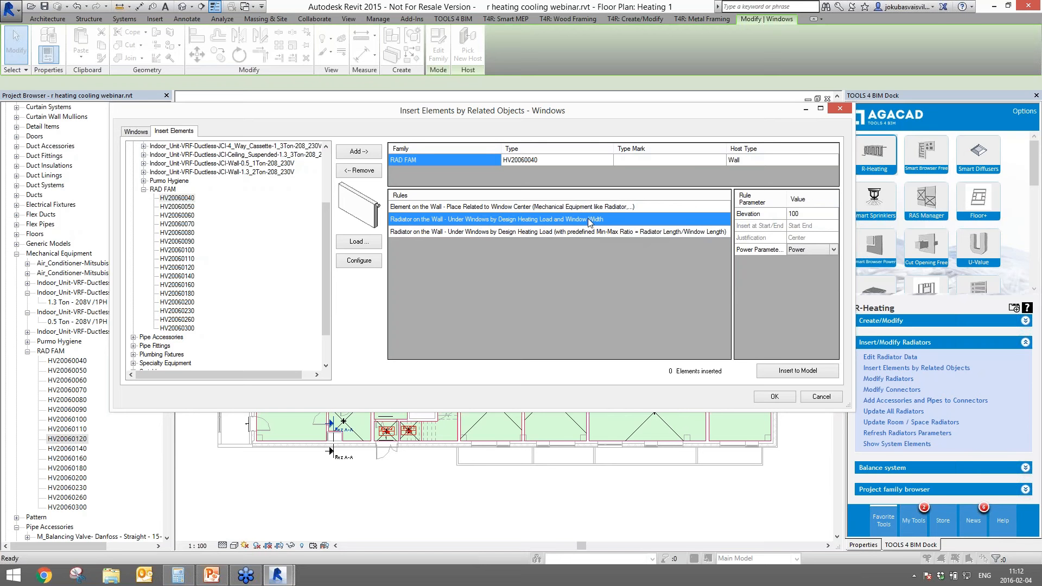
pyautogui.click(797, 214)
# - Keep Power as the power parameter and insert the 11 radiators into the model
pyautogui.click(827, 249)
pyautogui.click(795, 259)
pyautogui.click(795, 372)
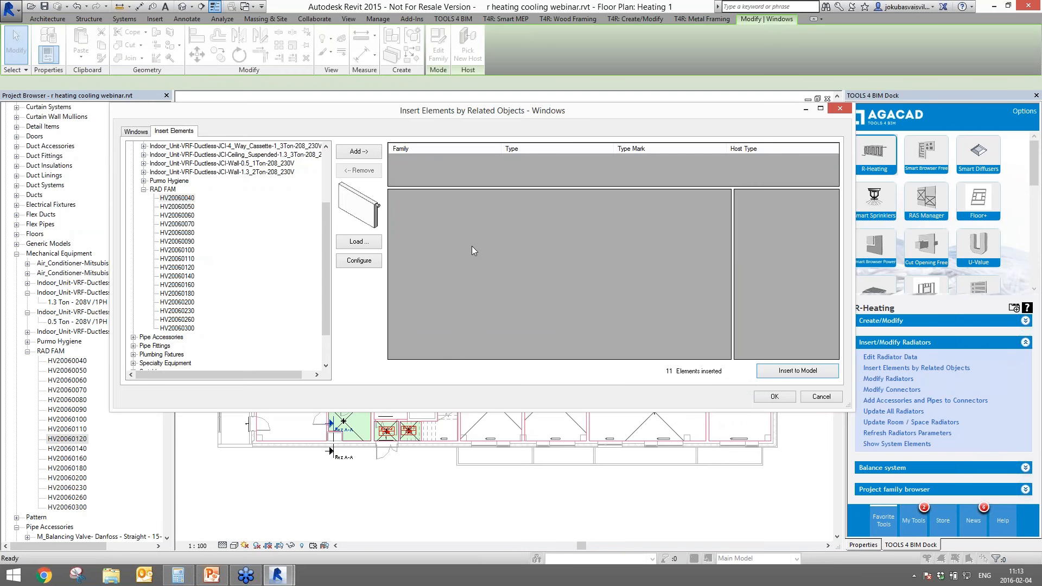
pyautogui.click(775, 398)
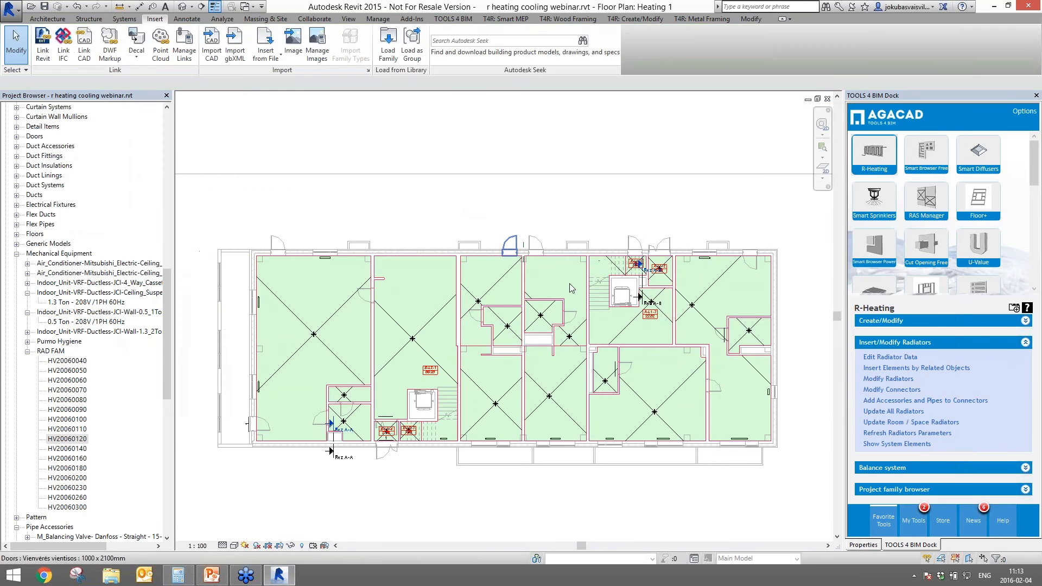
# - Check the bottom-wall windows' widths against the radiators placed beneath them
pyautogui.scroll(5, 325, 284)
pyautogui.moveTo(350, 272); pyautogui.dragTo(389, 248, button='middle')
pyautogui.scroll(1, 391, 241)
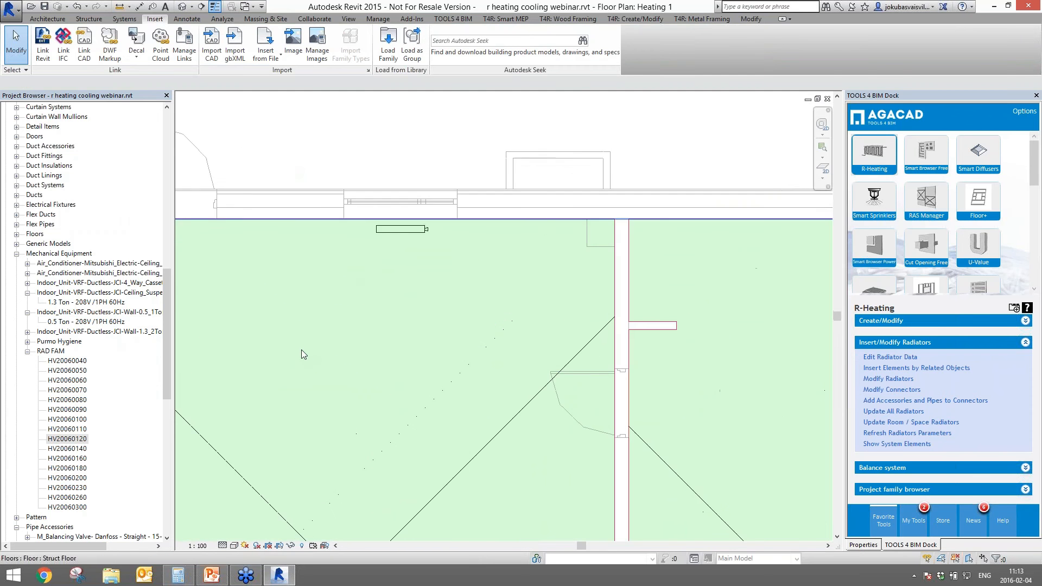
pyautogui.moveTo(277, 374); pyautogui.dragTo(542, 206, button='middle')
pyautogui.scroll(2, 383, 261)
pyautogui.scroll(-4, 382, 267)
pyautogui.moveTo(451, 486); pyautogui.dragTo(408, 196, button='middle')
pyautogui.scroll(-1, 408, 197)
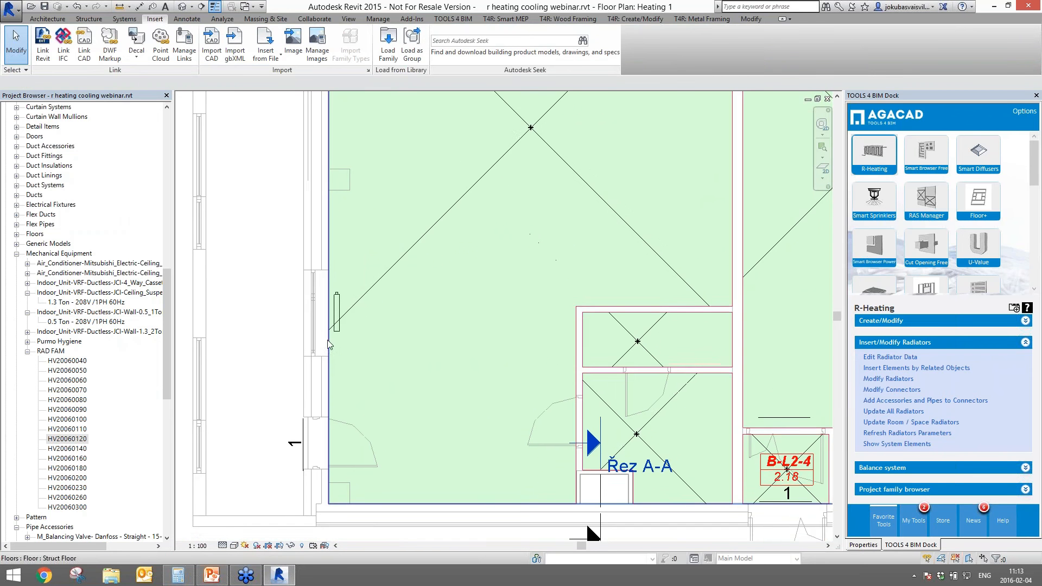
pyautogui.scroll(5, 327, 339)
pyautogui.scroll(-6, 354, 308)
pyautogui.scroll(-3, 510, 434)
pyautogui.moveTo(410, 428); pyautogui.dragTo(74, 423, button='middle')
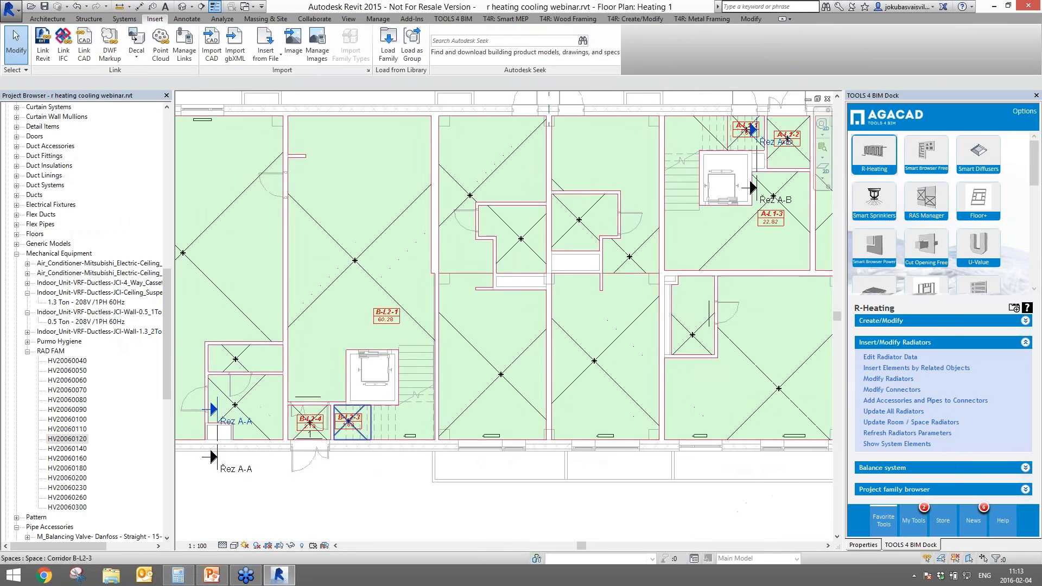
pyautogui.scroll(3, 425, 449)
pyautogui.moveTo(425, 448); pyautogui.dragTo(274, 449, button='middle')
pyautogui.scroll(3, 447, 436)
pyautogui.click(423, 503)
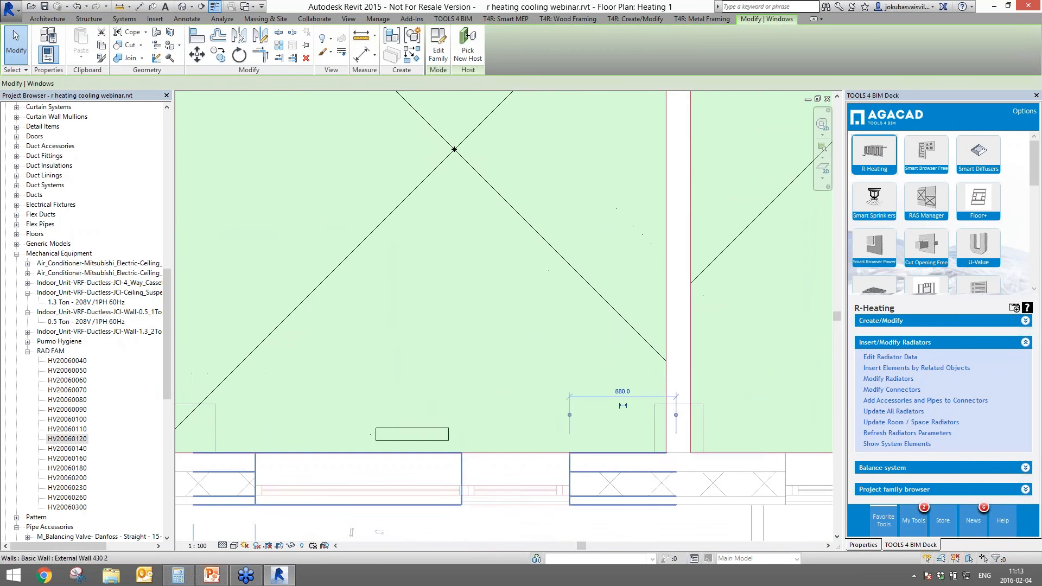
pyautogui.scroll(-1, 705, 488)
pyautogui.moveTo(705, 489); pyautogui.dragTo(313, 480, button='middle')
pyautogui.click(520, 478)
pyautogui.scroll(-2, 565, 489)
pyautogui.moveTo(564, 488); pyautogui.dragTo(216, 472, button='middle')
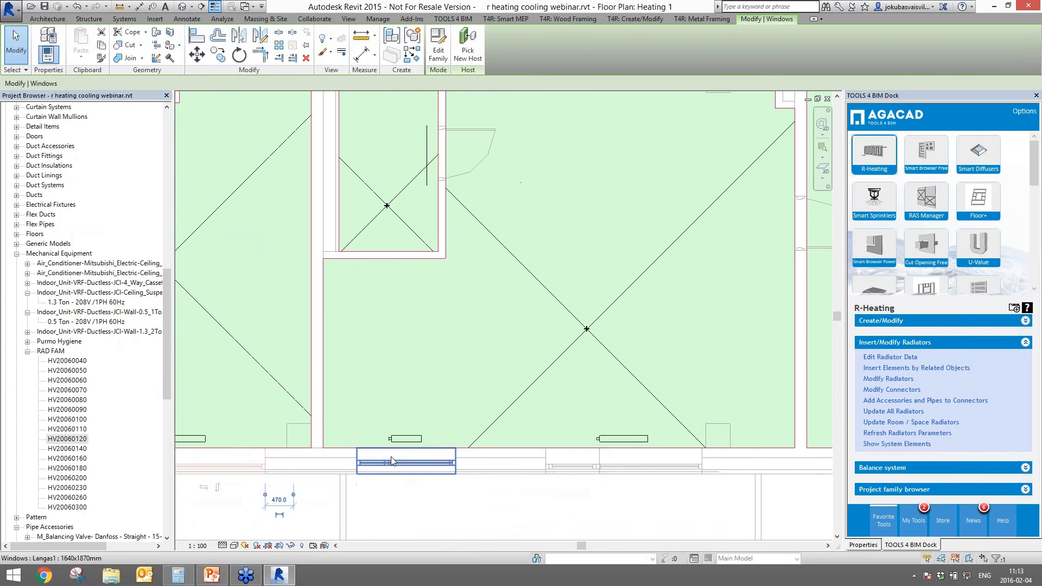
pyautogui.click(391, 463)
pyautogui.click(597, 467)
# - Select a left-room radiator and show its properties: HV20060070, 1165.63 W
pyautogui.scroll(-1, 699, 467)
pyautogui.scroll(-2, 449, 435)
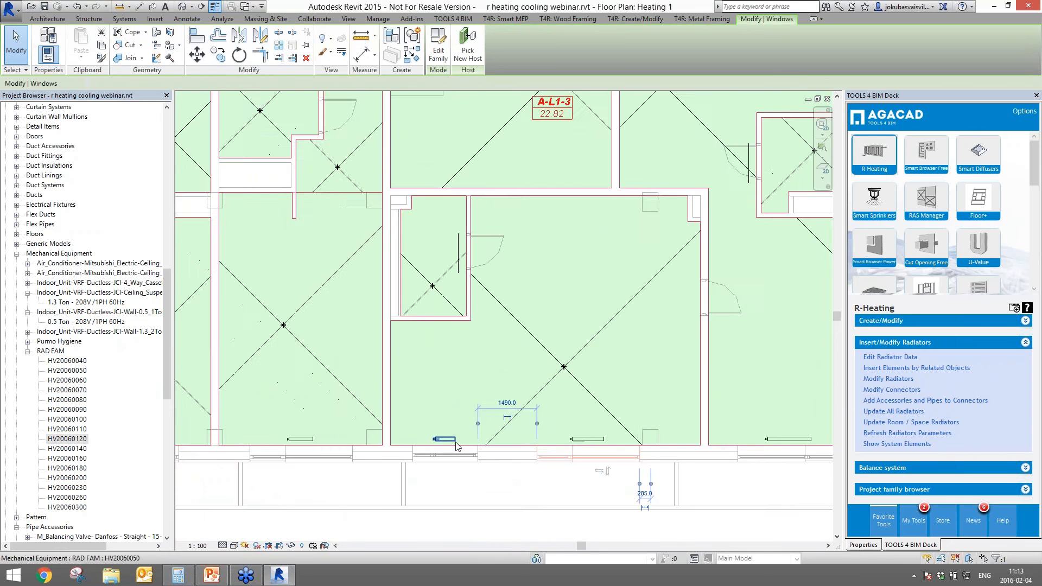
pyautogui.scroll(-3, 289, 391)
pyautogui.moveTo(293, 389); pyautogui.dragTo(645, 492, button='middle')
pyautogui.moveTo(244, 320); pyautogui.dragTo(463, 326, button='middle')
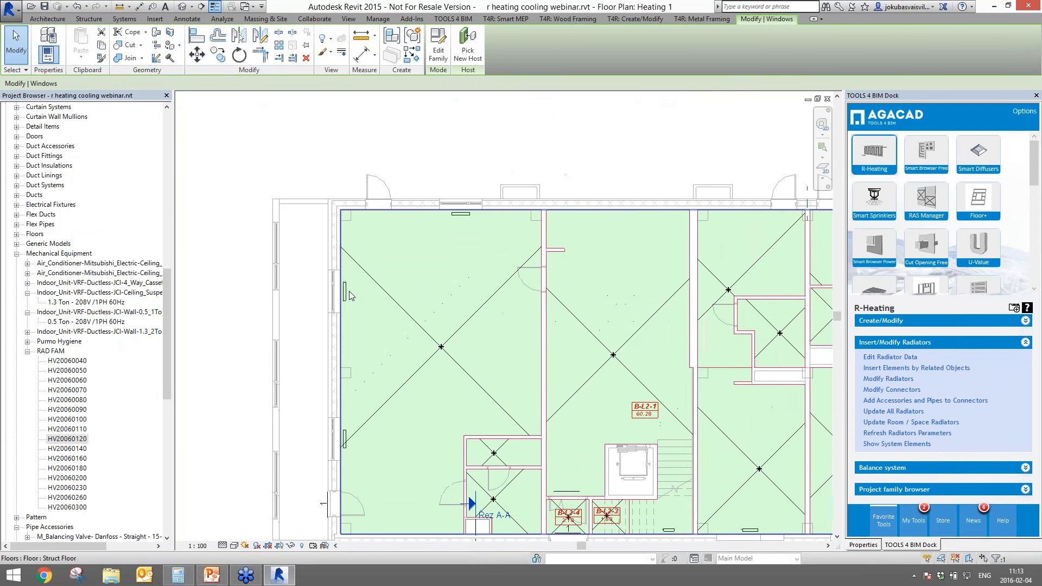
pyautogui.click(345, 293)
pyautogui.click(872, 546)
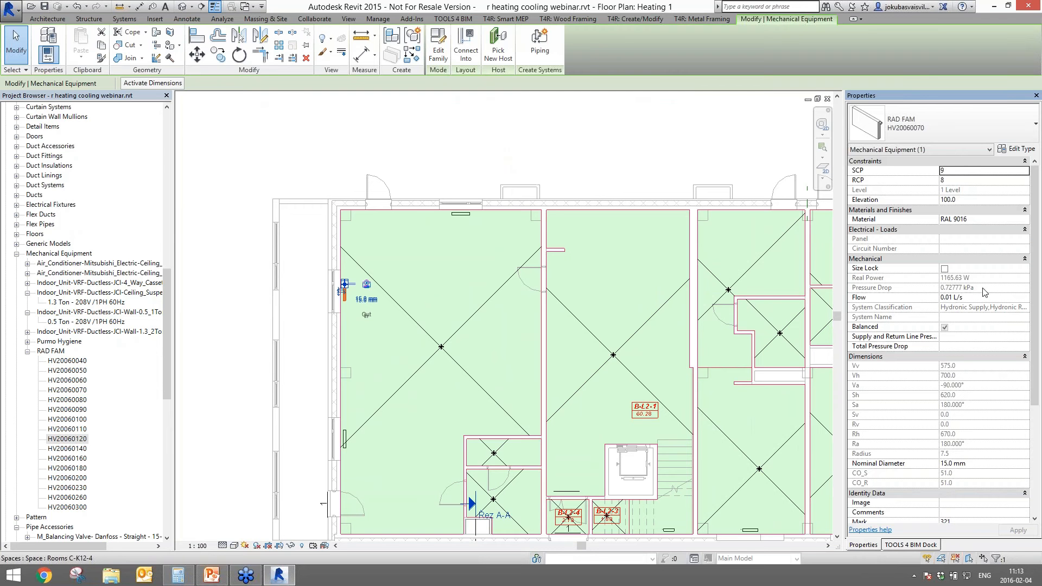
pyautogui.click(967, 300)
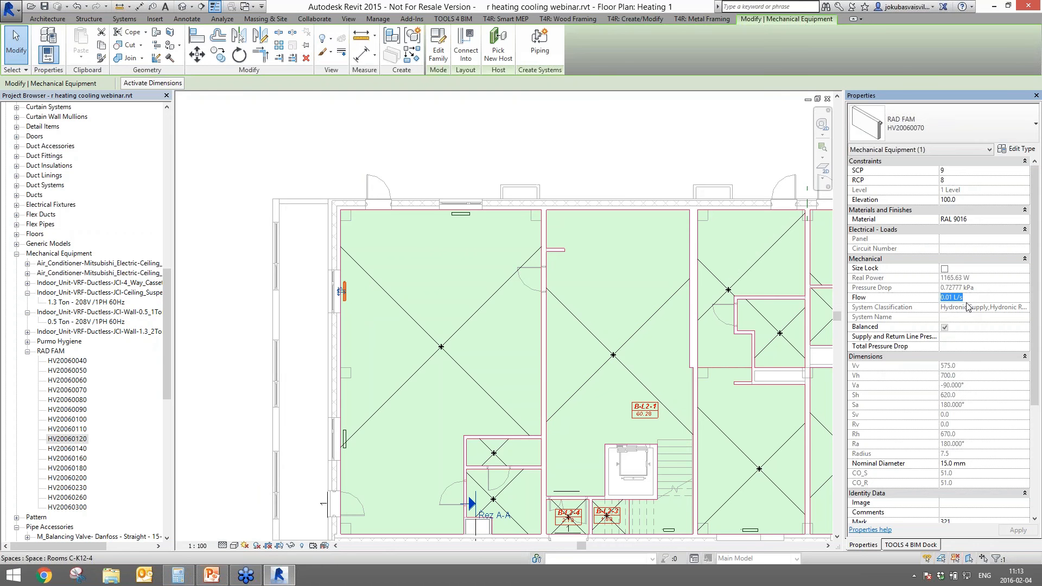
pyautogui.click(458, 112)
pyautogui.moveTo(421, 359); pyautogui.dragTo(419, 331, button='middle')
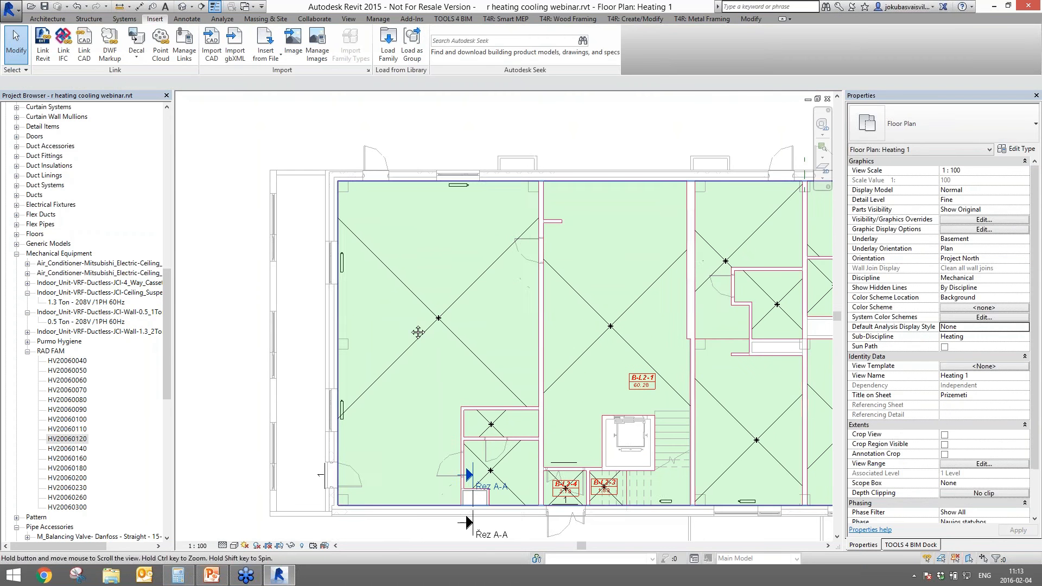
pyautogui.click(417, 306)
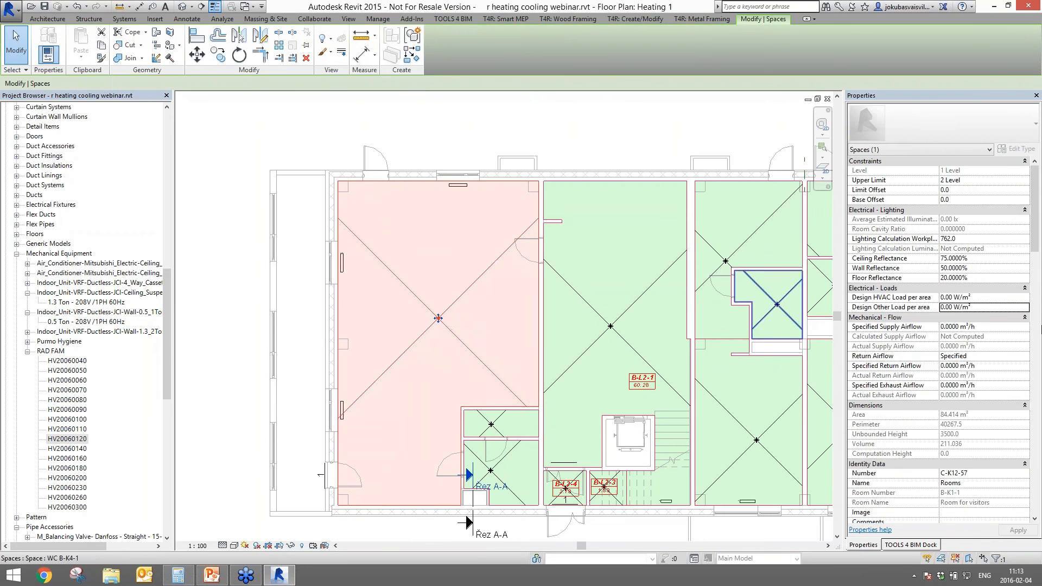
pyautogui.press('Escape')
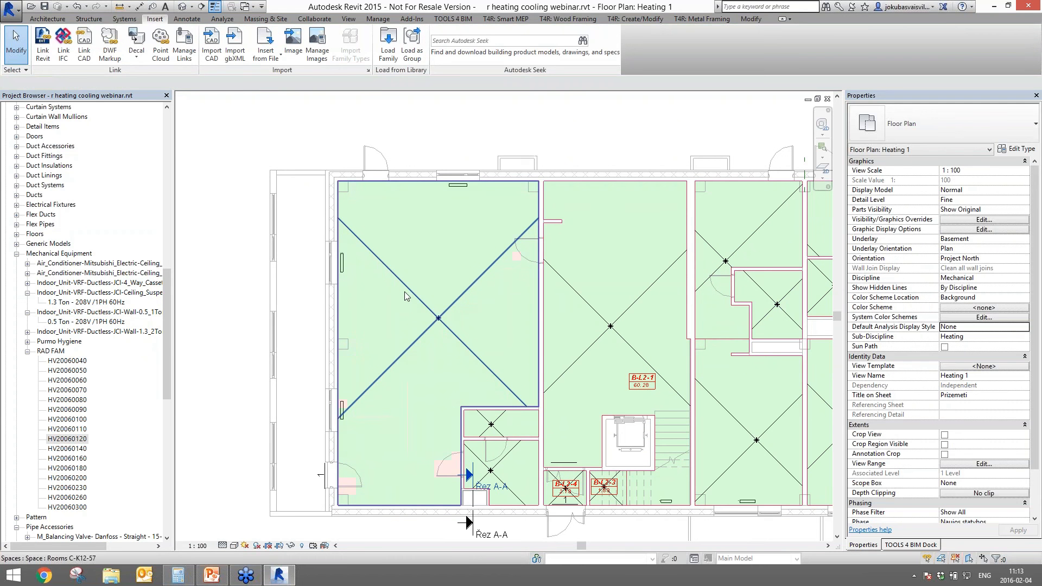
pyautogui.click(410, 292)
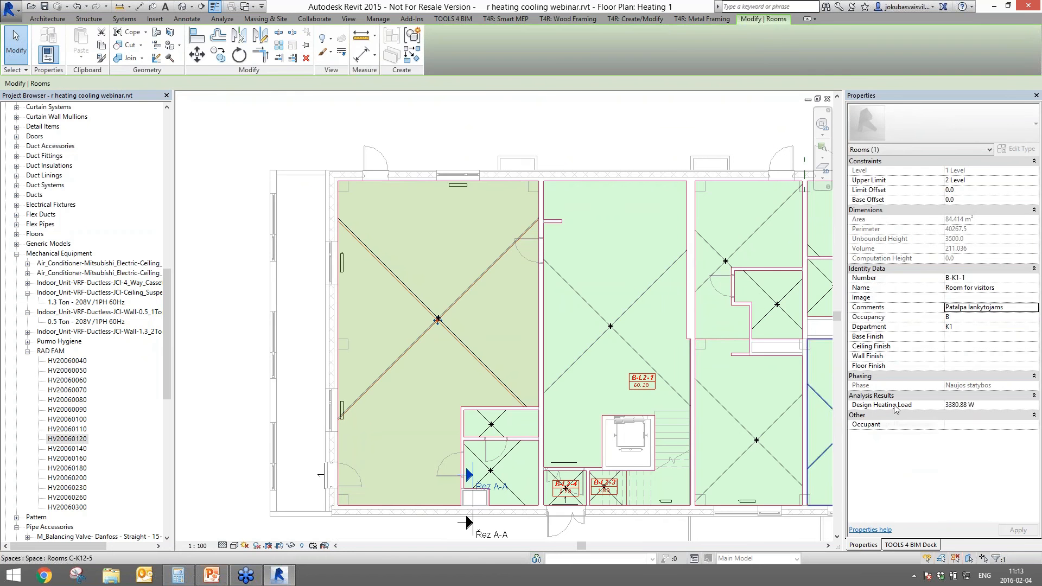
pyautogui.click(500, 132)
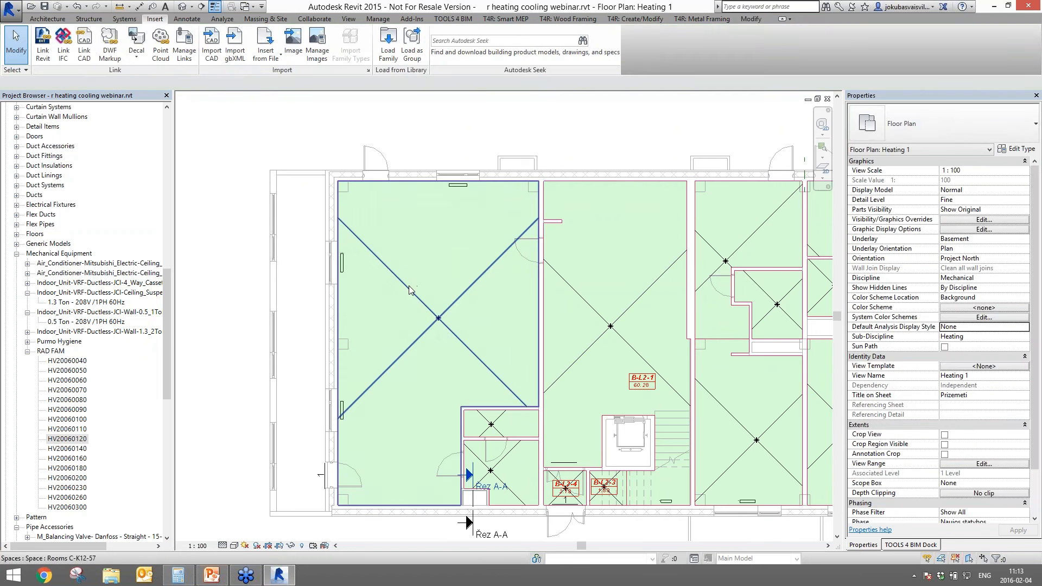
pyautogui.click(411, 287)
pyautogui.scroll(-10, 1027, 395)
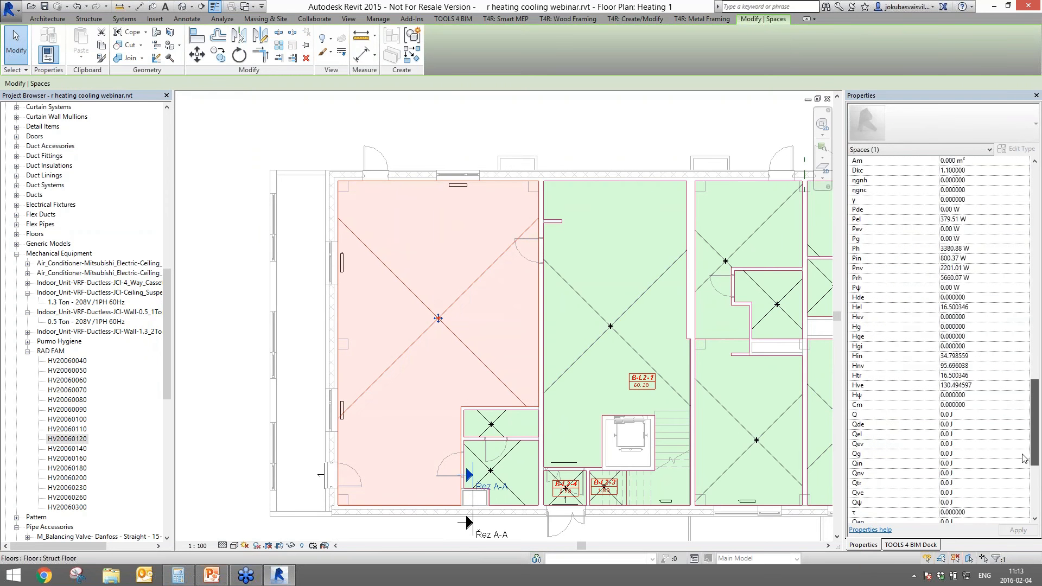
pyautogui.scroll(5, 1027, 395)
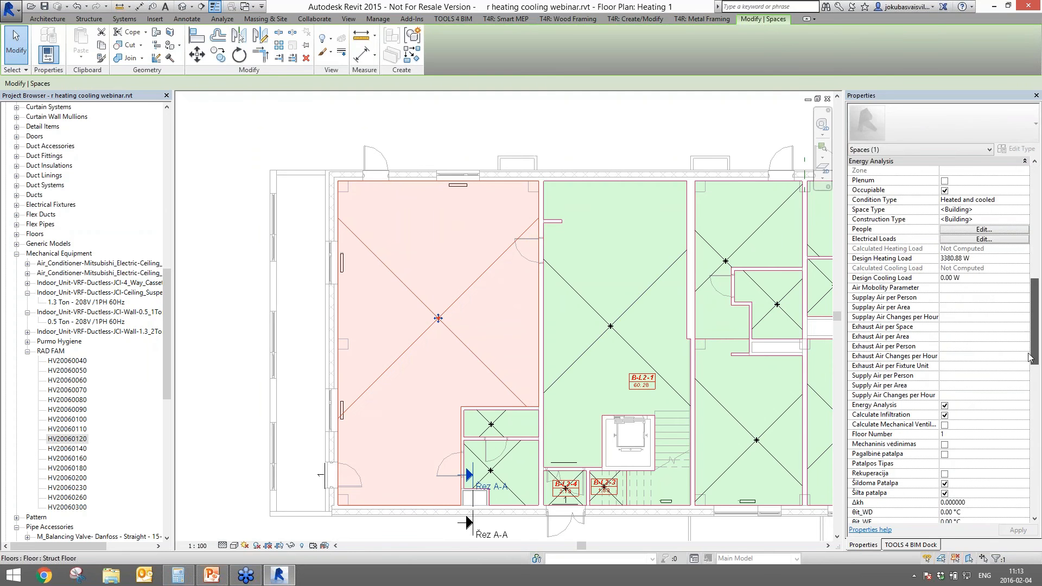
pyautogui.click(881, 259)
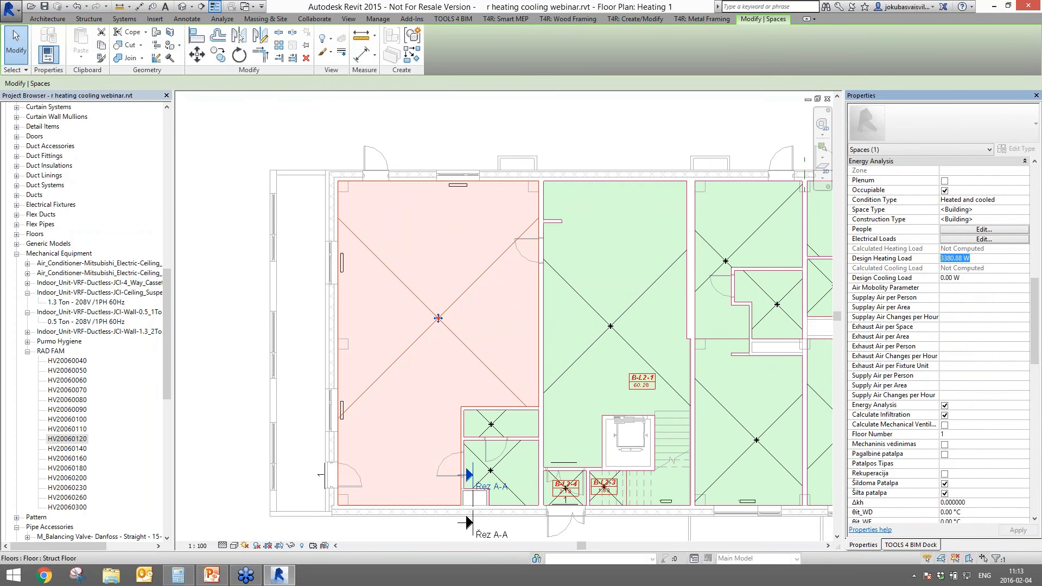
pyautogui.press('Escape')
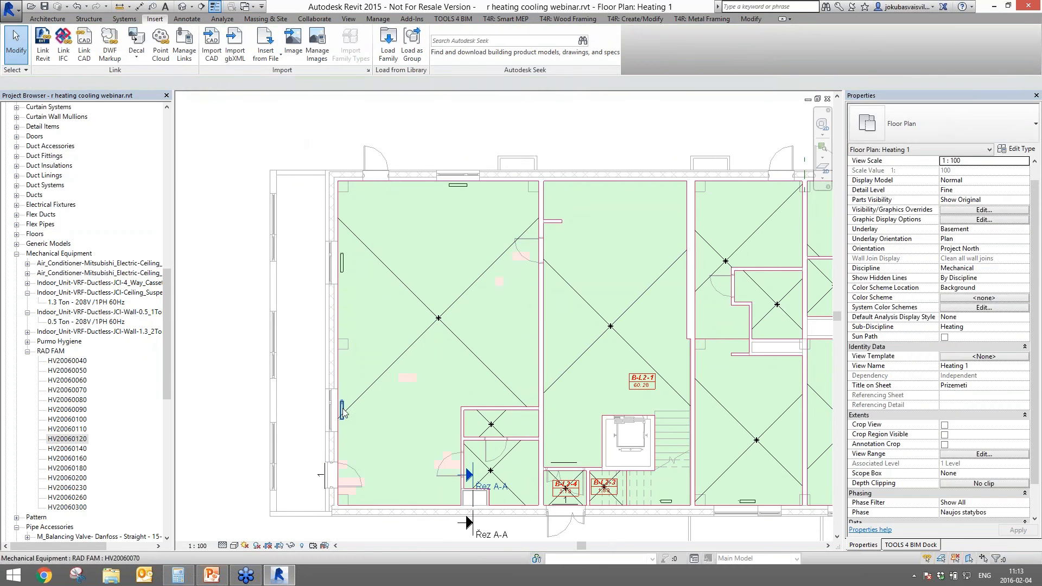
pyautogui.click(342, 411)
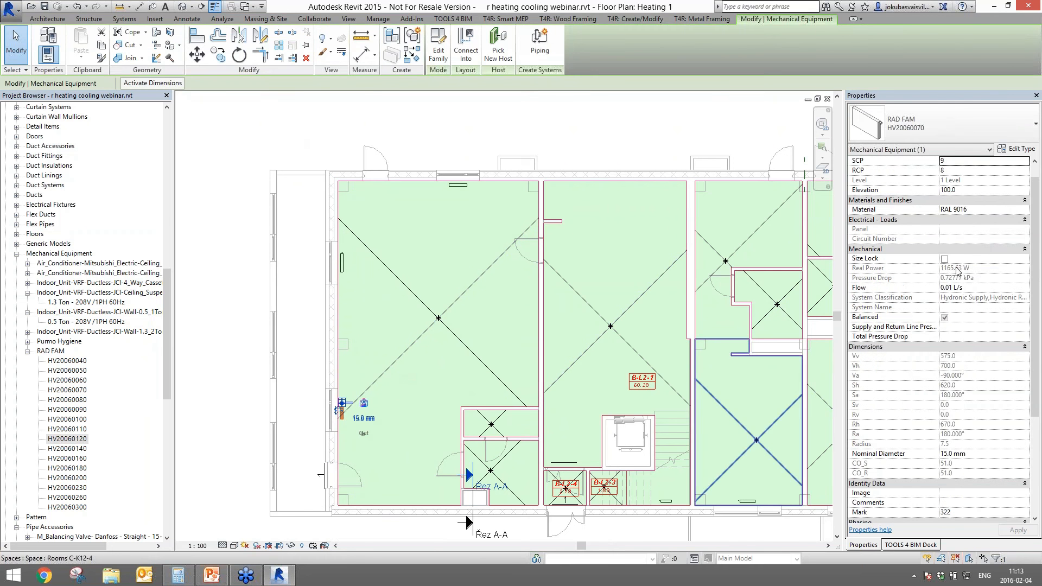
# - Compute 1165 × 3 = 3495 W in Windows Calculator
pyautogui.click(188, 581)
pyautogui.click(196, 338)
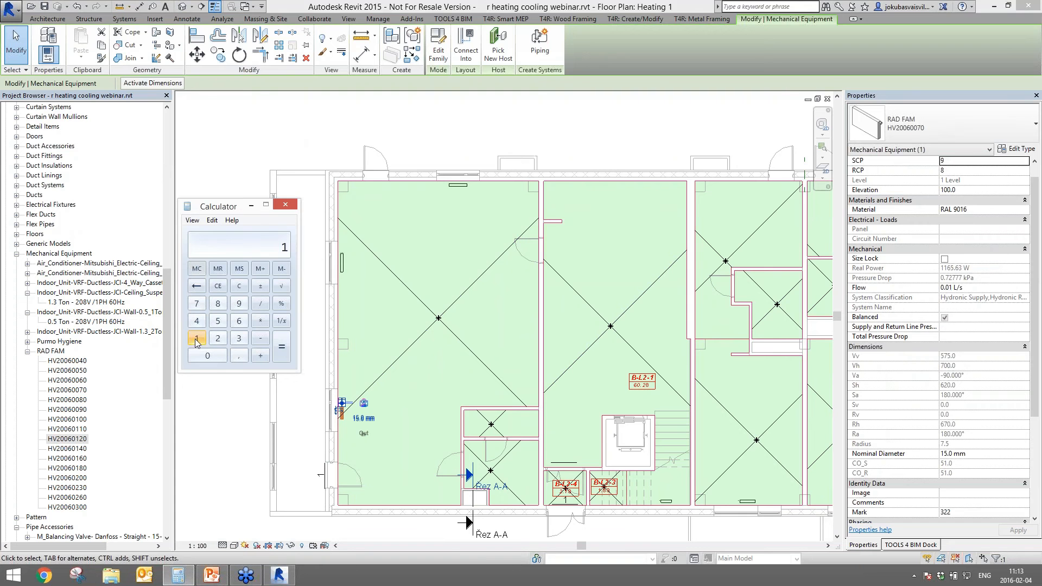
pyautogui.click(196, 338)
pyautogui.click(239, 320)
pyautogui.click(218, 321)
pyautogui.click(260, 321)
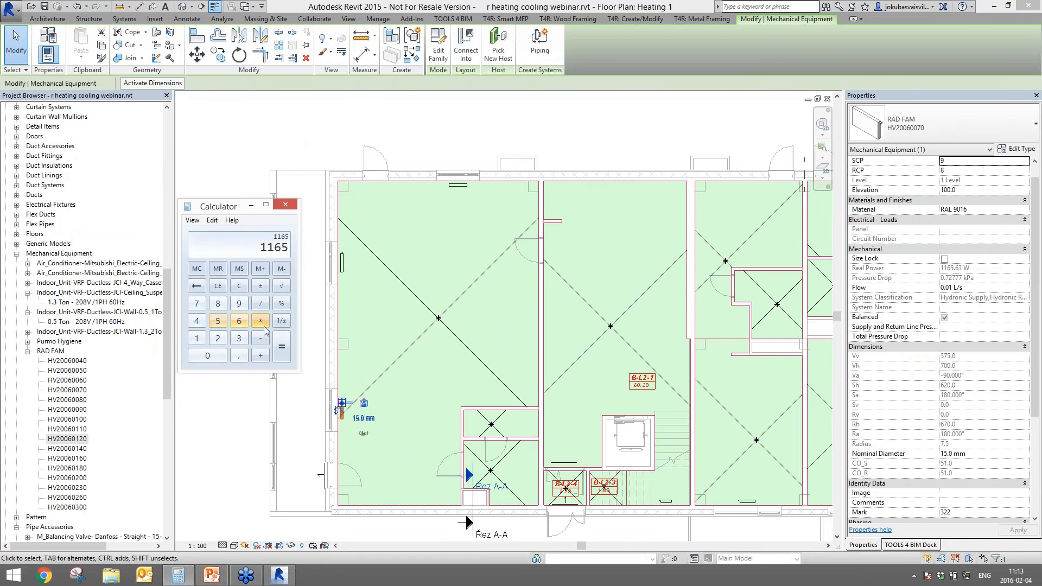
pyautogui.click(241, 340)
pyautogui.click(281, 347)
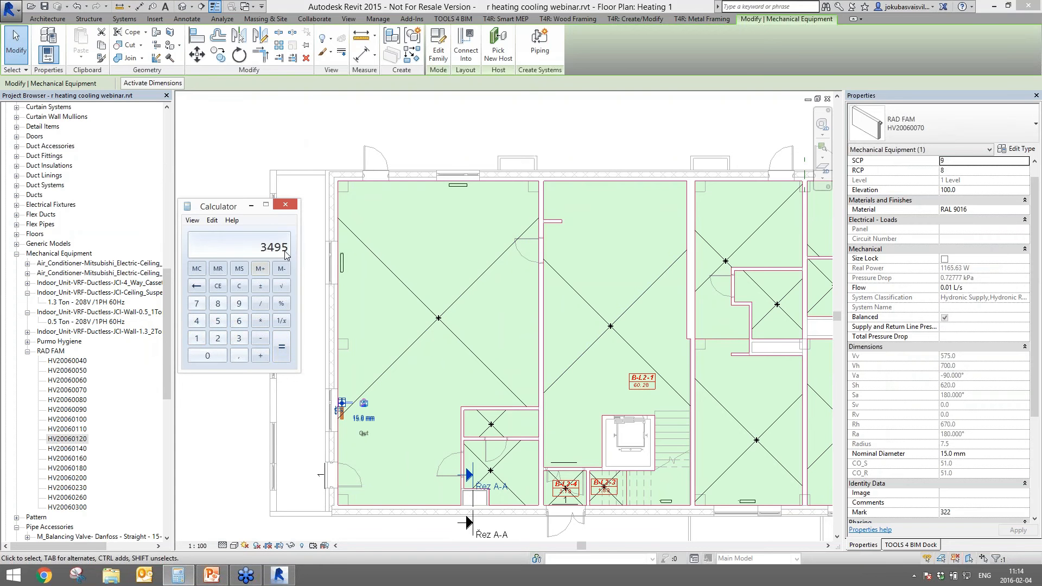
# - Select the room's space and check its 3380.88 W design heating load in Properties
pyautogui.click(386, 272)
pyautogui.click(438, 319)
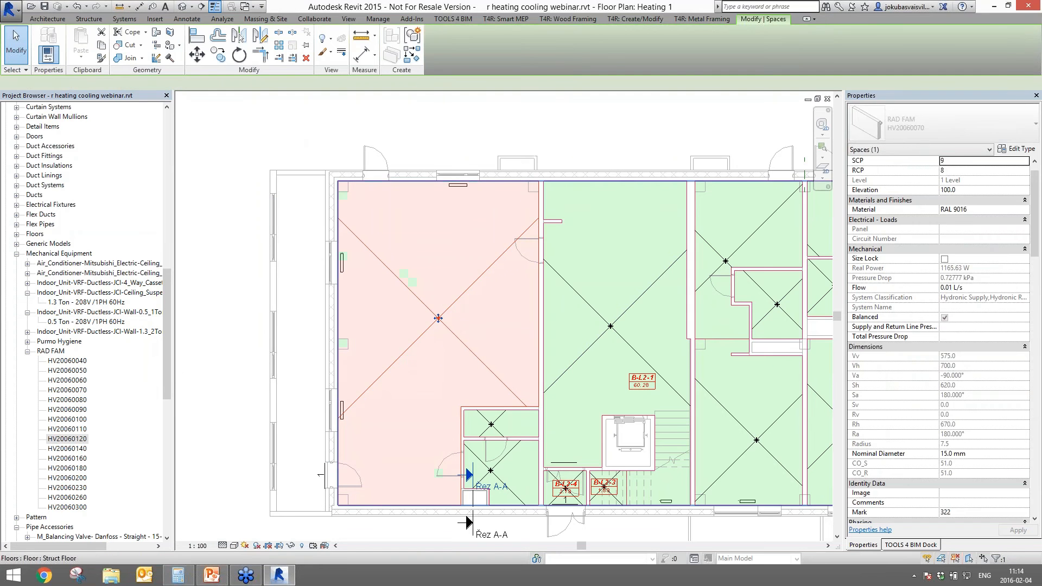
pyautogui.moveTo(1036, 255); pyautogui.dragTo(1037, 333)
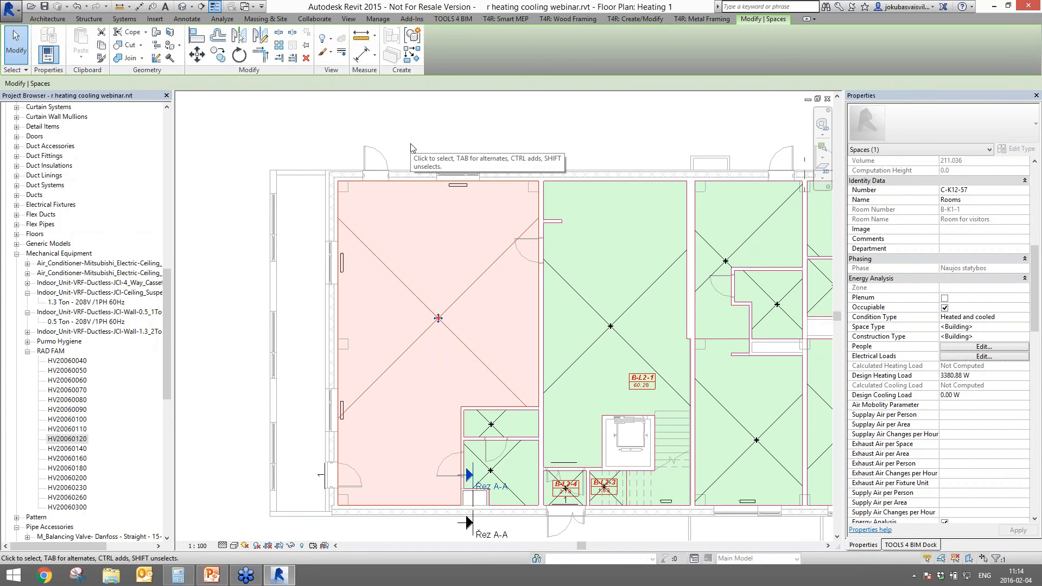
# - Select the top-wall radiator, review its properties, then clear the selection
pyautogui.click(405, 123)
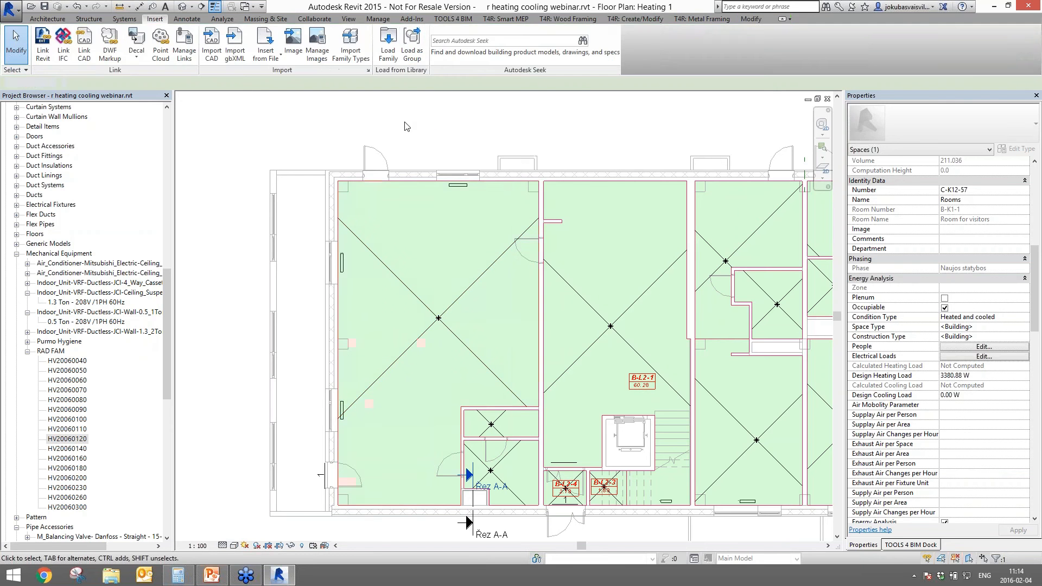
pyautogui.click(457, 186)
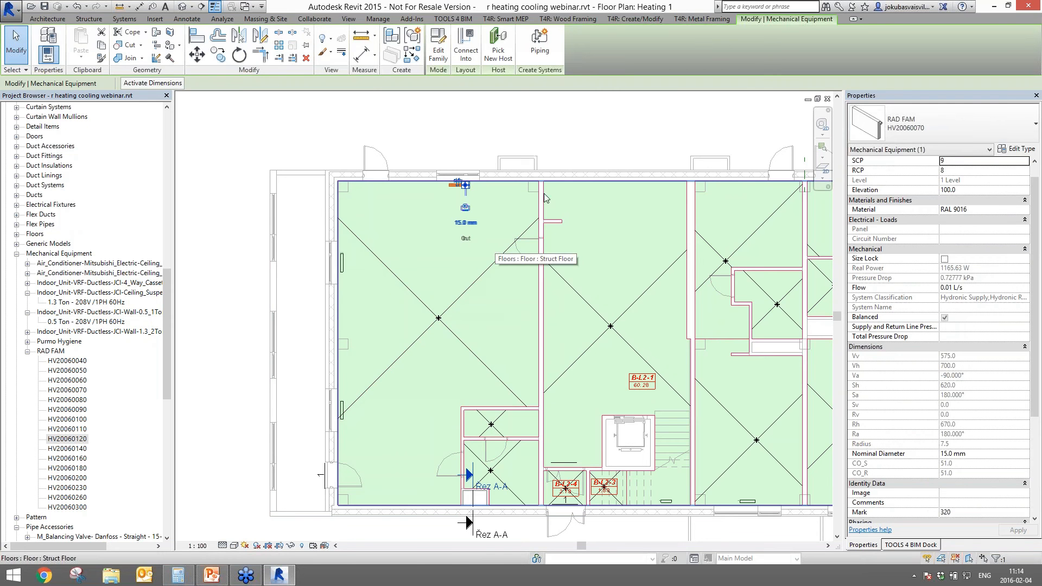
pyautogui.scroll(3, 356, 207)
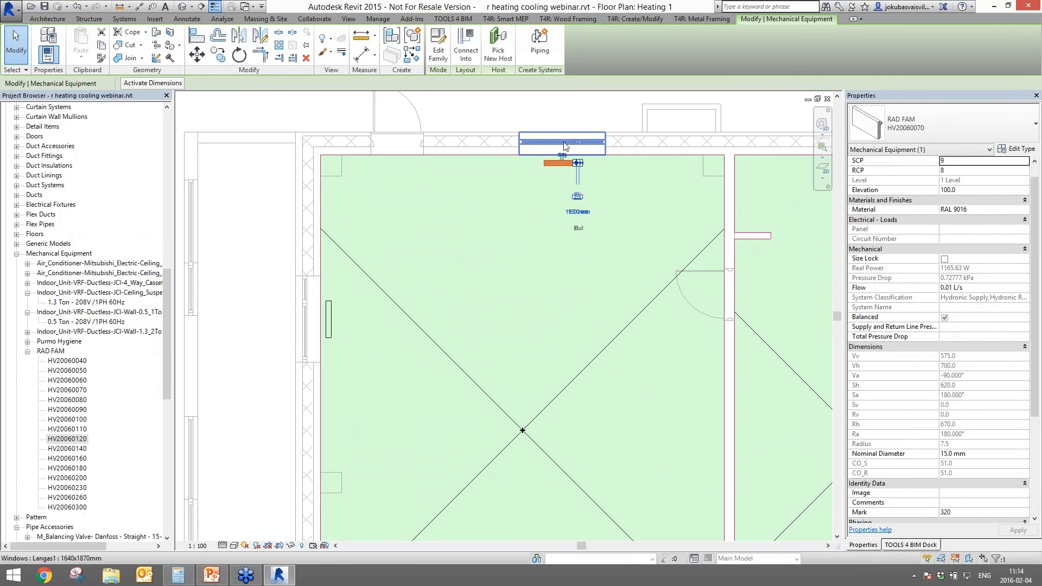
pyautogui.scroll(-3, 507, 193)
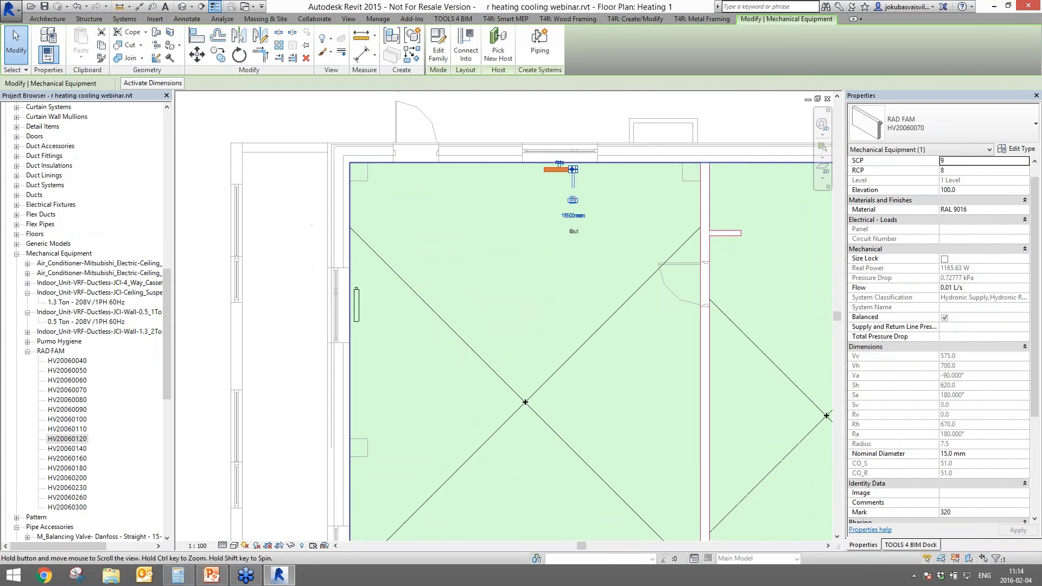
pyautogui.scroll(-1, 508, 186)
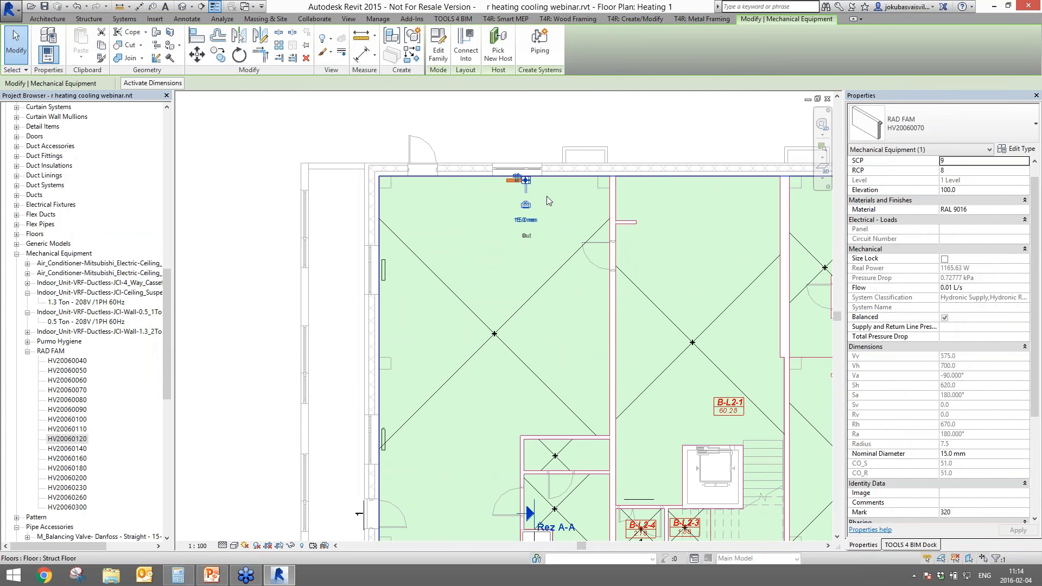
pyautogui.scroll(-2, 503, 478)
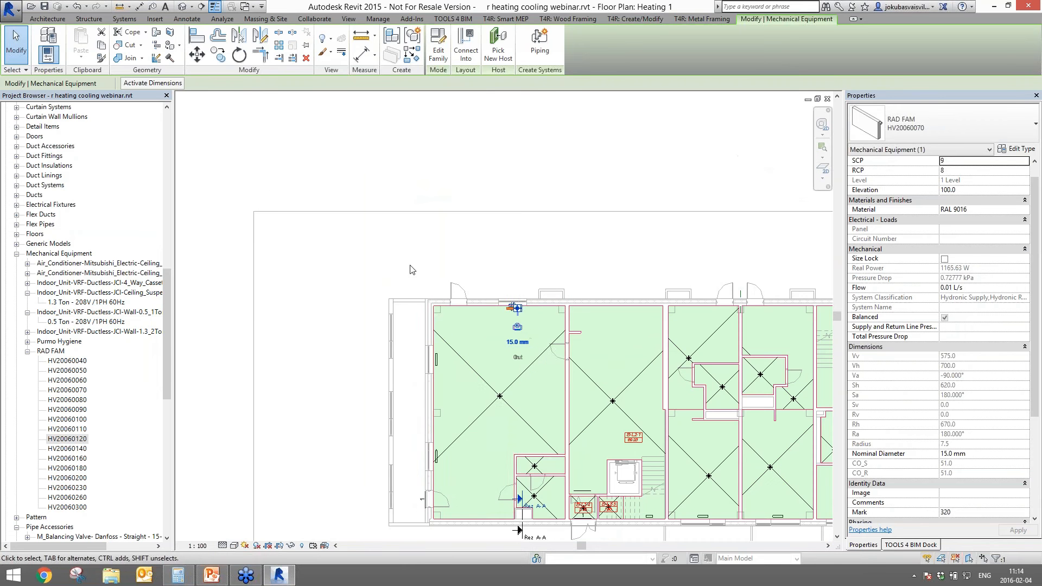
pyautogui.scroll(3, 440, 324)
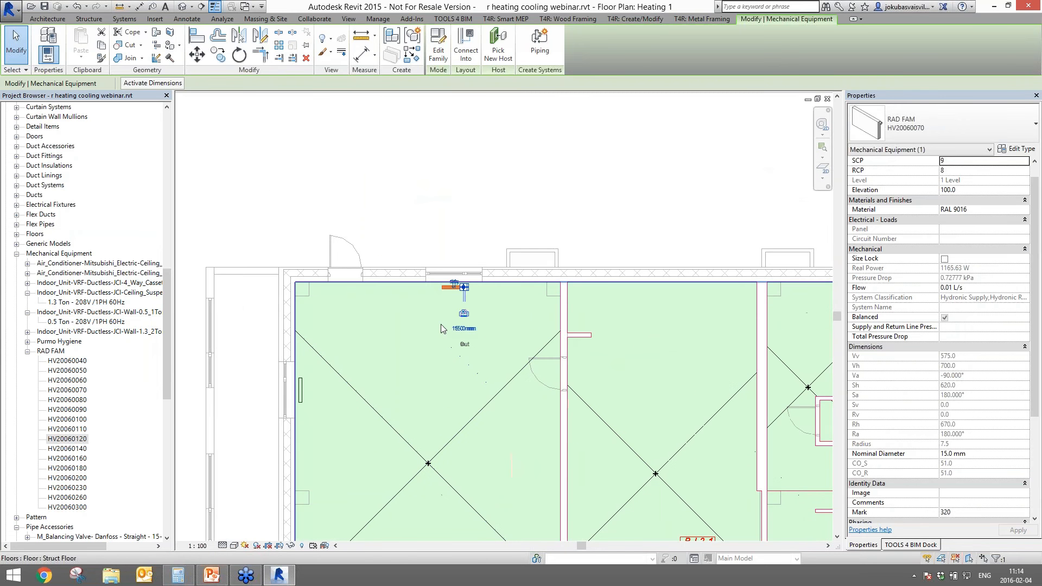
pyautogui.press('Escape')
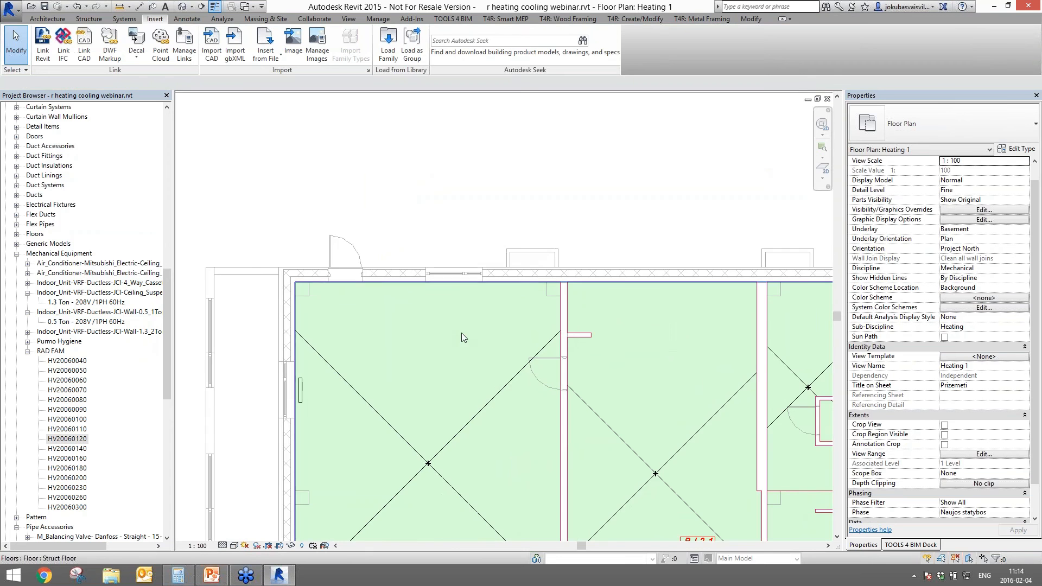
# - Select the large left room's space and show the R-Heating radiator tools
pyautogui.scroll(-1, 457, 357)
pyautogui.moveTo(456, 357); pyautogui.dragTo(452, 265, button='middle')
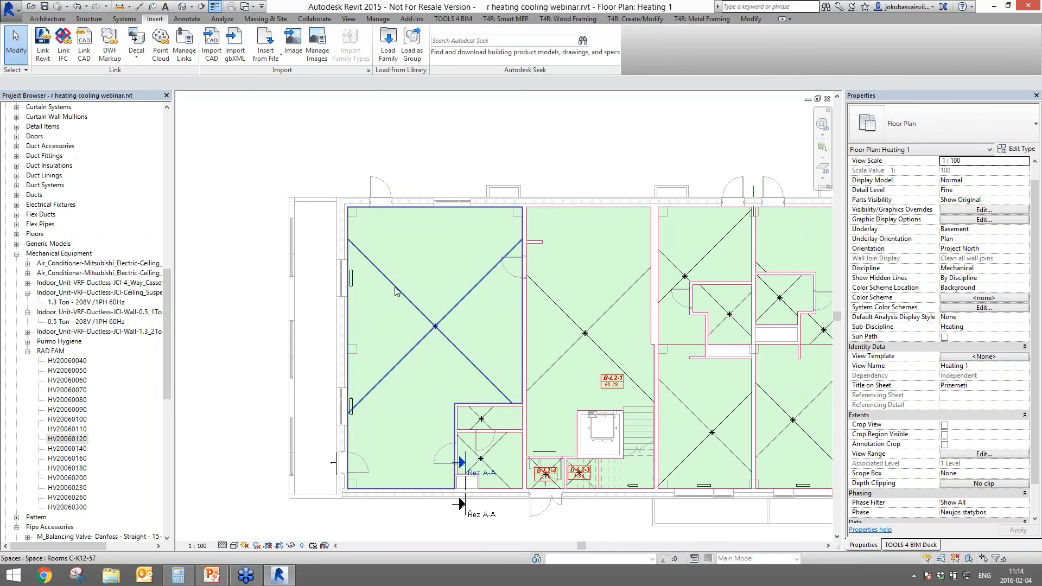
pyautogui.click(350, 303)
pyautogui.click(910, 545)
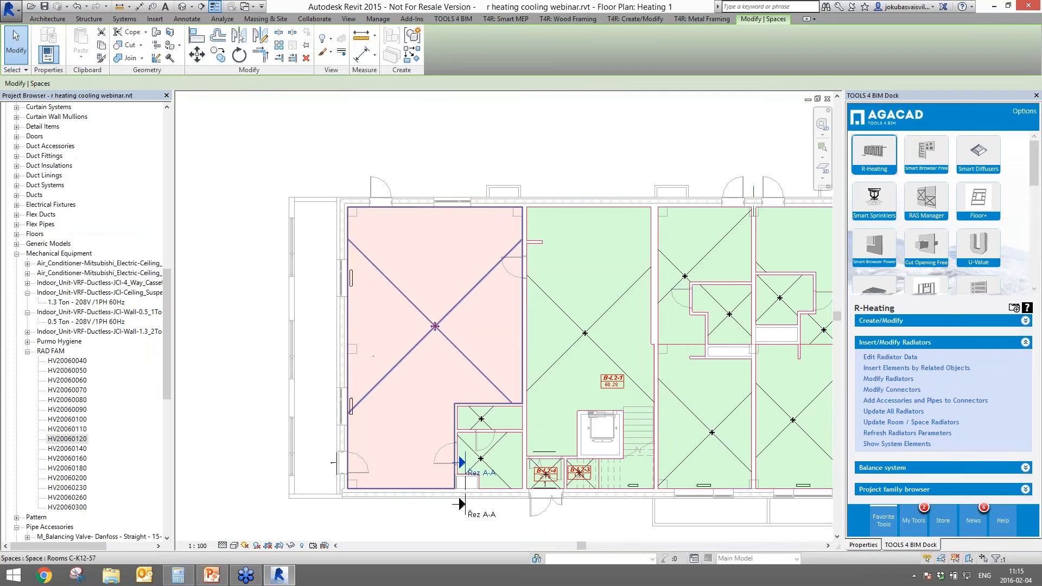
# - Update Room / Space Radiators for the left room (2 updated) and select the left-wall radiator
pyautogui.scroll(3, 358, 390)
pyautogui.scroll(2, 390, 389)
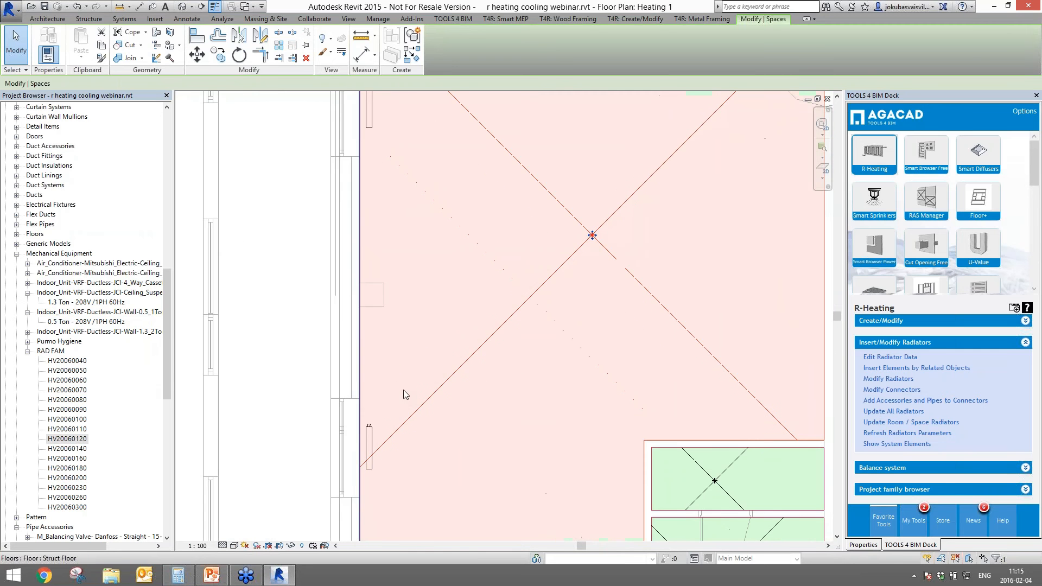
pyautogui.moveTo(403, 389); pyautogui.dragTo(425, 452, button='middle')
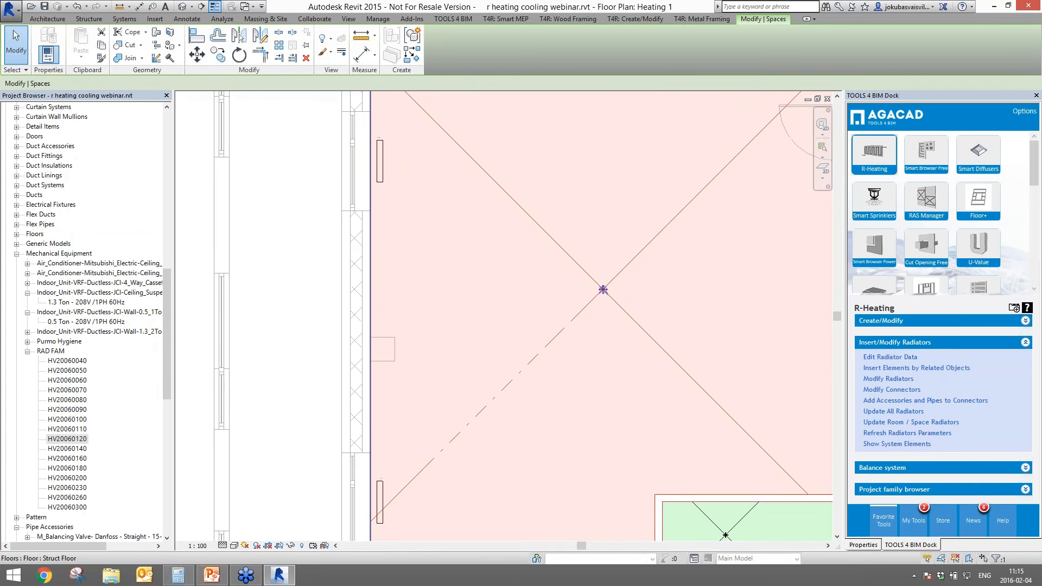
pyautogui.click(879, 423)
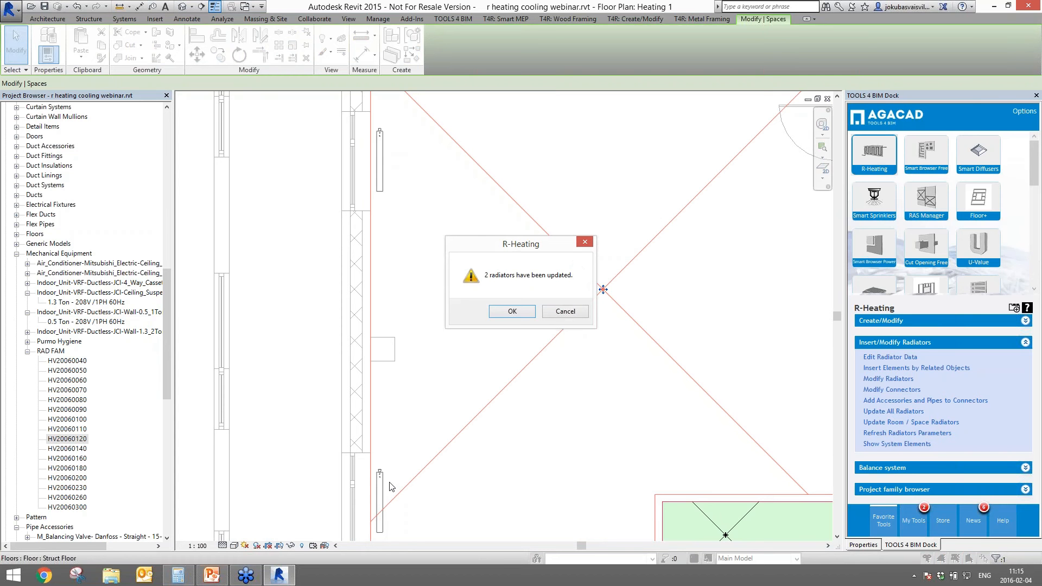
pyautogui.click(512, 310)
pyautogui.click(395, 172)
pyautogui.click(396, 172)
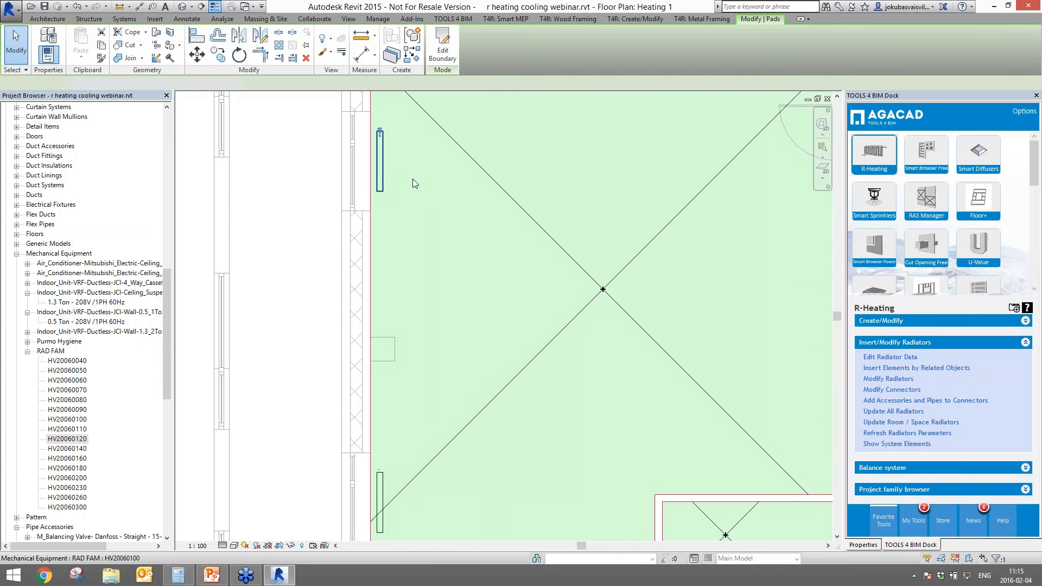
pyautogui.click(863, 545)
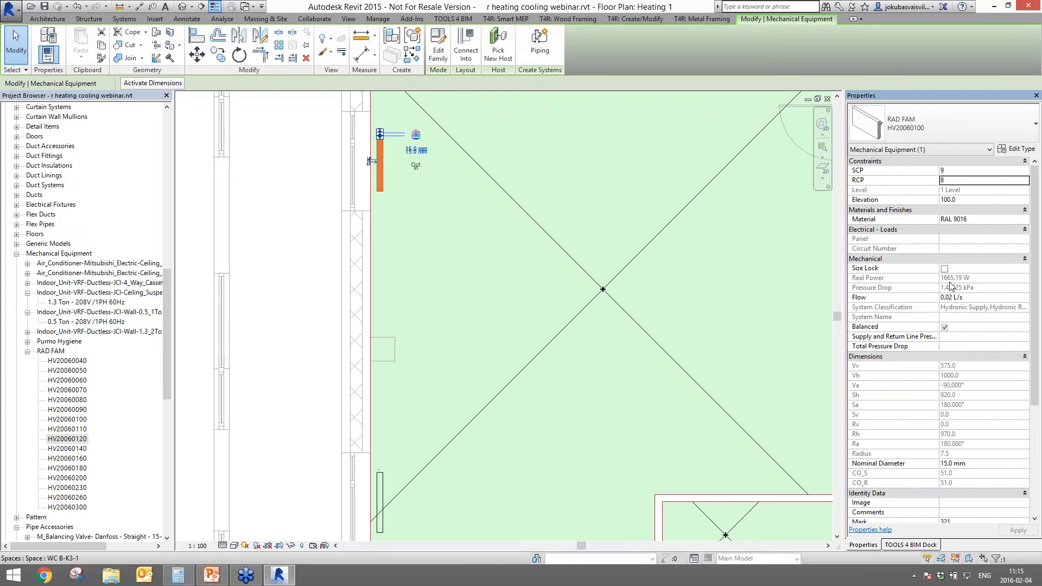
pyautogui.click(176, 575)
pyautogui.click(222, 272)
pyautogui.write('16')
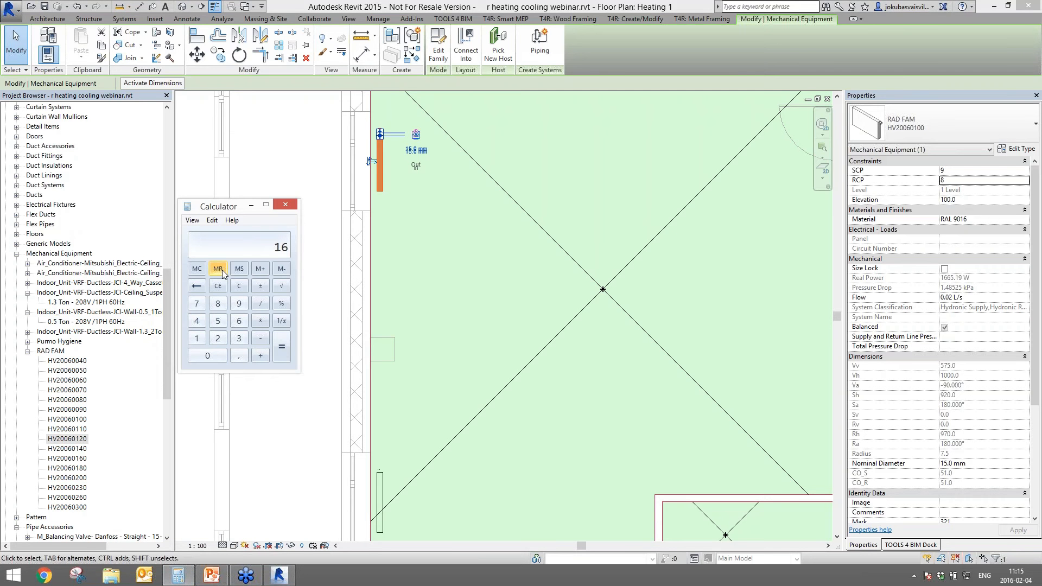
pyautogui.write('652')
pyautogui.press('Return')
pyautogui.click(286, 205)
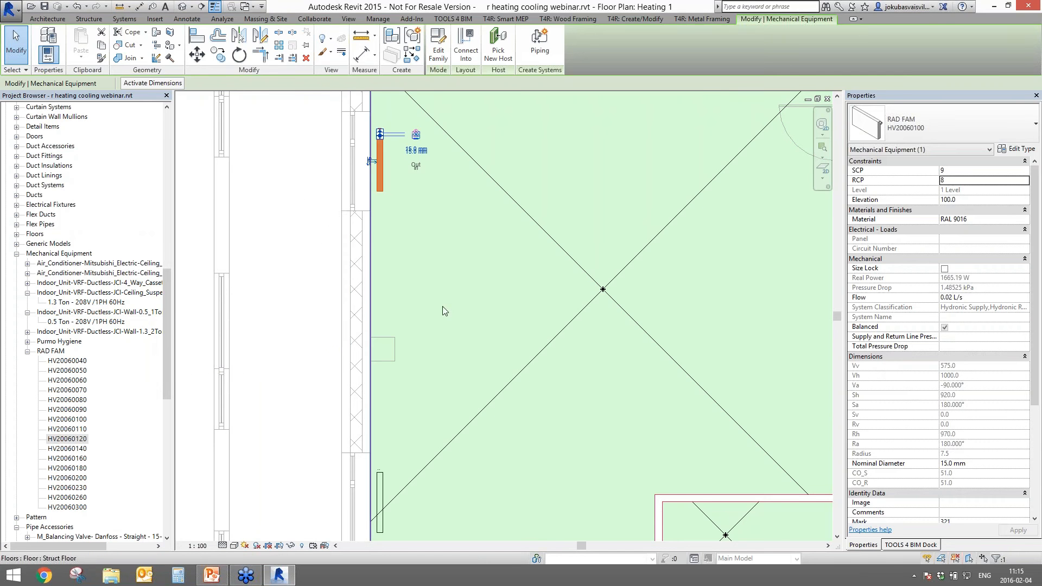
pyautogui.moveTo(444, 310); pyautogui.dragTo(478, 304, button='middle')
pyautogui.click(561, 294)
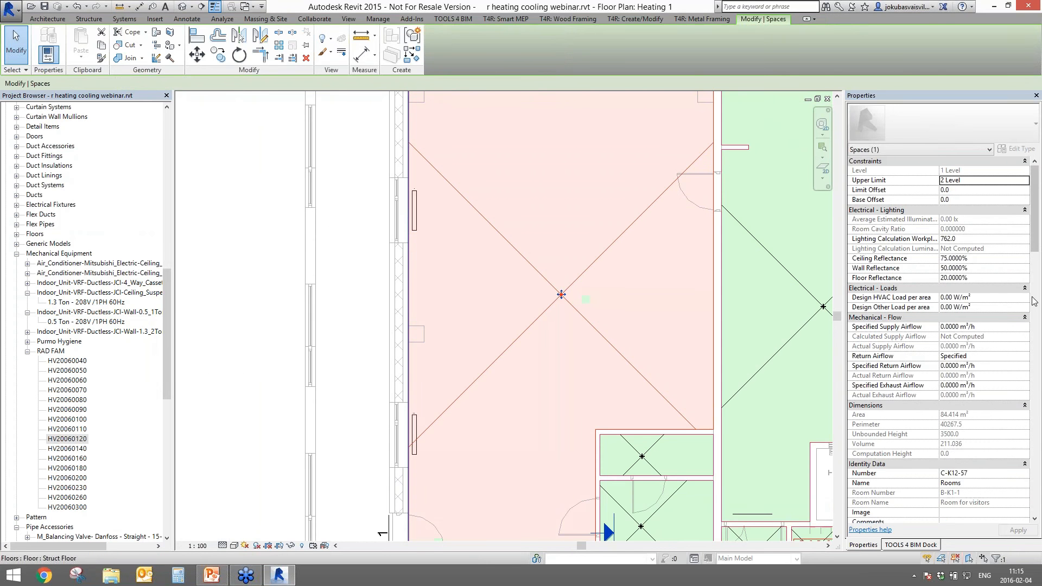
pyautogui.moveTo(1035, 256); pyautogui.dragTo(1035, 333)
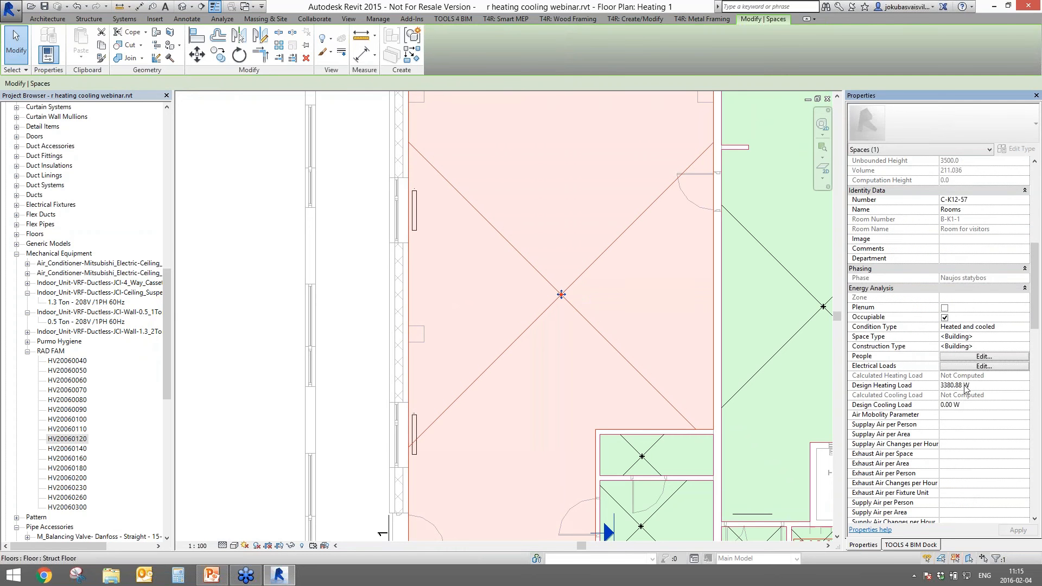
pyautogui.click(414, 214)
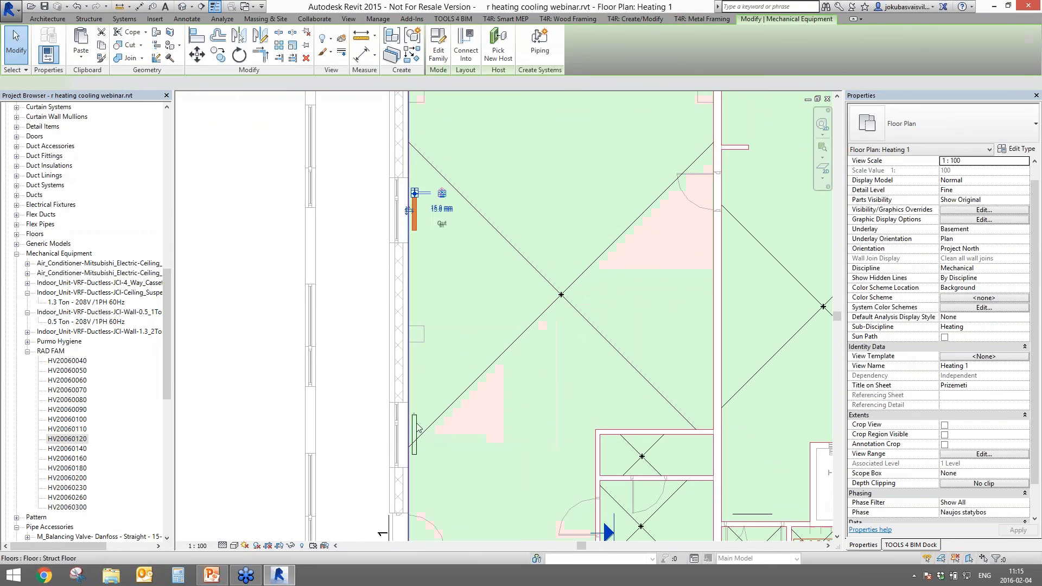
pyautogui.press('Escape')
pyautogui.scroll(-5, 395, 404)
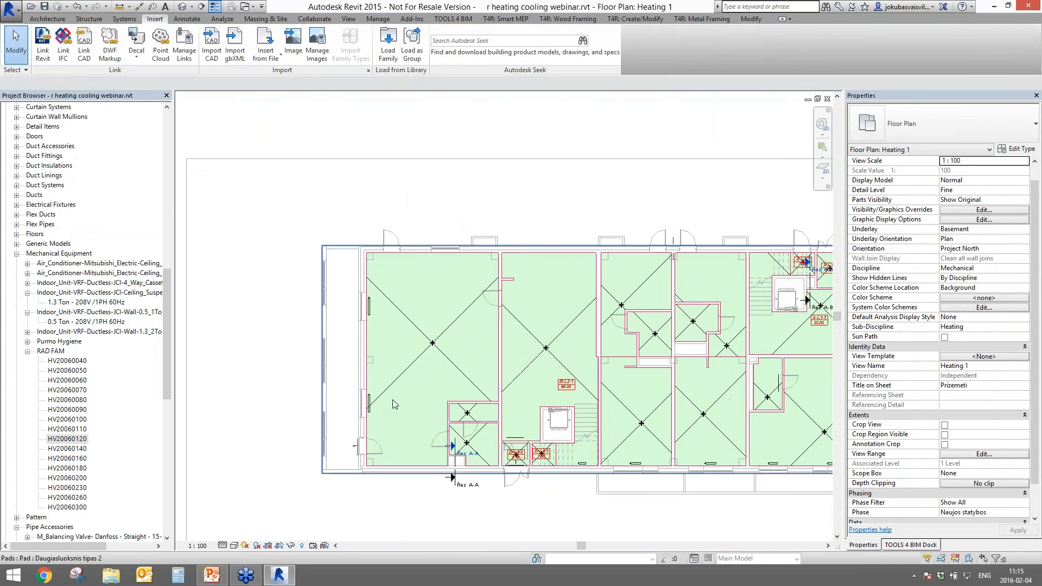
pyautogui.moveTo(395, 404); pyautogui.dragTo(344, 411, button='middle')
pyautogui.click(72, 362)
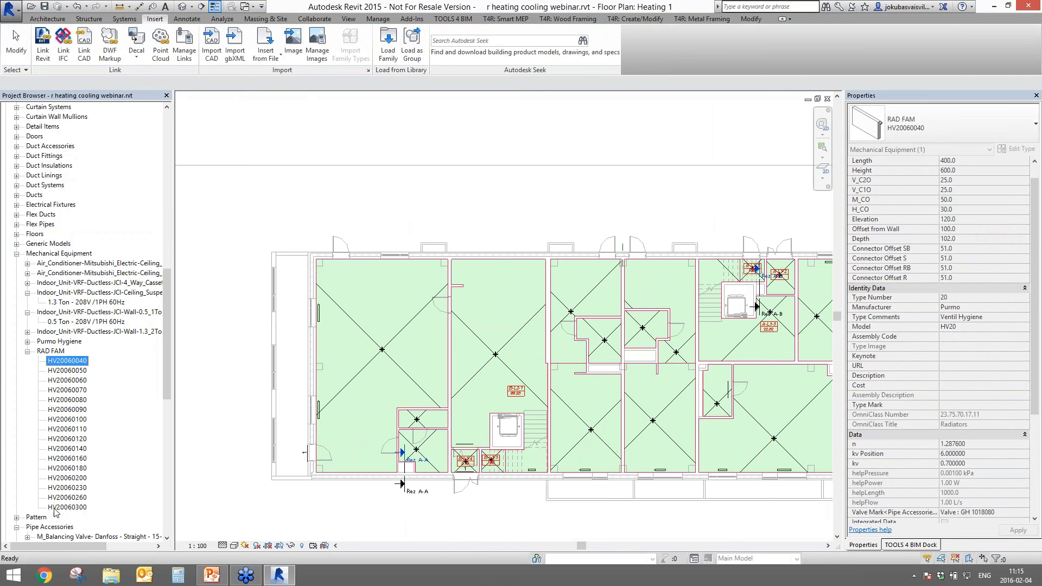
pyautogui.click(60, 507)
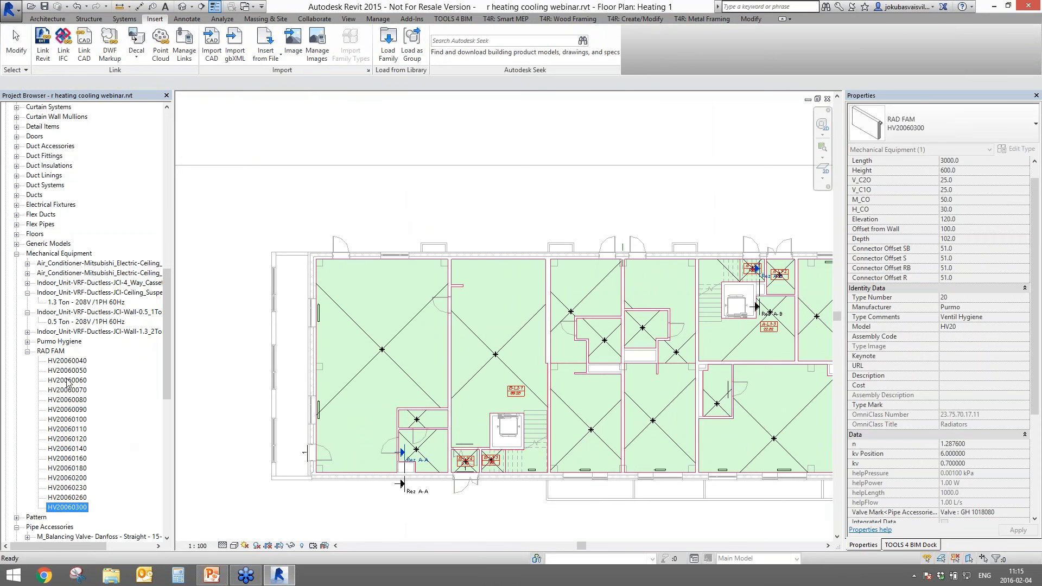
pyautogui.click(71, 363)
pyautogui.click(60, 509)
pyautogui.click(381, 349)
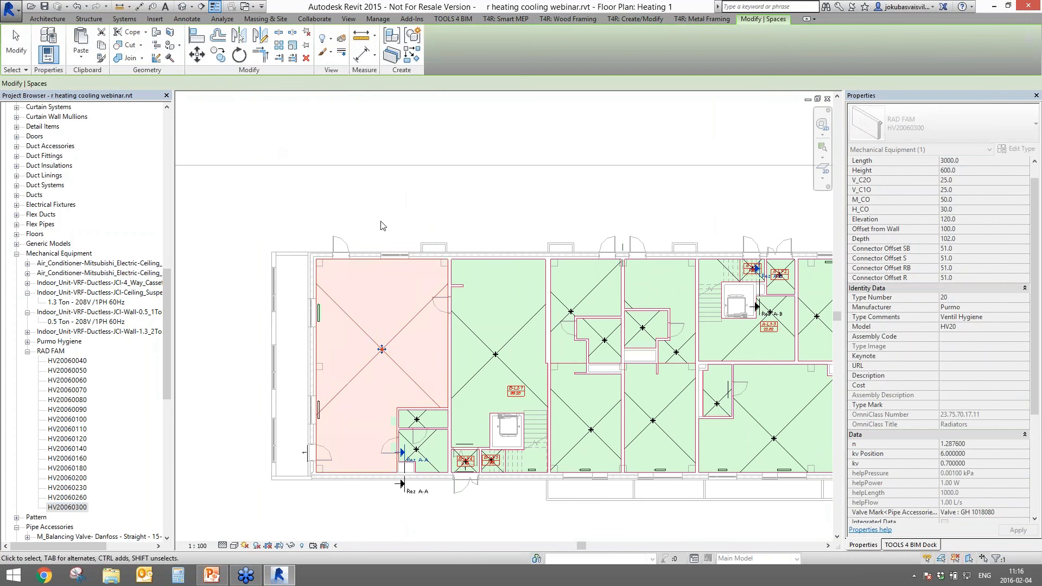
pyautogui.scroll(3, 308, 322)
pyautogui.scroll(-4, 601, 382)
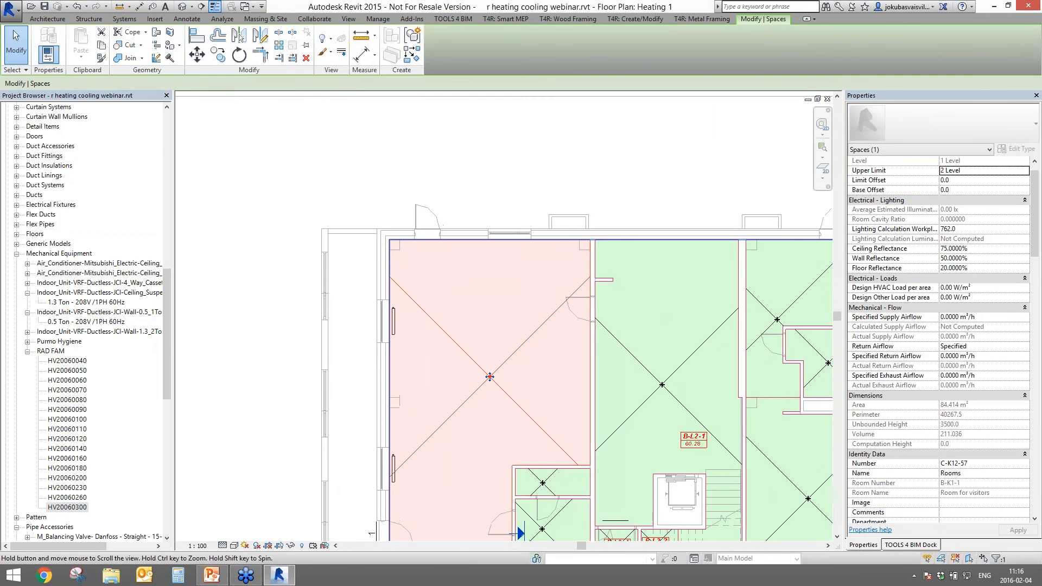
pyautogui.moveTo(601, 382); pyautogui.dragTo(491, 301, button='middle')
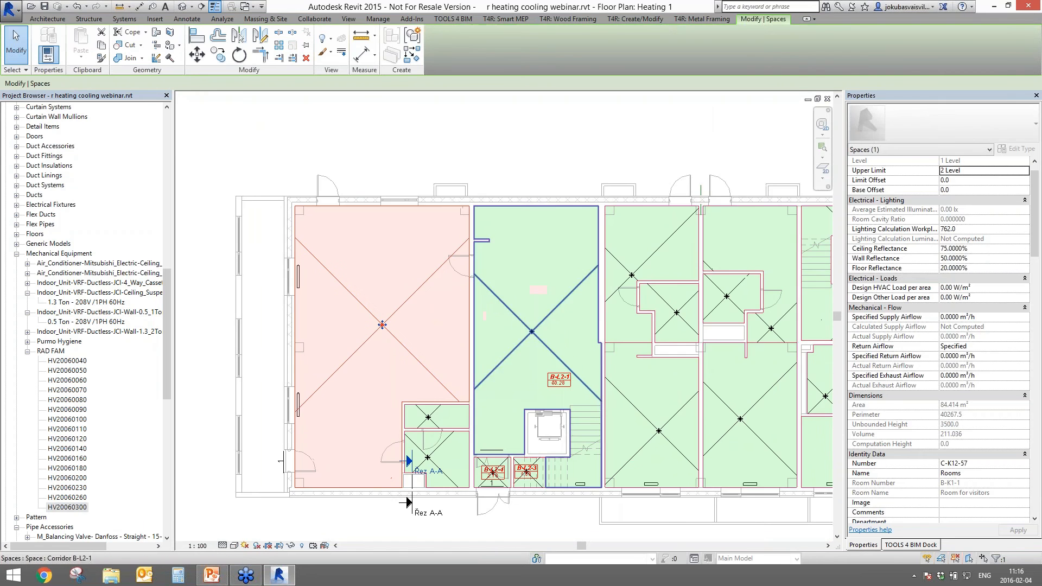
pyautogui.scroll(4, 304, 282)
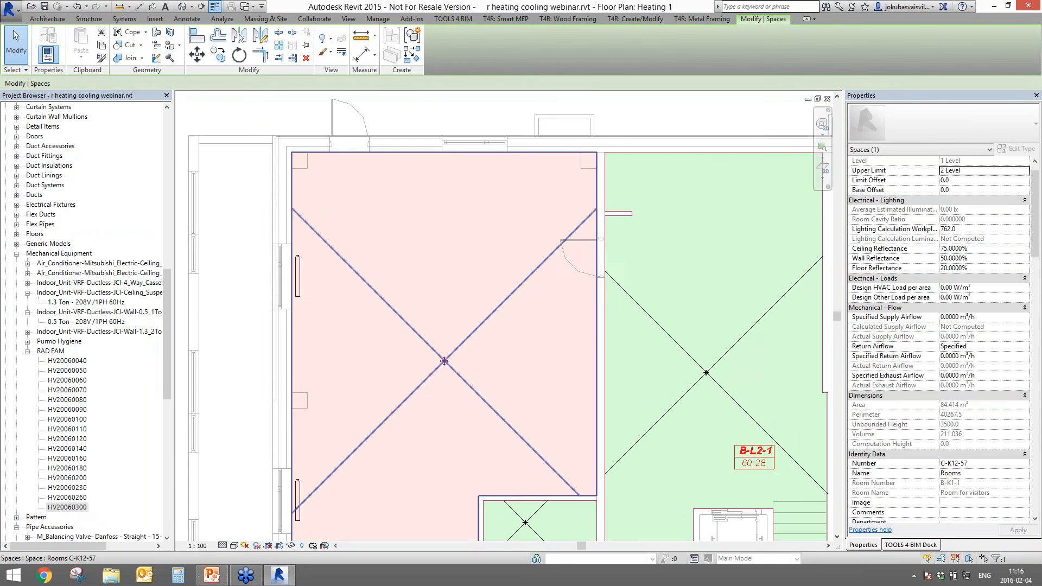
pyautogui.click(297, 278)
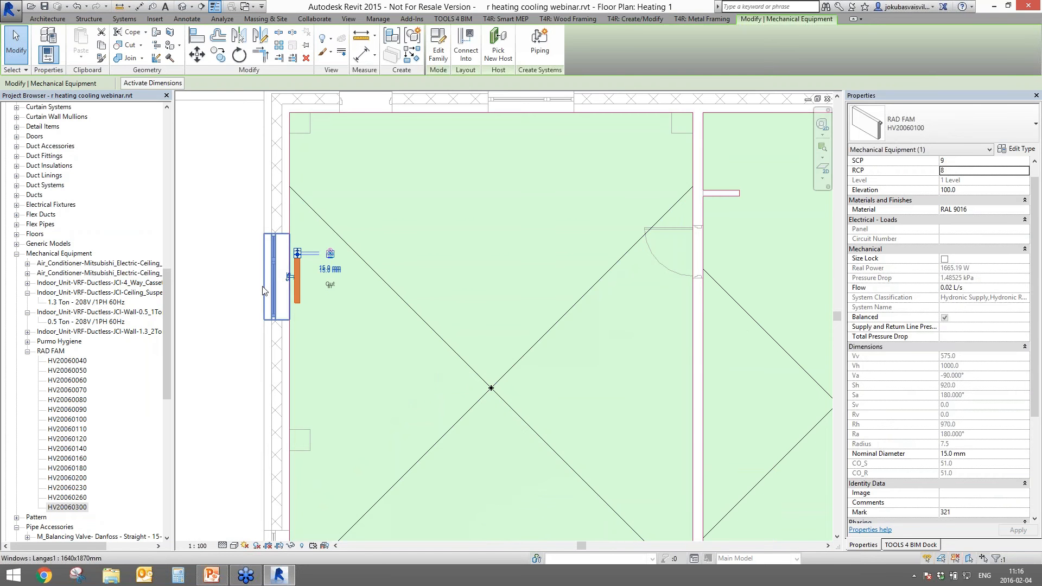
pyautogui.scroll(-3, 263, 290)
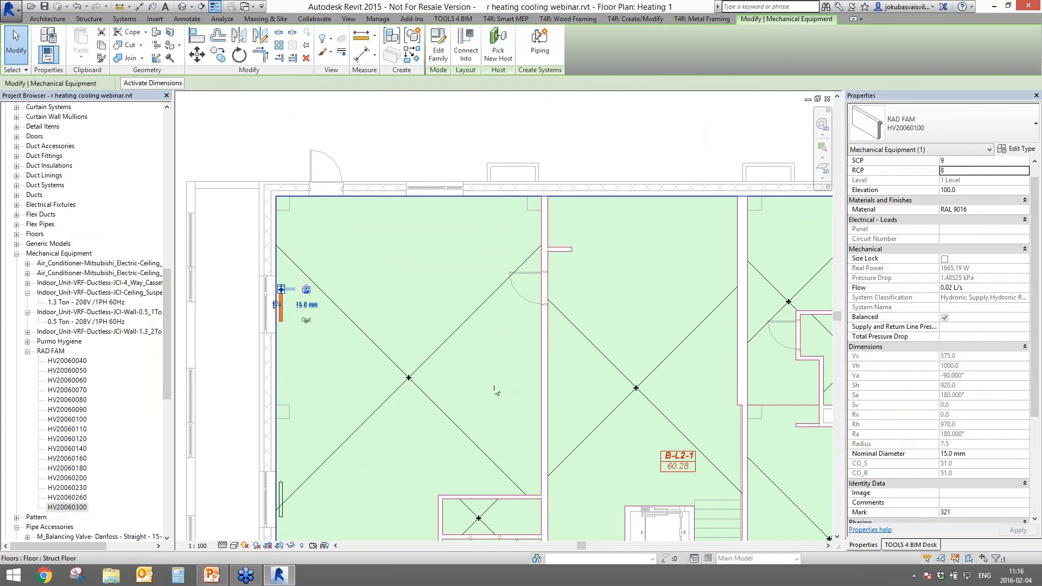
pyautogui.click(239, 133)
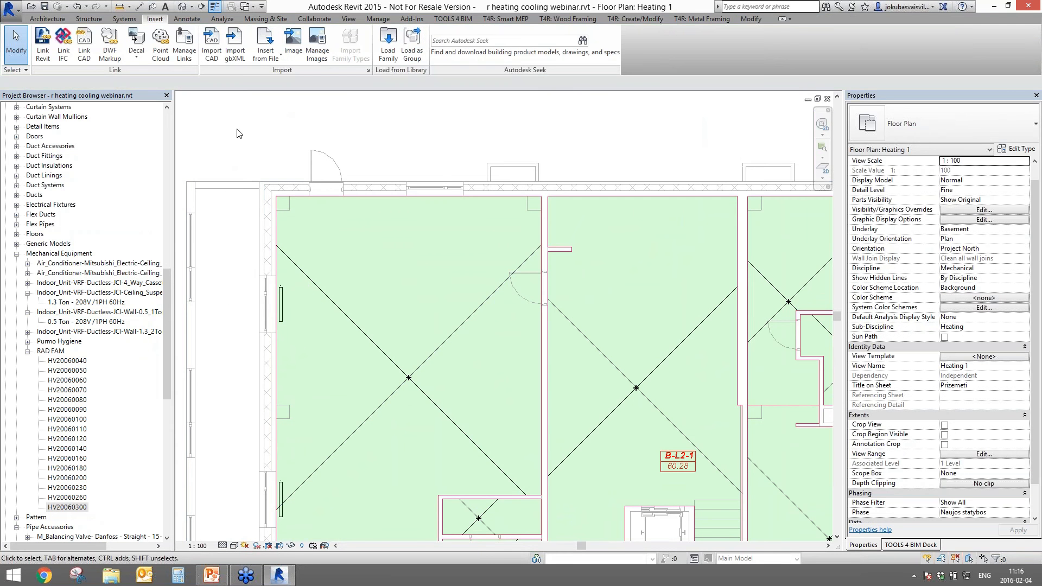
pyautogui.scroll(-2, 375, 355)
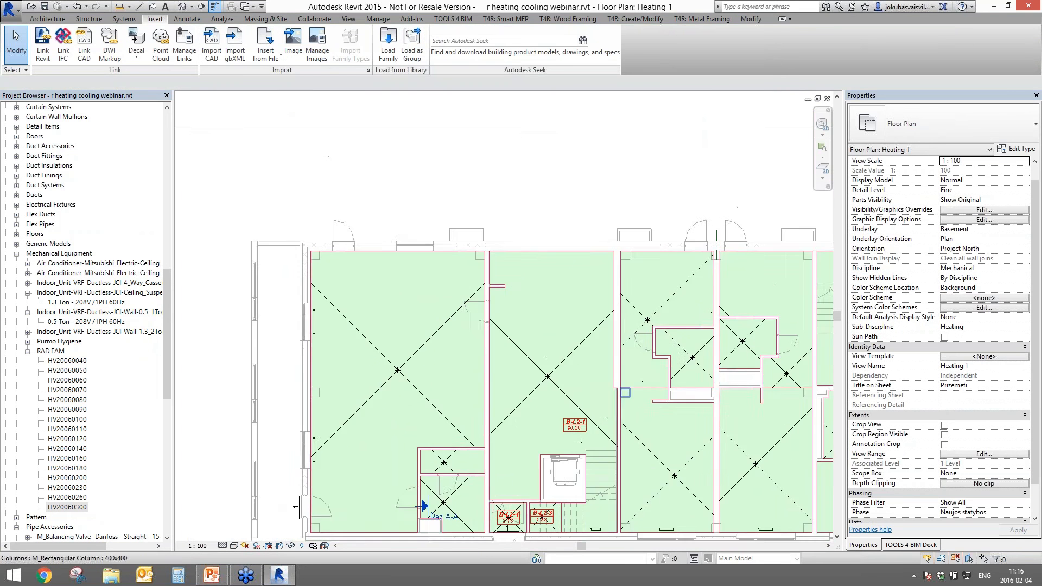
pyautogui.moveTo(623, 400); pyautogui.dragTo(642, 311, button='middle')
pyautogui.click(85, 319)
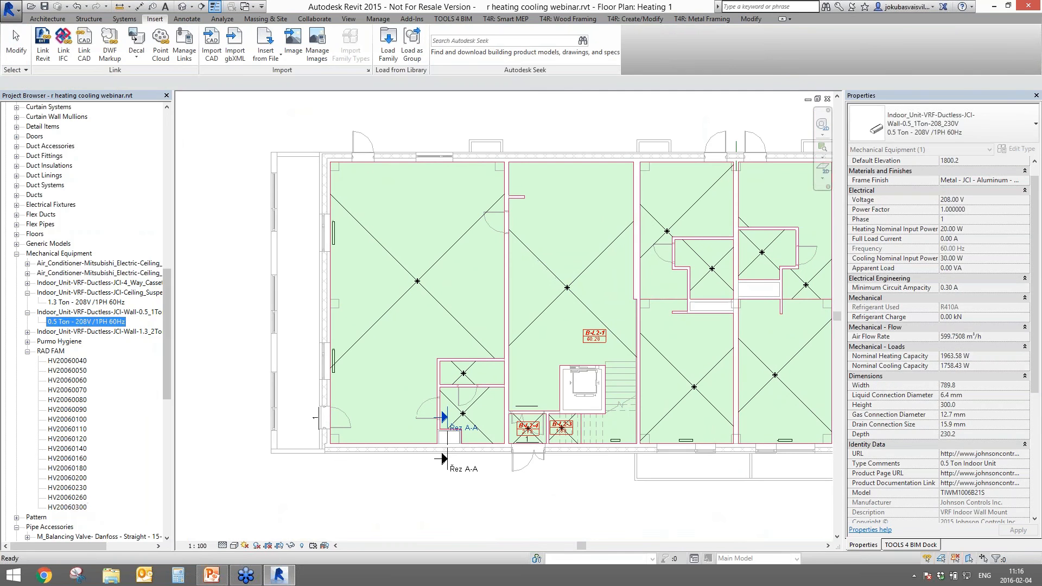
pyautogui.moveTo(167, 320); pyautogui.dragTo(178, 131)
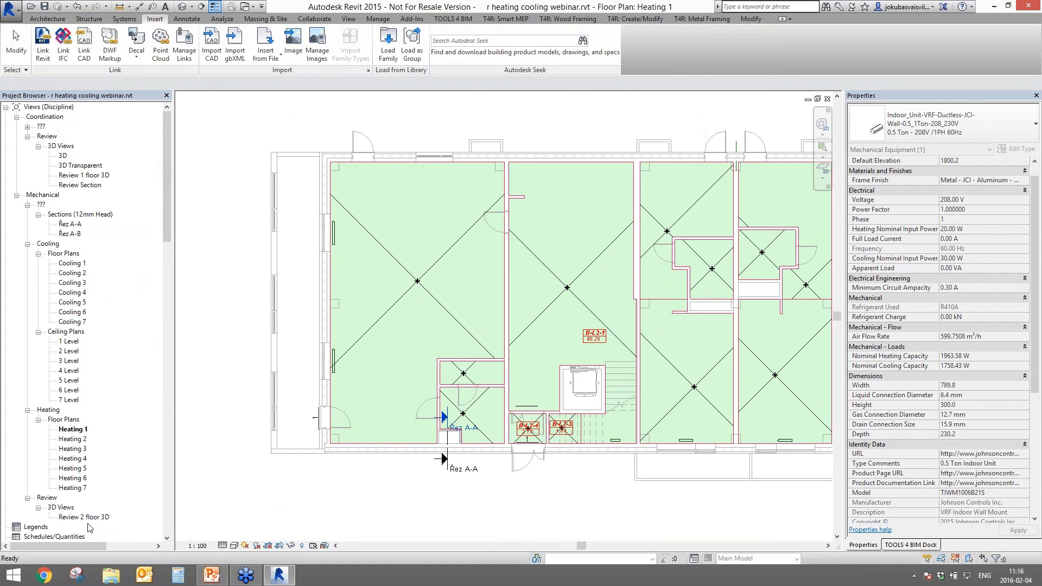
# - Show the Review 1 floor 3D view in Mechanical discipline, orbited to the end room
pyautogui.doubleClick(92, 175)
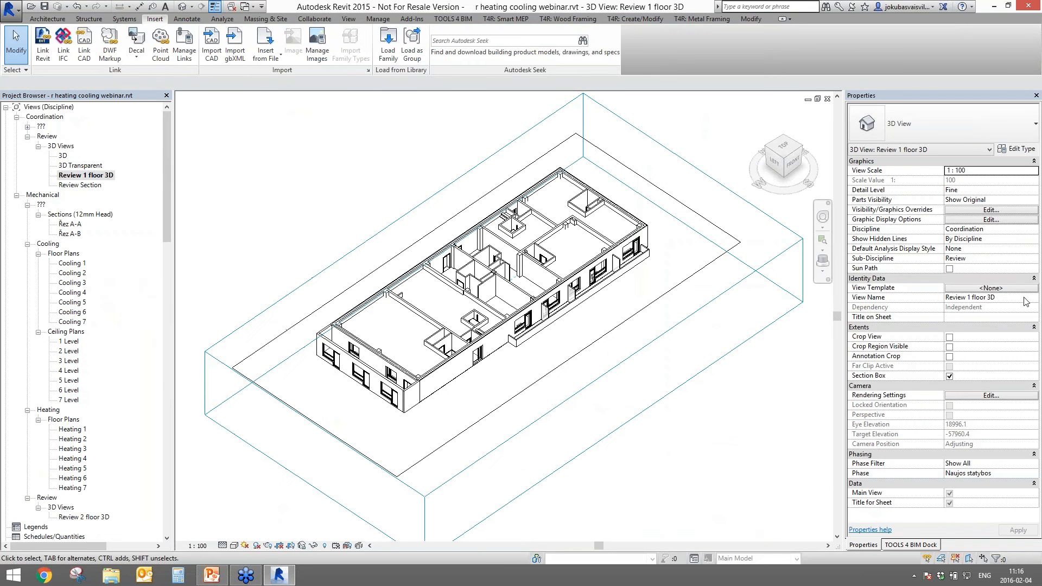
pyautogui.click(1034, 233)
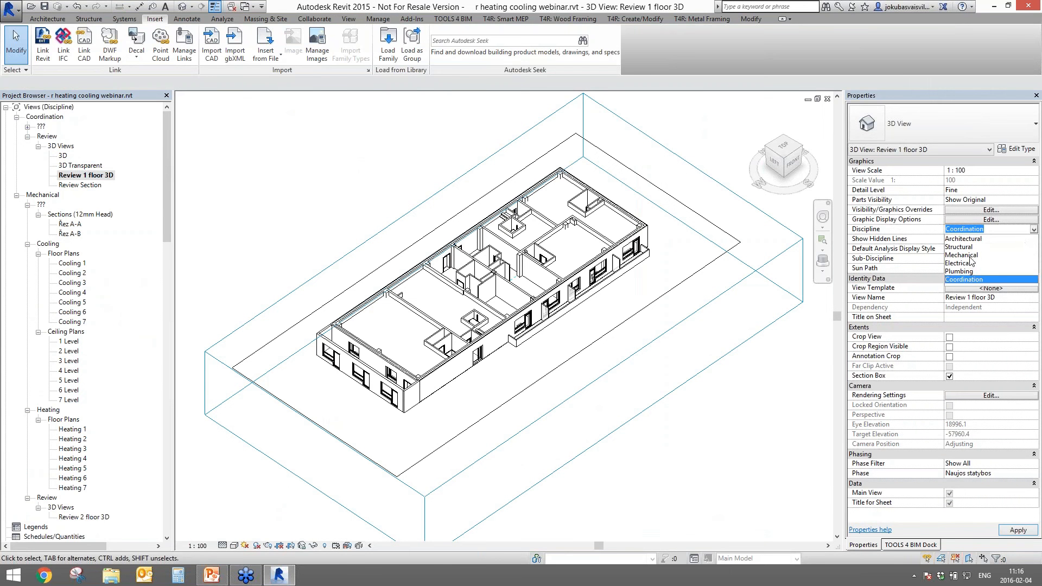
pyautogui.click(974, 256)
pyautogui.keyDown('shift'); pyautogui.moveTo(424, 382); pyautogui.dragTo(705, 440, button='middle'); pyautogui.keyUp('shift')
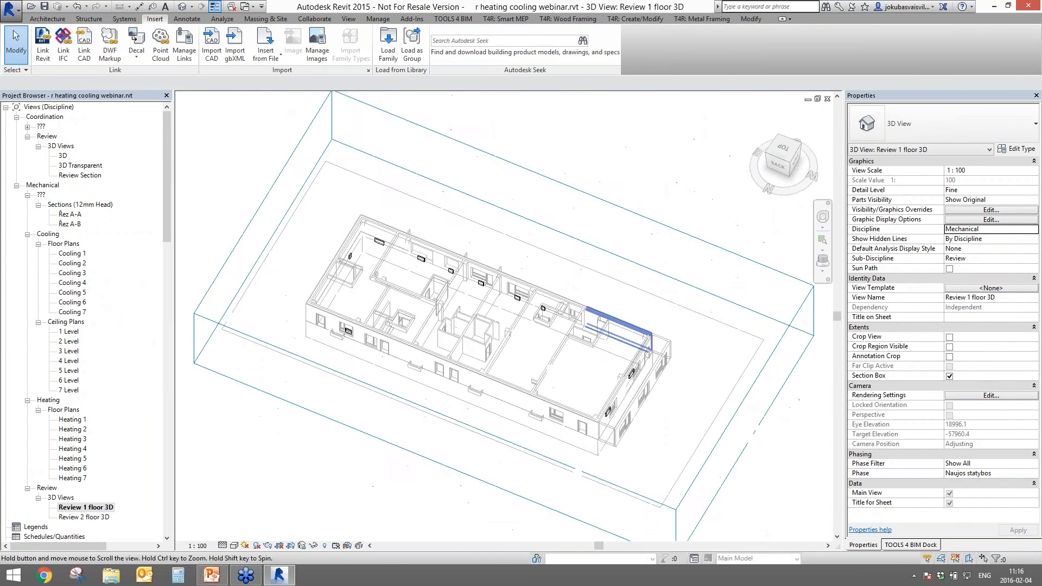
pyautogui.scroll(5, 635, 399)
pyautogui.keyDown('shift'); pyautogui.moveTo(645, 423); pyautogui.dragTo(787, 447, button='middle'); pyautogui.keyUp('shift')
pyautogui.moveTo(586, 282); pyautogui.dragTo(684, 426, button='middle')
# - Select both HV20060100 radiators, skipping the save reminder and cancelling a stray pipe
pyautogui.click(439, 150)
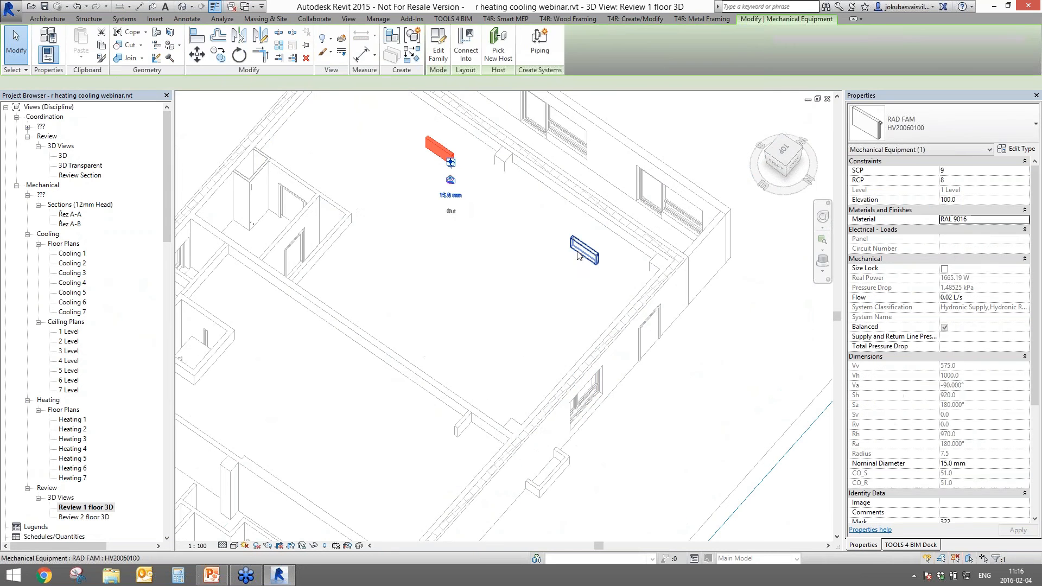
pyautogui.keyDown('ctrl'); pyautogui.click(584, 250); pyautogui.keyUp('ctrl')
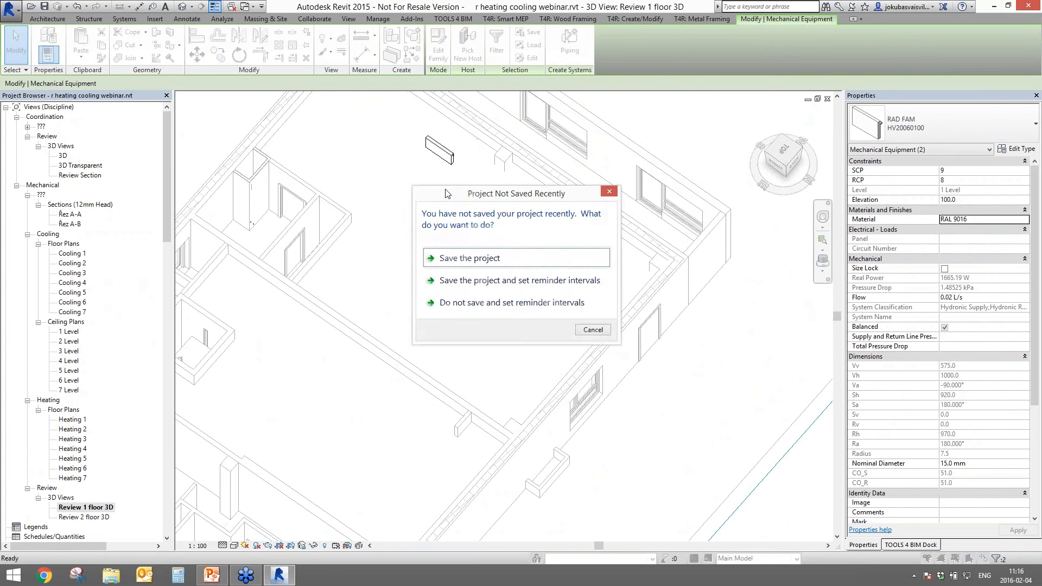
pyautogui.click(603, 331)
pyautogui.press('p')
pyautogui.press('i')
pyautogui.click(373, 133)
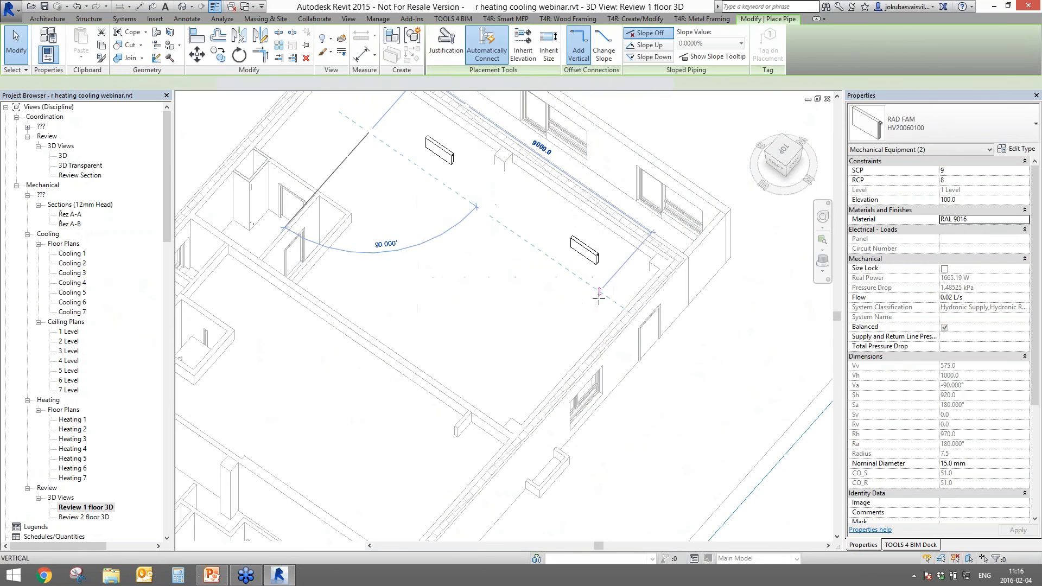
pyautogui.press('Escape')
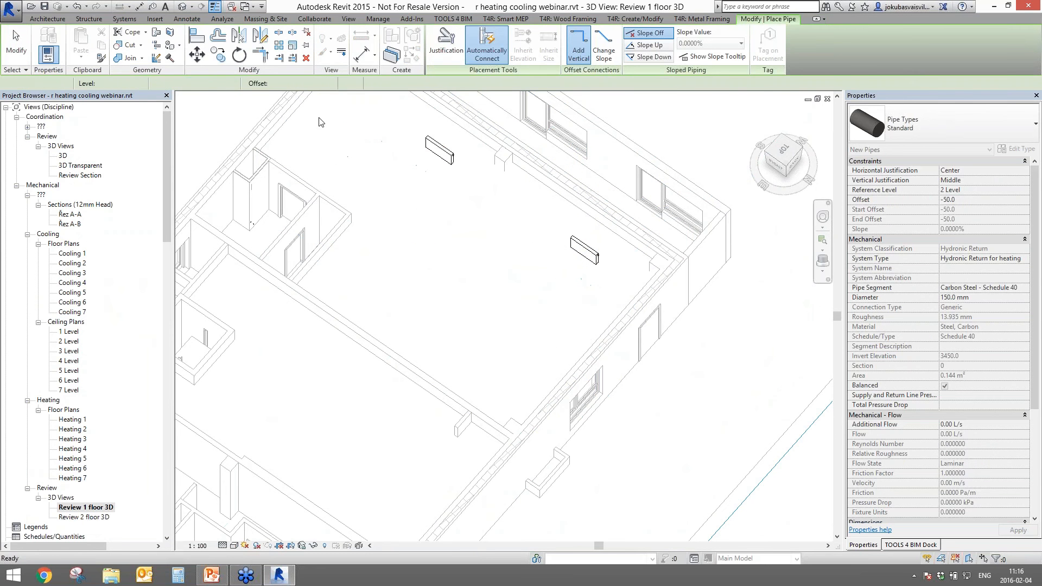
pyautogui.press('Escape')
pyautogui.click(449, 161)
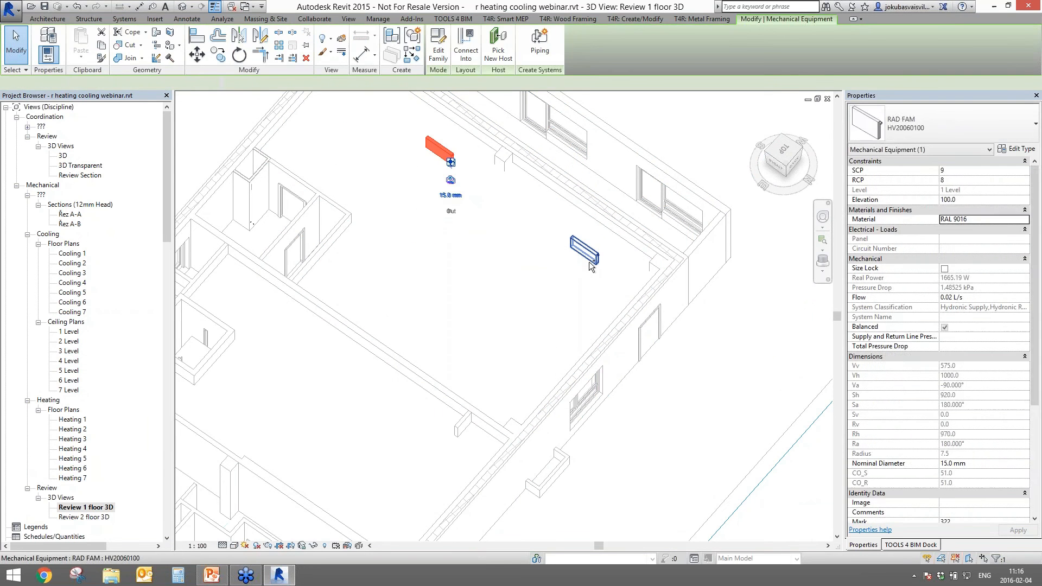
pyautogui.keyDown('ctrl'); pyautogui.click(585, 252); pyautogui.keyUp('ctrl')
# - Open Add Accessories and Pipes to Connectors, keeping the Darom BIM configuration
pyautogui.click(910, 544)
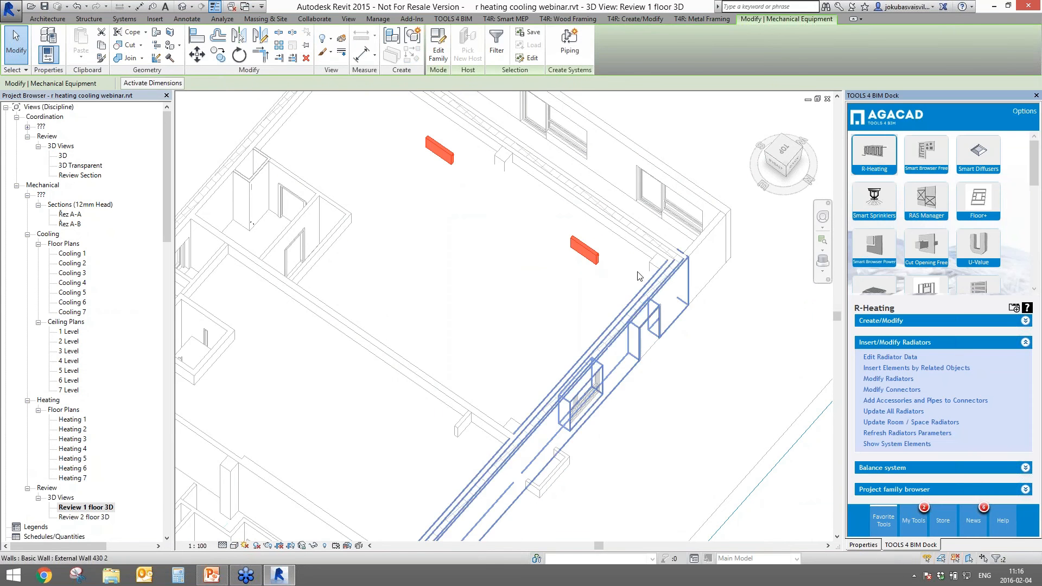
pyautogui.moveTo(671, 369); pyautogui.dragTo(592, 430, button='middle')
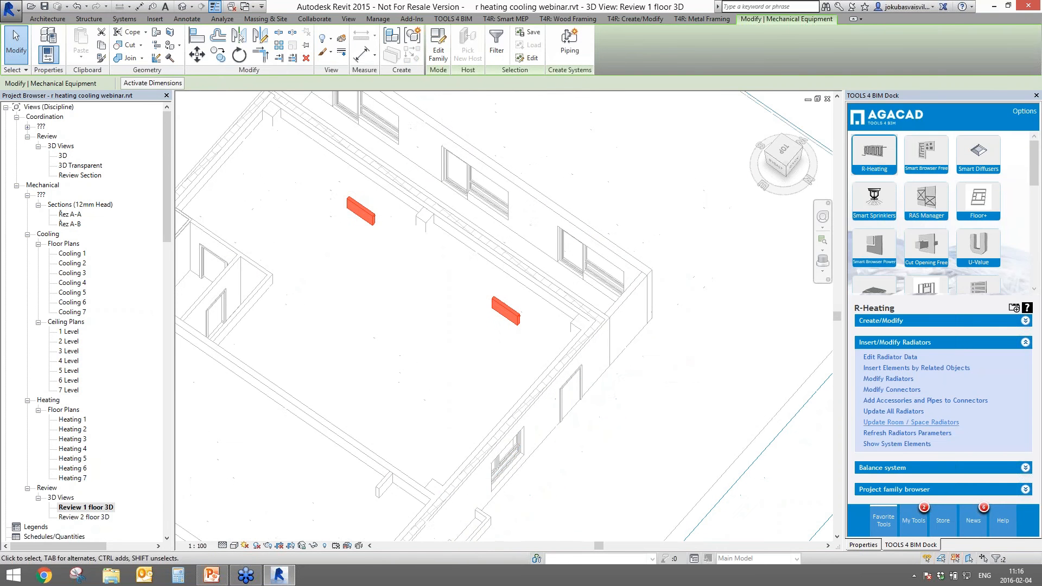
pyautogui.click(883, 402)
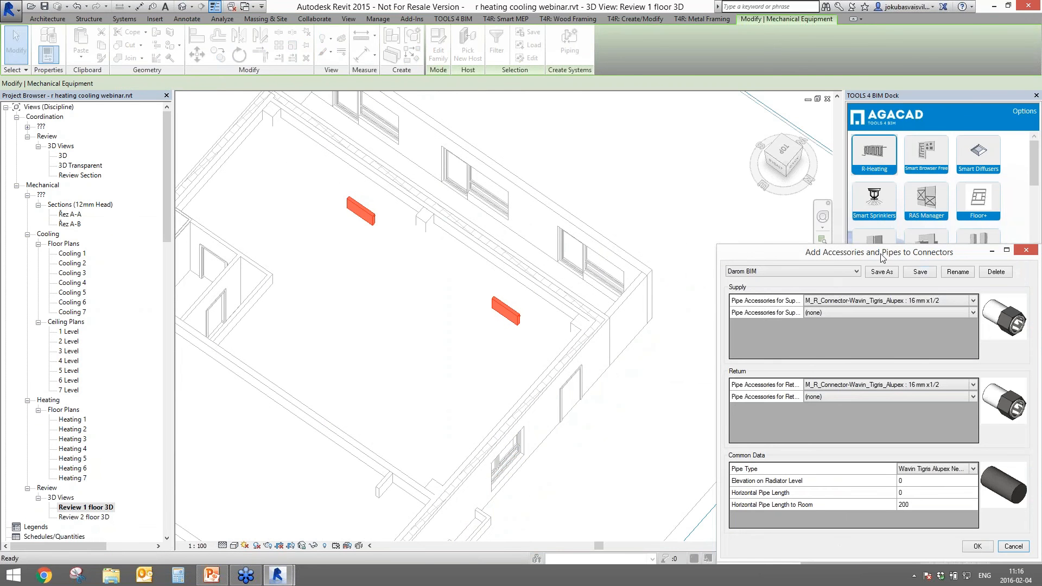
pyautogui.moveTo(880, 255); pyautogui.dragTo(688, 151)
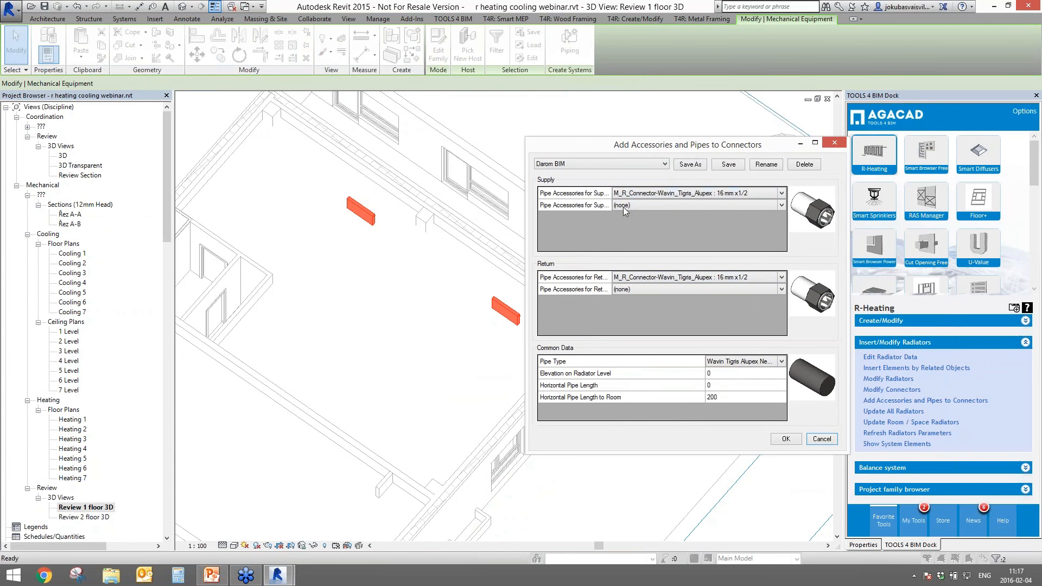
pyautogui.click(599, 165)
pyautogui.click(591, 180)
# - Keep 16 mm Wavin Tigris Alupex supply and return connectors, second supply accessory set to (none)
pyautogui.click(781, 193)
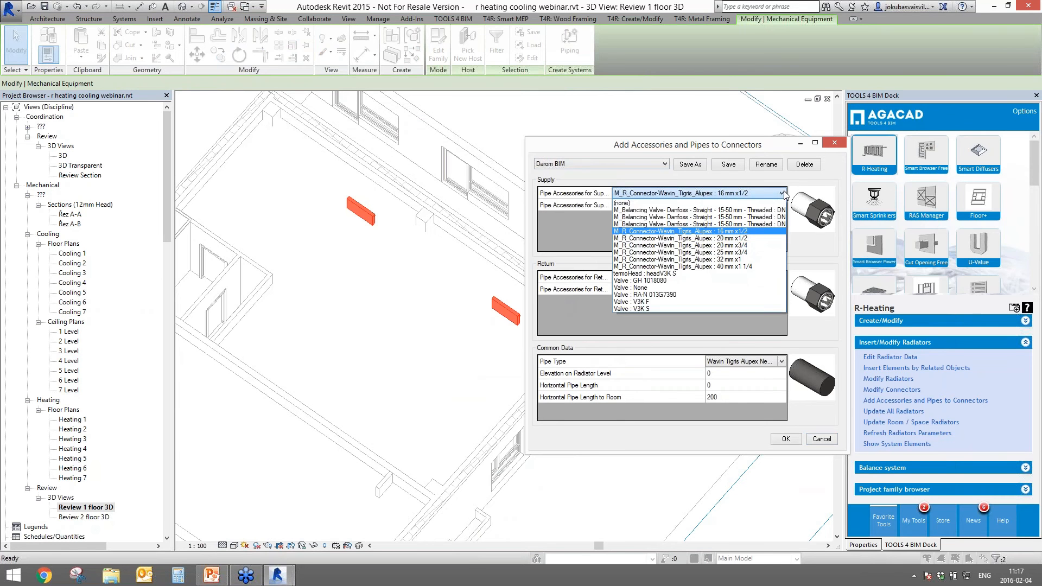
pyautogui.click(726, 234)
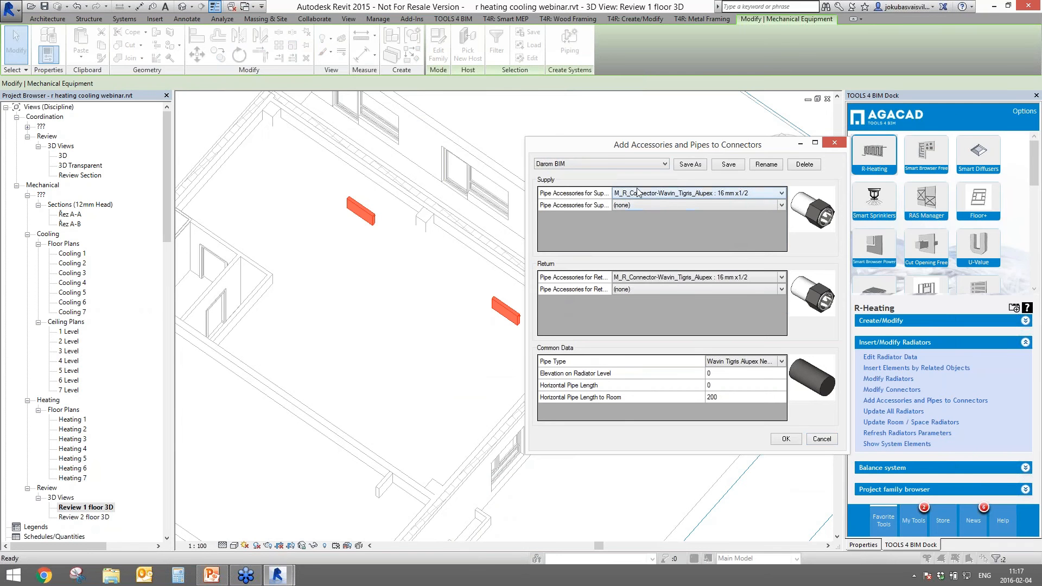
pyautogui.click(663, 205)
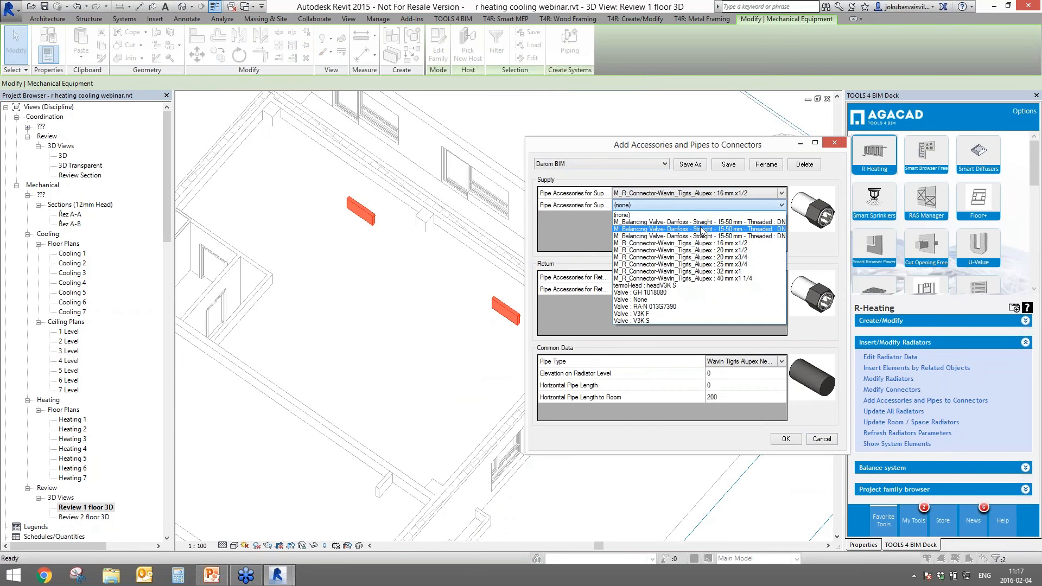
pyautogui.click(770, 222)
pyautogui.click(629, 205)
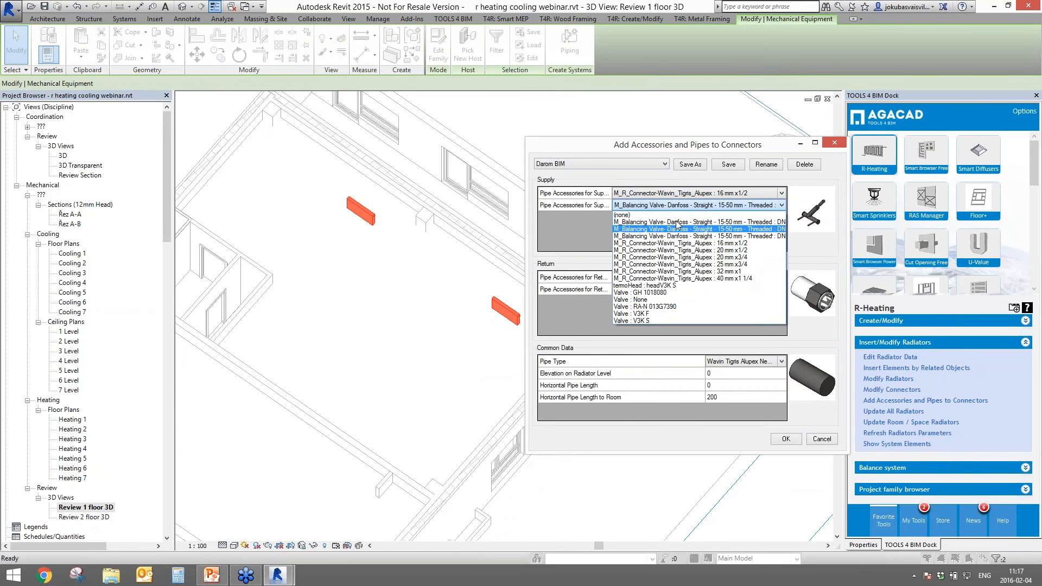
pyautogui.click(627, 216)
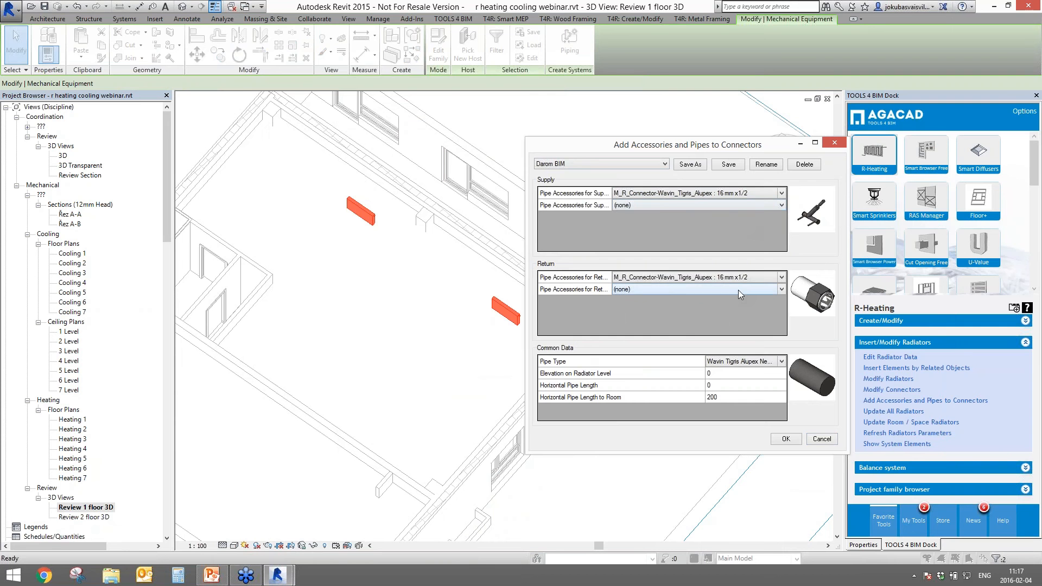
pyautogui.click(781, 277)
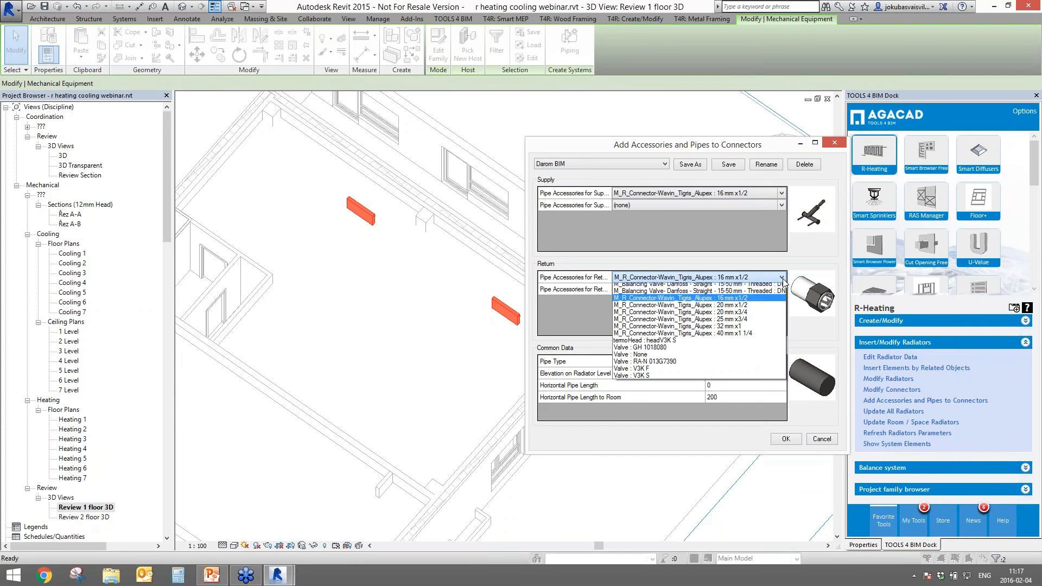
pyautogui.click(782, 278)
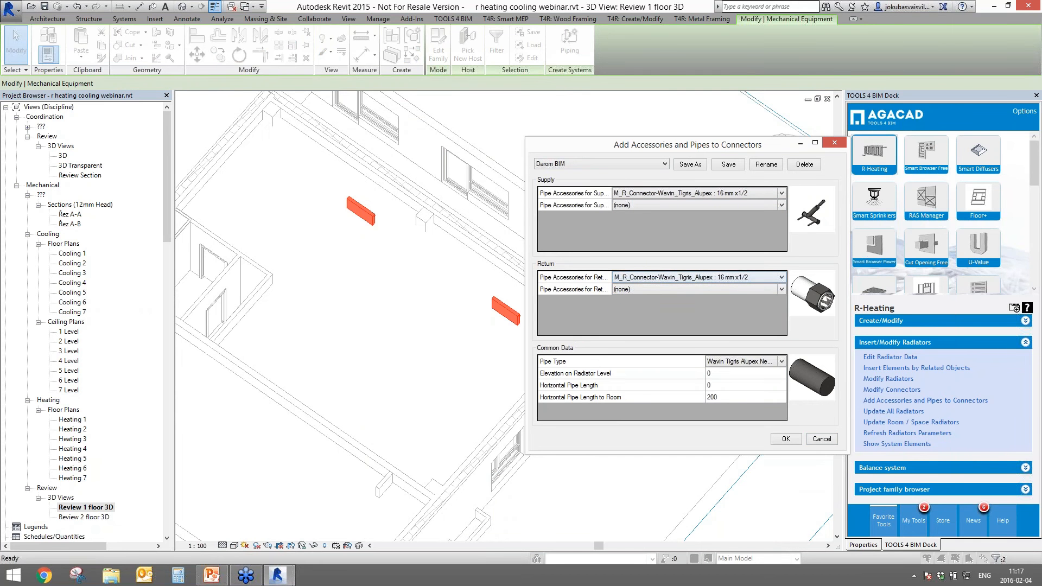
pyautogui.doubleClick(781, 289)
# - Connect the radiators with Standard pipes at a 200 horizontal pipe length, adding 8 pipes
pyautogui.click(781, 361)
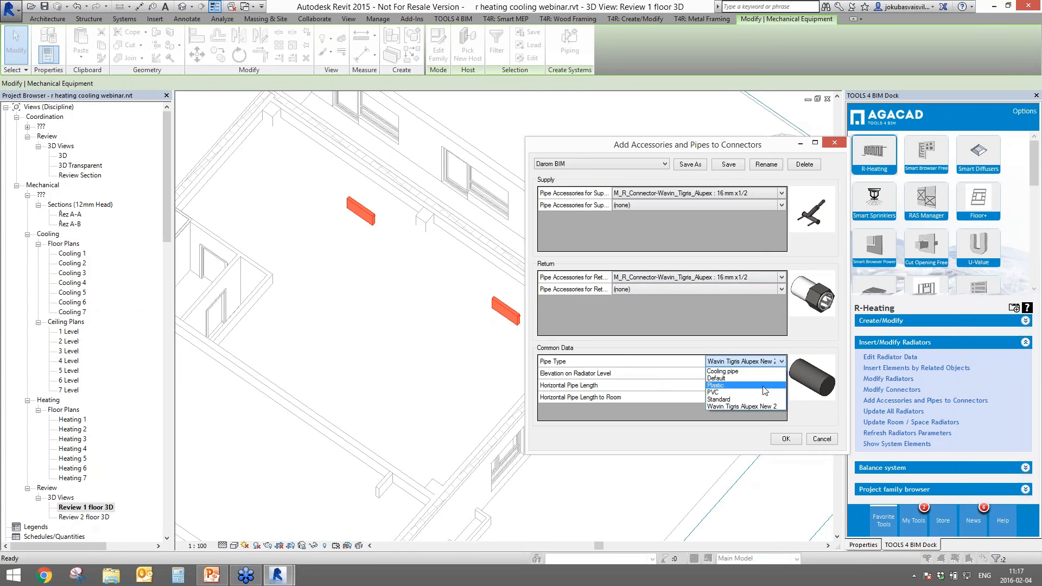
pyautogui.click(727, 400)
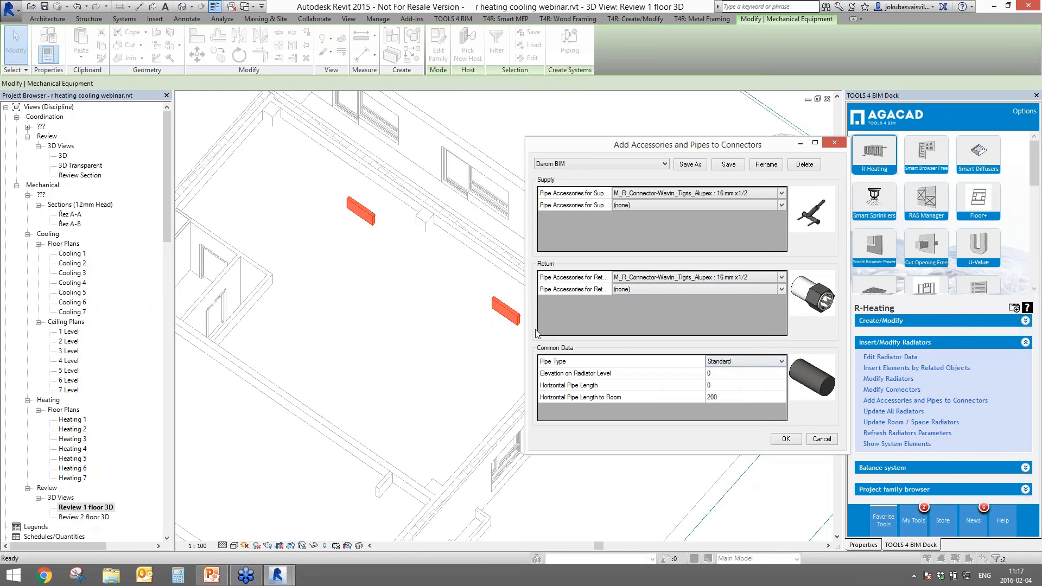
pyautogui.click(578, 387)
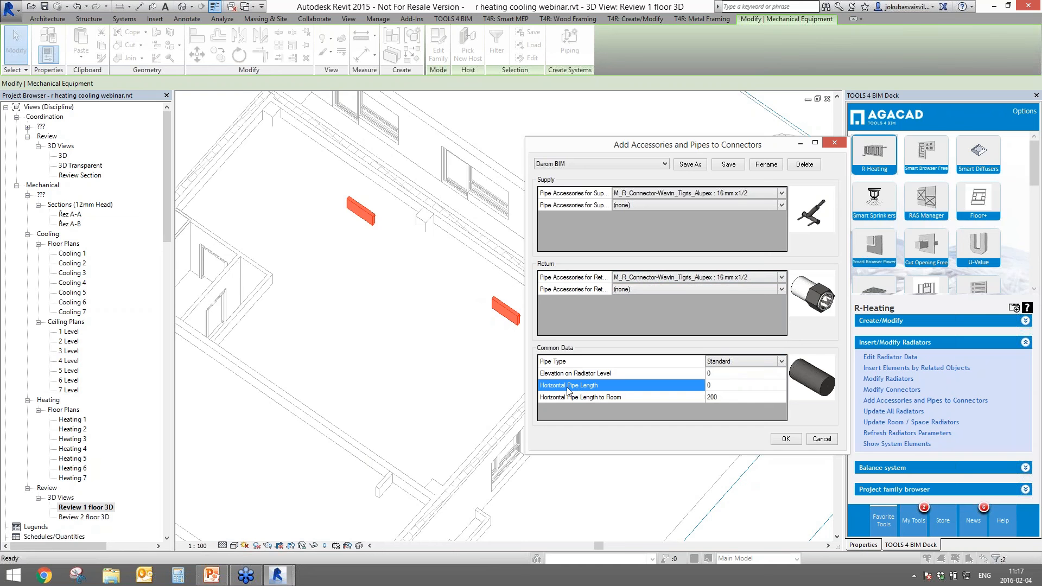
pyautogui.click(378, 215)
pyautogui.click(742, 384)
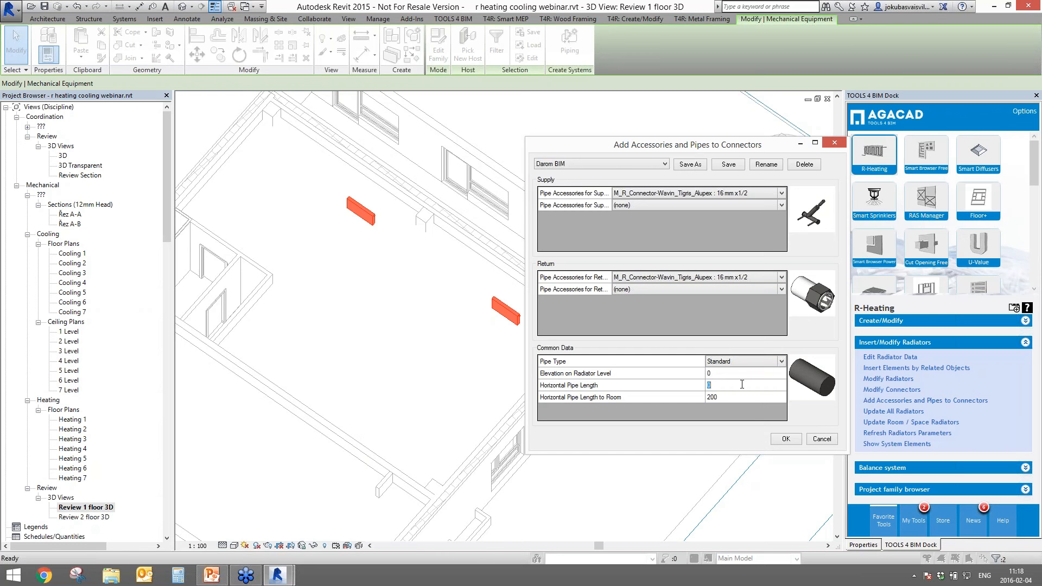
pyautogui.press('Tab')
pyautogui.click(788, 439)
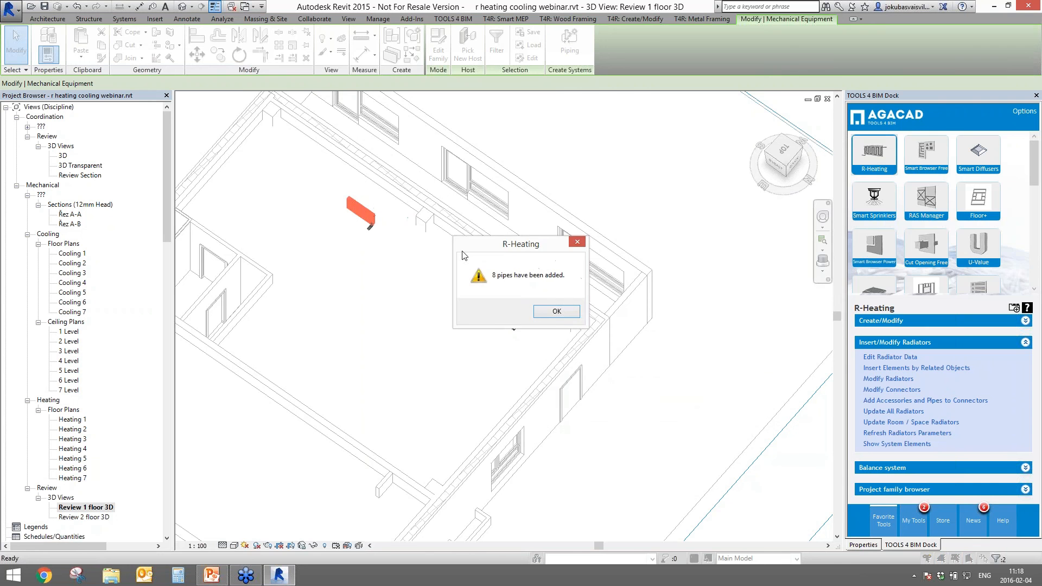
# - Dismiss the '8 pipes have been added' message and inspect a new pipe under a radiator
pyautogui.moveTo(505, 249); pyautogui.dragTo(255, 233)
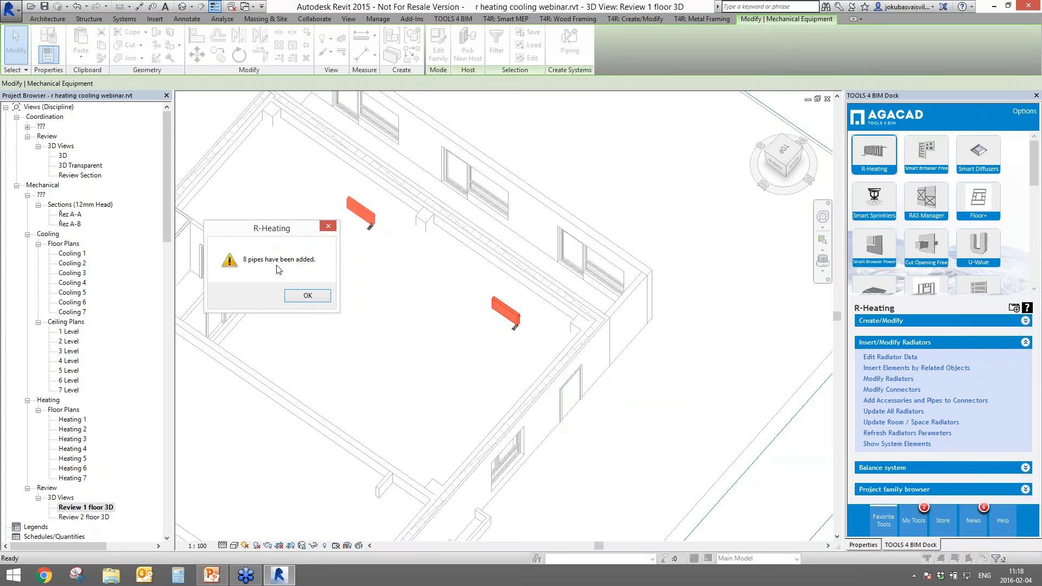
pyautogui.click(307, 295)
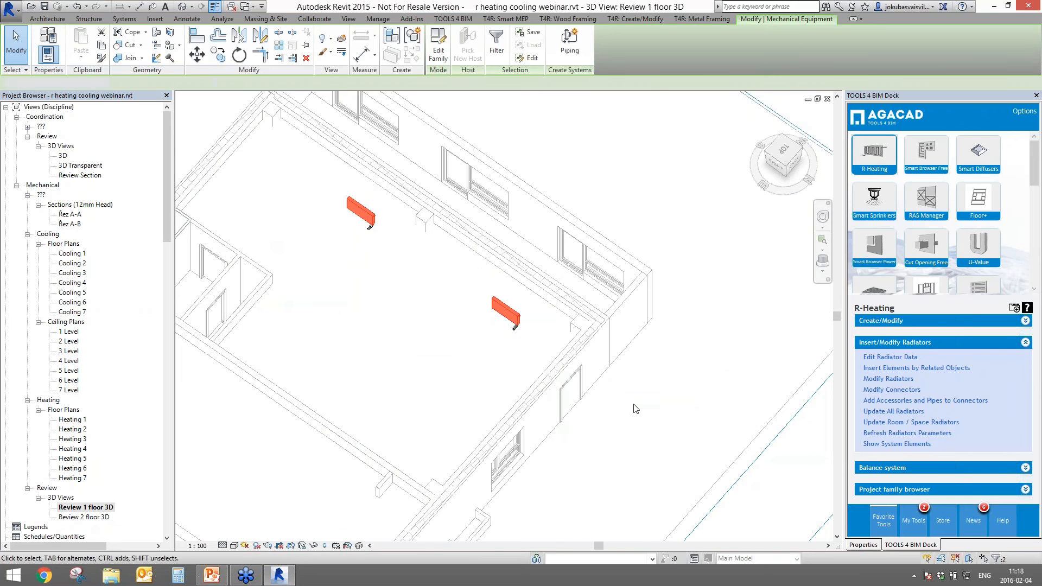
pyautogui.moveTo(509, 327); pyautogui.dragTo(479, 318, button='middle')
pyautogui.click(468, 301)
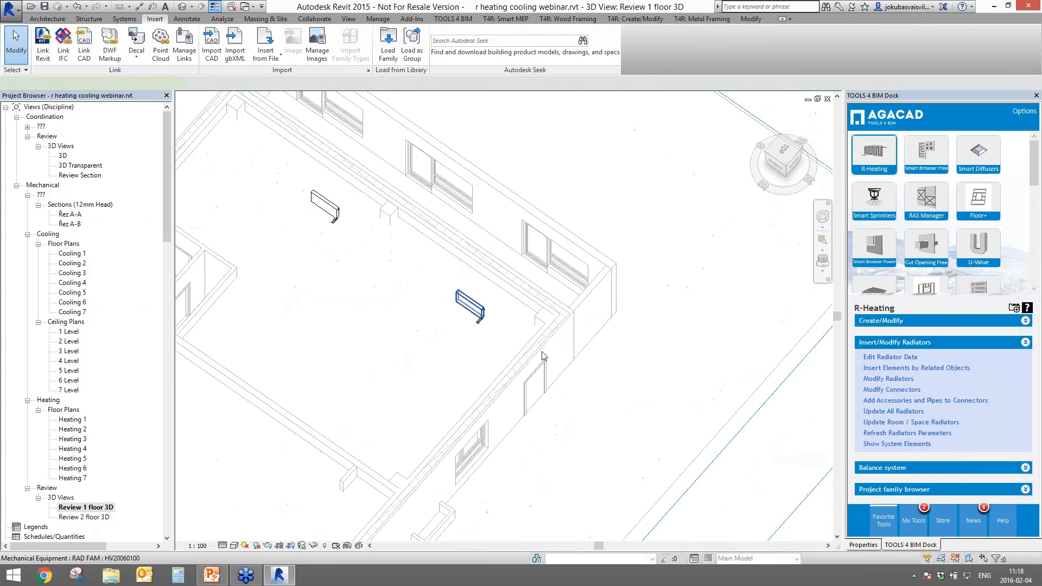
pyautogui.keyDown('shift'); pyautogui.moveTo(541, 351); pyautogui.dragTo(482, 271, button='middle'); pyautogui.keyUp('shift')
pyautogui.scroll(5, 478, 320)
pyautogui.keyDown('shift'); pyautogui.moveTo(428, 330); pyautogui.dragTo(737, 358, button='middle'); pyautogui.keyUp('shift')
pyautogui.scroll(3, 481, 315)
pyautogui.keyDown('shift'); pyautogui.moveTo(574, 319); pyautogui.dragTo(587, 335, button='middle'); pyautogui.keyUp('shift')
pyautogui.click(535, 324)
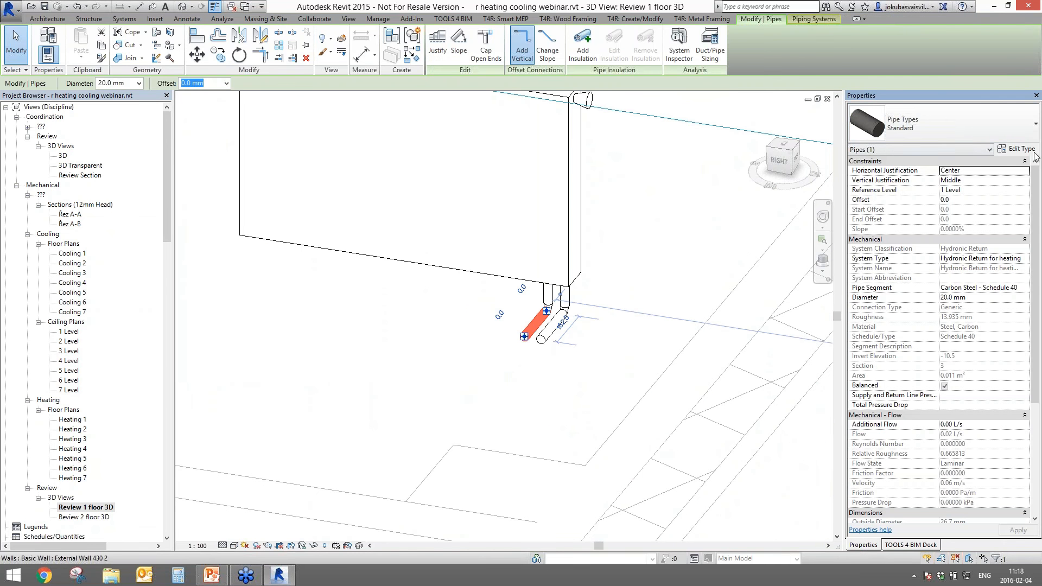
# - Review the Standard pipe type's routing preferences and close its type properties
pyautogui.click(1016, 149)
pyautogui.click(458, 149)
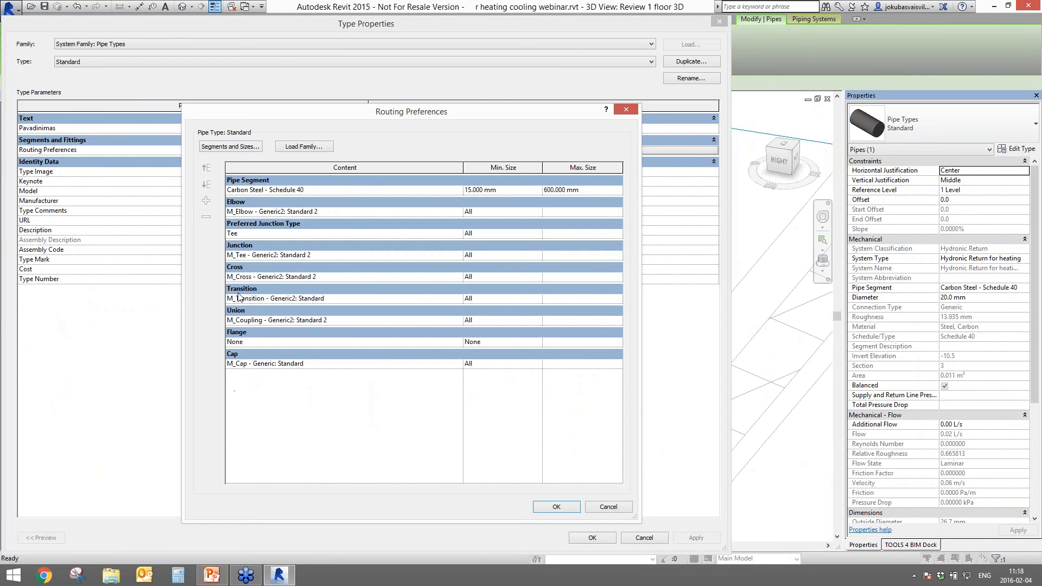
pyautogui.click(560, 507)
pyautogui.click(591, 537)
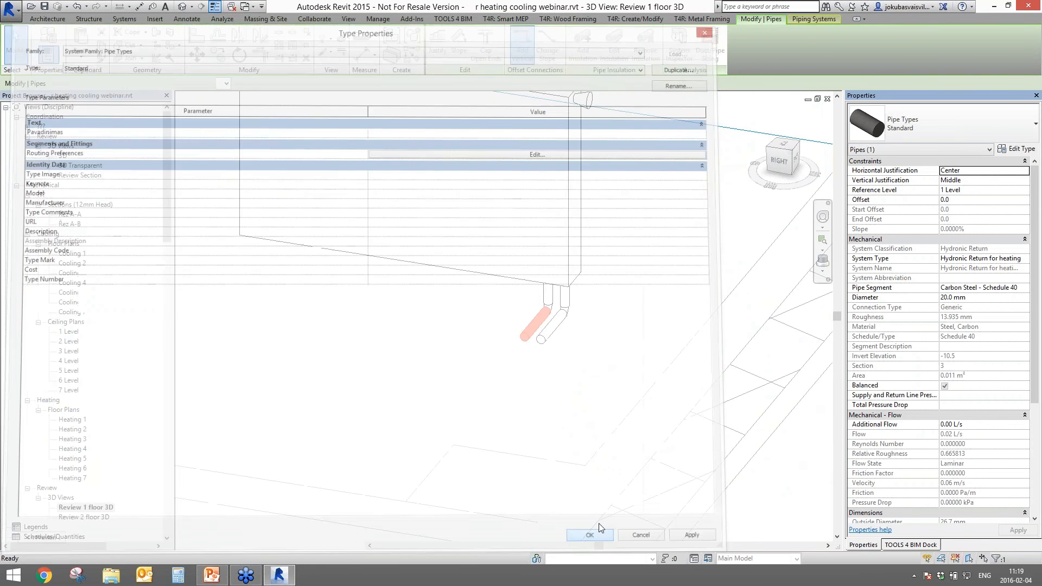
# - Select the radiator's pipe connector and orbit around it
pyautogui.keyDown('shift'); pyautogui.moveTo(630, 336); pyautogui.dragTo(661, 230, button='middle'); pyautogui.keyUp('shift')
pyautogui.scroll(3, 567, 297)
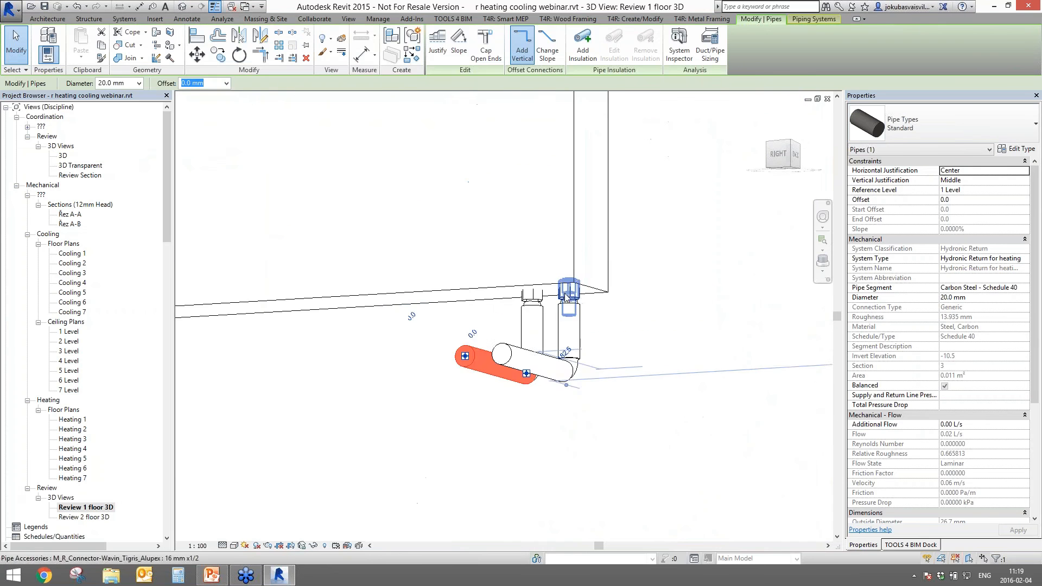
pyautogui.click(569, 297)
pyautogui.keyDown('shift'); pyautogui.moveTo(571, 301); pyautogui.dragTo(622, 460, button='middle'); pyautogui.keyUp('shift')
pyautogui.scroll(-5, 622, 461)
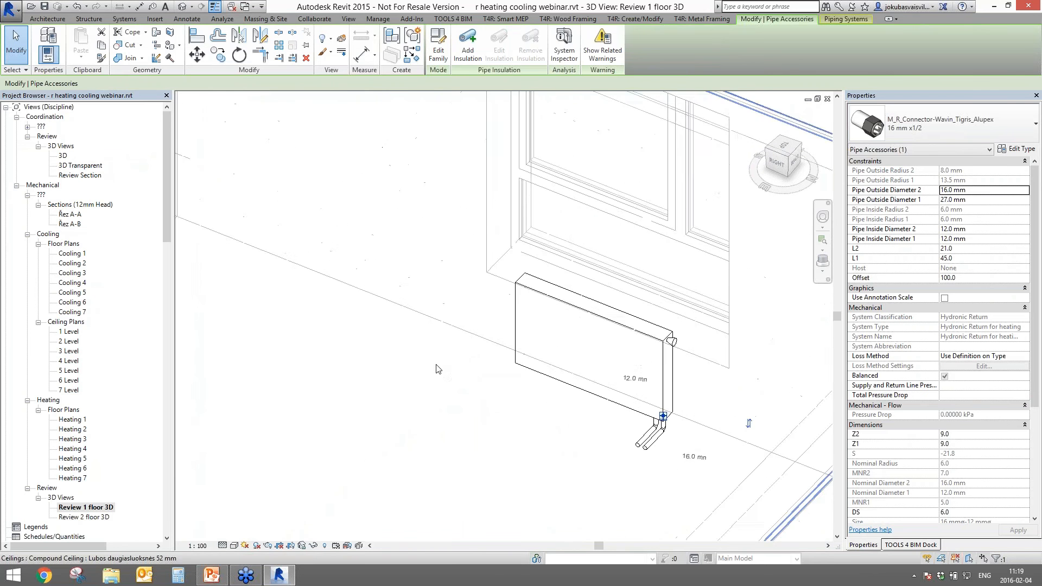
# - Check the pipe coming from the left radiator, then clear the selection
pyautogui.moveTo(303, 254); pyautogui.dragTo(662, 404, button='middle')
pyautogui.scroll(3, 393, 347)
pyautogui.scroll(-4, 530, 401)
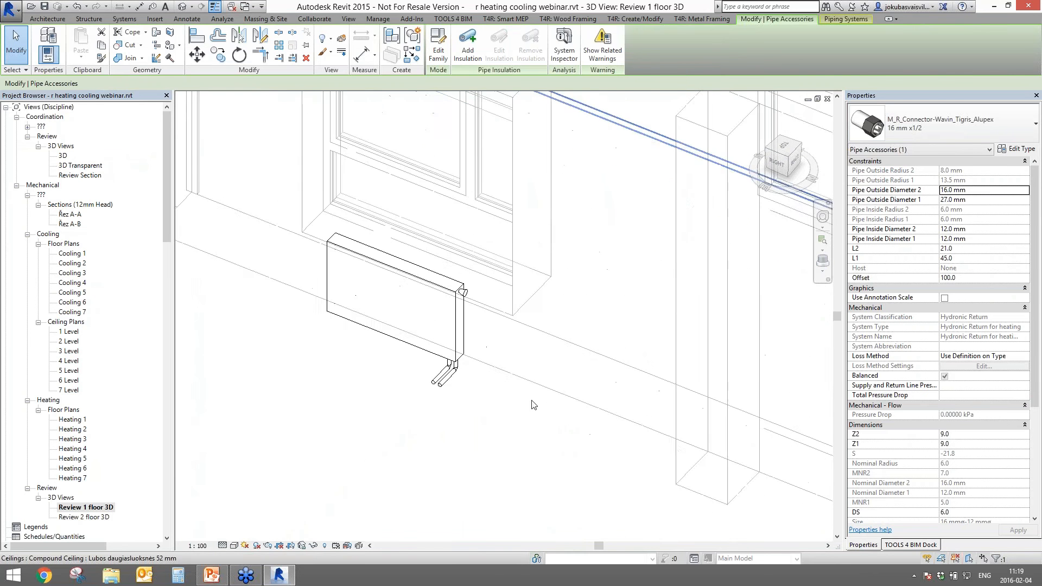
pyautogui.moveTo(532, 404); pyautogui.dragTo(424, 356, button='middle')
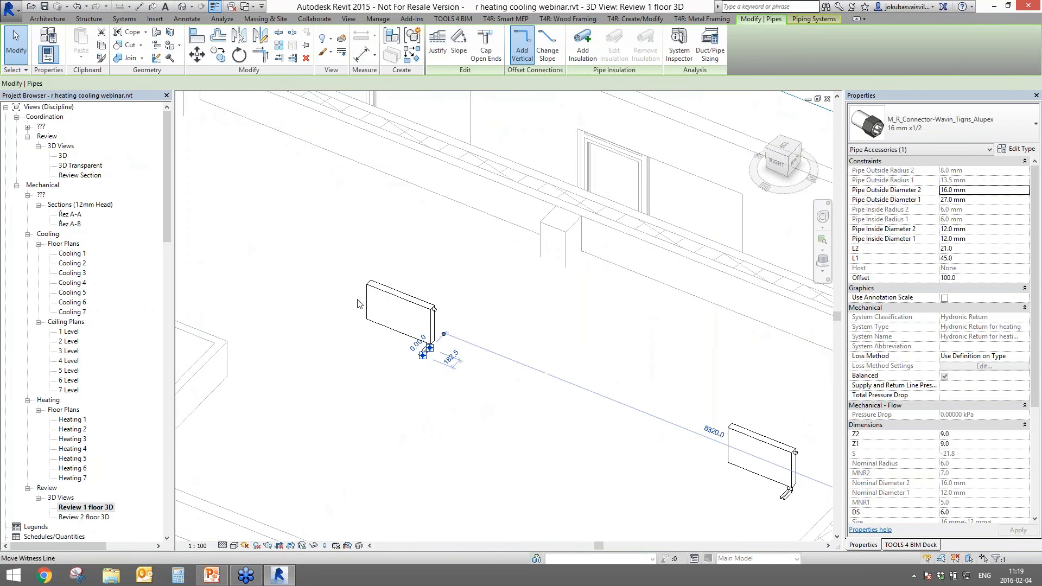
pyautogui.click(423, 356)
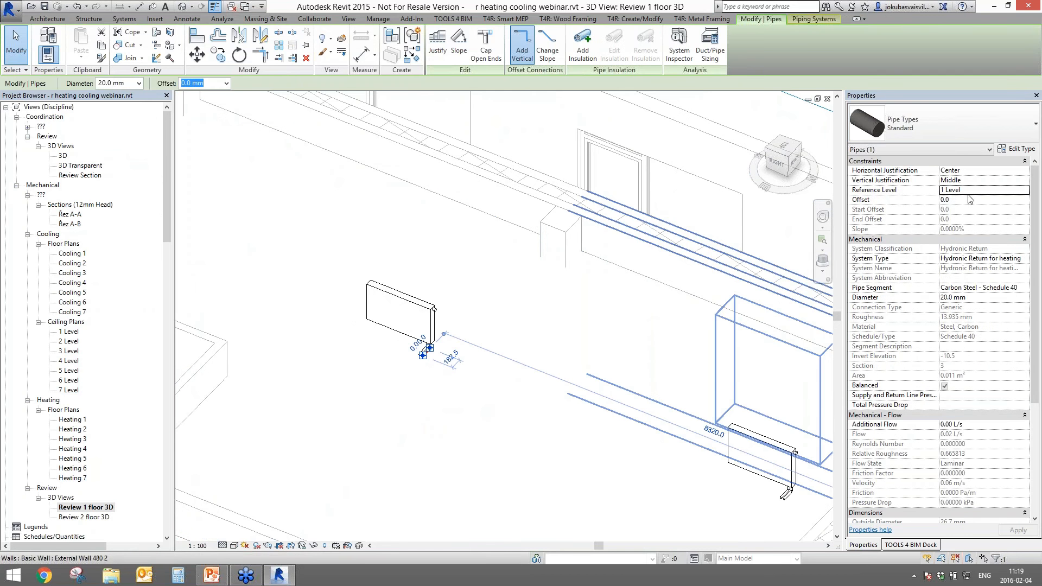
pyautogui.moveTo(792, 227); pyautogui.dragTo(552, 305, button='middle')
pyautogui.press('Escape')
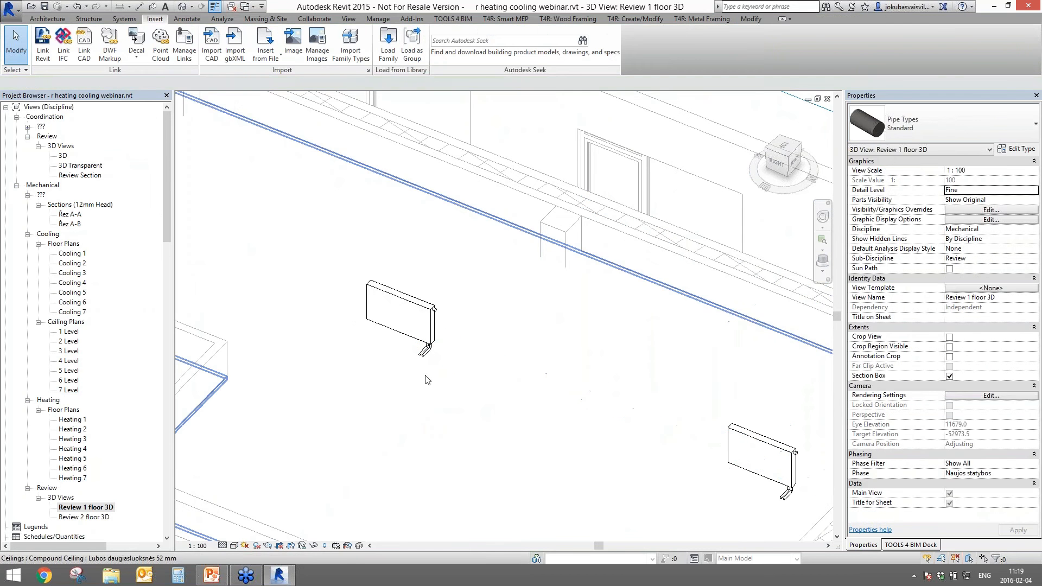
pyautogui.click(434, 369)
pyautogui.scroll(3, 434, 369)
pyautogui.scroll(-1, 450, 376)
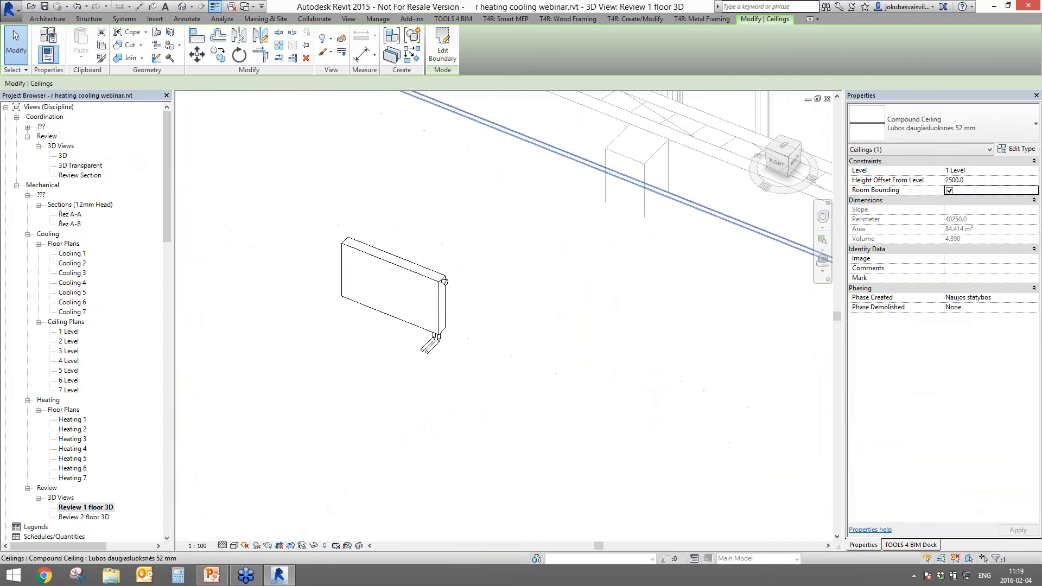
# - Draw a new pipe near the radiator with PI, then switch to the Heating 1 floor plan
pyautogui.press('p')
pyautogui.press('i')
pyautogui.click(350, 333)
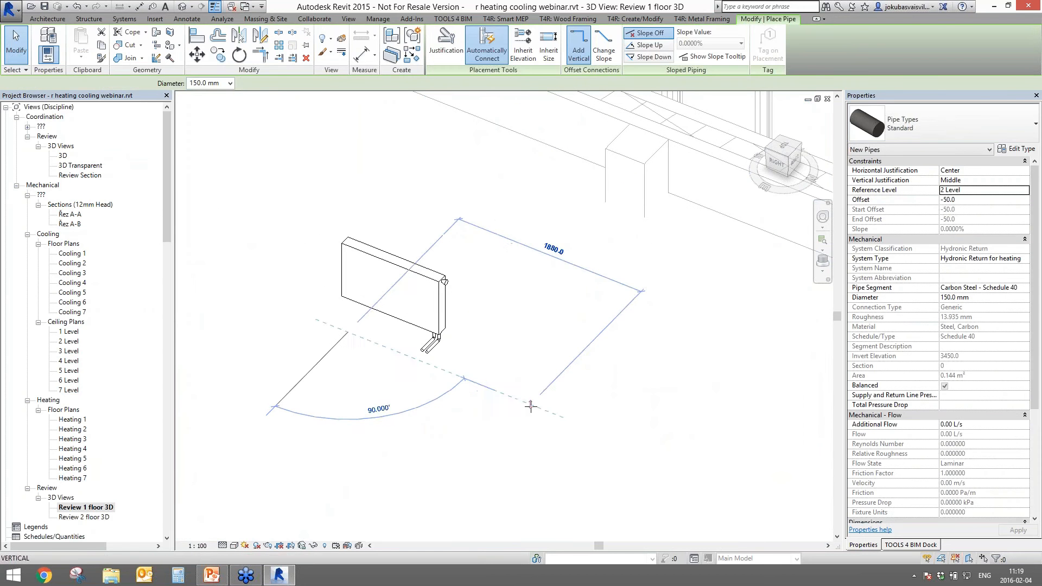
pyautogui.click(287, 83)
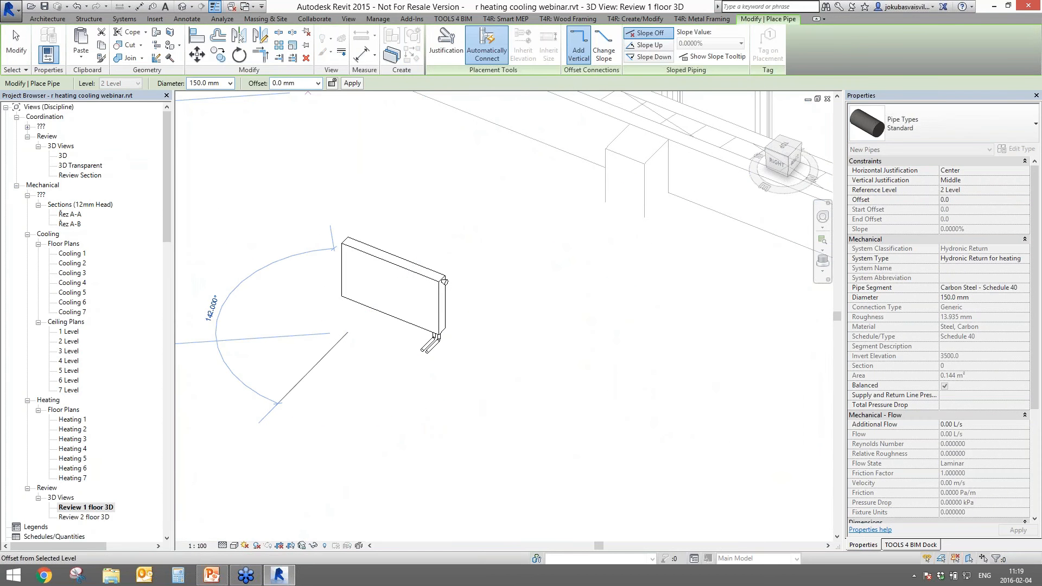
pyautogui.scroll(-5, 591, 419)
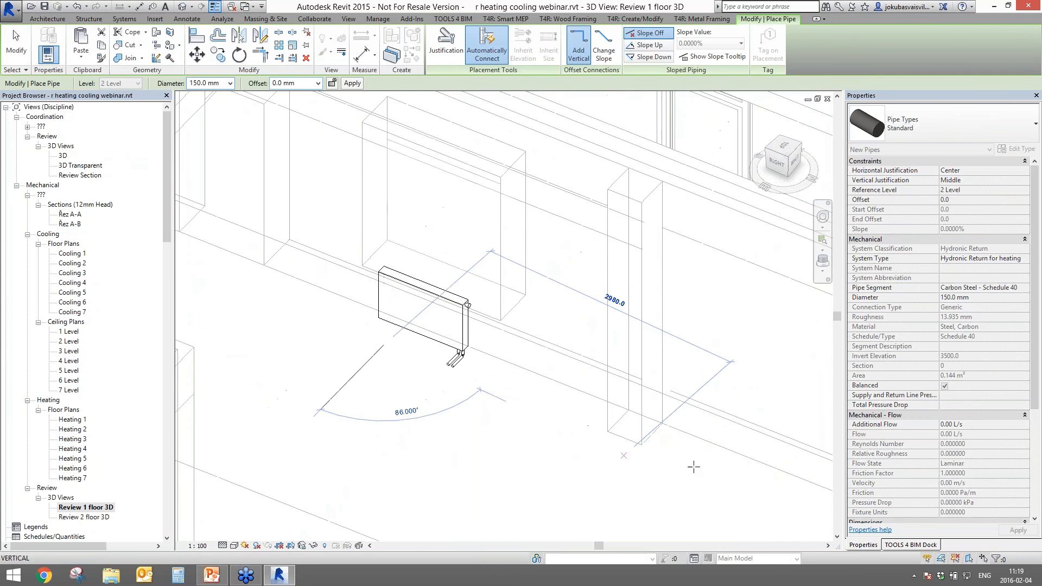
pyautogui.moveTo(636, 453); pyautogui.dragTo(446, 395, button='middle')
pyautogui.click(563, 449)
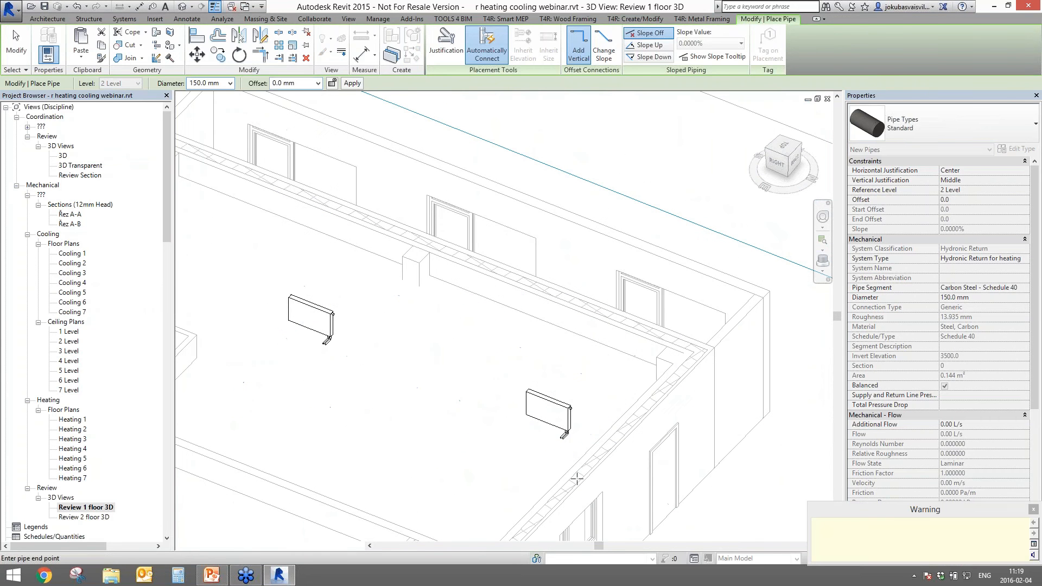
pyautogui.press('Escape')
pyautogui.press('Escape')
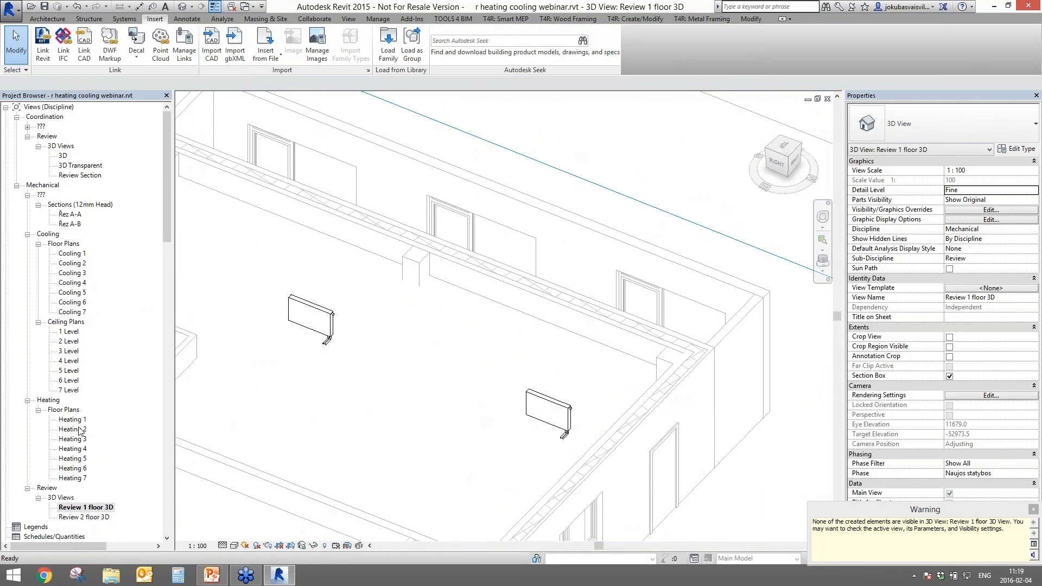
pyautogui.doubleClick(77, 419)
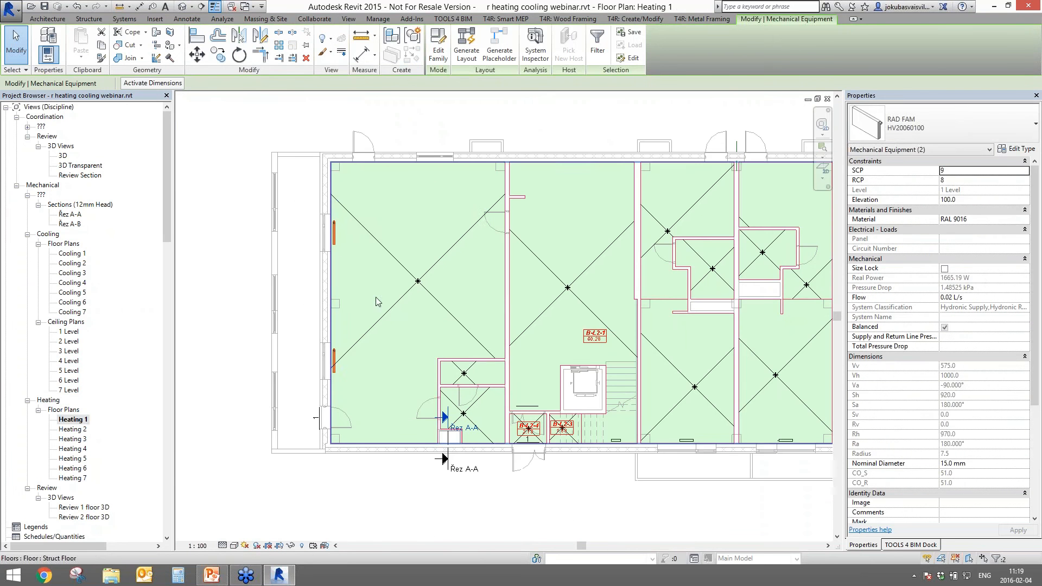
pyautogui.scroll(3, 353, 271)
pyautogui.scroll(2, 338, 264)
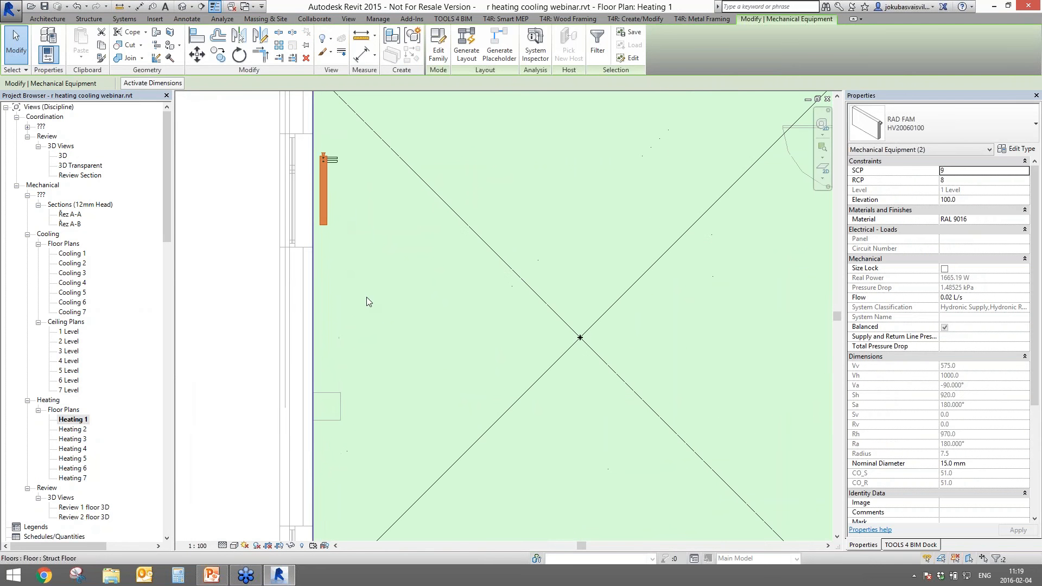
pyautogui.rightClick(340, 161)
pyautogui.click(365, 213)
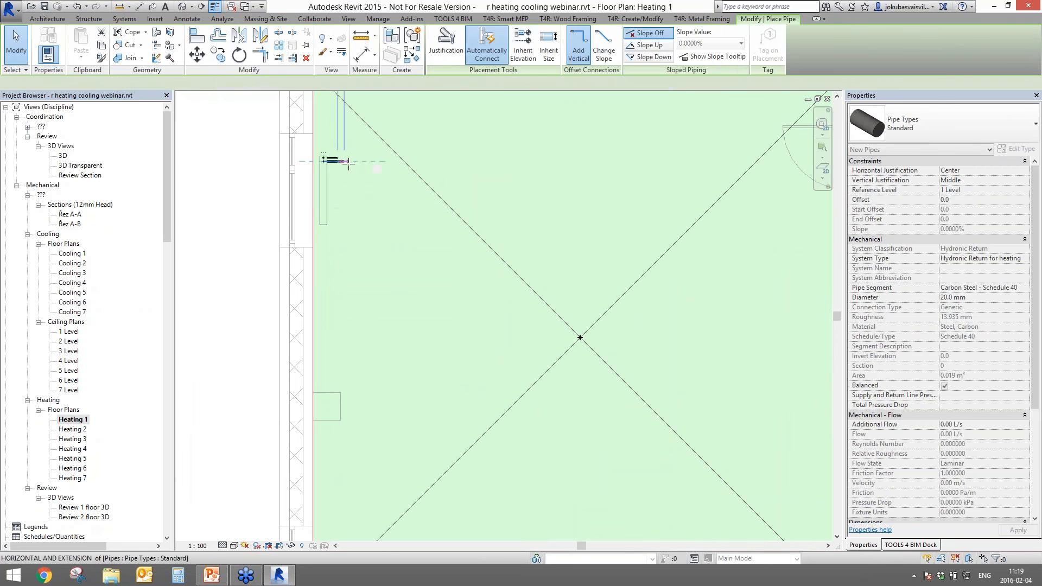
pyautogui.rightClick(337, 161)
pyautogui.click(341, 167)
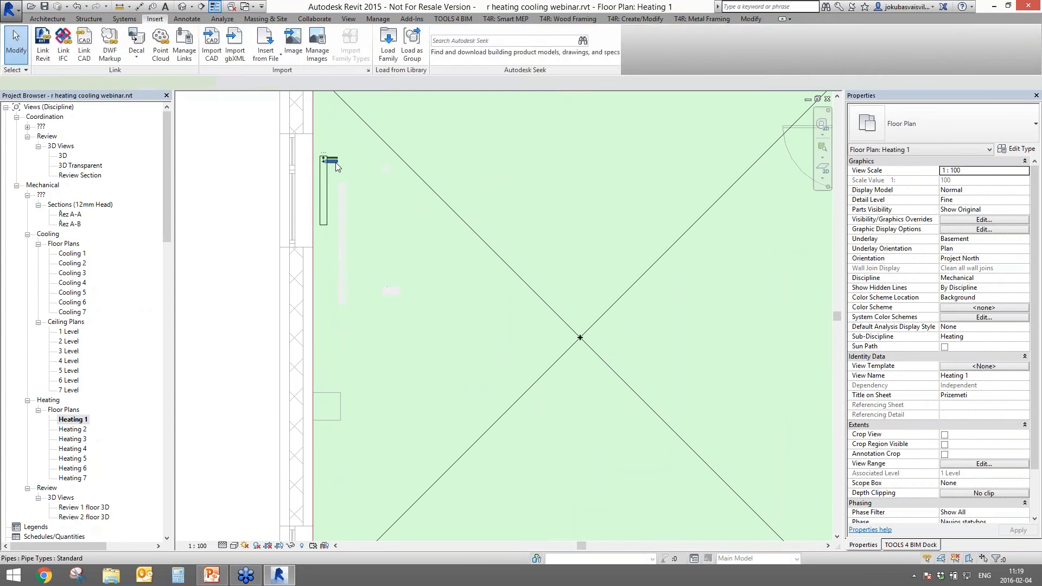
pyautogui.rightClick(336, 162)
pyautogui.click(374, 292)
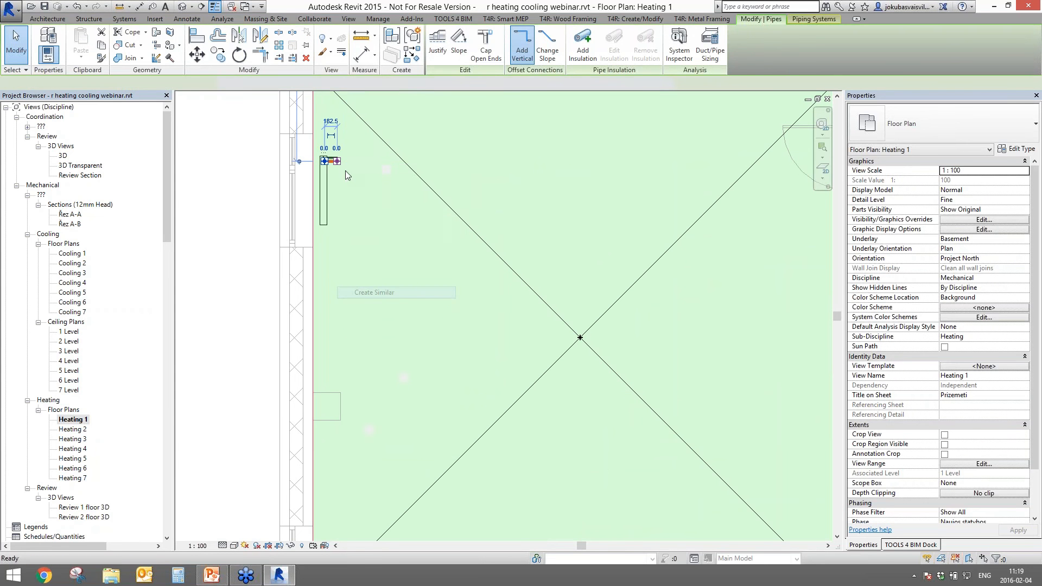
pyautogui.click(354, 162)
pyautogui.moveTo(358, 452); pyautogui.dragTo(362, 194, button='middle')
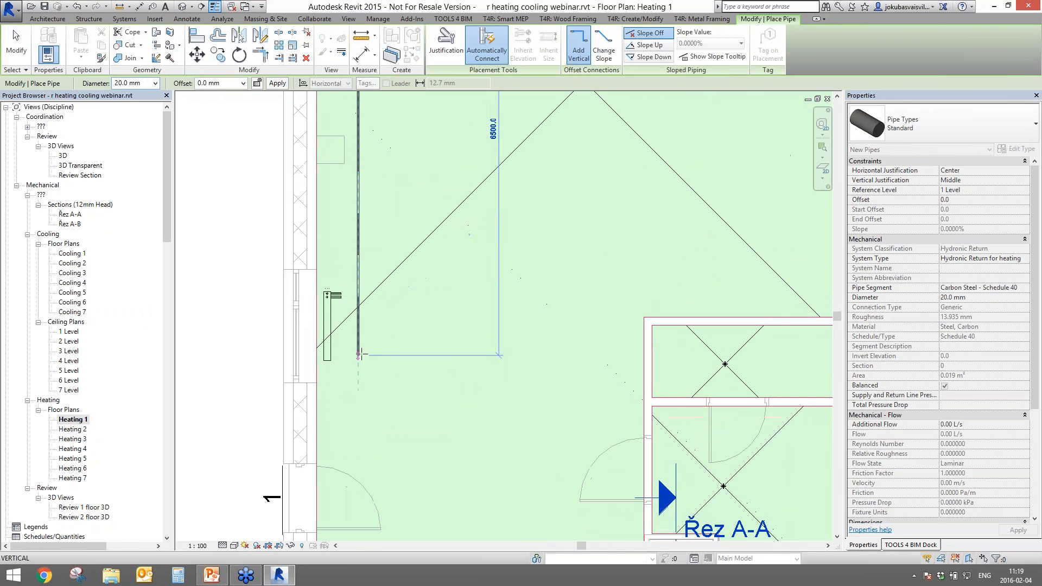
pyautogui.click(358, 355)
pyautogui.press('Escape')
pyautogui.press('Escape')
pyautogui.scroll(3, 342, 297)
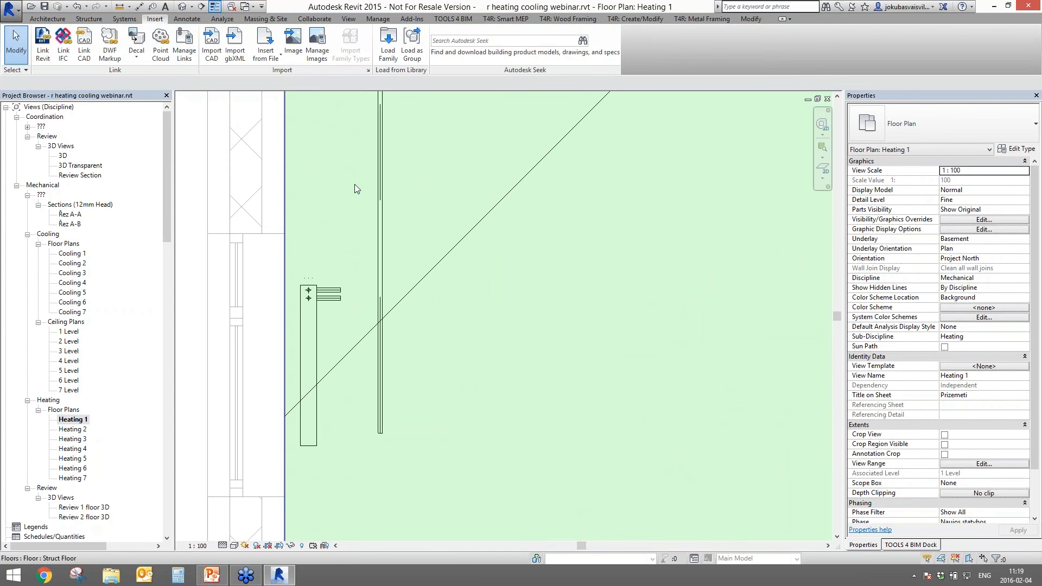
pyautogui.click(380, 265)
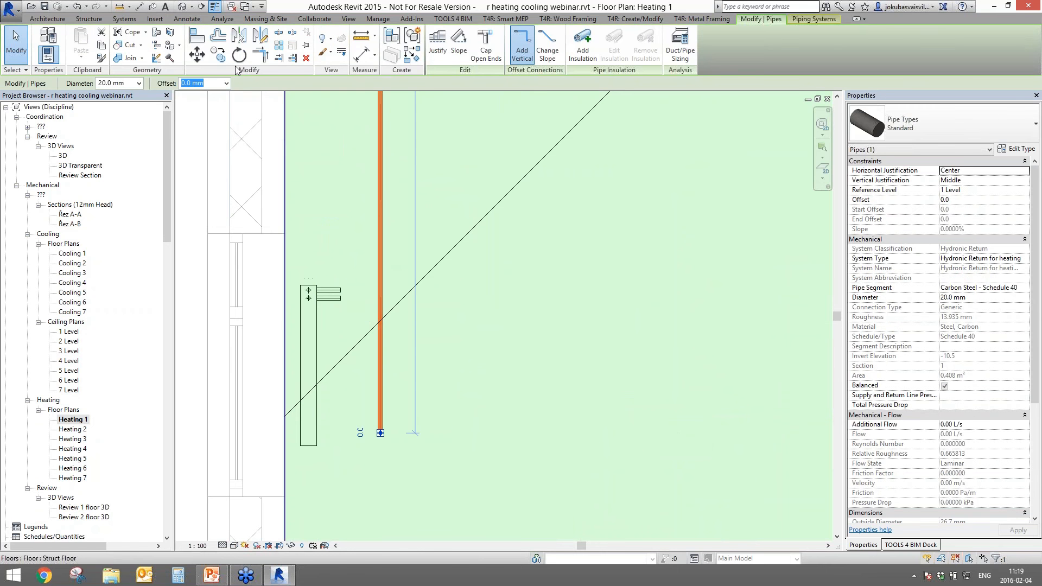
pyautogui.click(281, 57)
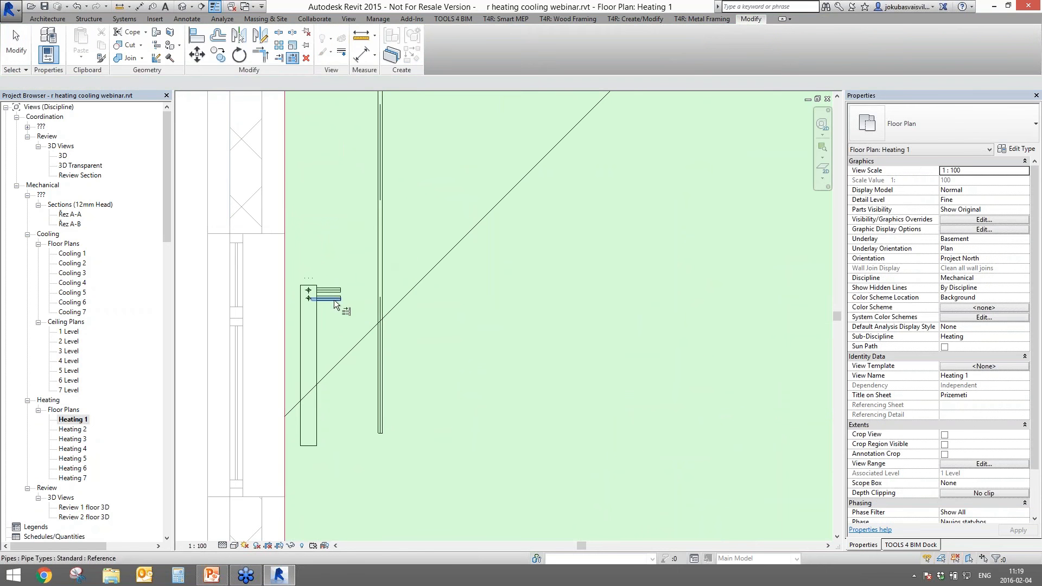
pyautogui.click(380, 293)
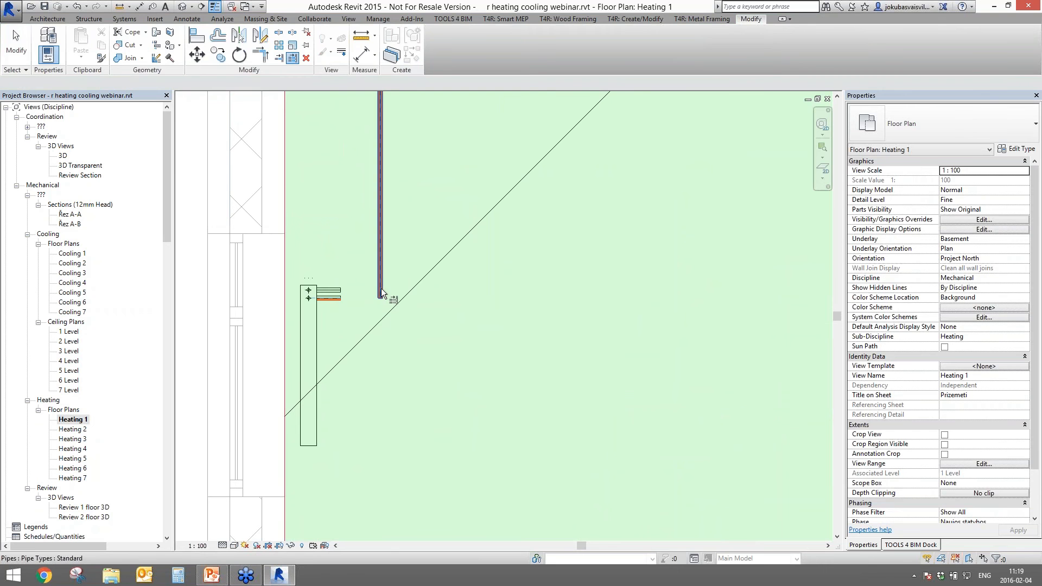
pyautogui.press('Escape')
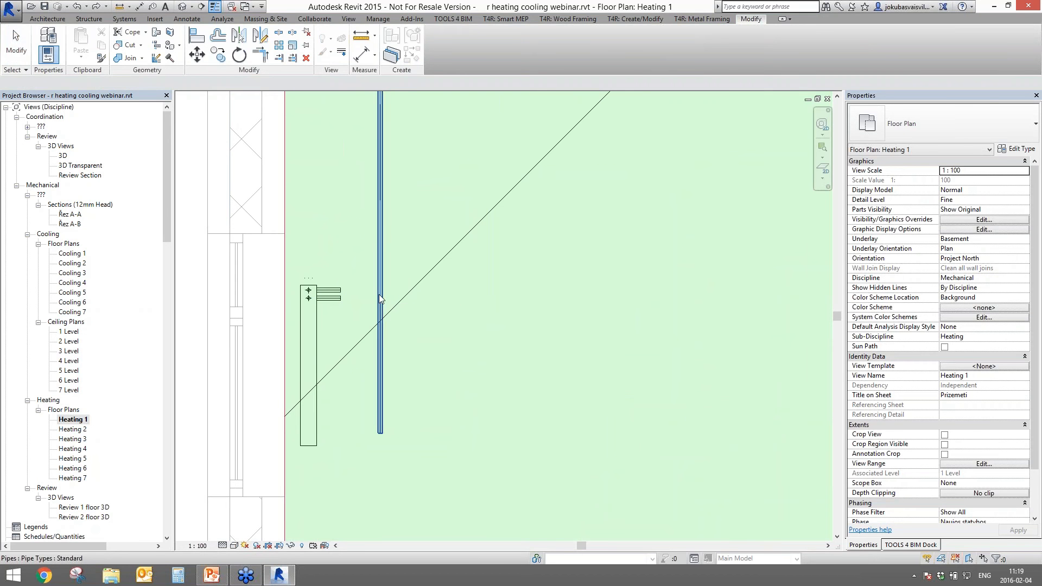
pyautogui.click(375, 287)
pyautogui.click(288, 60)
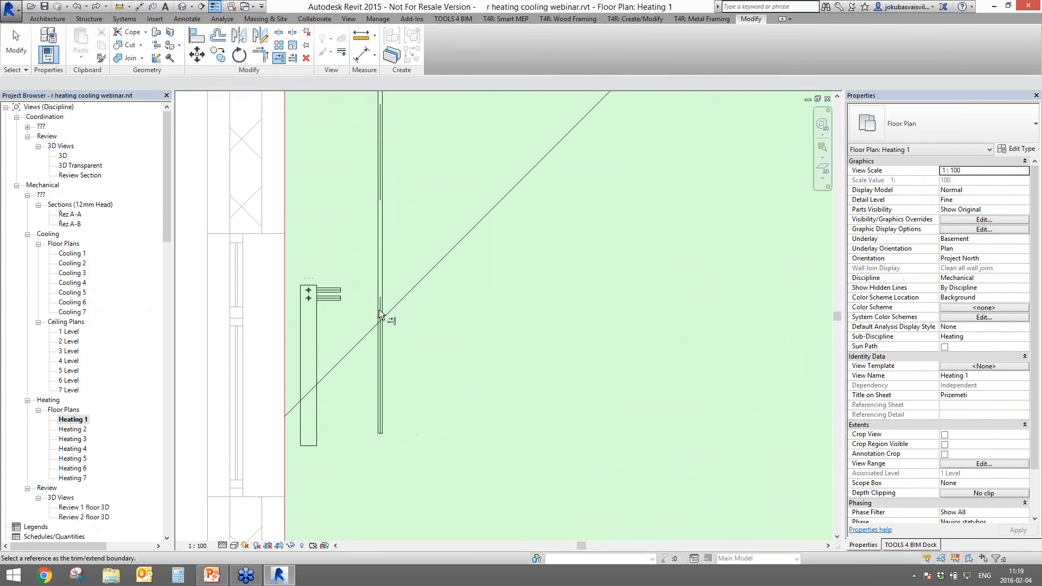
pyautogui.moveTo(366, 147); pyautogui.dragTo(339, 423, button='middle')
pyautogui.moveTo(344, 103); pyautogui.dragTo(337, 266, button='middle')
pyautogui.click(342, 168)
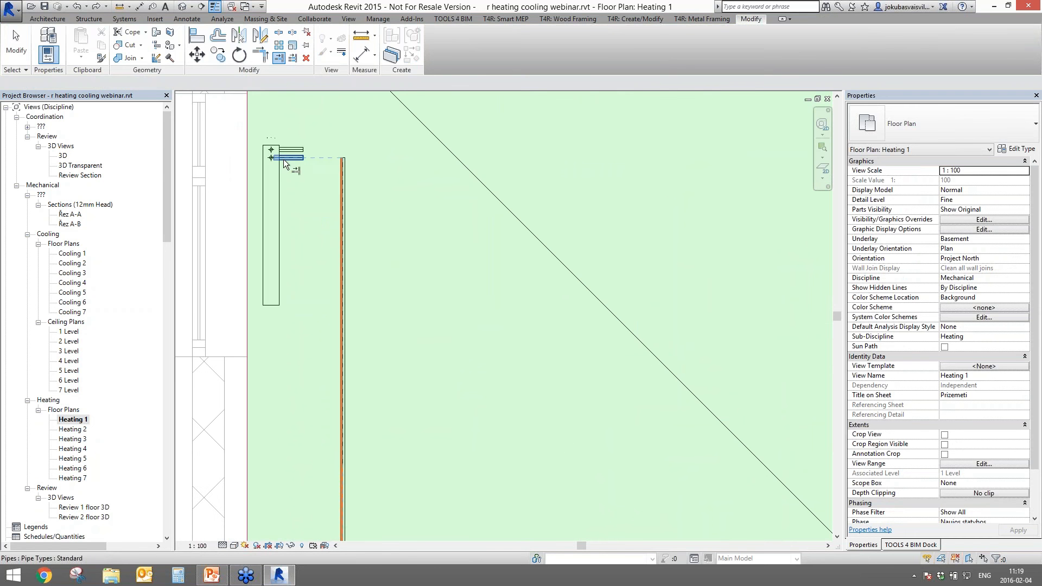
pyautogui.press('Escape')
pyautogui.scroll(-3, 414, 349)
pyautogui.moveTo(414, 349); pyautogui.dragTo(428, 103, button='middle')
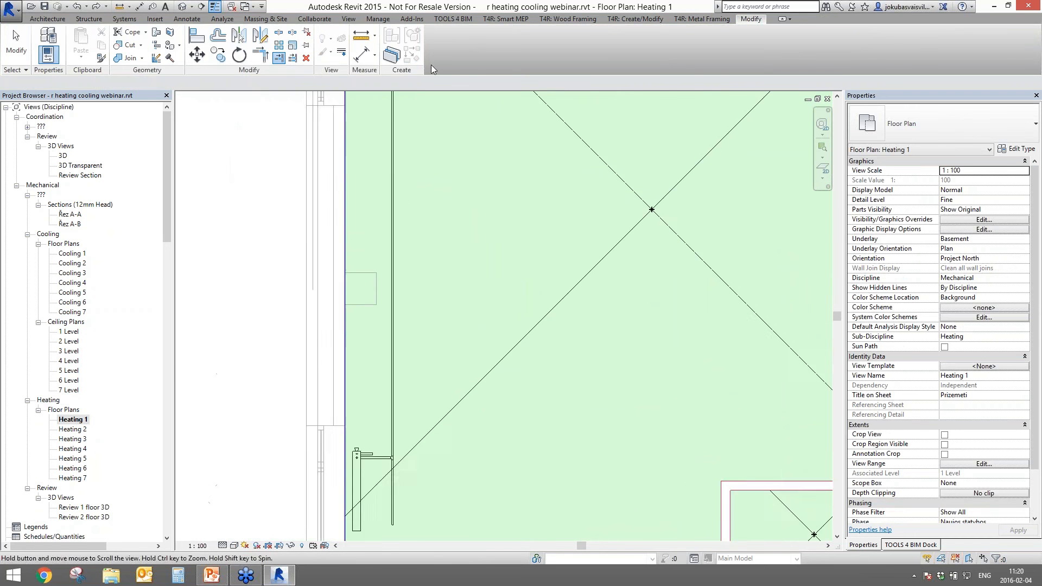
pyautogui.scroll(-3, 434, 274)
pyautogui.moveTo(434, 408); pyautogui.dragTo(418, 439, button='middle')
pyautogui.scroll(2, 379, 394)
pyautogui.moveTo(383, 395); pyautogui.dragTo(388, 435, button='middle')
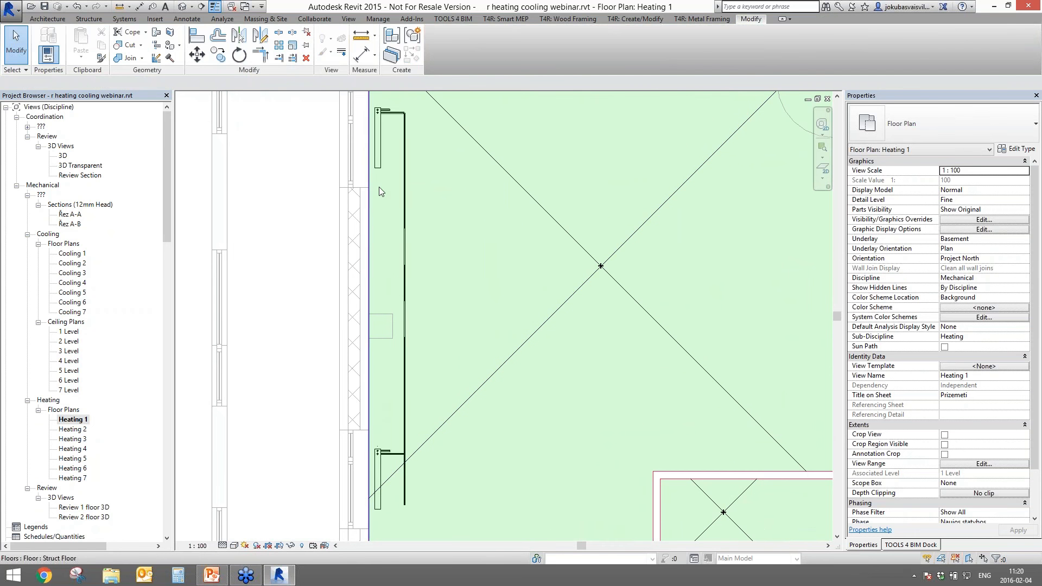
pyautogui.click(377, 162)
pyautogui.scroll(-3, 539, 233)
pyautogui.moveTo(569, 330); pyautogui.dragTo(463, 371, button='middle')
pyautogui.press('Escape')
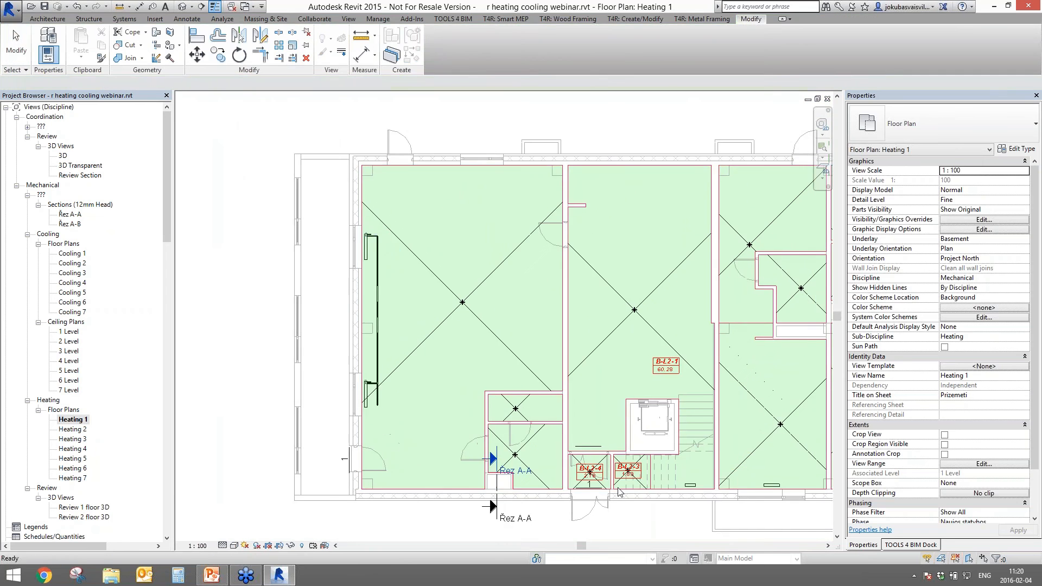
pyautogui.moveTo(590, 471); pyautogui.dragTo(472, 466, button='middle')
# - Start connecting the small room's radiator via Connector 12 Hydronic Supply, then cancel
pyautogui.click(569, 480)
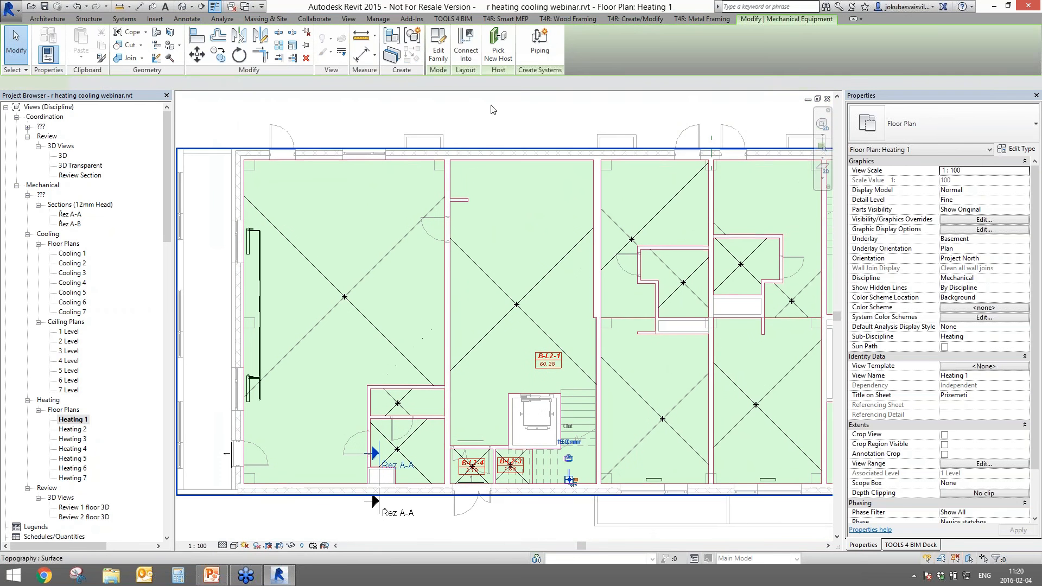
pyautogui.click(464, 48)
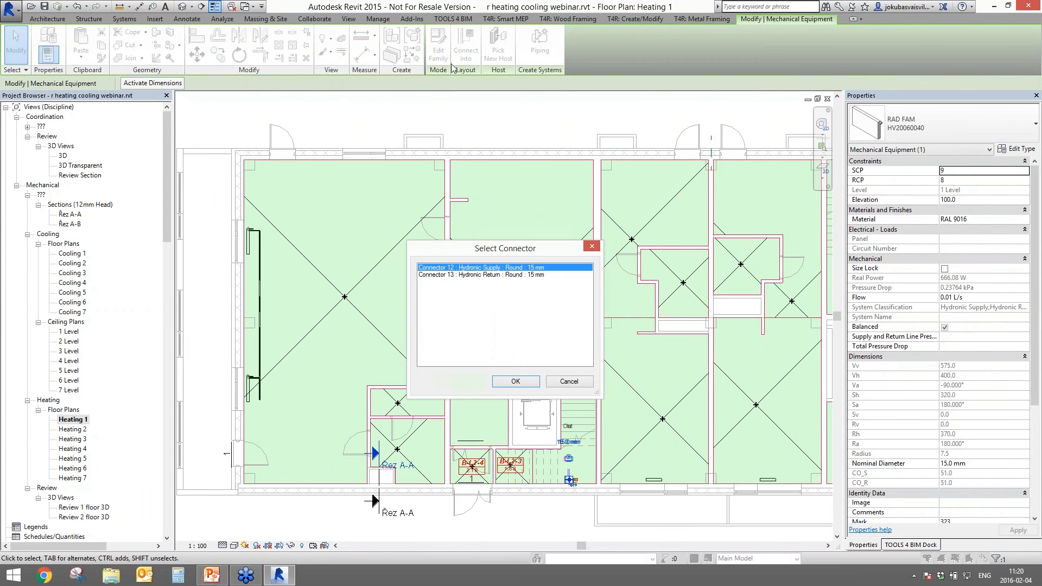
pyautogui.click(455, 275)
pyautogui.click(484, 267)
pyautogui.click(510, 382)
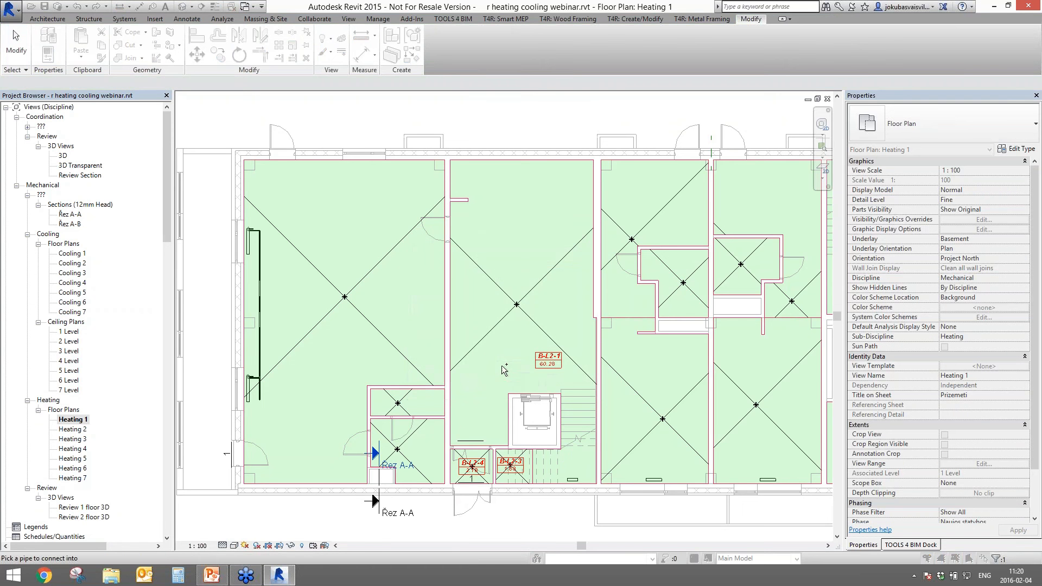
pyautogui.moveTo(508, 368); pyautogui.dragTo(506, 372, button='middle')
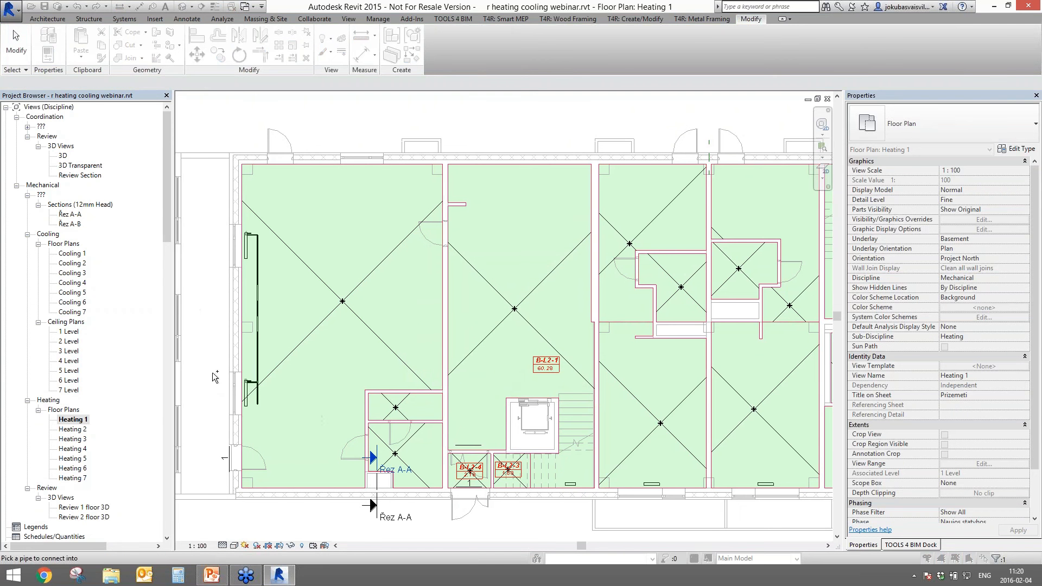
pyautogui.press('Escape')
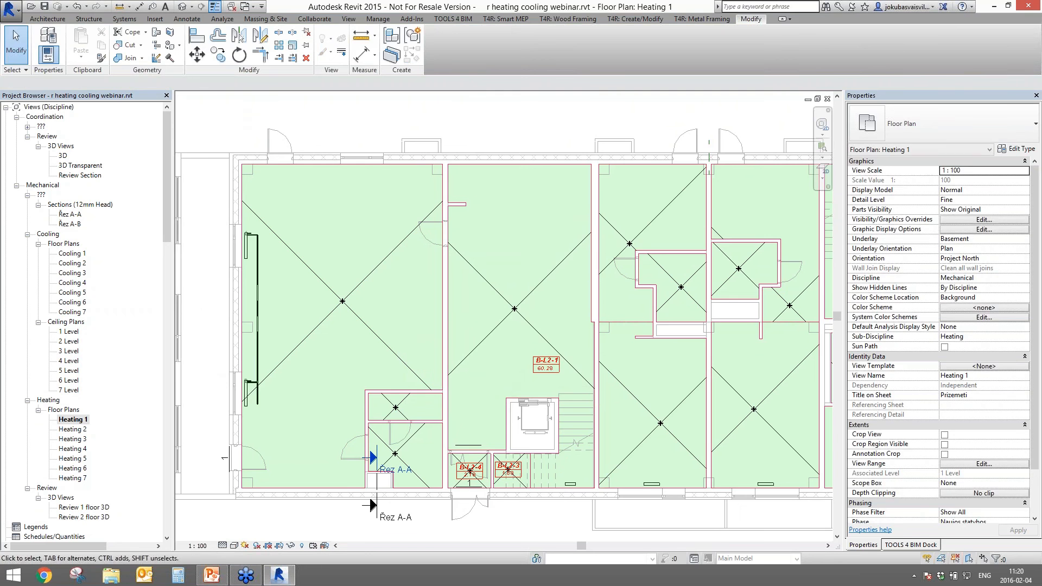
# - Switch to the Review 2 floor 3D view
pyautogui.scroll(4, 246, 236)
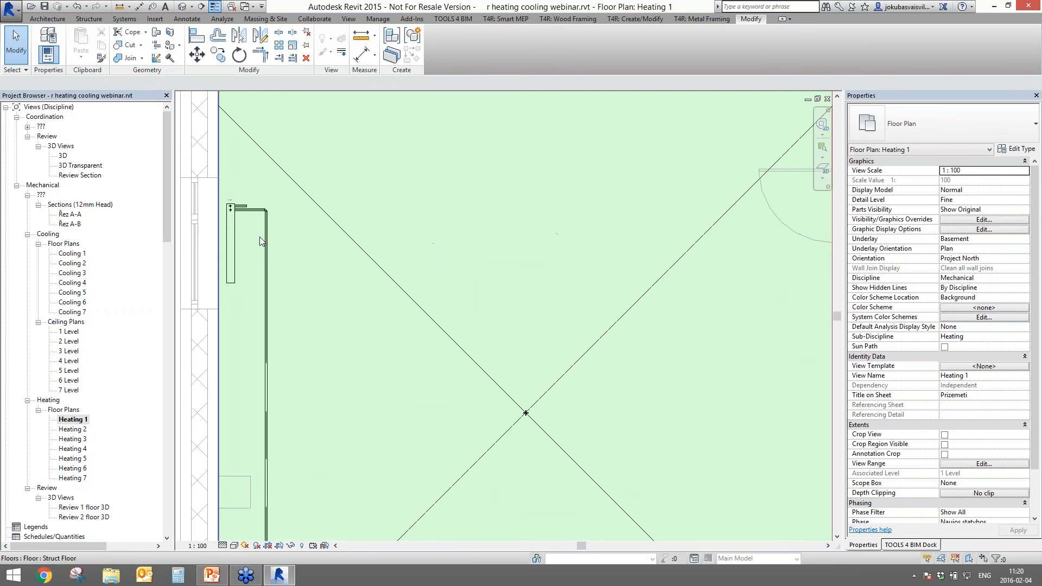
pyautogui.scroll(-3, 278, 378)
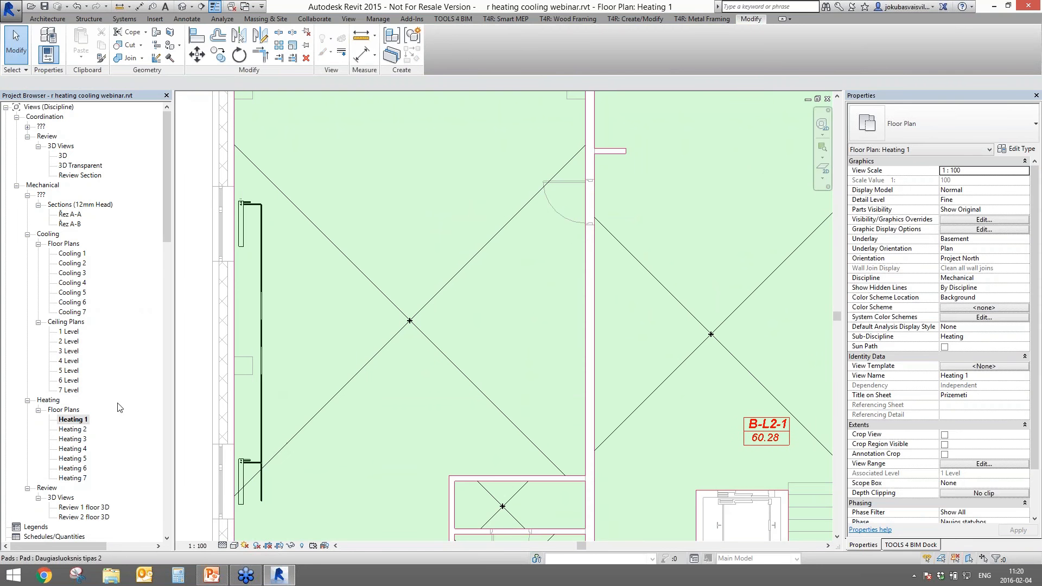
pyautogui.doubleClick(84, 517)
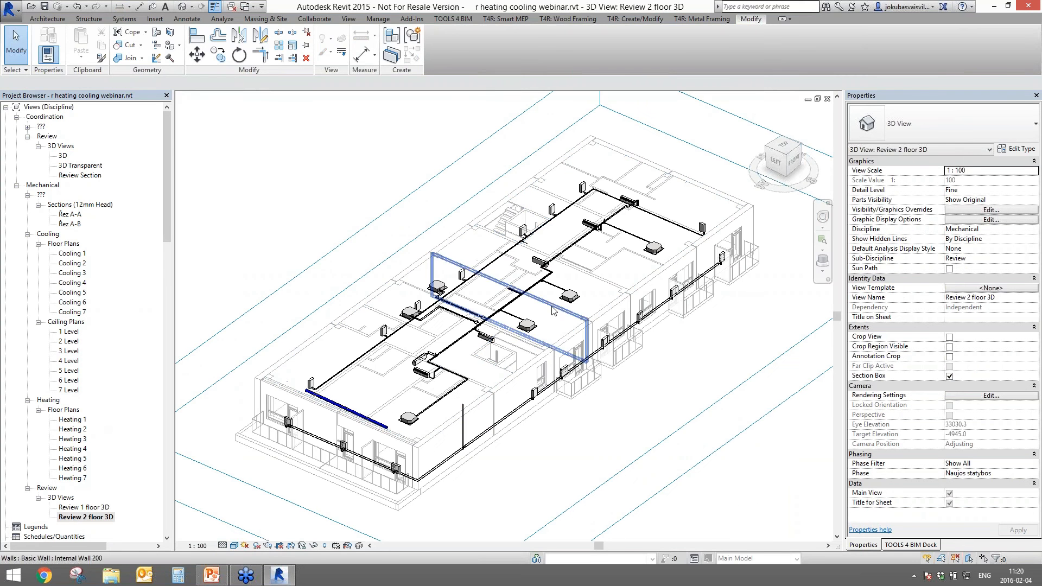
# - Lower the section box top below the ceiling and delete the loose dark blue pipe
pyautogui.click(724, 113)
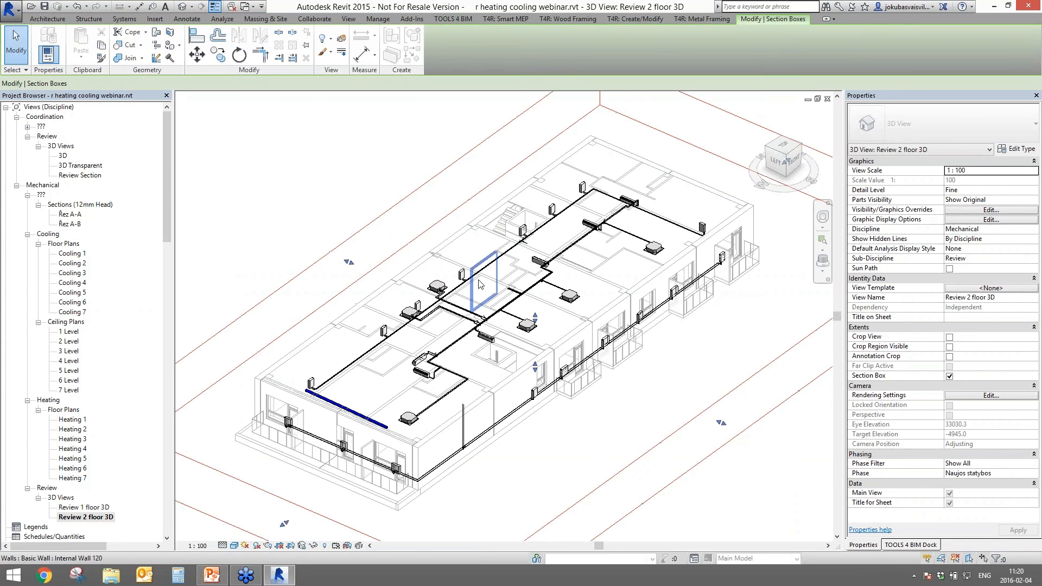
pyautogui.moveTo(535, 320); pyautogui.dragTo(535, 337)
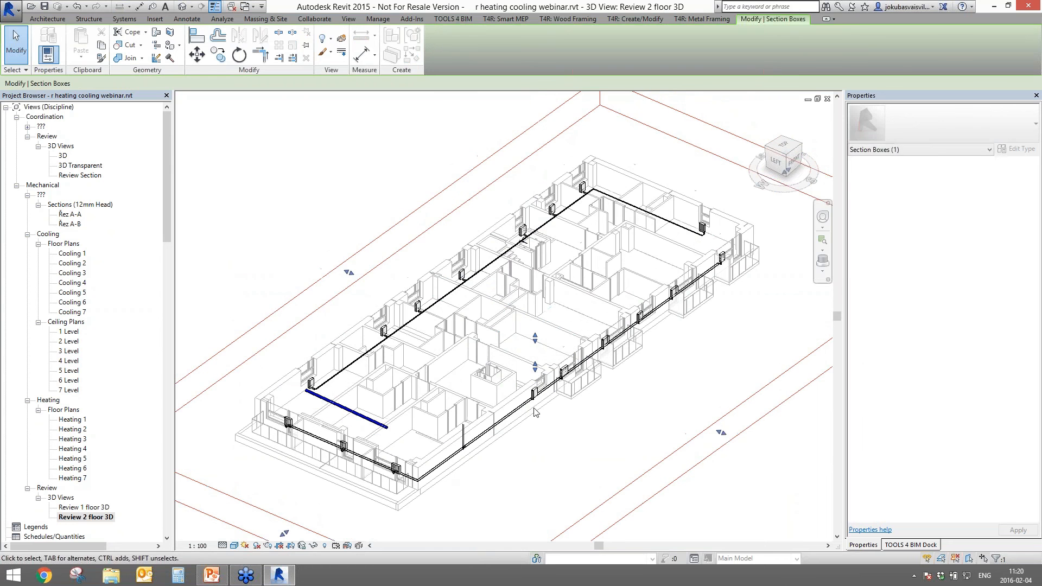
pyautogui.scroll(3, 366, 428)
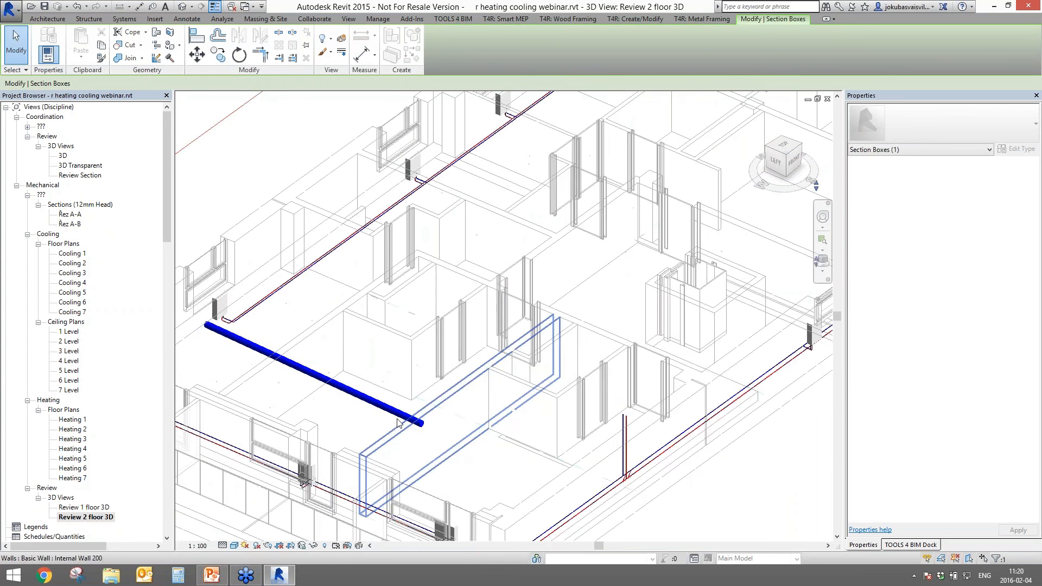
pyautogui.click(389, 411)
pyautogui.press('Delete')
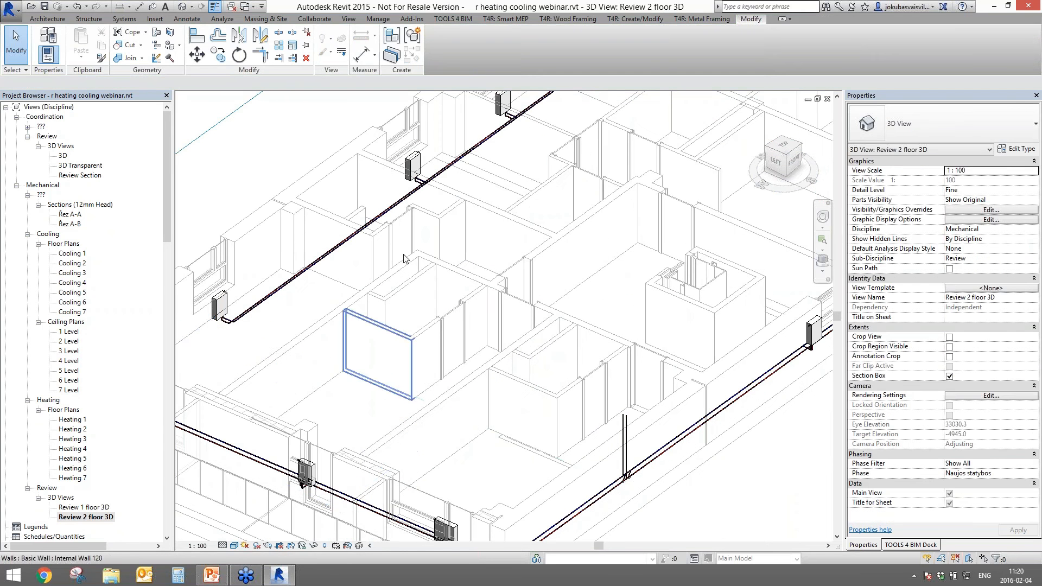
pyautogui.scroll(-2, 436, 380)
# - Select the two 15.0 mm Carbon Steel Schedule 40 pipes at the branch
pyautogui.keyDown('shift'); pyautogui.moveTo(434, 398); pyautogui.dragTo(556, 376, button='middle'); pyautogui.keyUp('shift')
pyautogui.scroll(10, 557, 377)
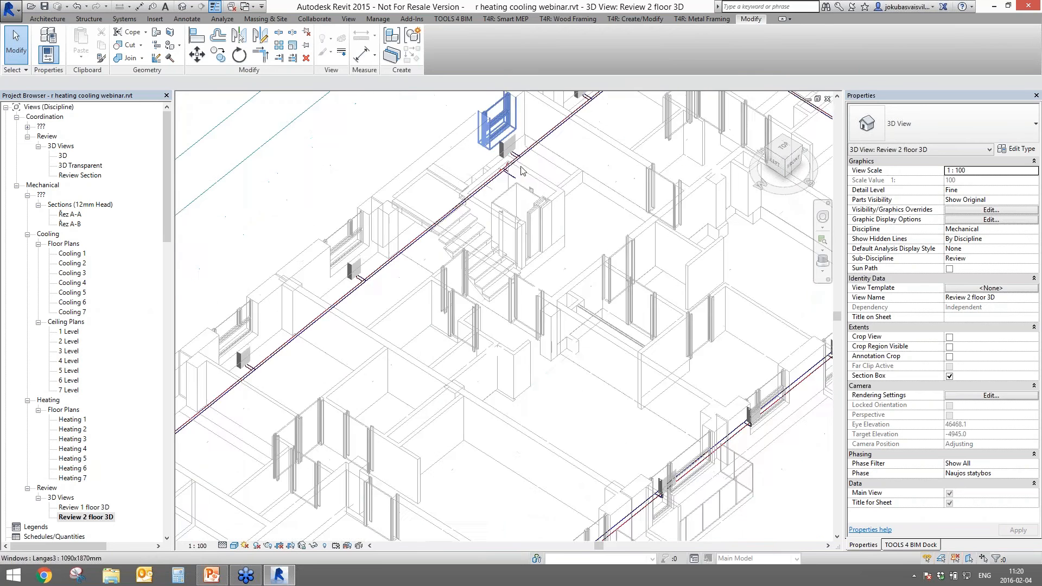
pyautogui.moveTo(515, 318); pyautogui.dragTo(480, 337, button='middle')
pyautogui.click(433, 327)
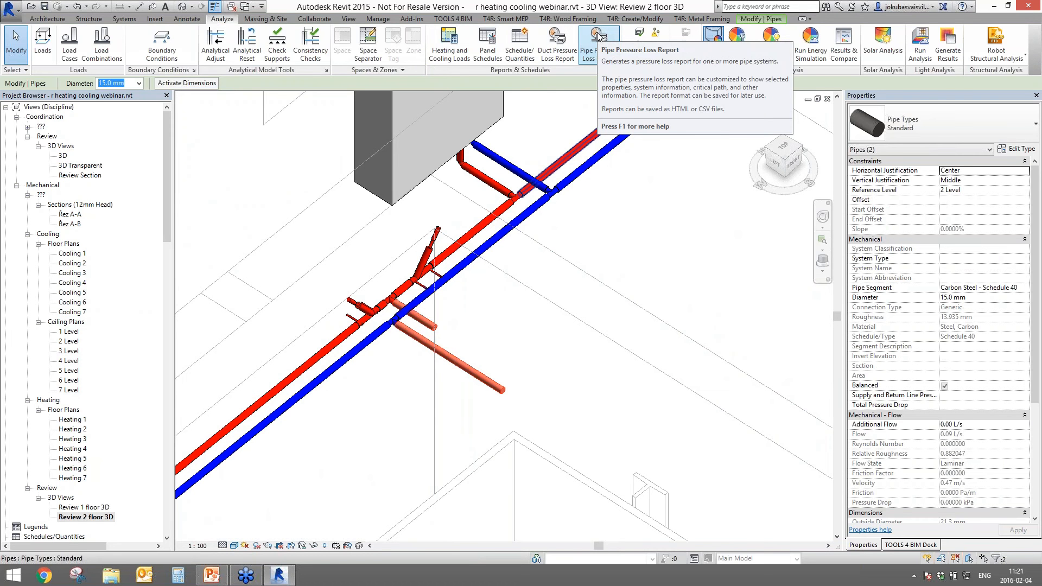
# - Clear the selection and expand R-Heating's Balance system commands in the TOOLS 4 BIM dock
pyautogui.press('Escape')
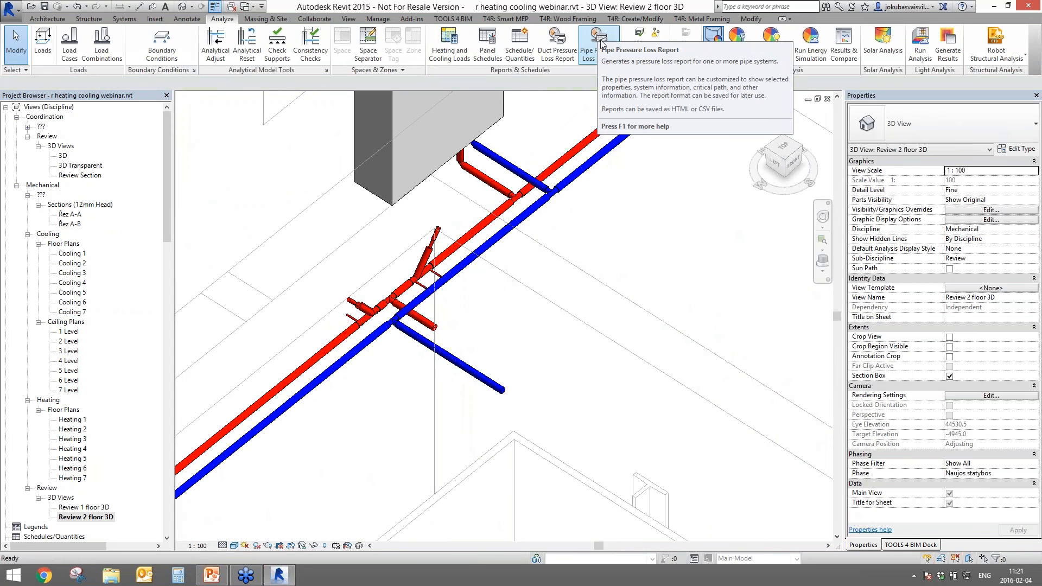
pyautogui.scroll(-5, 681, 265)
pyautogui.moveTo(624, 269); pyautogui.dragTo(554, 293, button='middle')
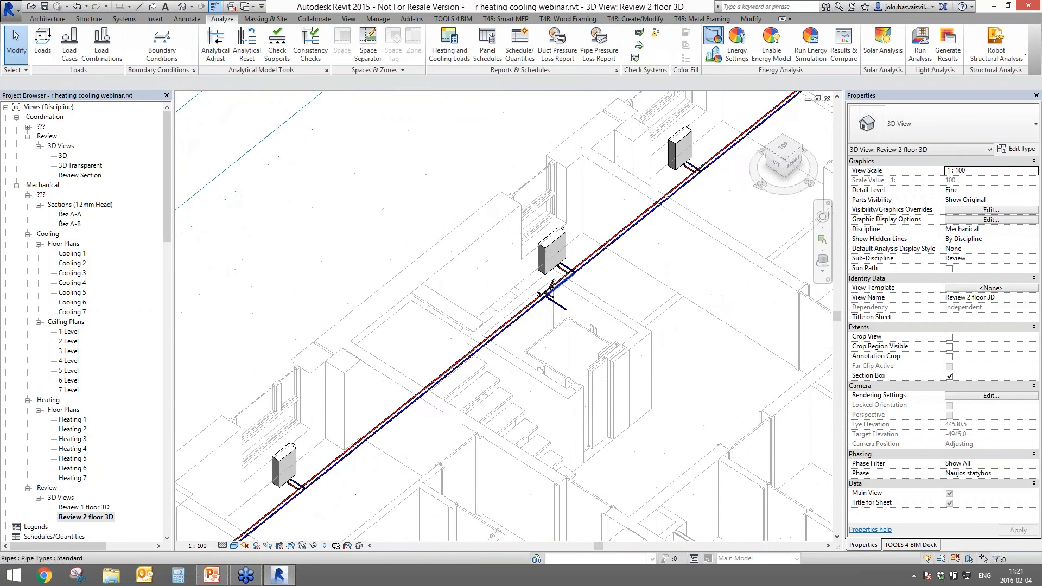
pyautogui.scroll(3, 555, 285)
pyautogui.click(912, 546)
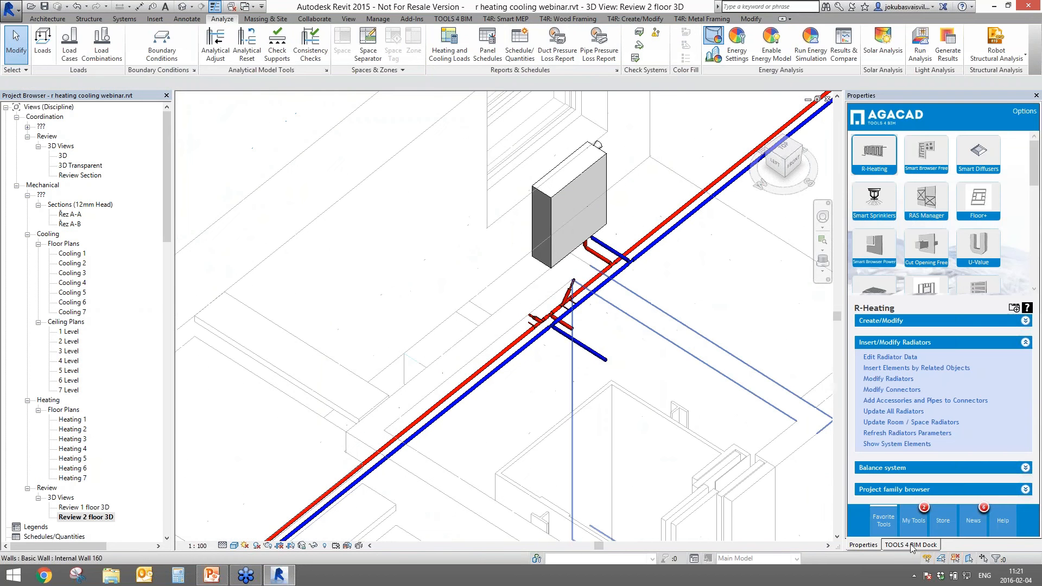
pyautogui.click(877, 467)
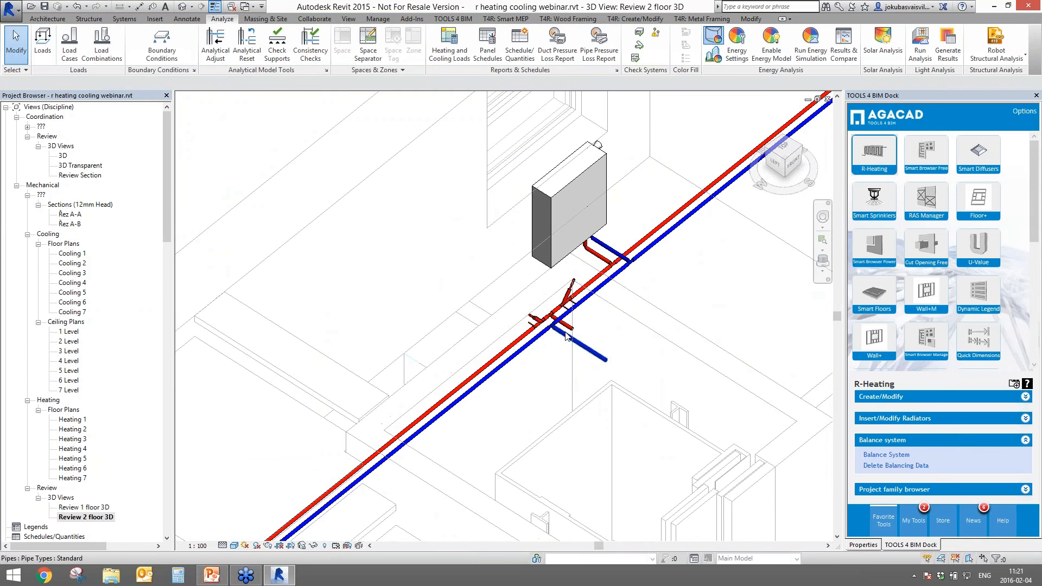
# - Select the red branch pipes at the junction and run Balance System
pyautogui.scroll(4, 553, 364)
pyautogui.click(597, 357)
pyautogui.keyDown('ctrl'); pyautogui.click(566, 317); pyautogui.keyUp('ctrl')
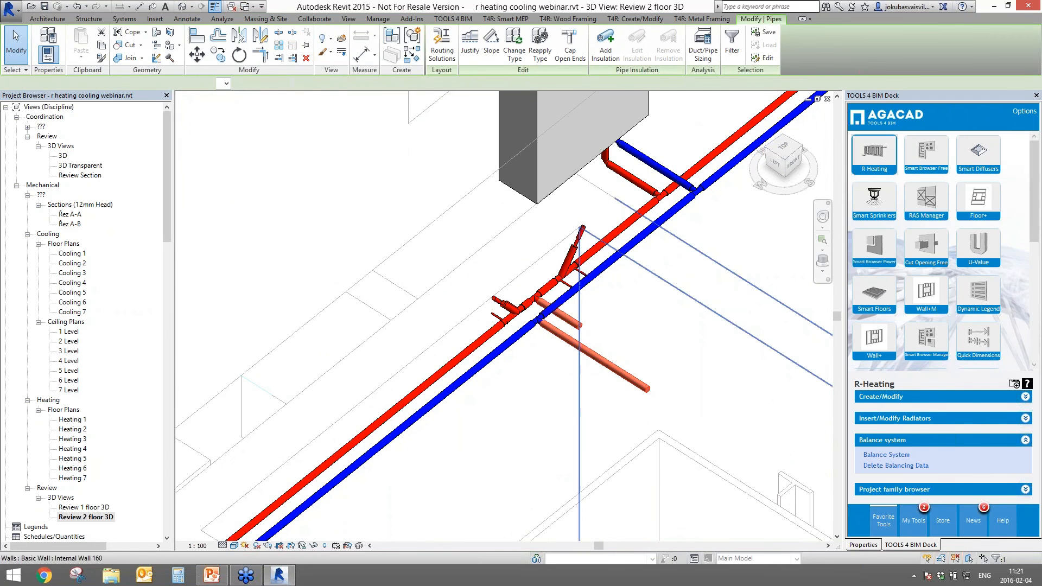
pyautogui.click(890, 455)
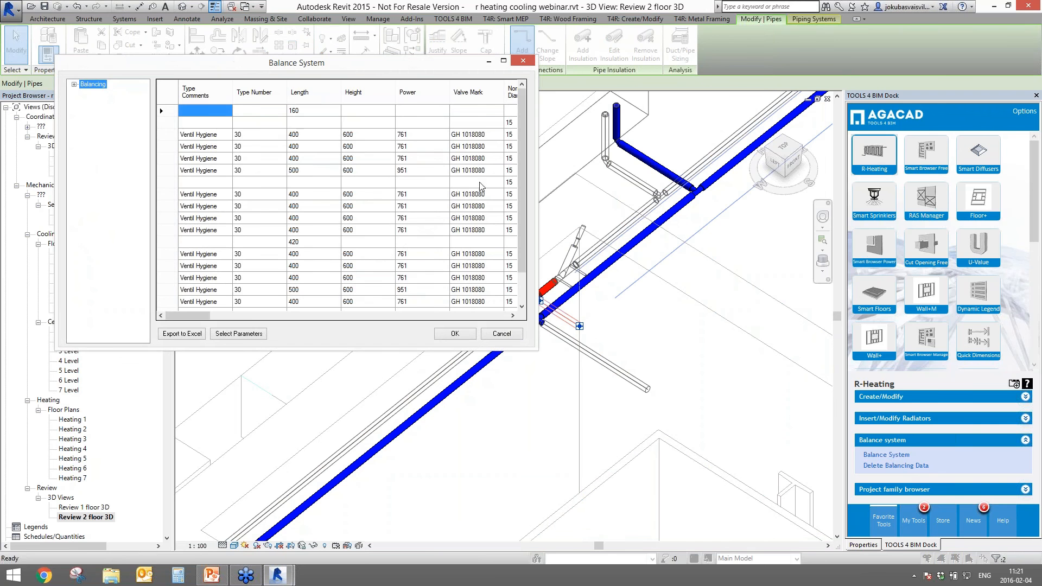
# - Find the valve with kv Value 2.97 in the Balance System table and move the table aside
pyautogui.moveTo(187, 315); pyautogui.dragTo(271, 316)
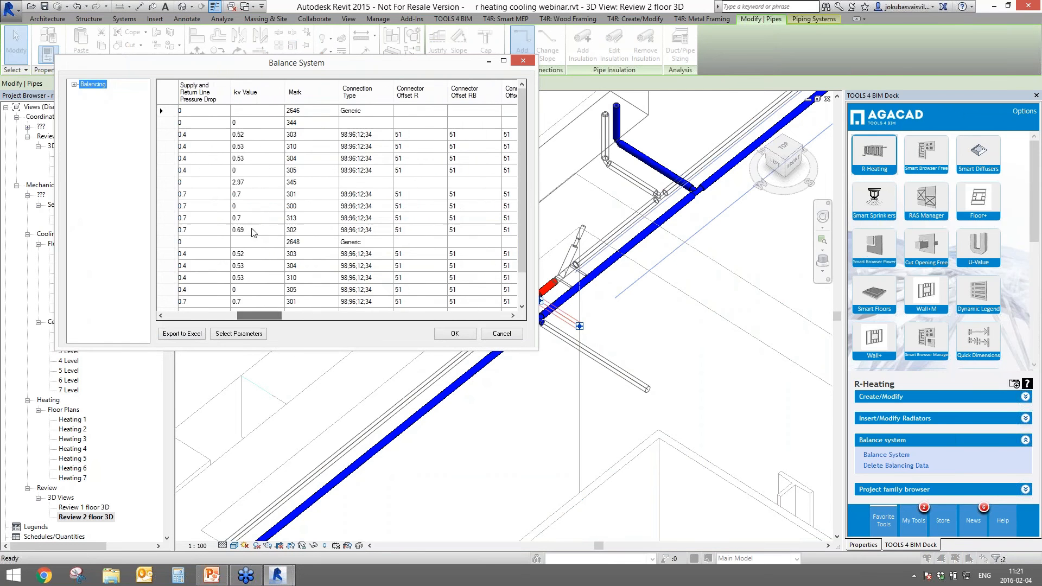
pyautogui.moveTo(253, 111); pyautogui.dragTo(260, 396)
pyautogui.scroll(1, 255, 252)
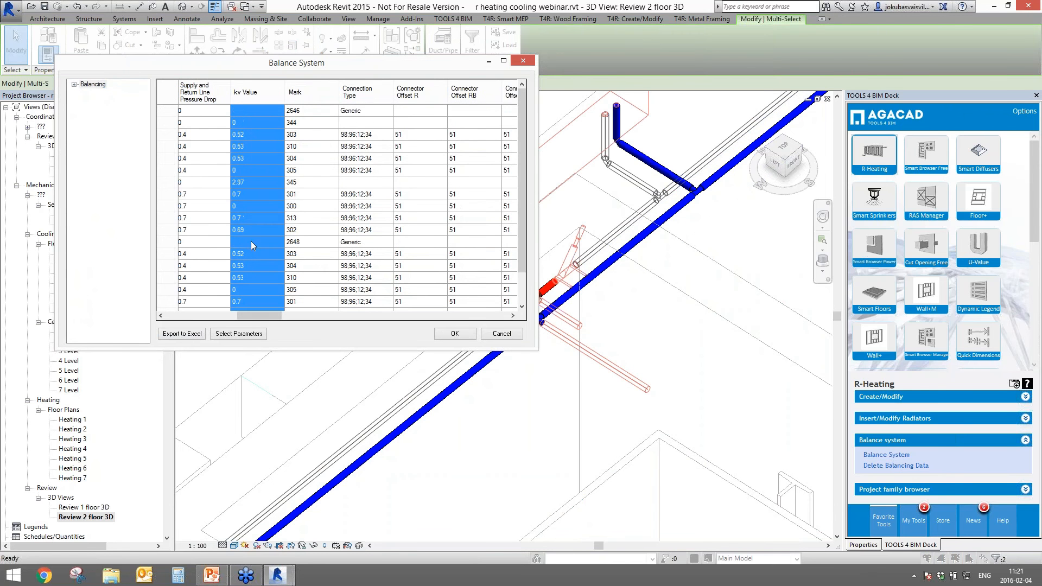
pyautogui.click(243, 183)
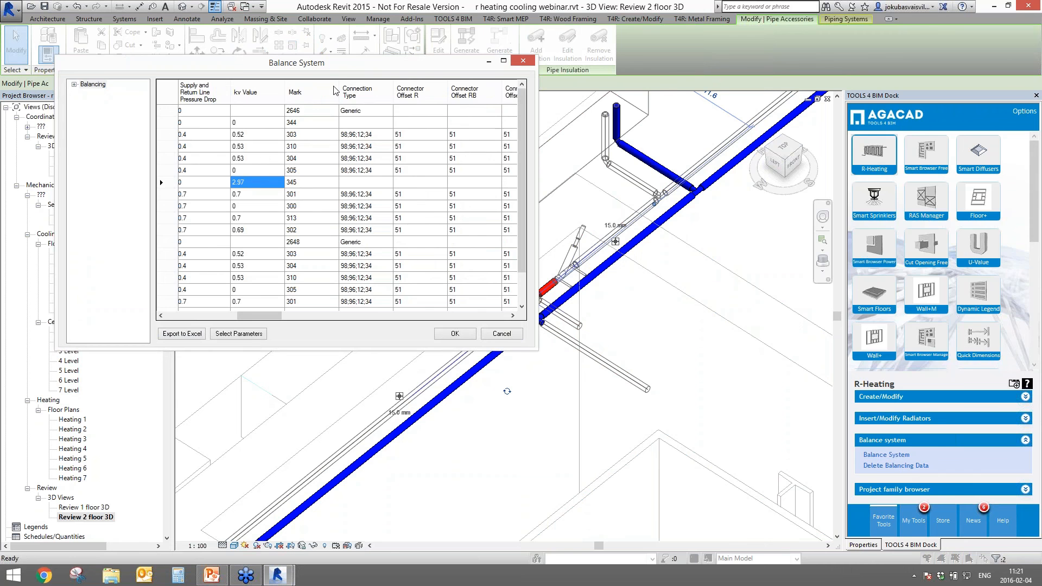
pyautogui.moveTo(353, 63); pyautogui.dragTo(814, 109)
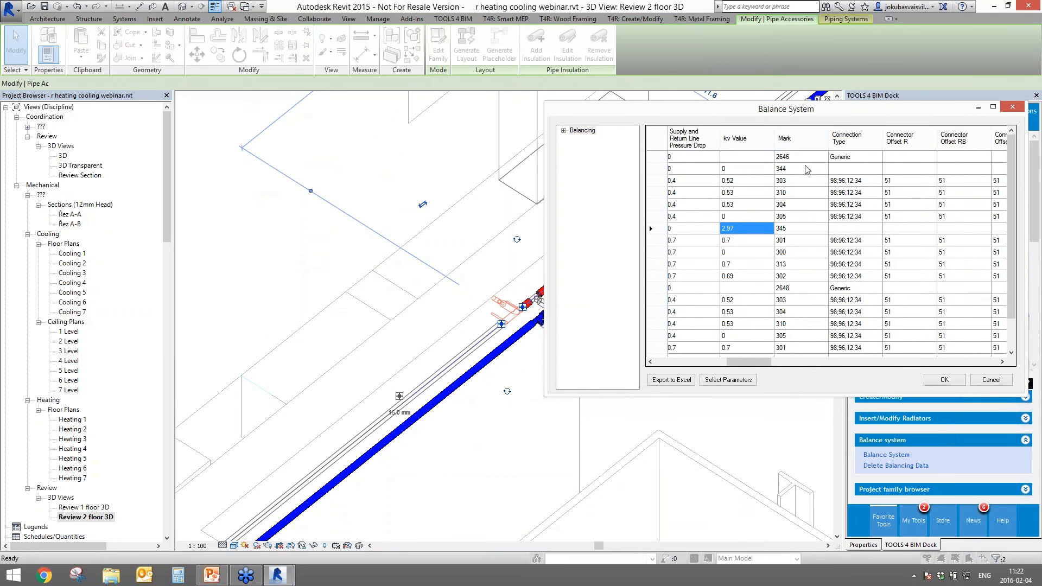
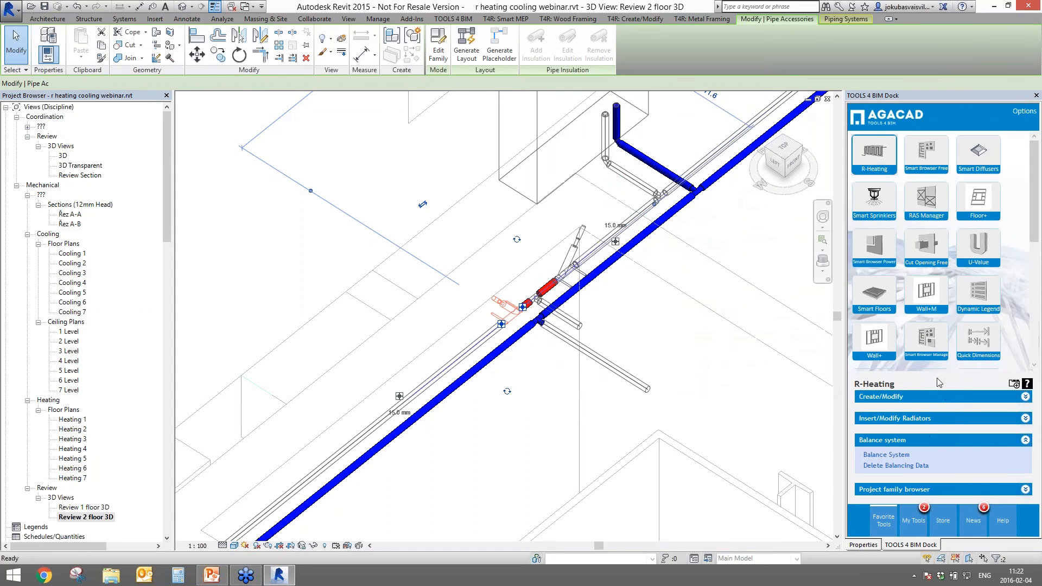
# - Apply the balancing results and check the selected valve's computed kv Value in Properties
pyautogui.click(944, 380)
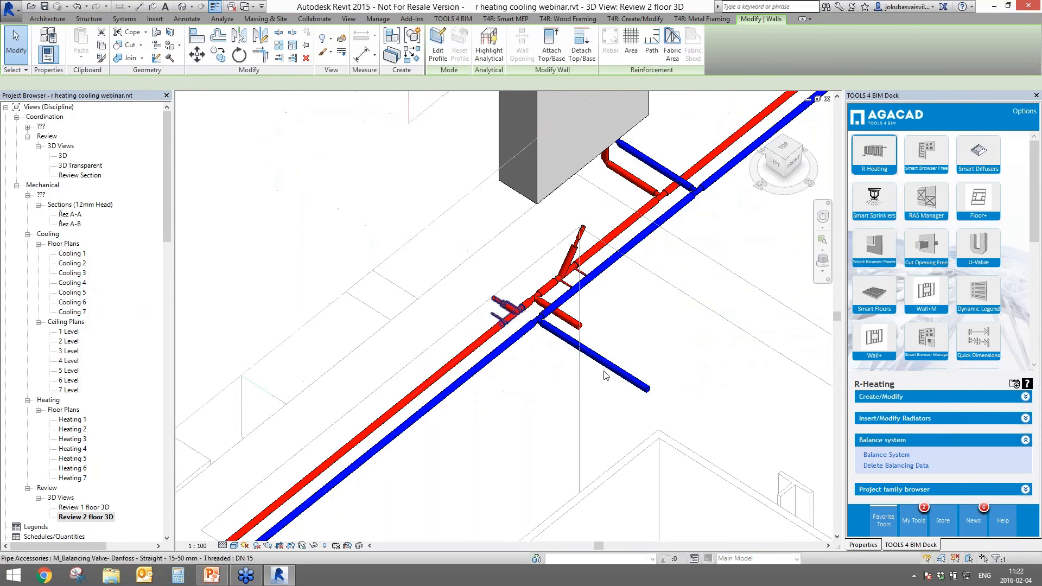
pyautogui.click(862, 544)
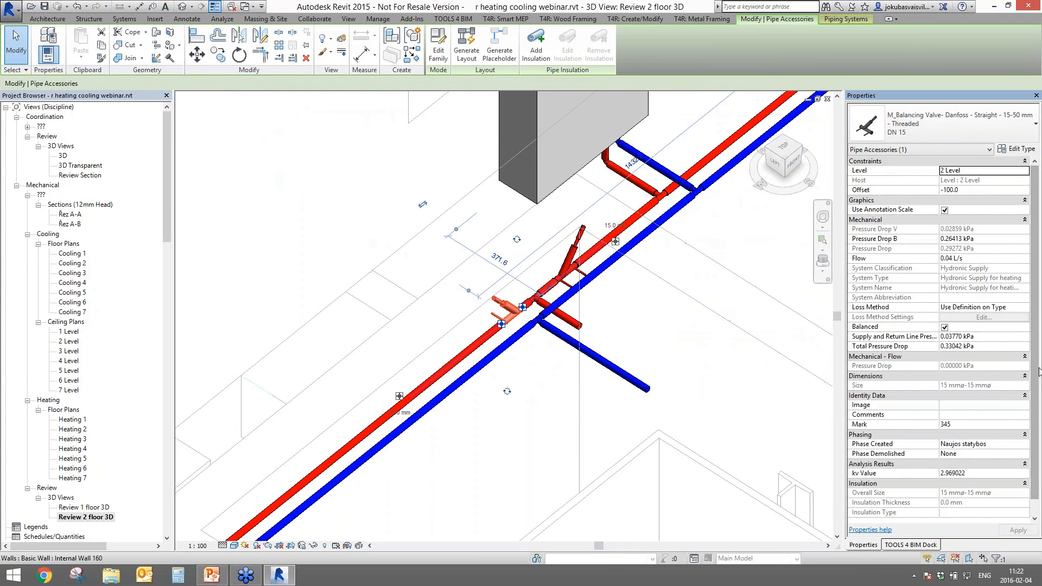
pyautogui.click(944, 465)
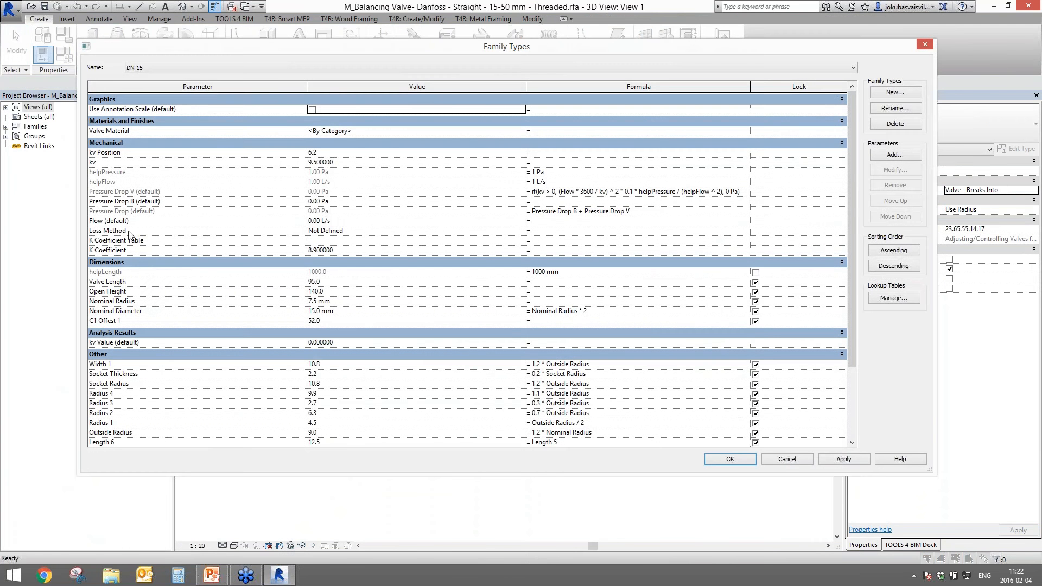
# - Review the valve family's kv Position parameter in Family Types, then close the family
pyautogui.click(137, 154)
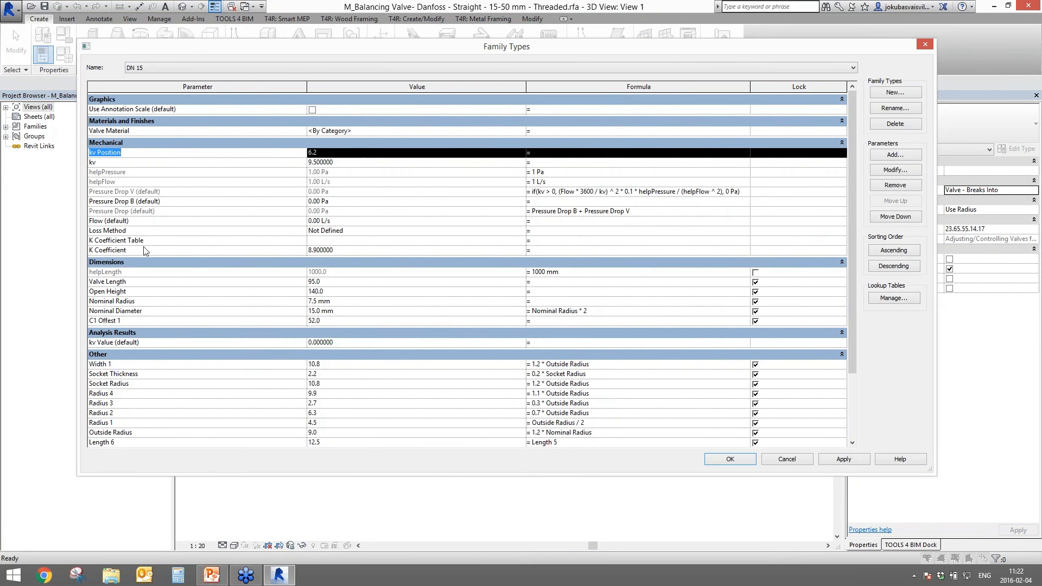
pyautogui.click(739, 459)
pyautogui.click(826, 100)
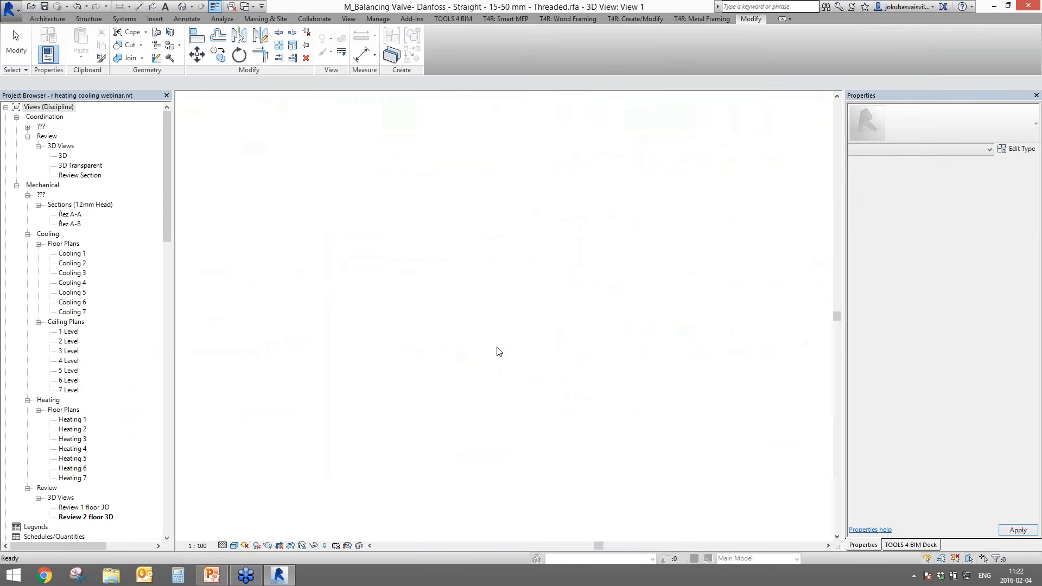
pyautogui.scroll(-5, 506, 394)
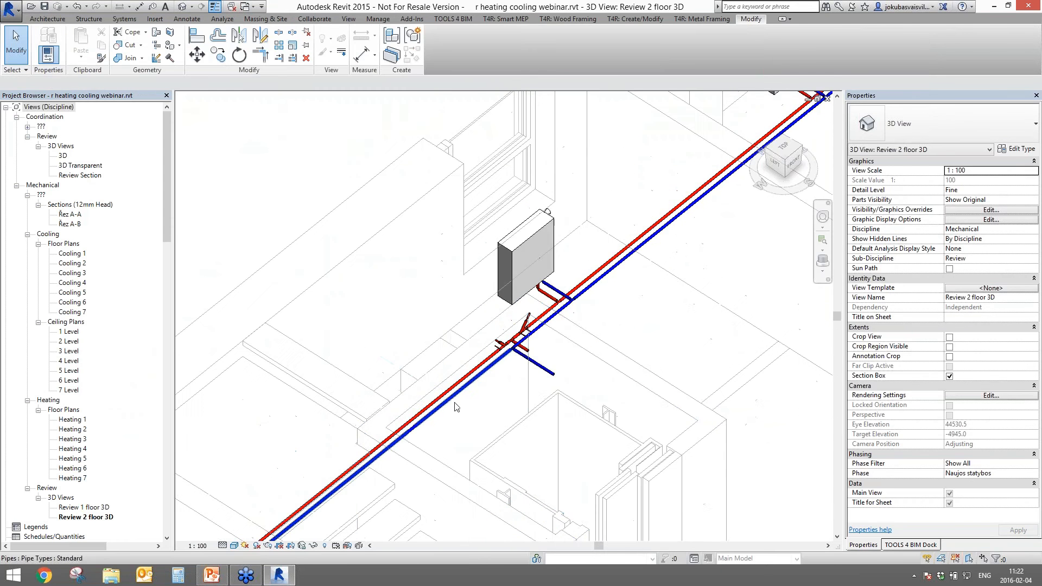
pyautogui.scroll(-1, 553, 383)
pyautogui.moveTo(560, 399); pyautogui.dragTo(241, 461, button='middle')
pyautogui.scroll(2, 238, 444)
pyautogui.scroll(-2, 60, 529)
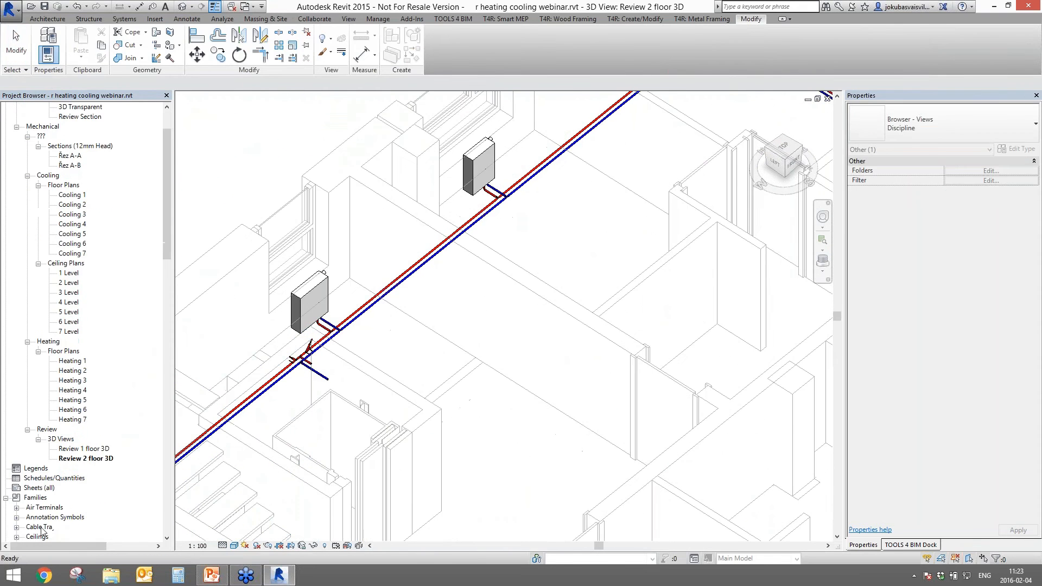
pyautogui.click(43, 479)
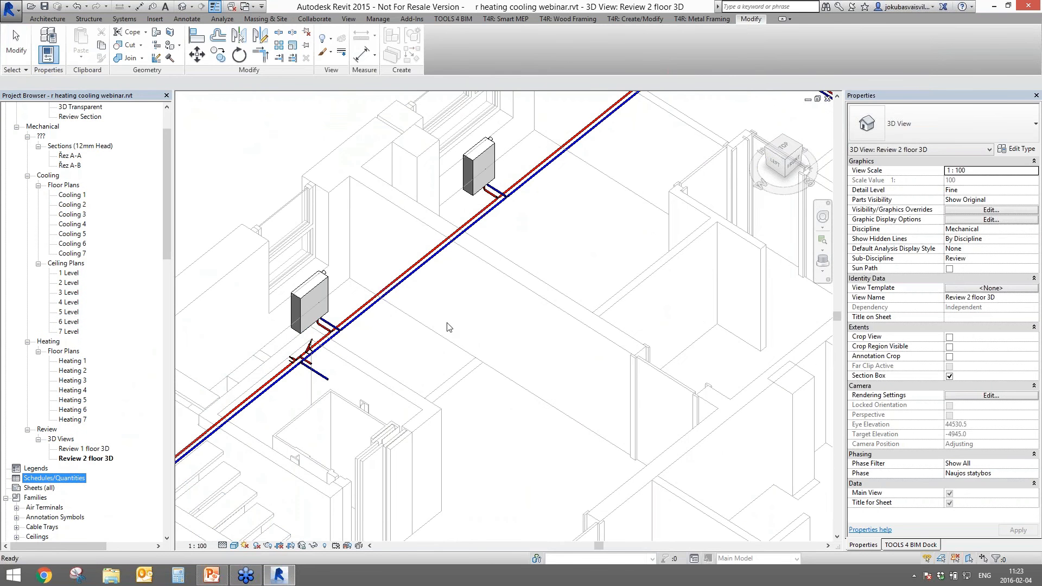
pyautogui.click(420, 366)
pyautogui.hotkey('ctrl', 'z')
pyautogui.scroll(-3, 421, 385)
pyautogui.moveTo(421, 384); pyautogui.dragTo(505, 309, button='middle')
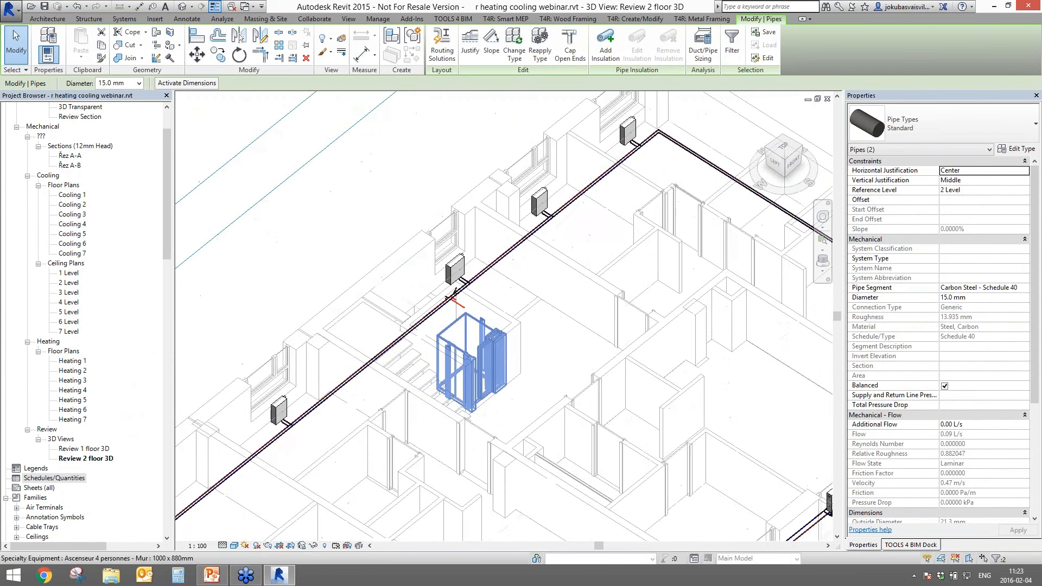
pyautogui.scroll(-2, 477, 423)
pyautogui.moveTo(477, 423); pyautogui.dragTo(575, 198, button='middle')
pyautogui.moveTo(475, 362); pyautogui.dragTo(533, 240, button='middle')
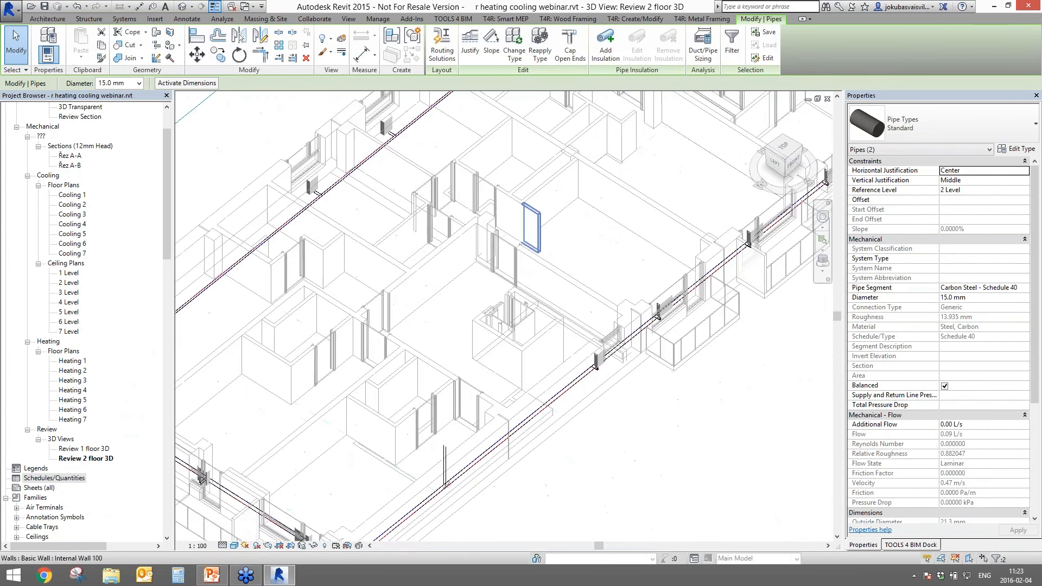
pyautogui.moveTo(379, 401); pyautogui.dragTo(509, 306, button='middle')
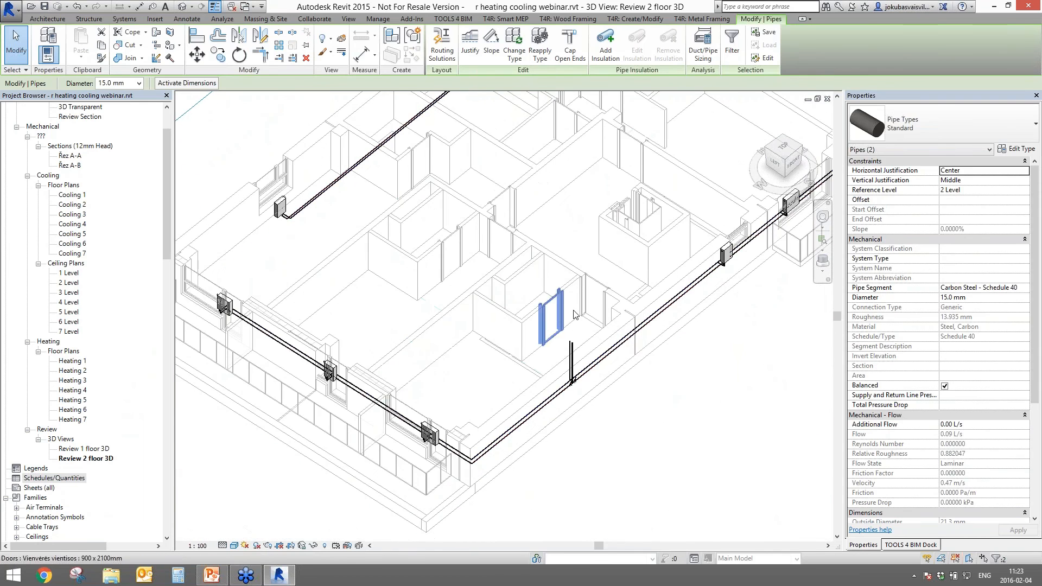
pyautogui.scroll(-3, 575, 314)
pyautogui.moveTo(575, 314); pyautogui.dragTo(404, 366, button='middle')
pyautogui.scroll(5, 435, 335)
pyautogui.moveTo(640, 167); pyautogui.dragTo(618, 222, button='middle')
pyautogui.scroll(3, 618, 223)
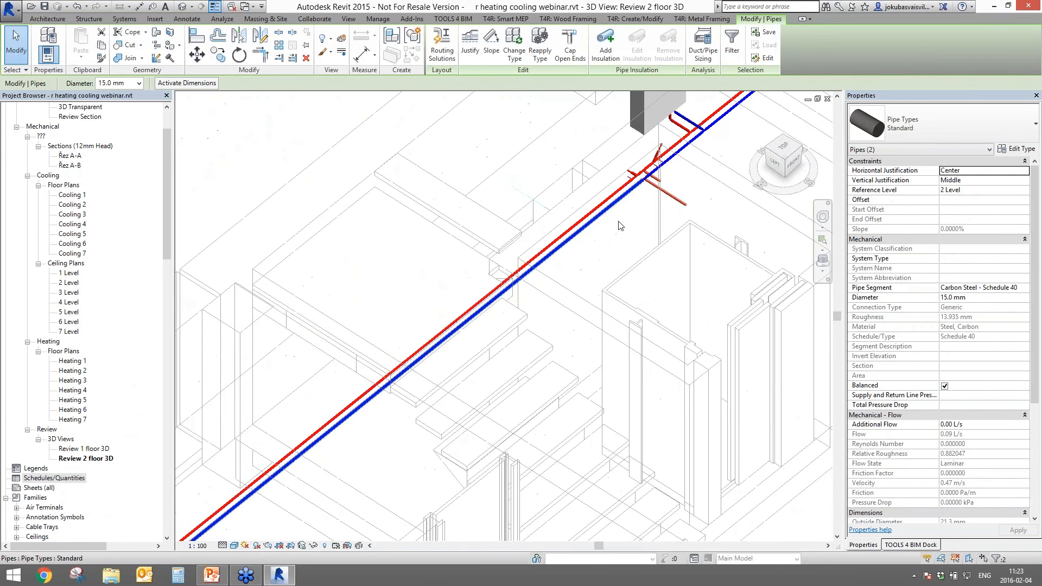
pyautogui.scroll(3, 485, 305)
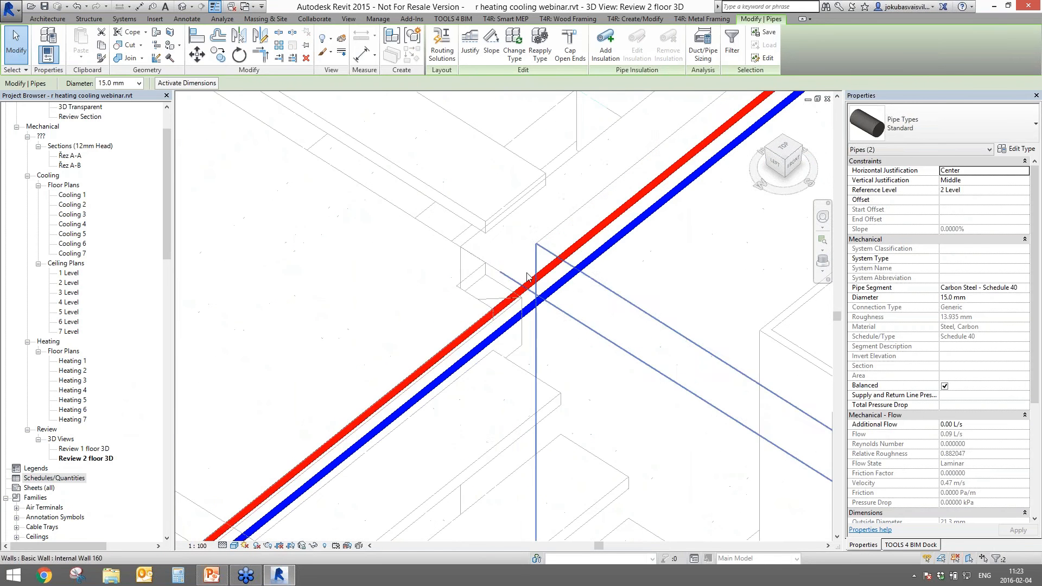
pyautogui.click(522, 289)
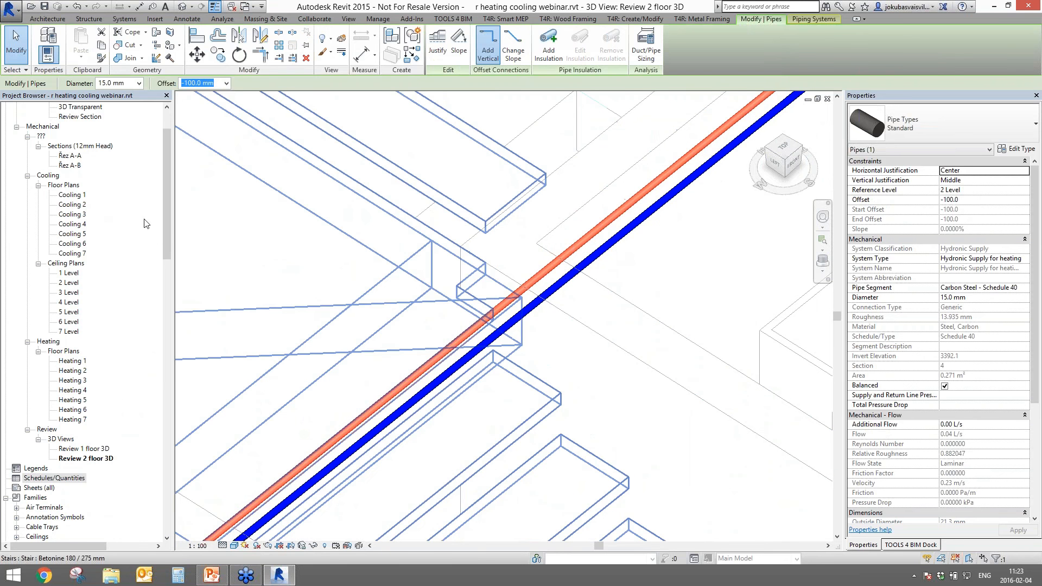
pyautogui.moveTo(166, 229); pyautogui.dragTo(188, 206)
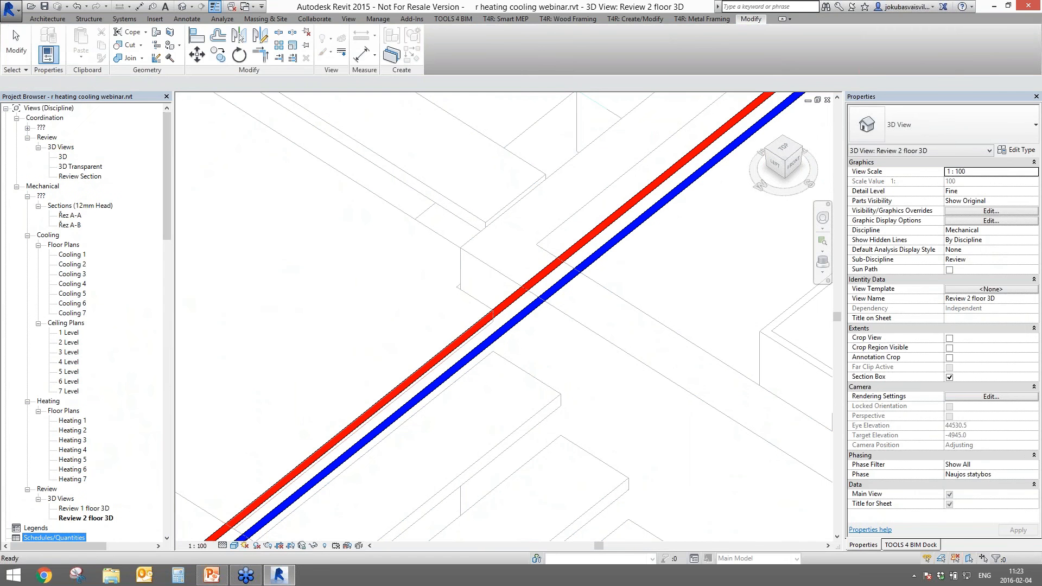
# - Confirm Hydronic Return for heating has a 60 °C fluid temperature in Type Properties
pyautogui.scroll(-15, 33, 271)
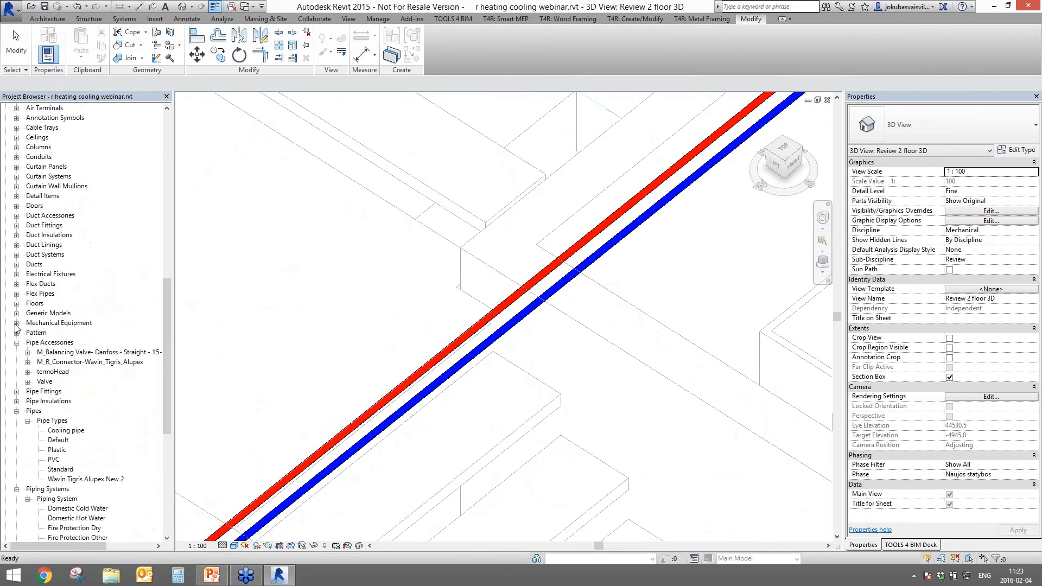
pyautogui.click(16, 411)
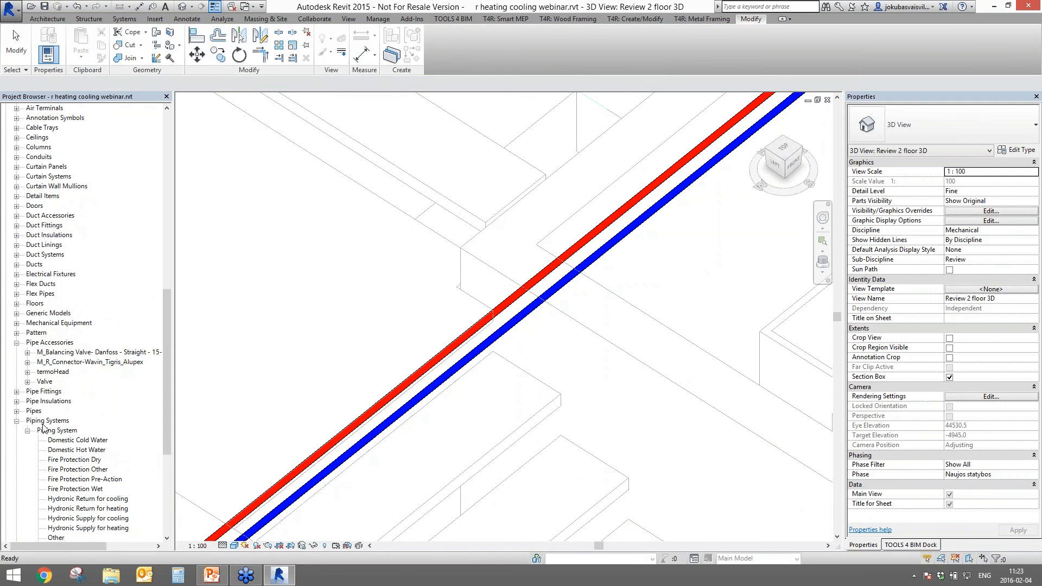
pyautogui.click(57, 431)
pyautogui.scroll(-1, 122, 512)
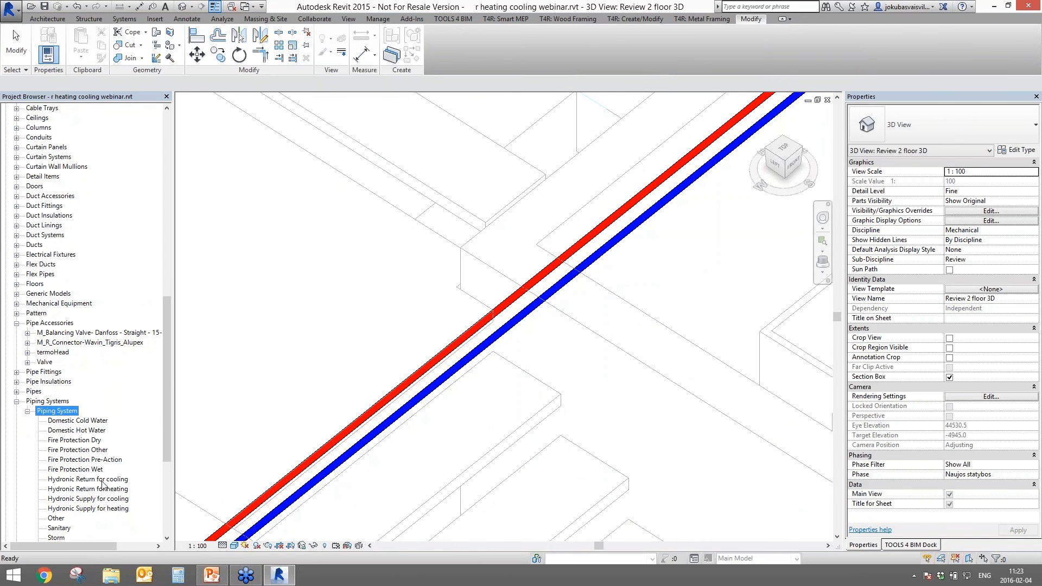
pyautogui.click(103, 480)
pyautogui.click(111, 489)
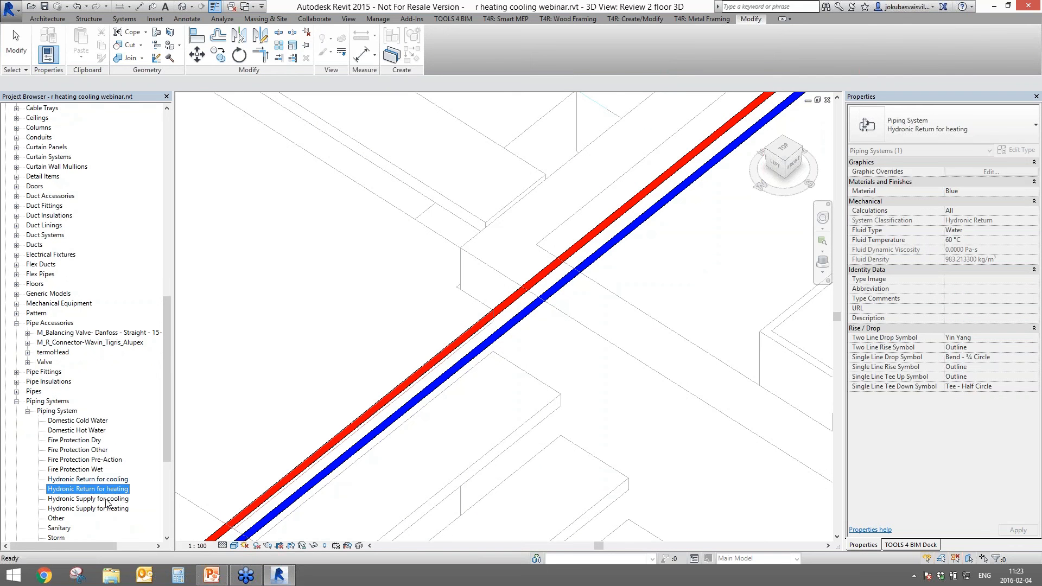
pyautogui.click(79, 499)
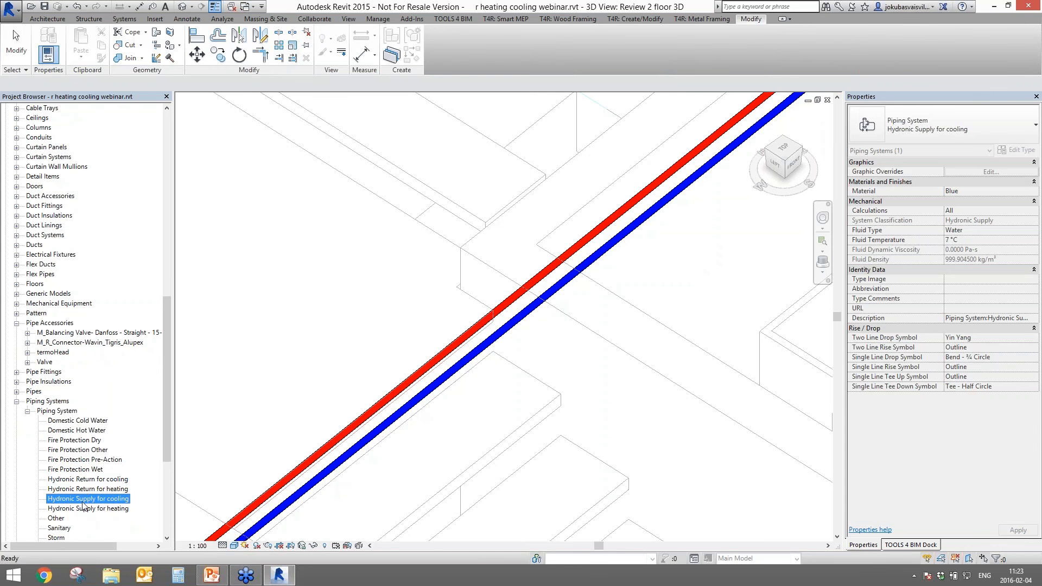
pyautogui.doubleClick(84, 490)
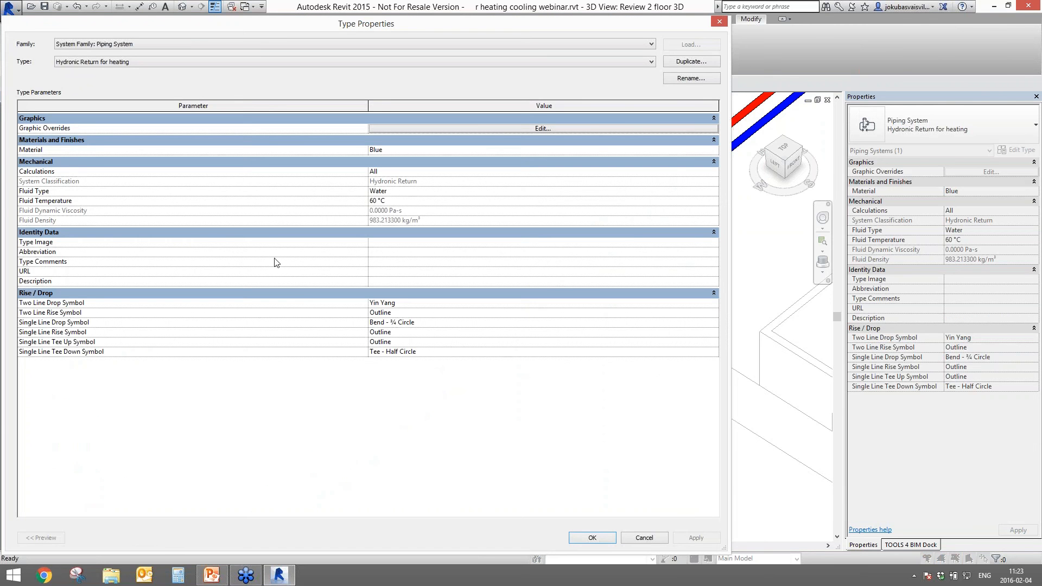
pyautogui.click(405, 201)
pyautogui.click(597, 538)
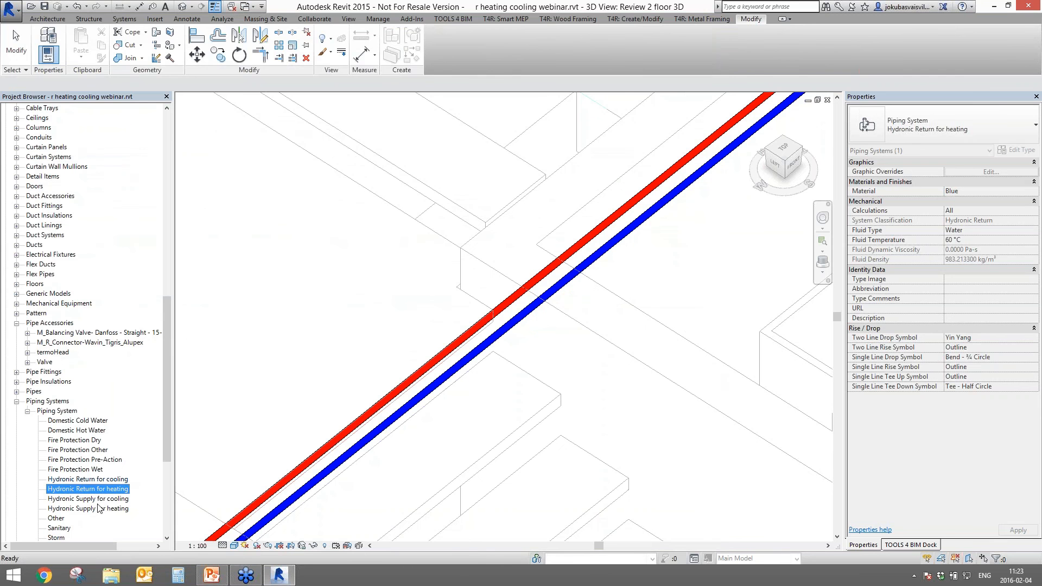
# - Confirm Hydronic Supply for heating has an 82 °C fluid temperature, then clear the selection
pyautogui.doubleClick(101, 509)
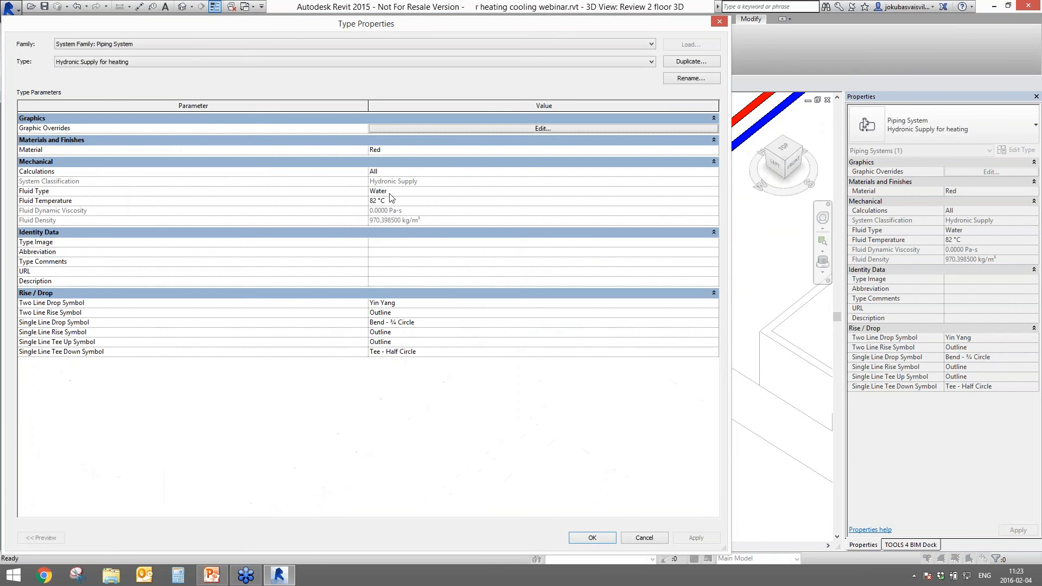
pyautogui.click(390, 200)
pyautogui.click(720, 22)
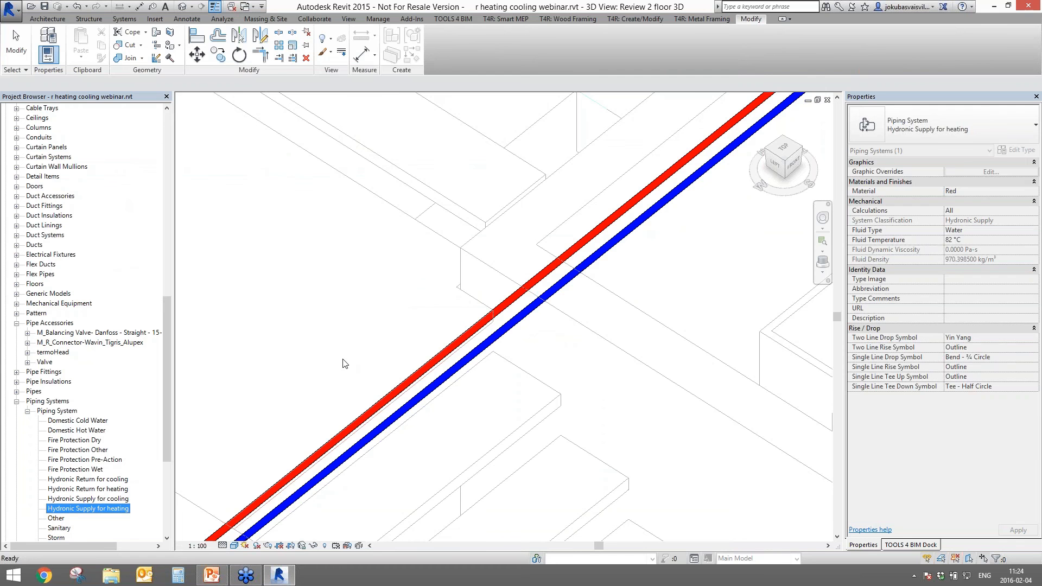
pyautogui.click(345, 336)
pyautogui.scroll(-5, 434, 303)
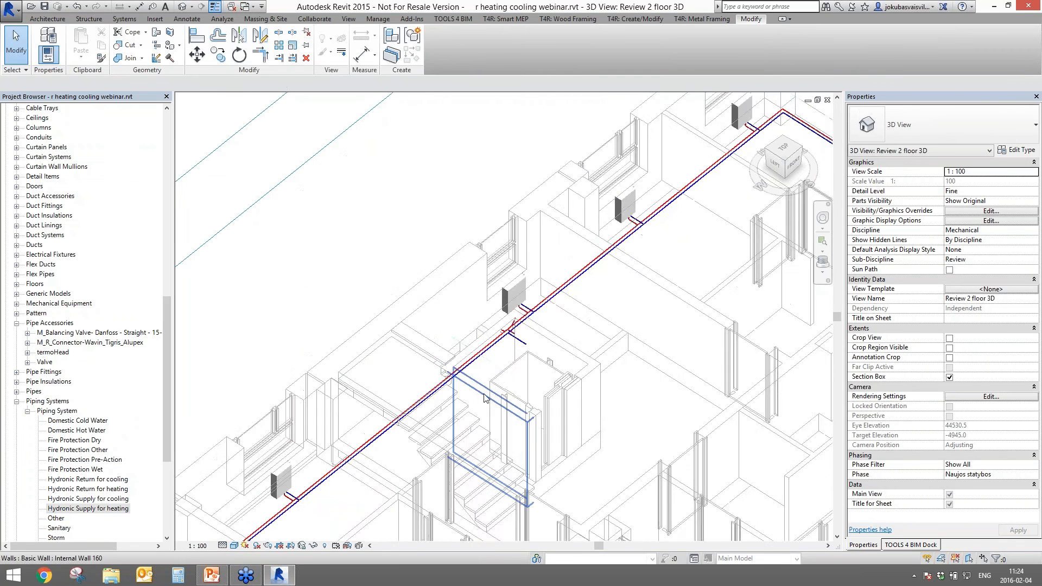
pyautogui.keyDown('shift'); pyautogui.moveTo(485, 398); pyautogui.dragTo(427, 396, button='middle'); pyautogui.keyUp('shift')
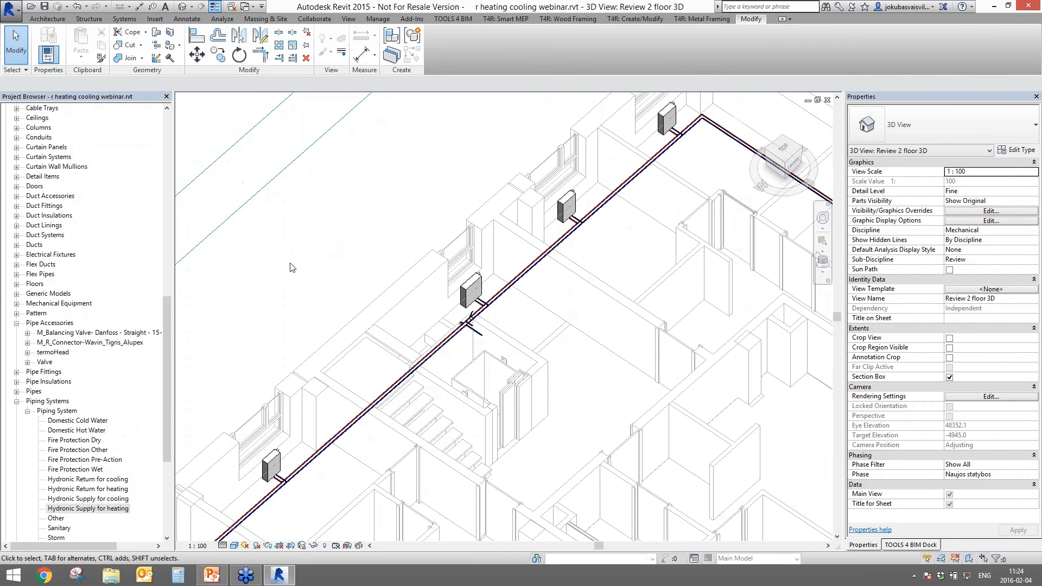
pyautogui.scroll(-3, 308, 275)
pyautogui.moveTo(320, 304); pyautogui.dragTo(519, 212, button='middle')
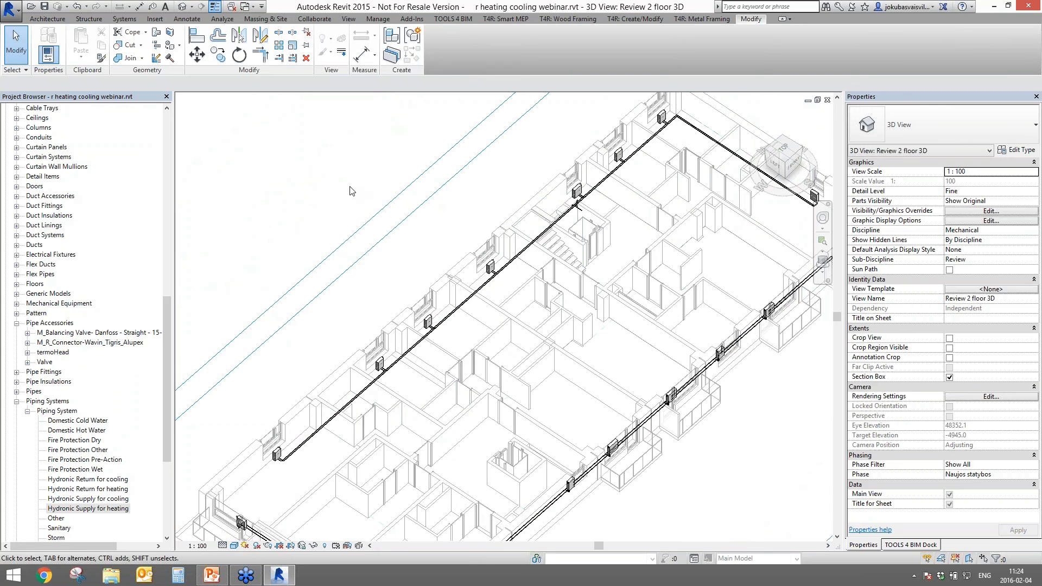
# - Close the 3D view and open the 1 Level reflected ceiling plan
pyautogui.click(826, 100)
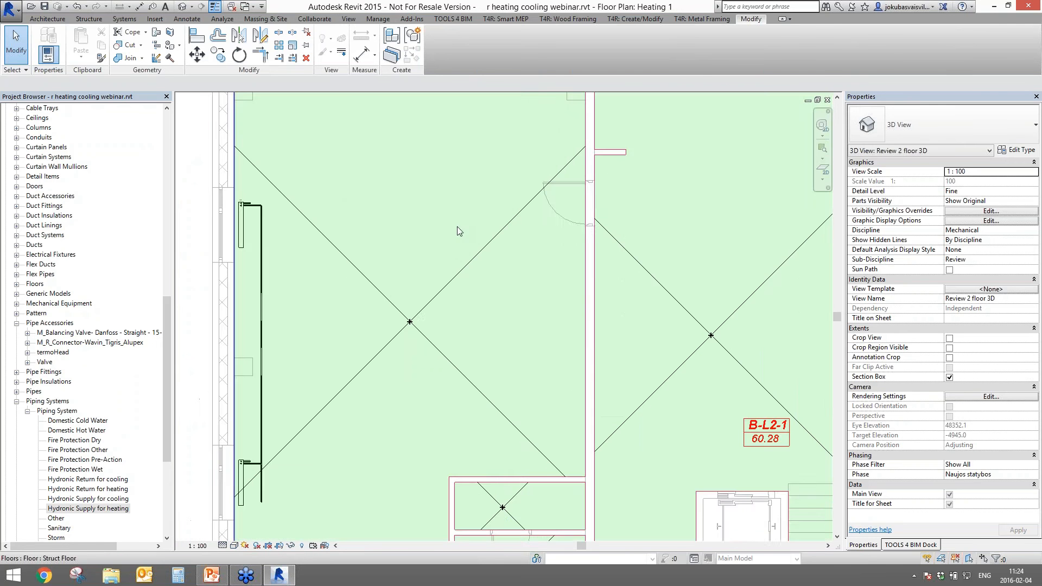
pyautogui.scroll(-3, 428, 214)
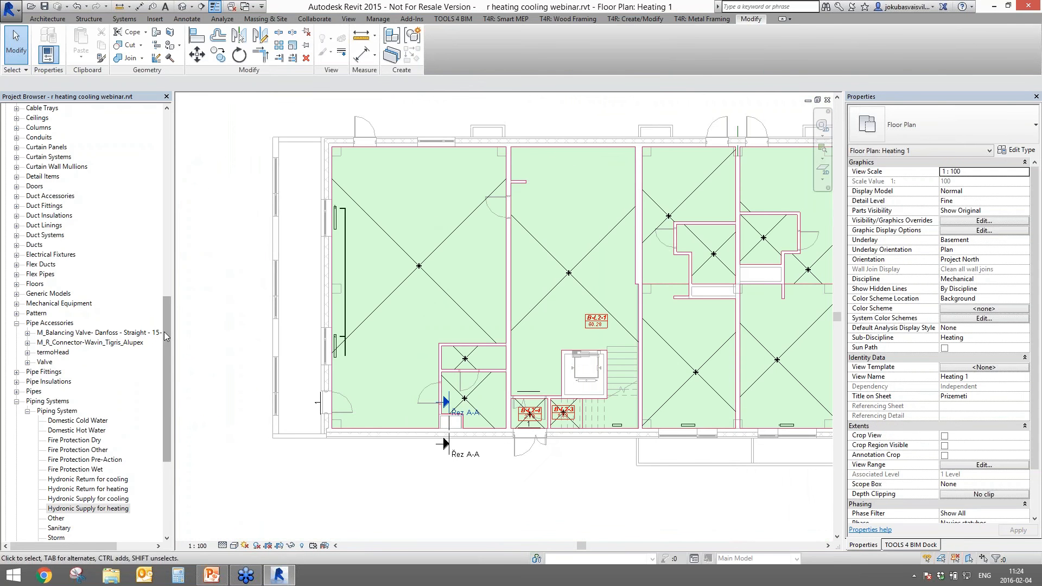
pyautogui.moveTo(165, 331); pyautogui.dragTo(165, 147)
pyautogui.click(68, 332)
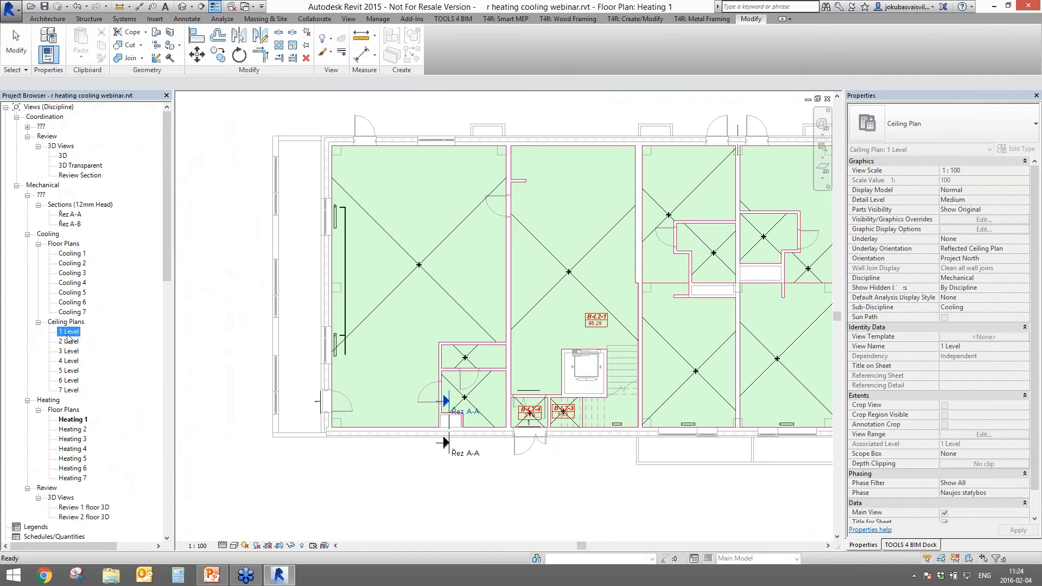
pyautogui.doubleClick(68, 333)
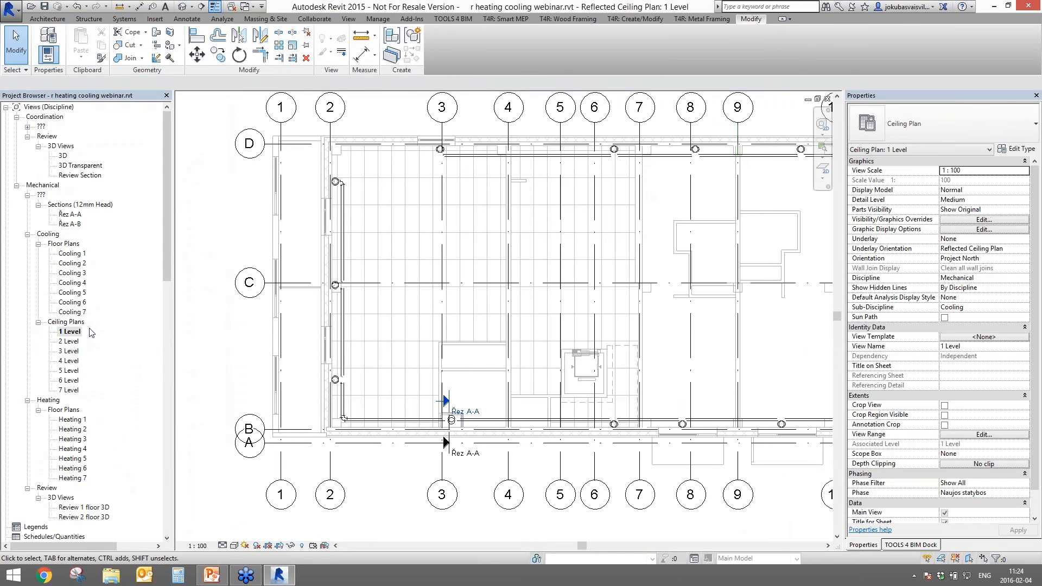
# - Review the Mechanical Equipment types: 1 Ton 4-way cassette and 1.3 Ton ceiling-suspended indoor units
pyautogui.moveTo(166, 259); pyautogui.dragTo(138, 436)
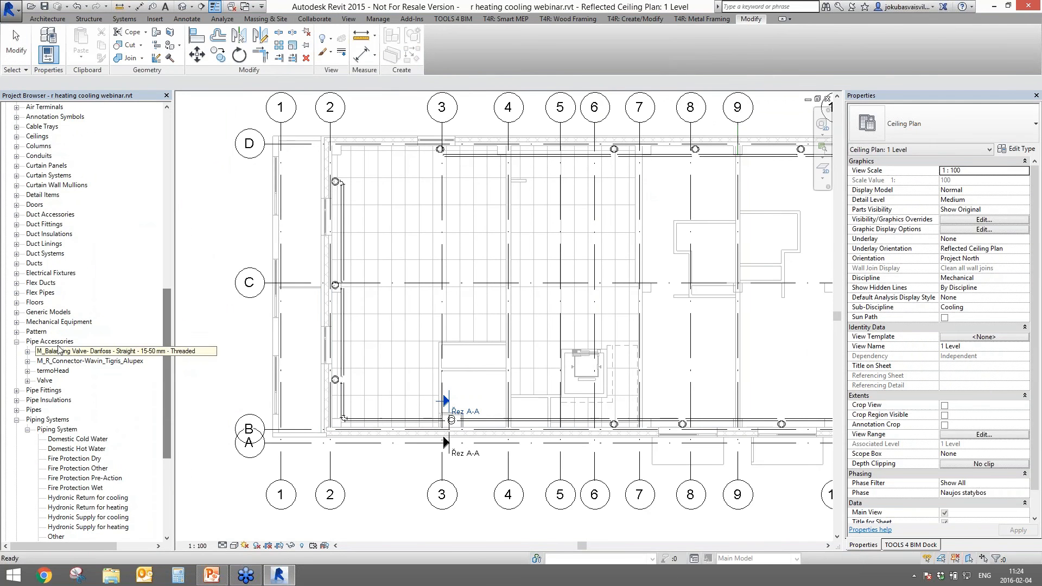
pyautogui.click(55, 430)
pyautogui.click(44, 323)
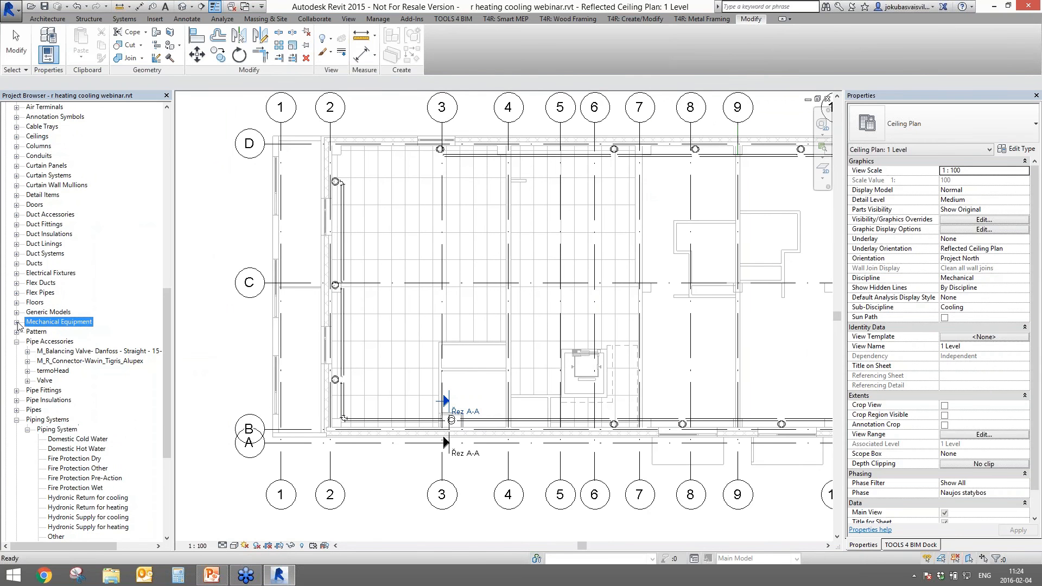
pyautogui.click(17, 322)
pyautogui.click(65, 351)
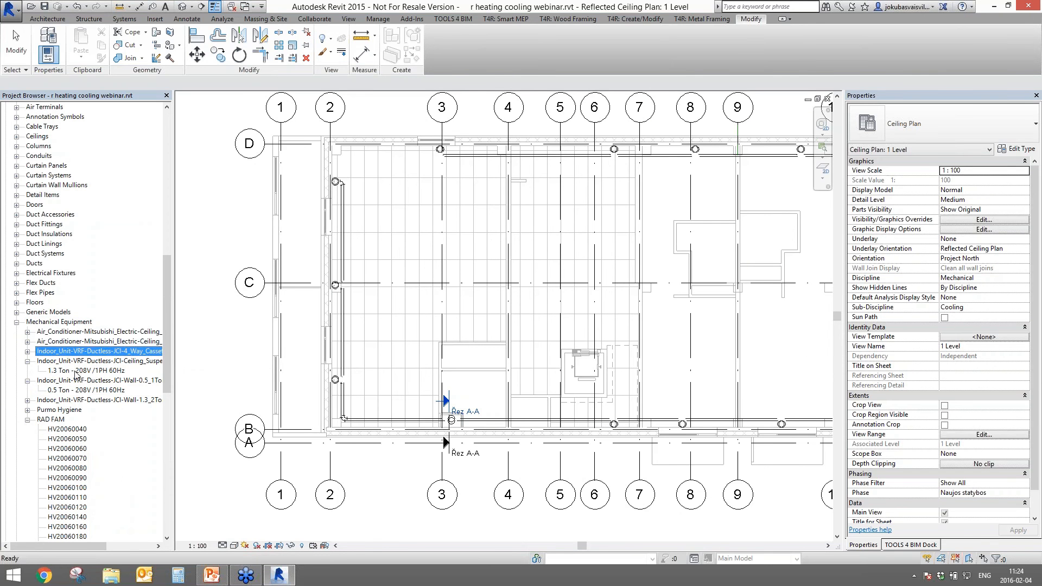
pyautogui.click(76, 371)
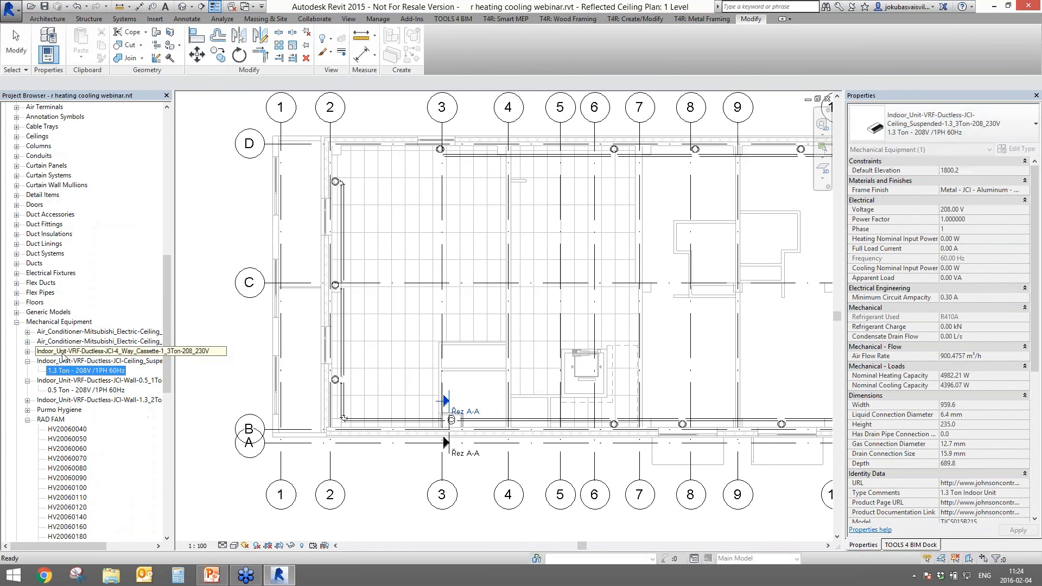
pyautogui.click(93, 351)
pyautogui.click(27, 351)
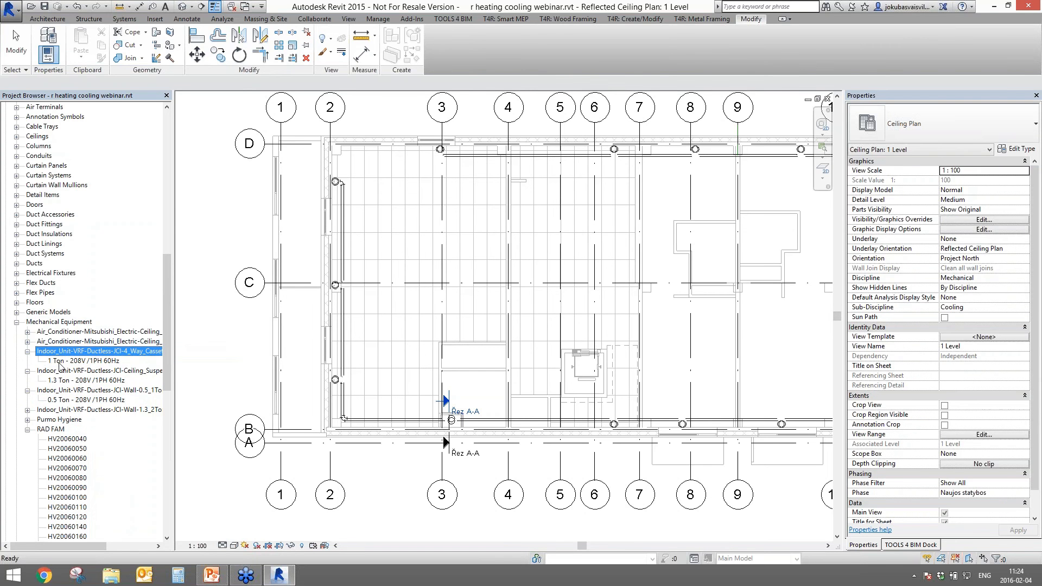
pyautogui.click(84, 361)
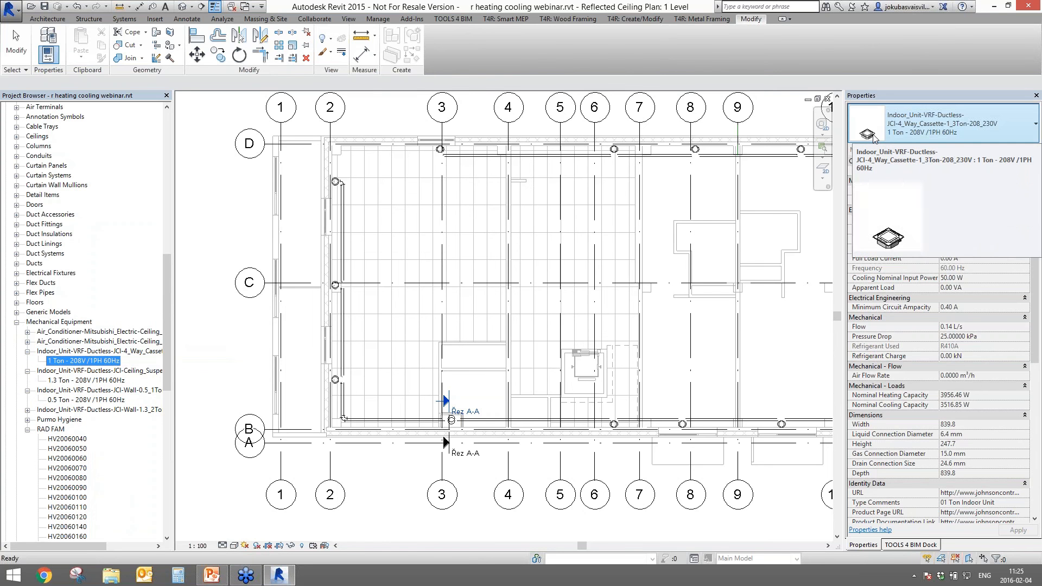
pyautogui.click(103, 380)
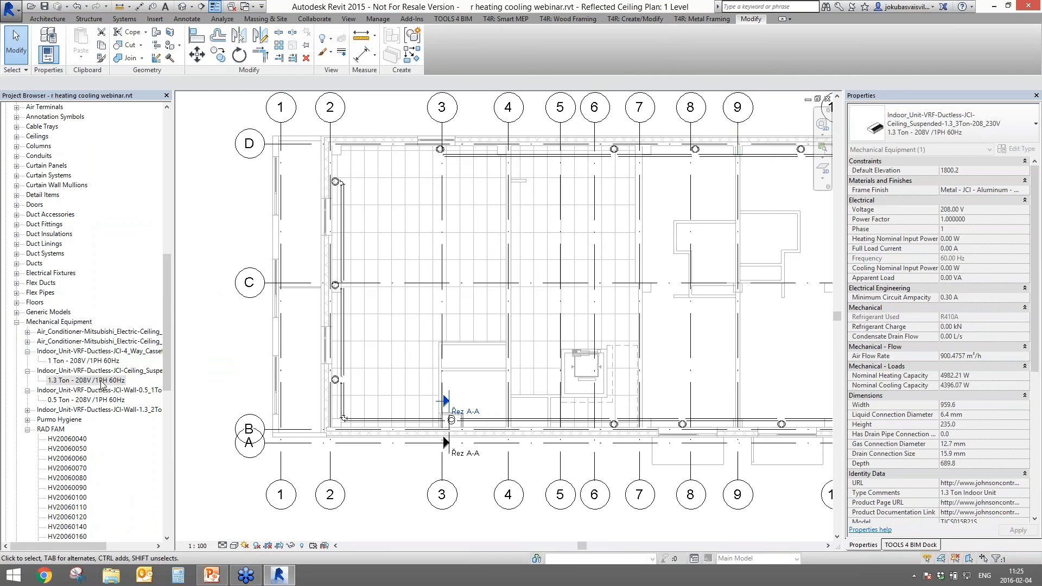
pyautogui.click(225, 259)
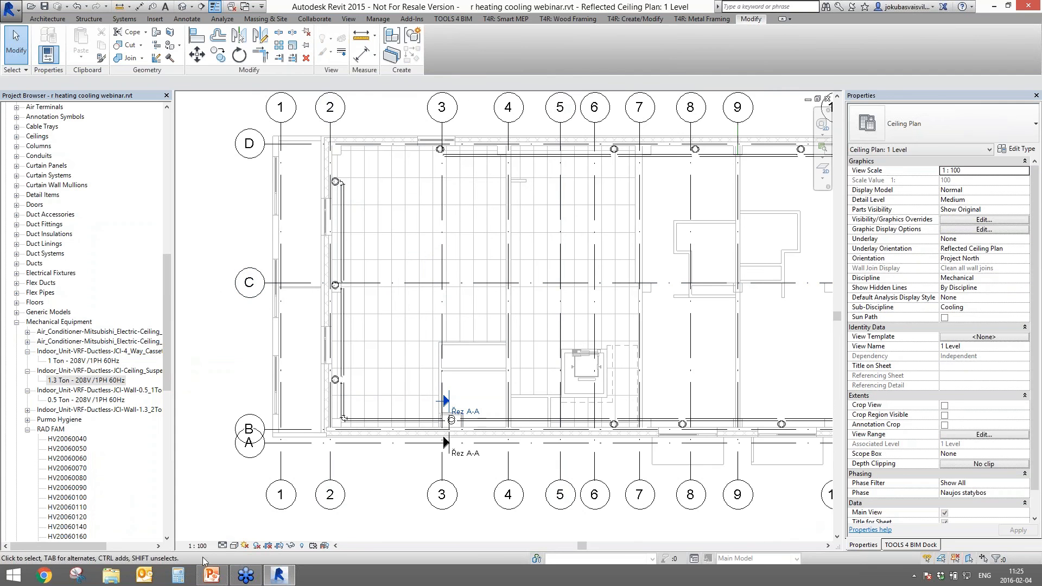
# - Set the ceiling plan's detail level to Fine and zoom out to the whole floor
pyautogui.click(223, 545)
pyautogui.click(236, 543)
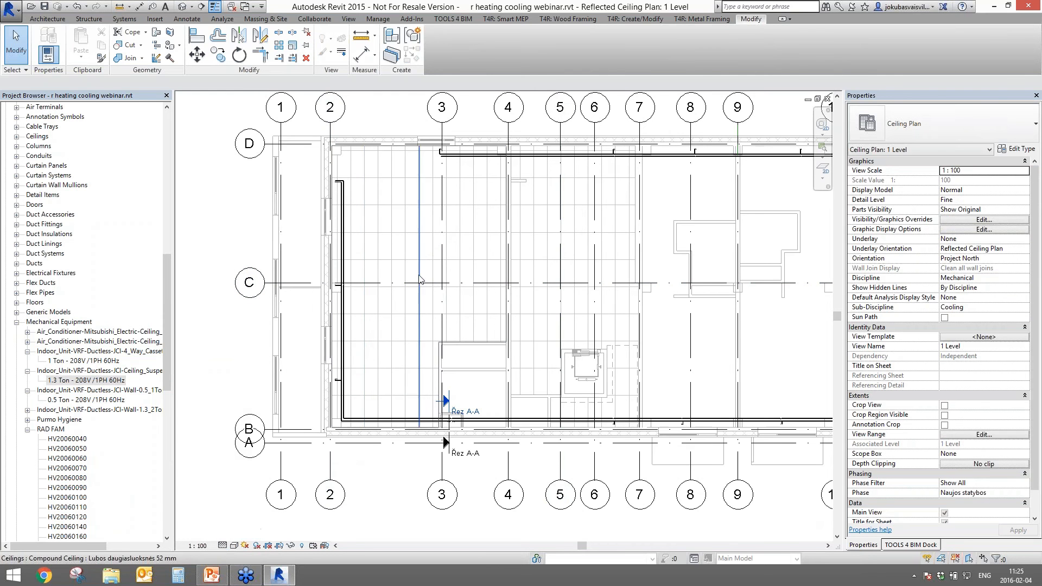
pyautogui.scroll(-1, 412, 275)
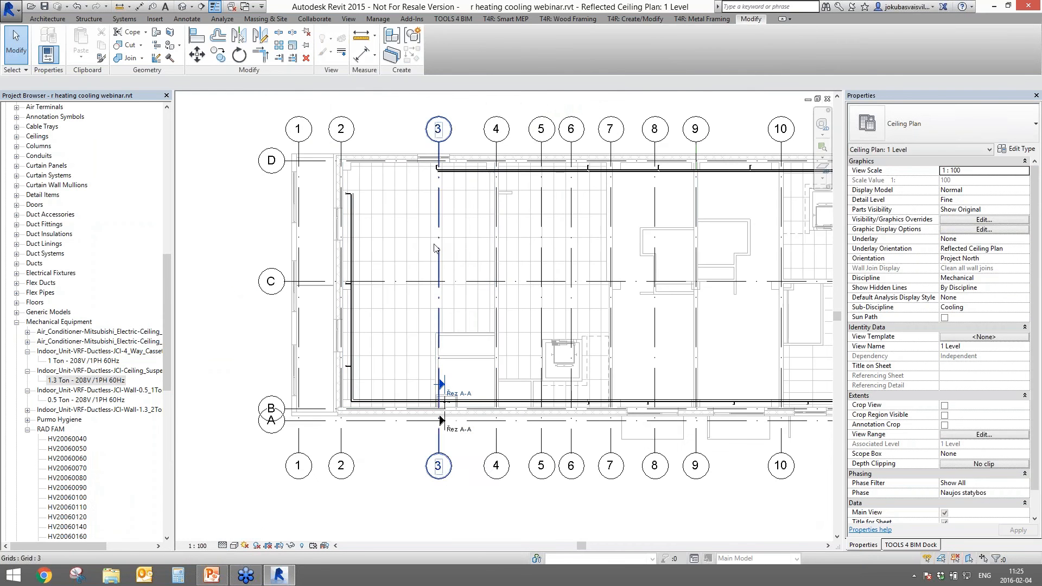
pyautogui.moveTo(170, 289); pyautogui.dragTo(170, 157)
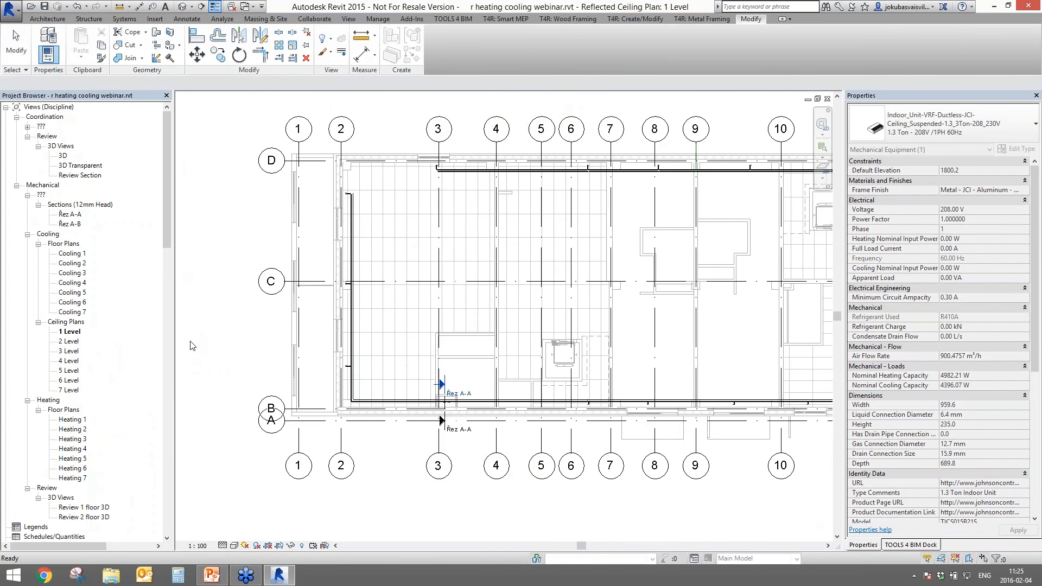
pyautogui.scroll(-2, 472, 429)
pyautogui.moveTo(472, 433); pyautogui.dragTo(378, 441, button='middle')
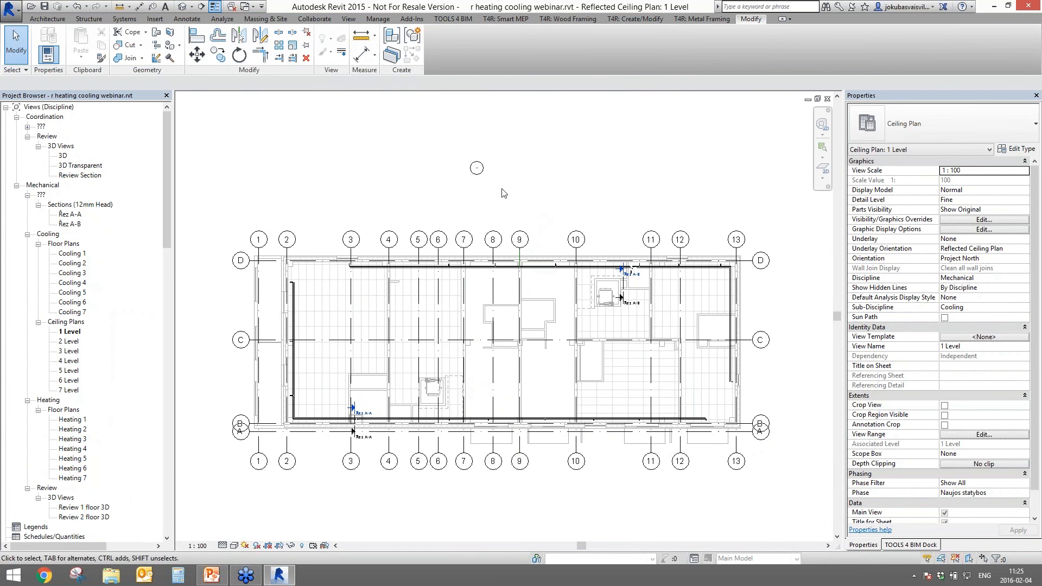
# - Open R-Heating in the TOOLS 4 BIM Dock and expand its Insert/Modify Radiators commands
pyautogui.click(69, 332)
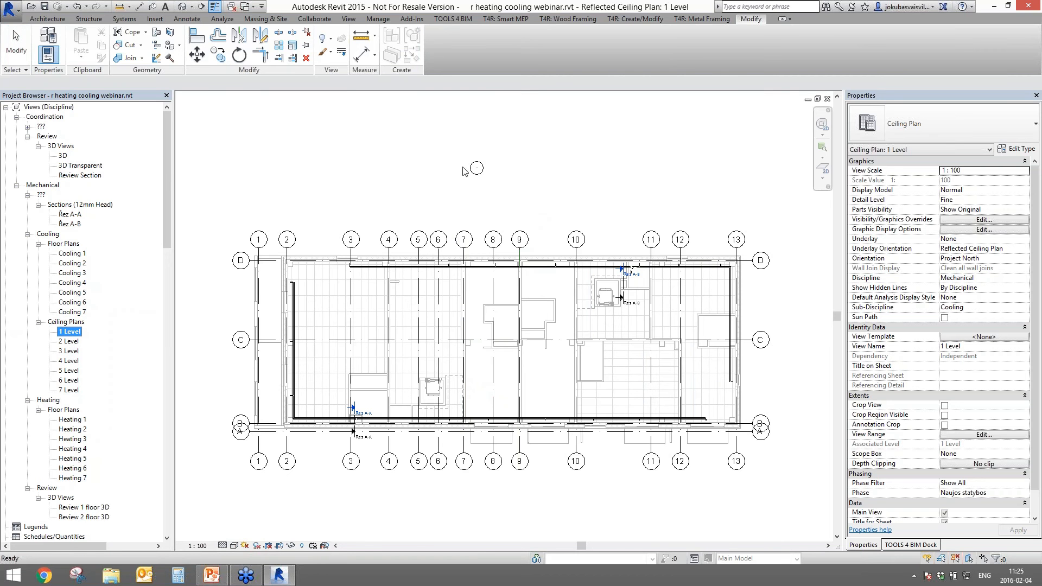
pyautogui.click(892, 547)
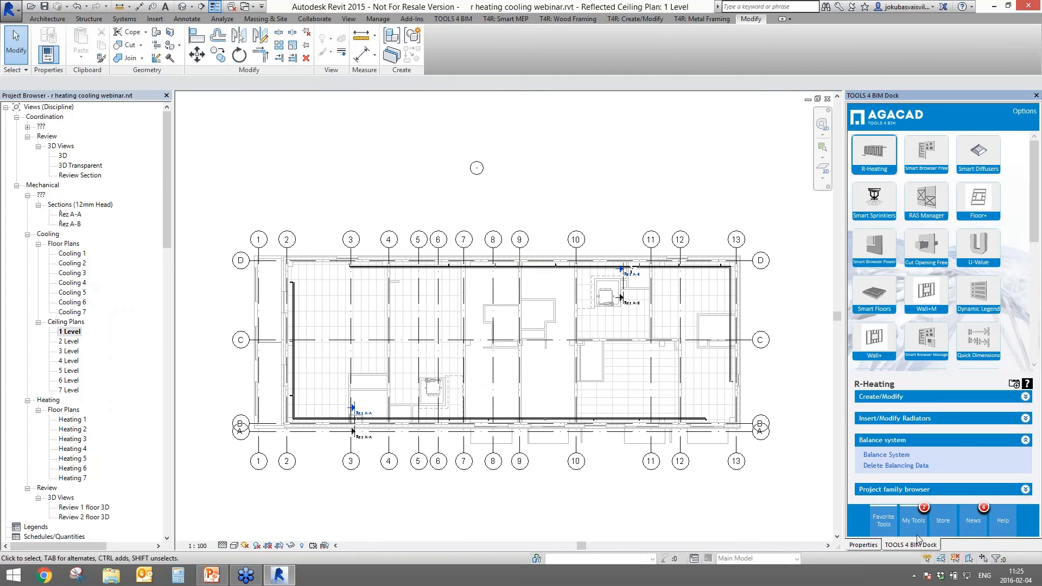
pyautogui.click(888, 161)
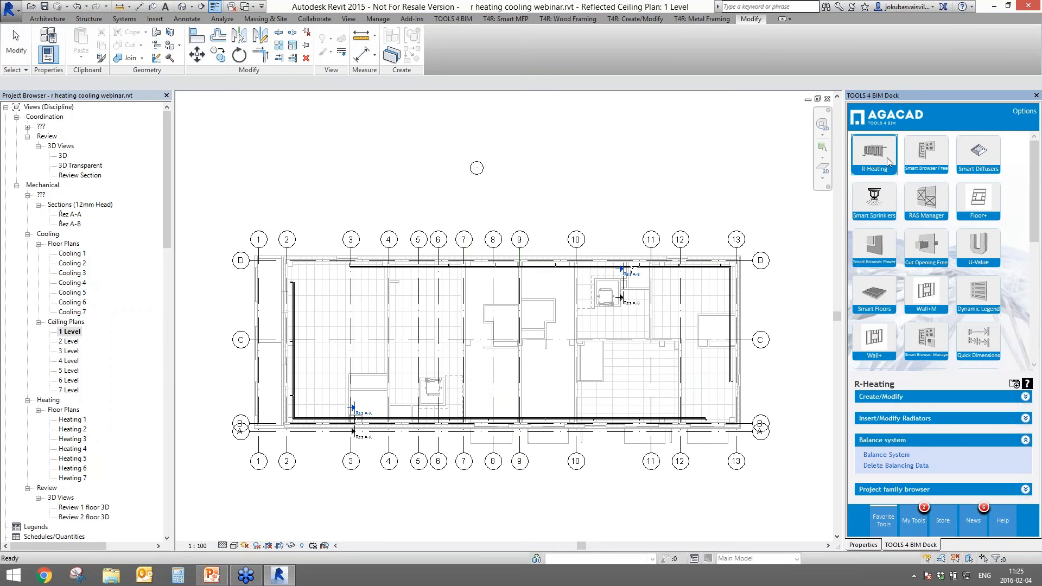
pyautogui.click(875, 419)
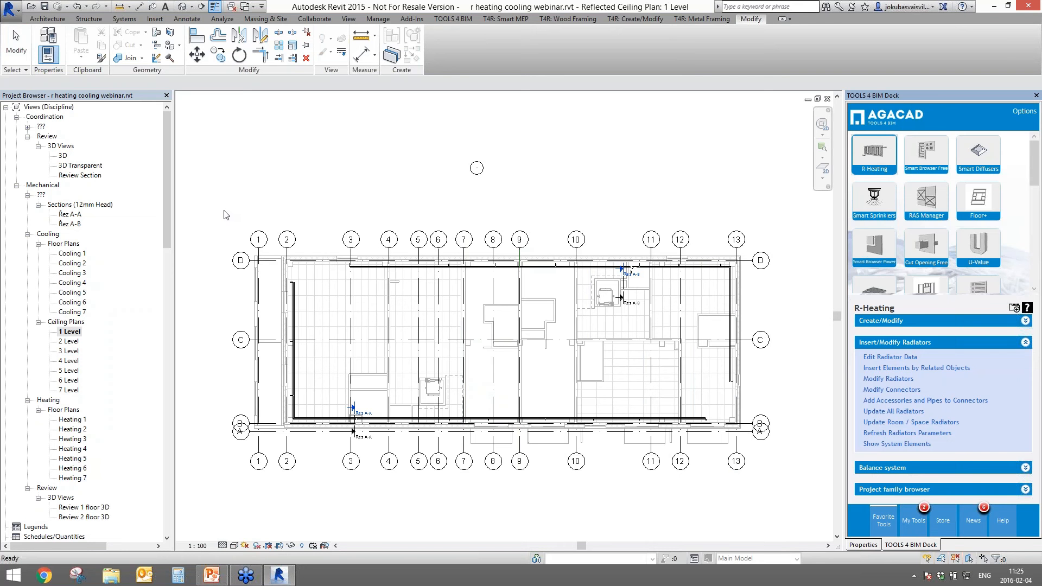
pyautogui.click(251, 215)
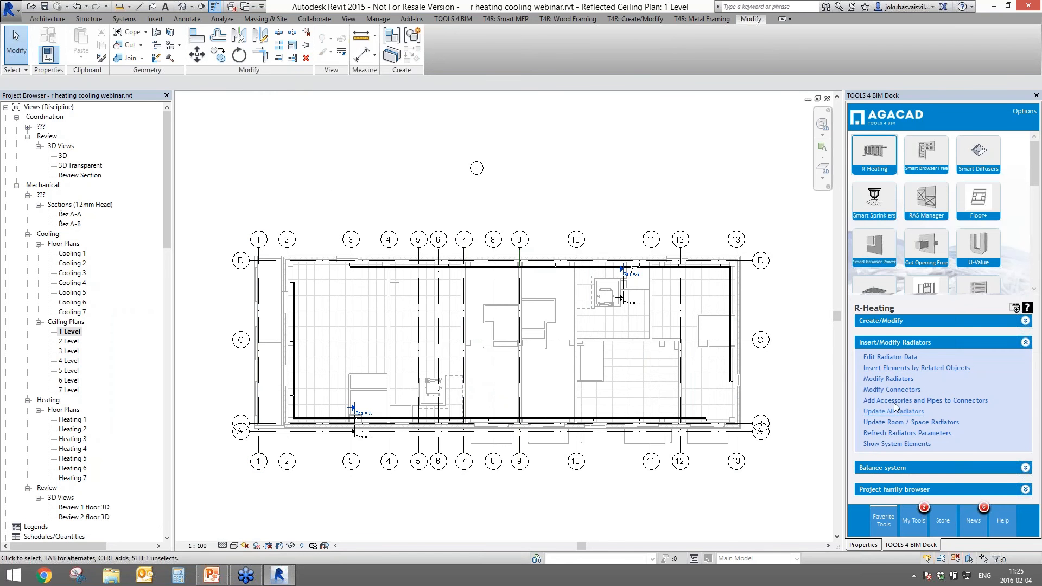
# - Start Insert Elements by Related Objects with Rooms as the related category
pyautogui.click(887, 368)
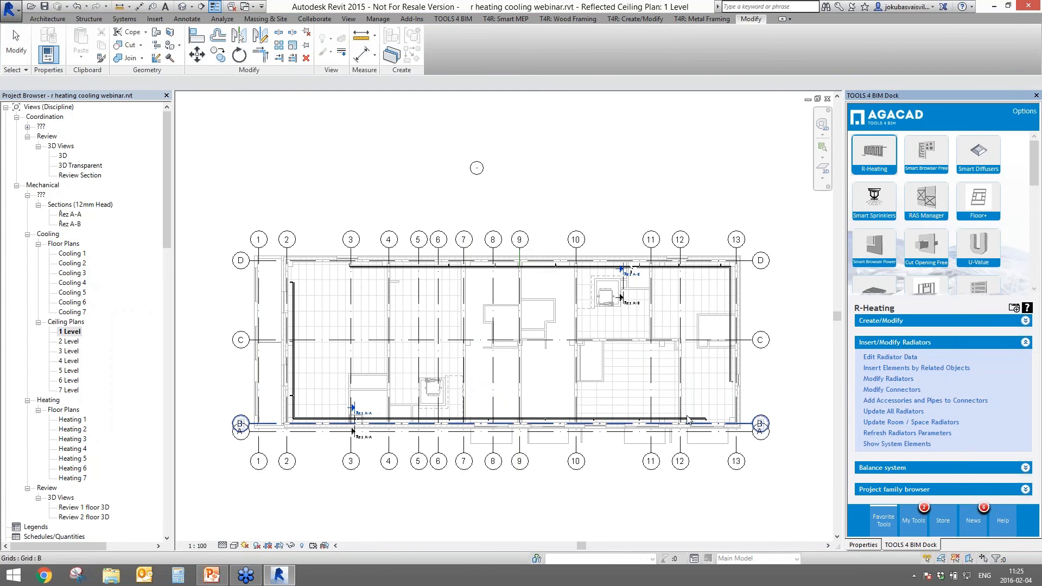
pyautogui.click(622, 420)
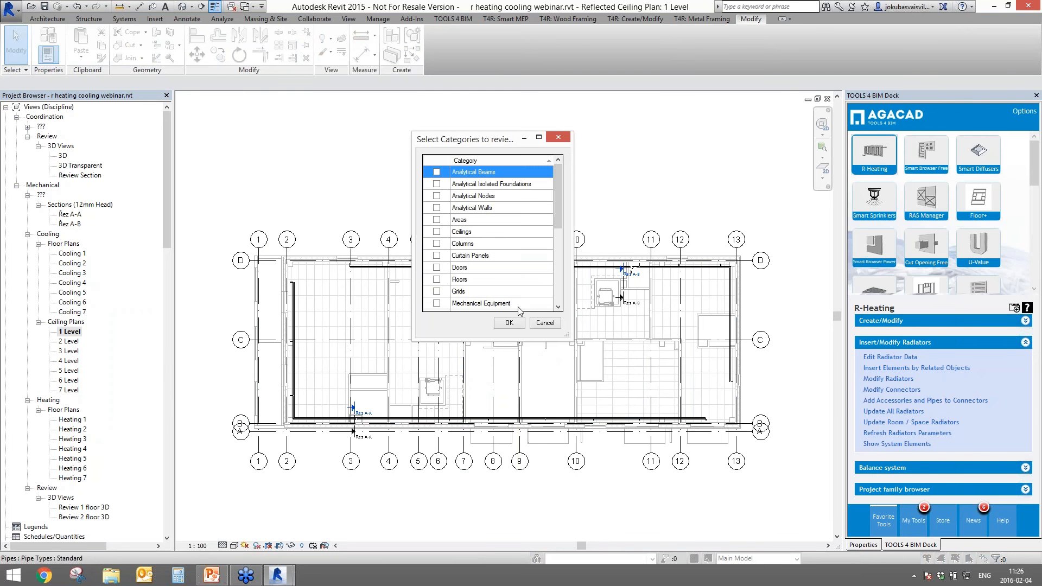
pyautogui.scroll(-2, 514, 245)
pyautogui.click(465, 305)
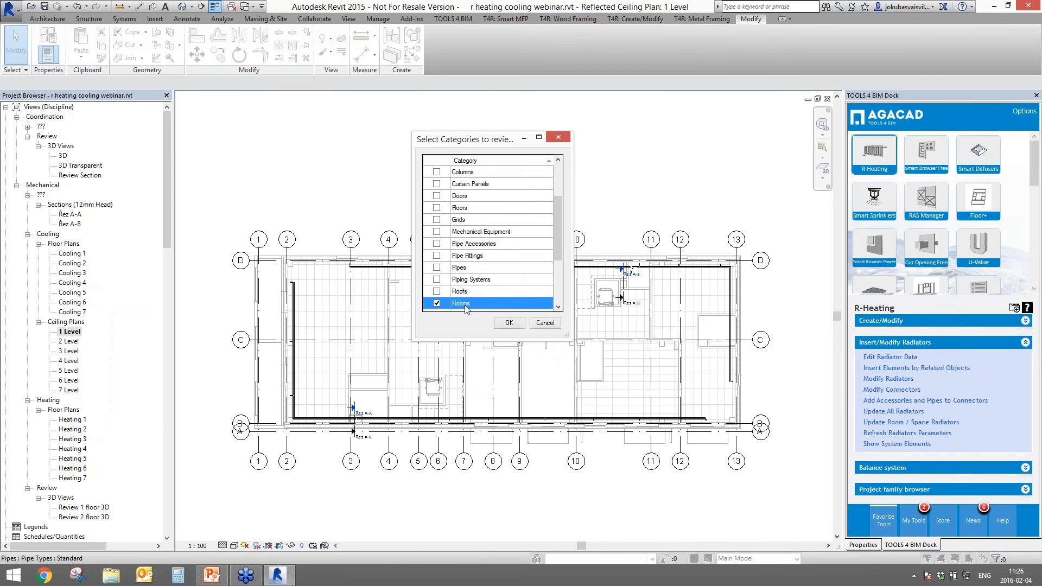
pyautogui.click(508, 323)
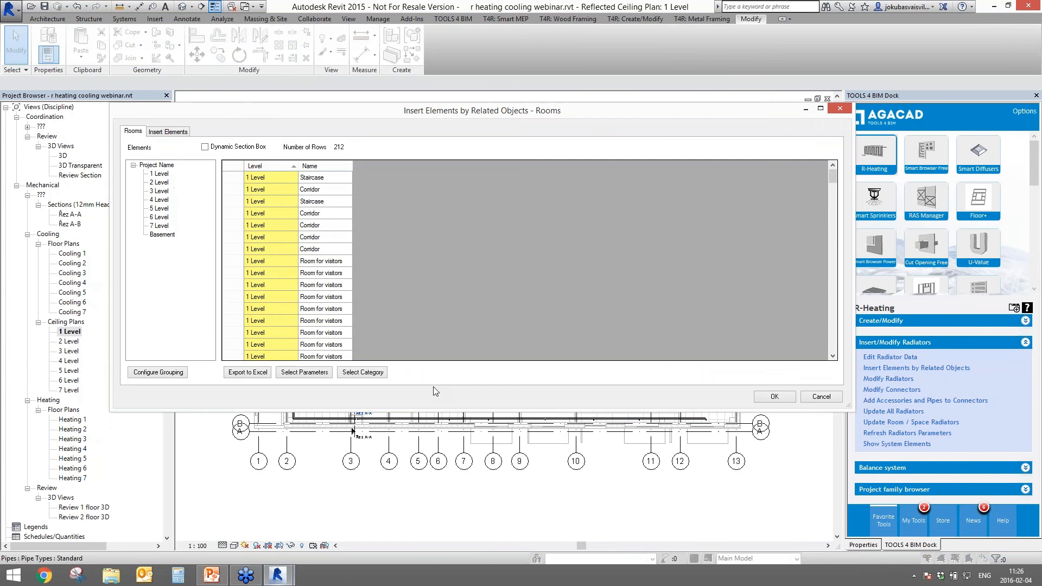
# - Add the 1 Ton 4-way cassette indoor unit type to the elements to insert
pyautogui.click(170, 132)
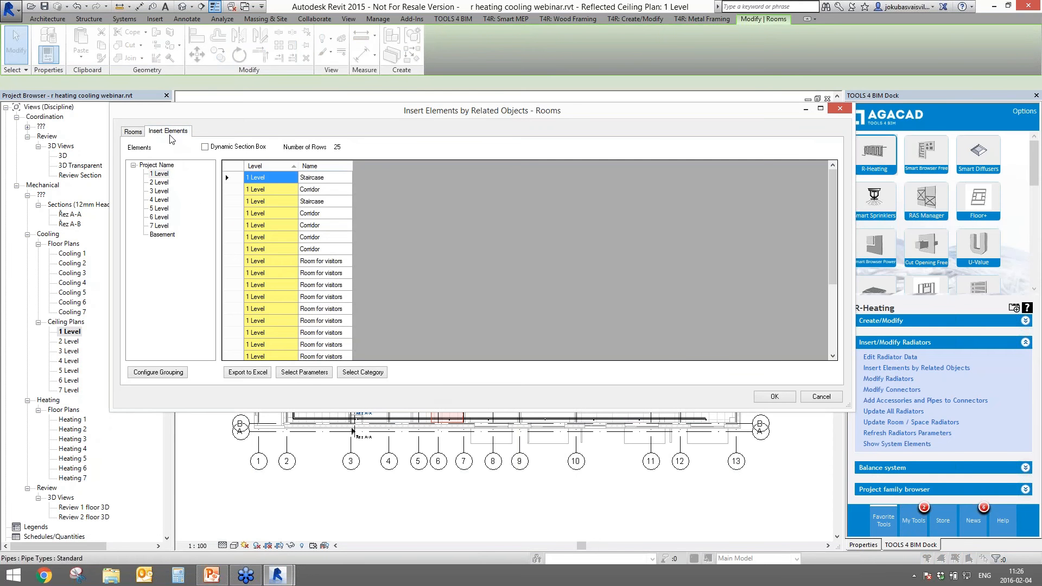
pyautogui.click(149, 215)
pyautogui.click(146, 208)
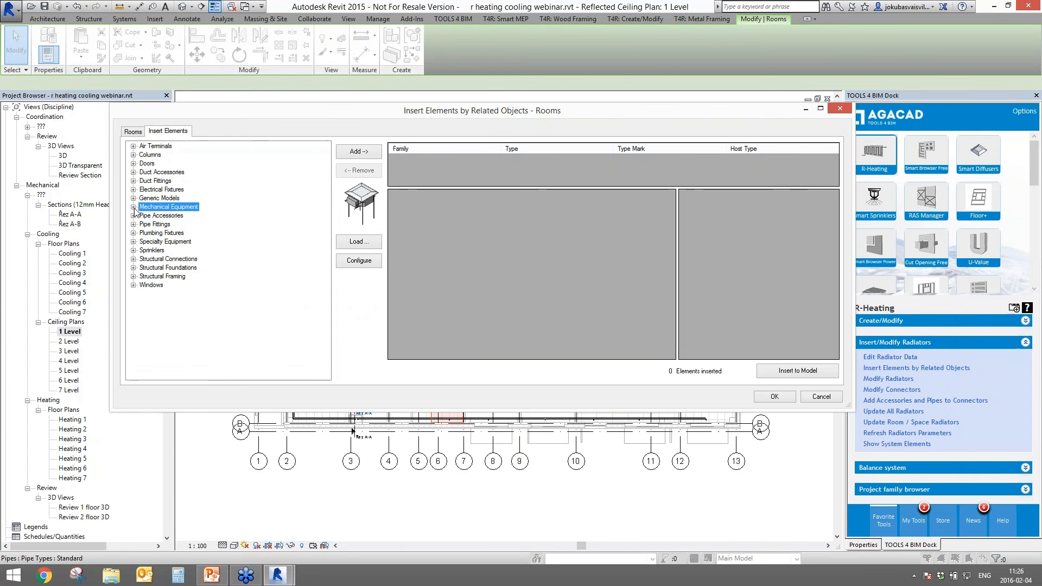
pyautogui.click(133, 207)
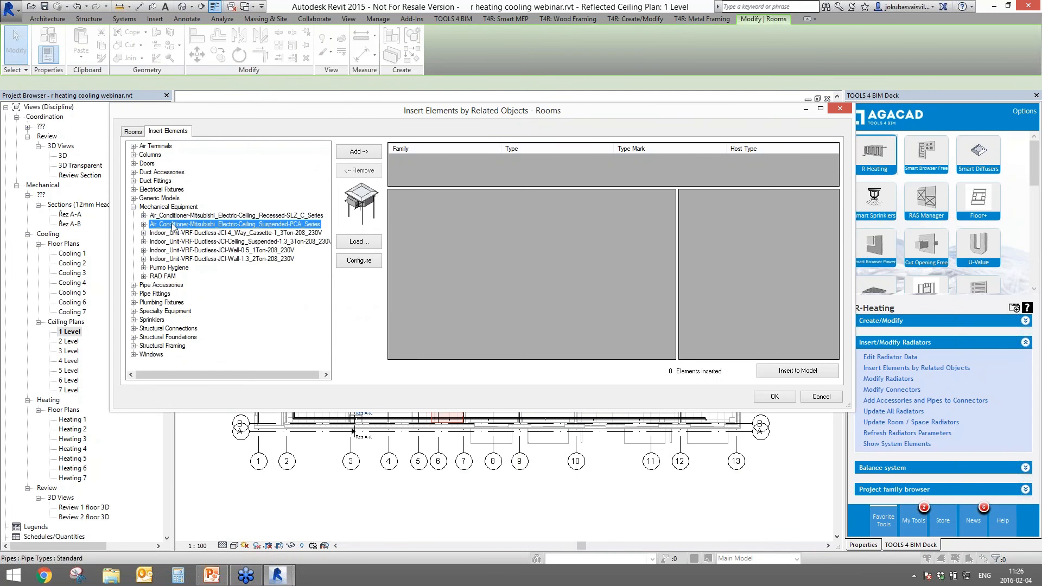
pyautogui.click(154, 233)
pyautogui.click(144, 232)
pyautogui.click(192, 242)
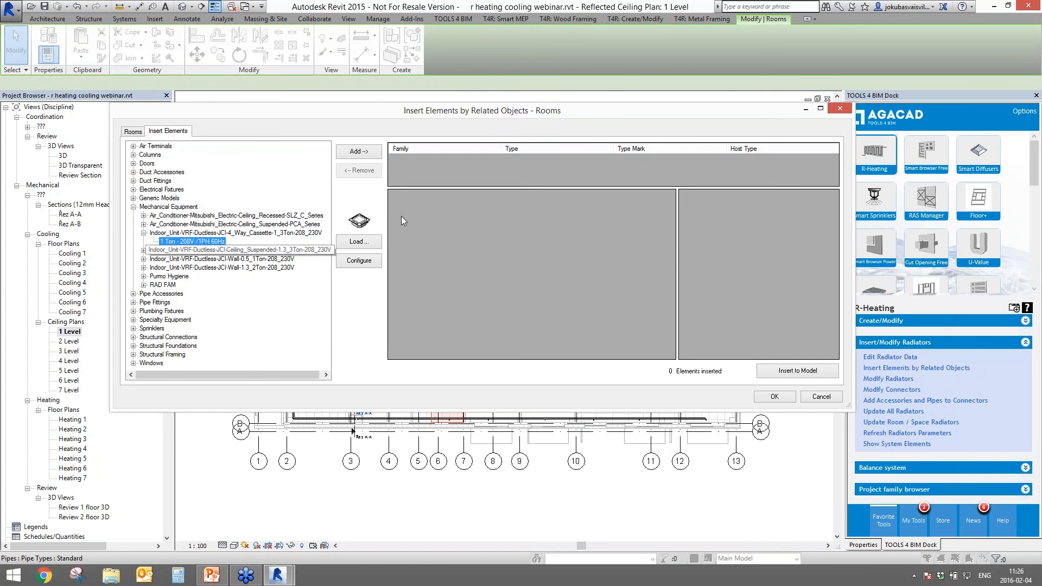
pyautogui.click(358, 151)
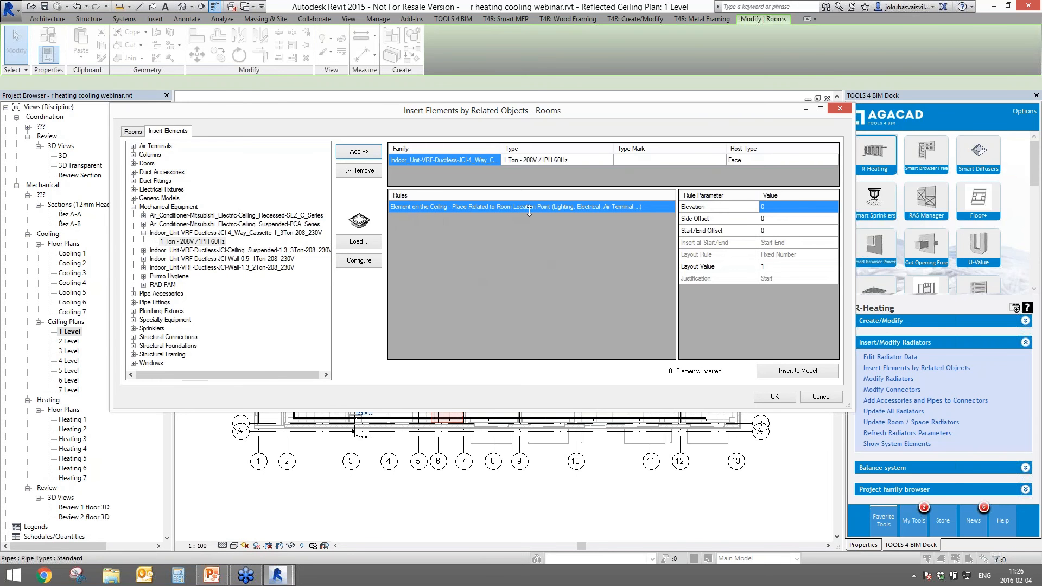
# - Insert the cassette units at the room centres and close the insertion window
pyautogui.moveTo(561, 111); pyautogui.dragTo(548, 428)
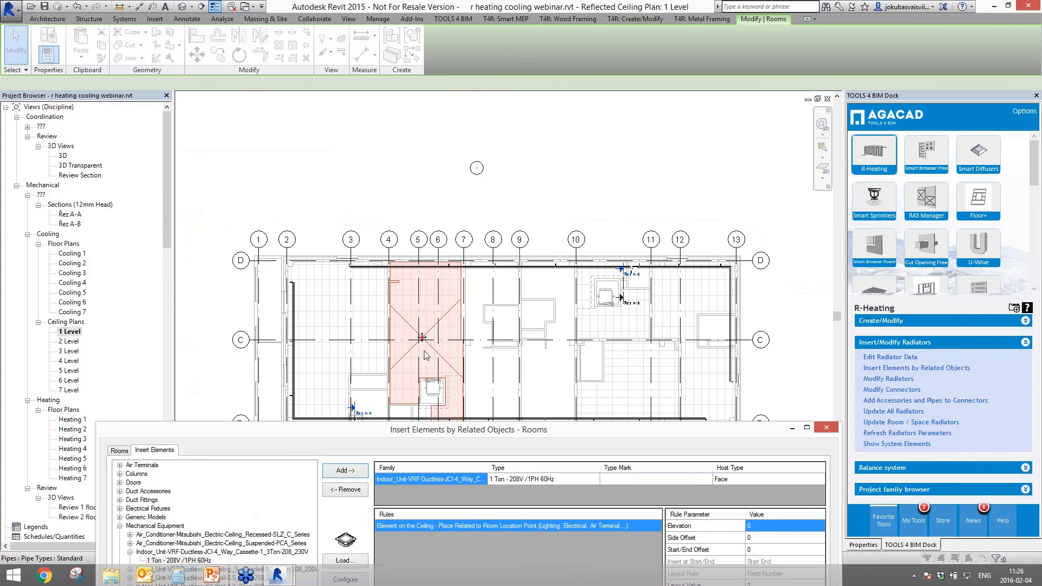
pyautogui.moveTo(453, 428); pyautogui.dragTo(472, 158)
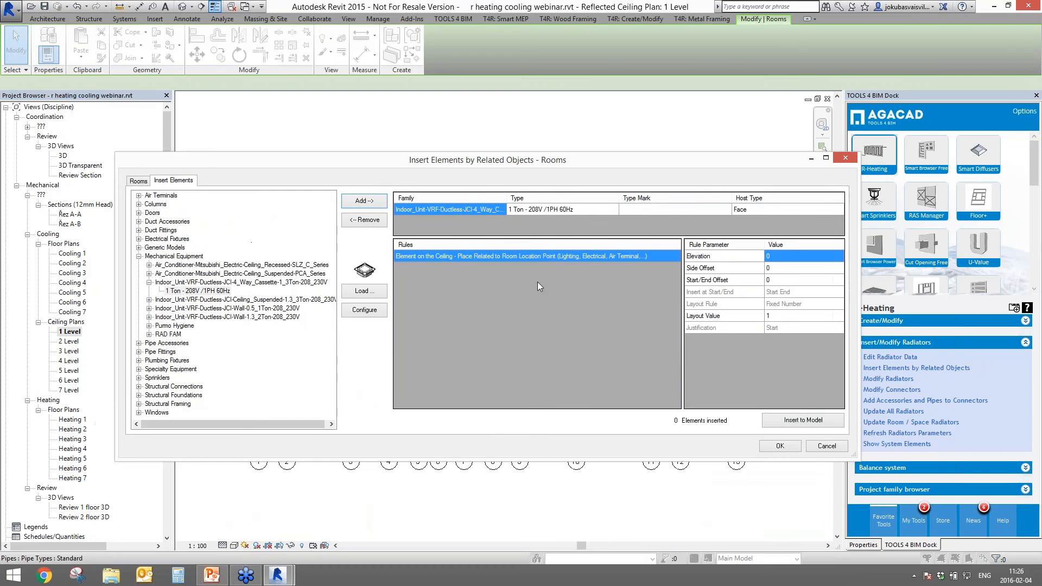
pyautogui.click(777, 421)
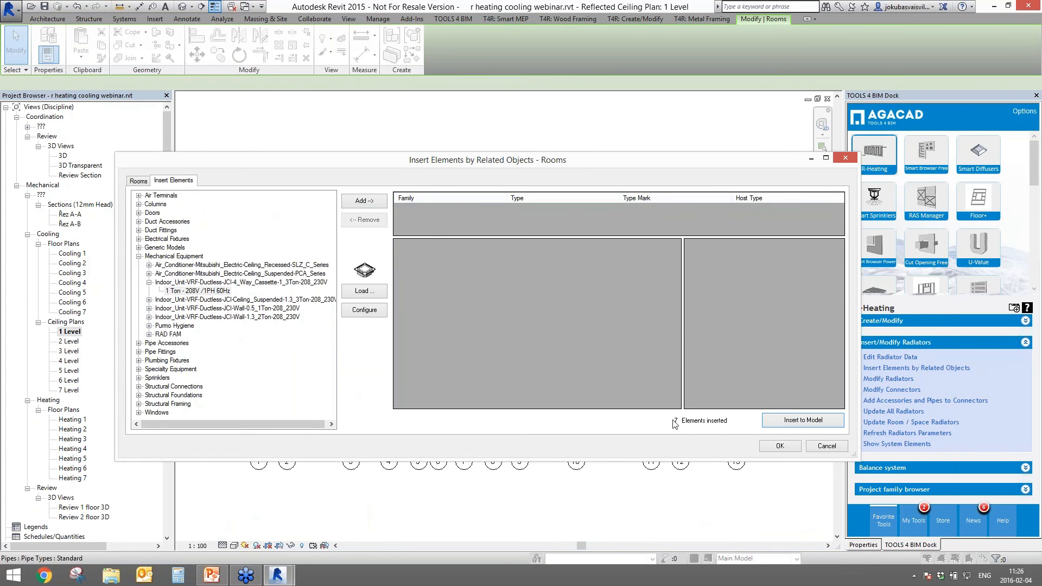
pyautogui.click(777, 447)
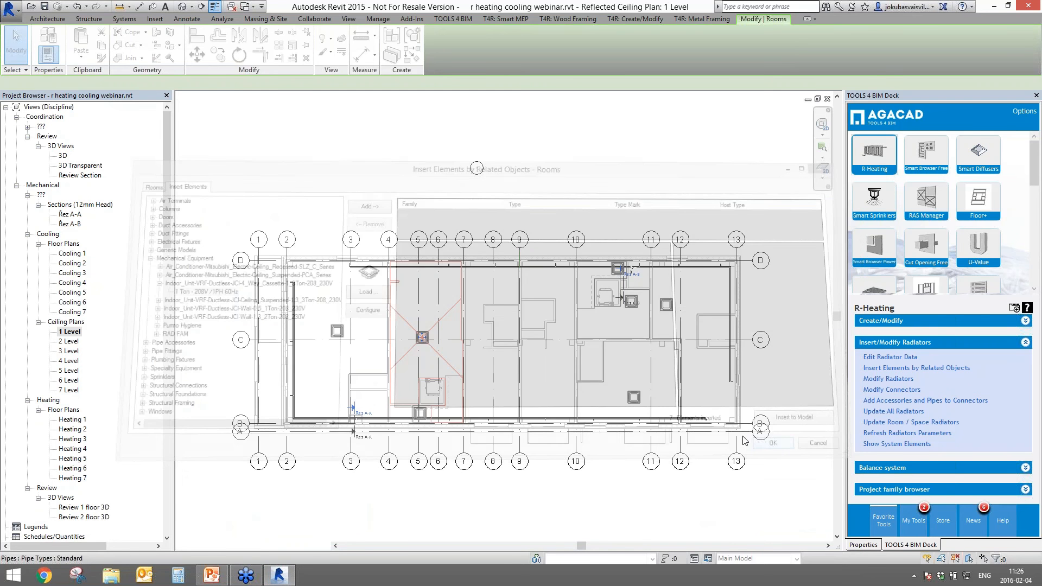
pyautogui.press('Escape')
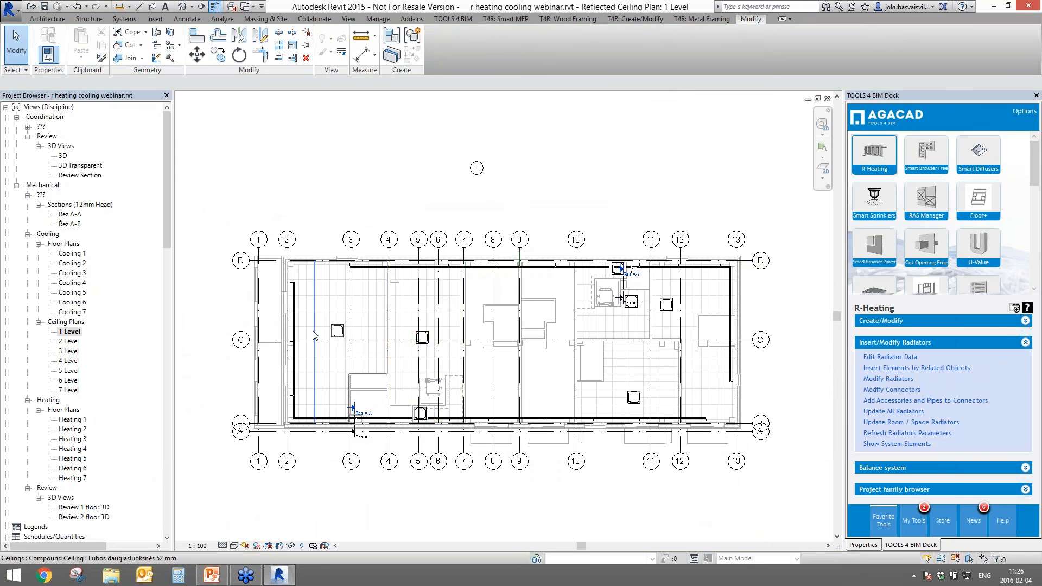
pyautogui.scroll(3, 312, 329)
pyautogui.moveTo(686, 351); pyautogui.dragTo(373, 389, button='middle')
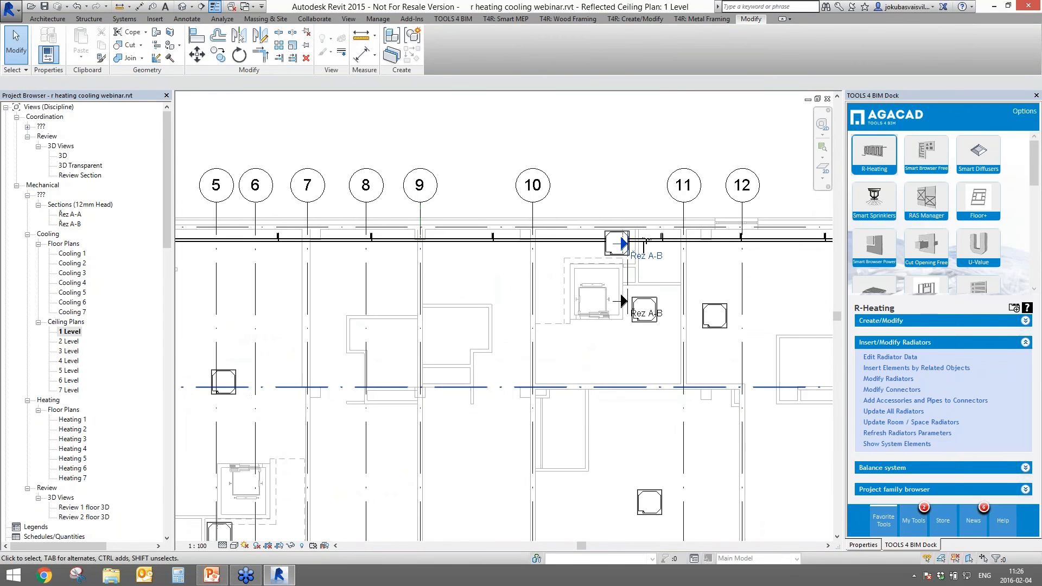
pyautogui.moveTo(616, 297); pyautogui.dragTo(500, 164, button='middle')
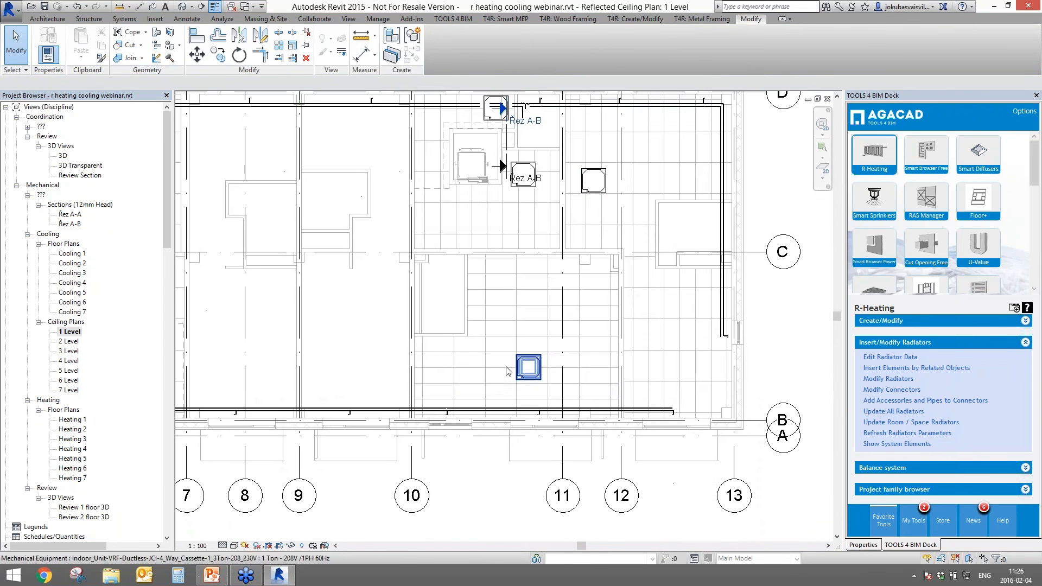
pyautogui.scroll(-2, 356, 455)
pyautogui.moveTo(356, 454); pyautogui.dragTo(629, 448, button='middle')
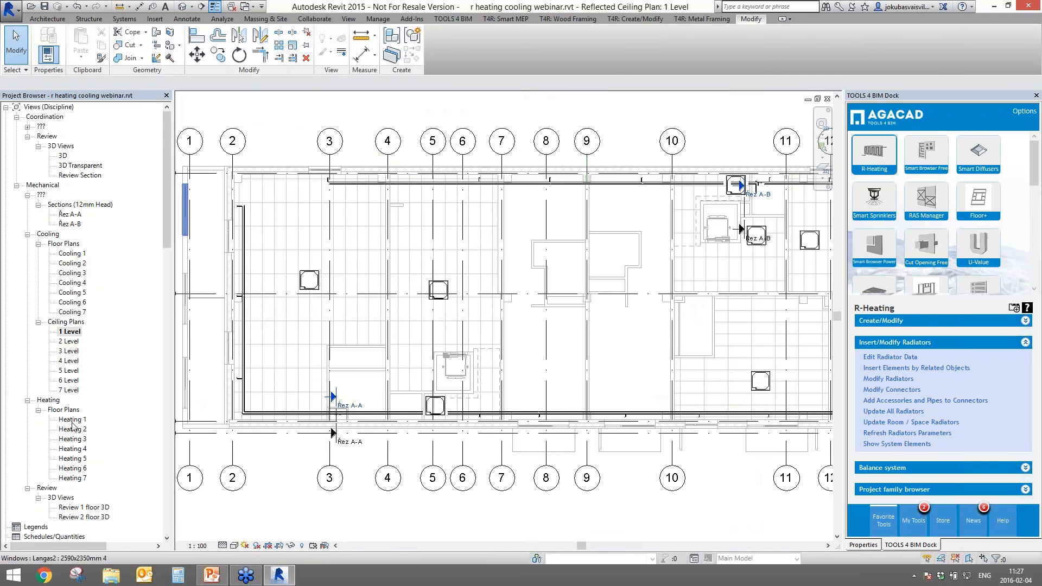
# - Open the Cooling 1 floor plan and the Review 2 floor 3D view with its section box
pyautogui.doubleClick(72, 254)
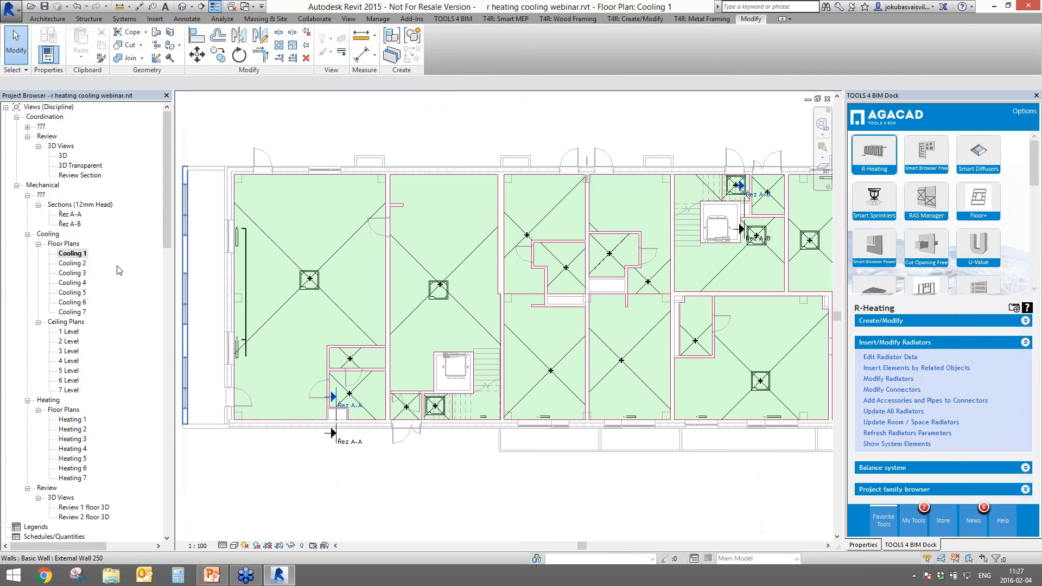
pyautogui.click(81, 517)
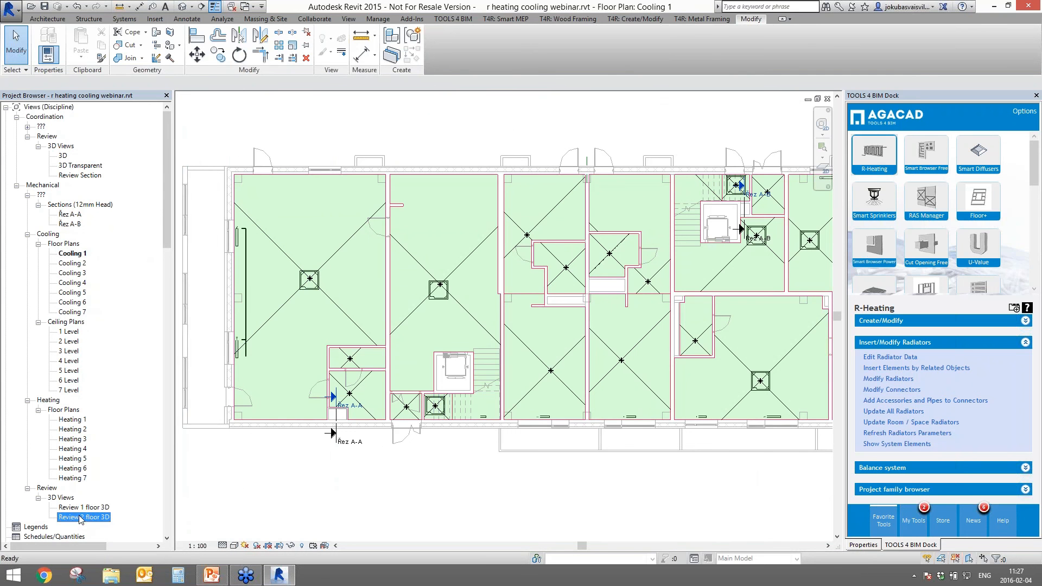
pyautogui.doubleClick(80, 517)
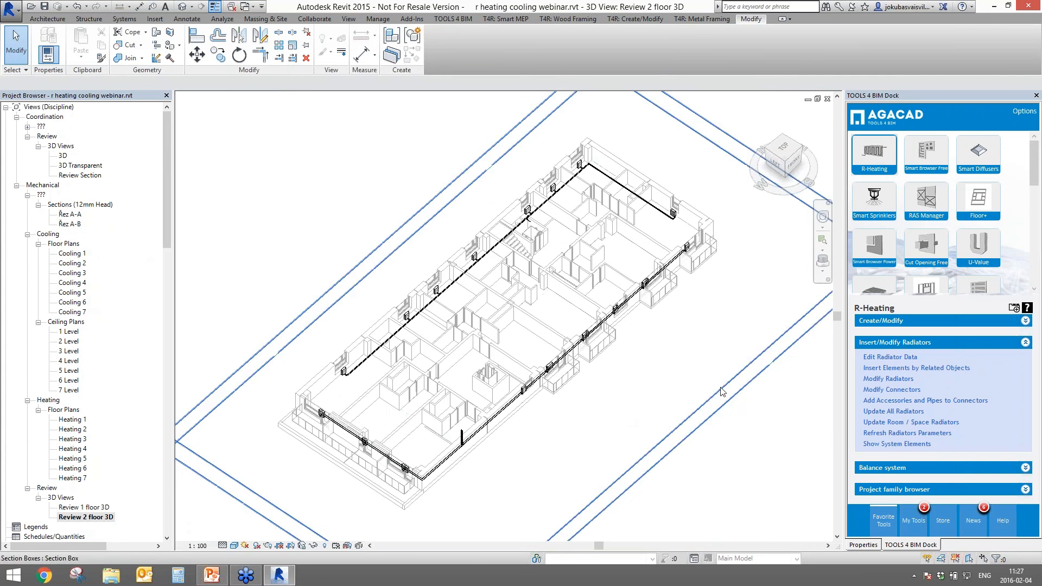
pyautogui.click(721, 392)
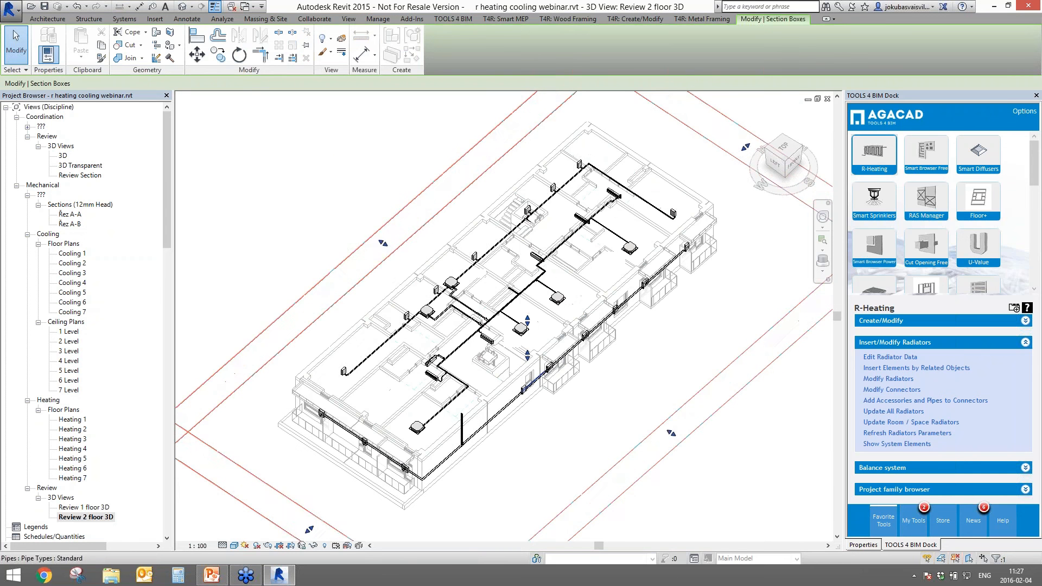
pyautogui.scroll(6, 420, 309)
pyautogui.scroll(-1, 434, 320)
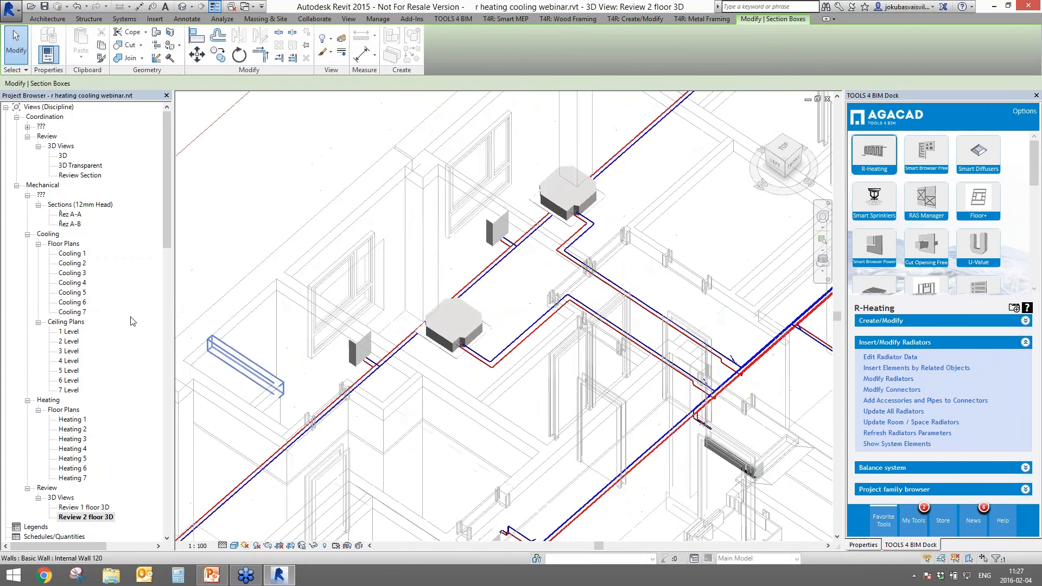
# - Open the Review 1 floor 3D view and switch its visual style to Shaded
pyautogui.doubleClick(83, 507)
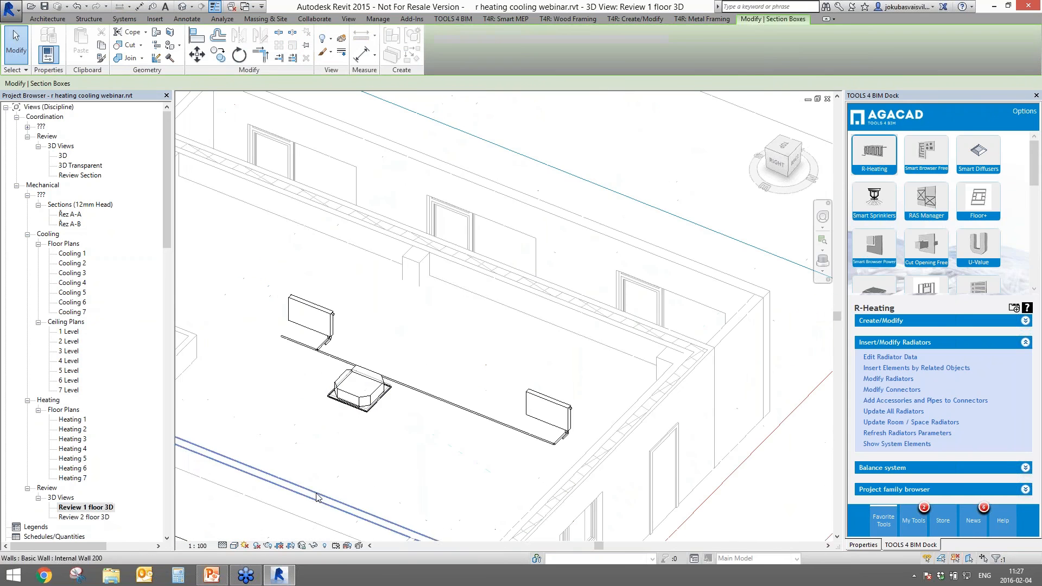
pyautogui.scroll(-4, 374, 451)
pyautogui.moveTo(368, 437); pyautogui.dragTo(612, 294, button='middle')
pyautogui.moveTo(532, 443); pyautogui.dragTo(590, 346, button='middle')
pyautogui.scroll(3, 425, 449)
pyautogui.moveTo(425, 449)
pyautogui.keyDown('shift'); pyautogui.mouseDown(button='middle')
pyautogui.moveTo(459, 389)
pyautogui.moveTo(440, 396)
pyautogui.mouseUp(button='middle'); pyautogui.keyUp('shift')
pyautogui.click(234, 545)
pyautogui.click(254, 502)
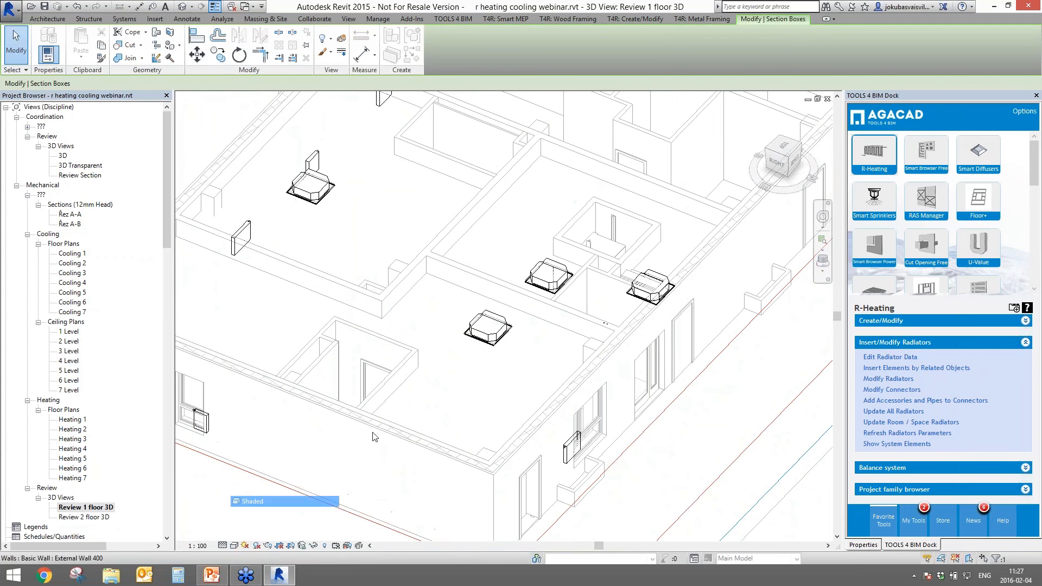
# - Inspect a ceiling unit, then set the view's Discipline to Coordination
pyautogui.scroll(6, 369, 433)
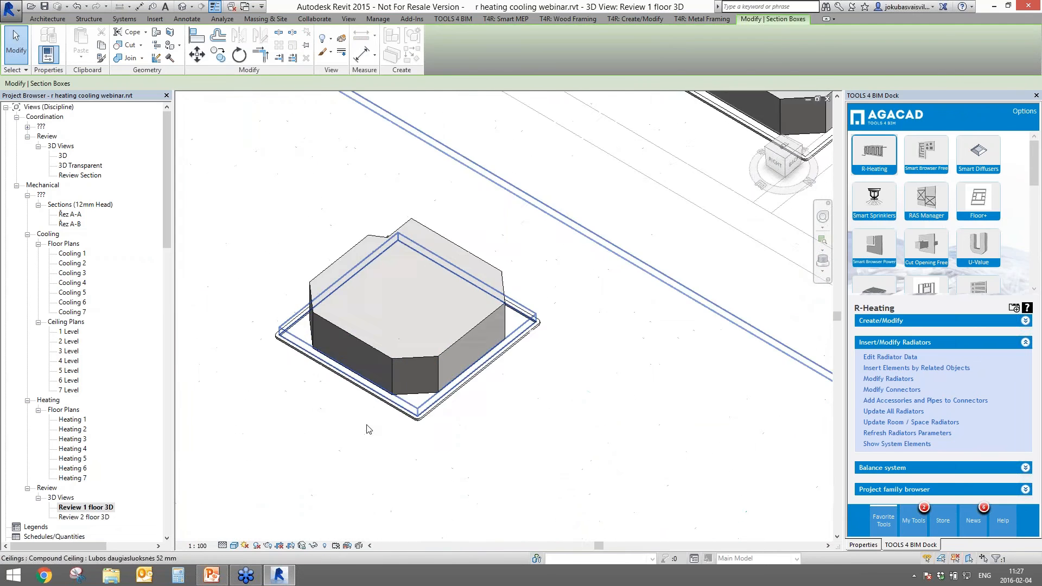
pyautogui.click(363, 343)
pyautogui.keyDown('shift'); pyautogui.moveTo(363, 343); pyautogui.dragTo(416, 403, button='middle'); pyautogui.keyUp('shift')
pyautogui.click(862, 546)
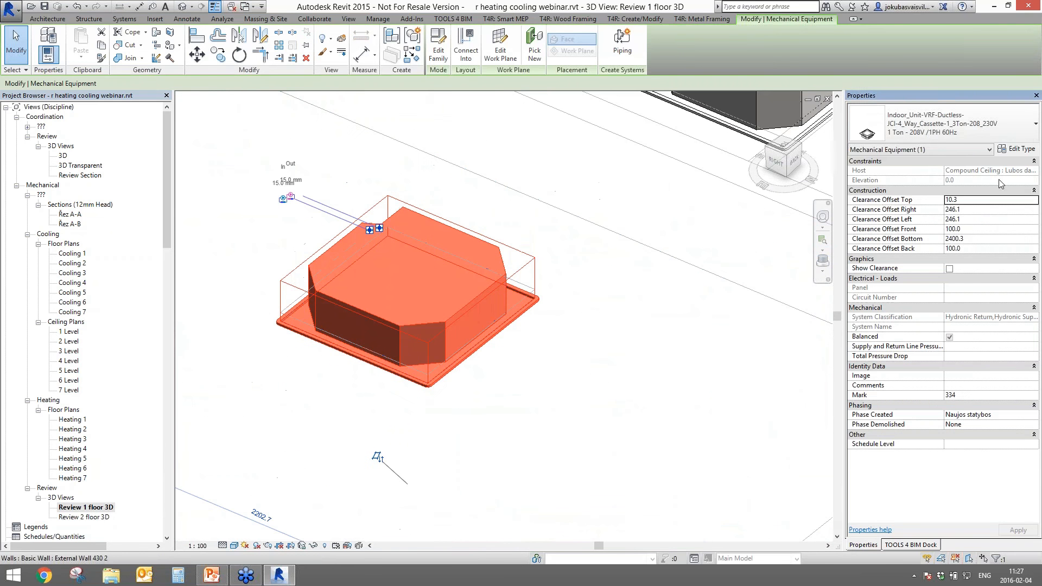
pyautogui.press('Escape')
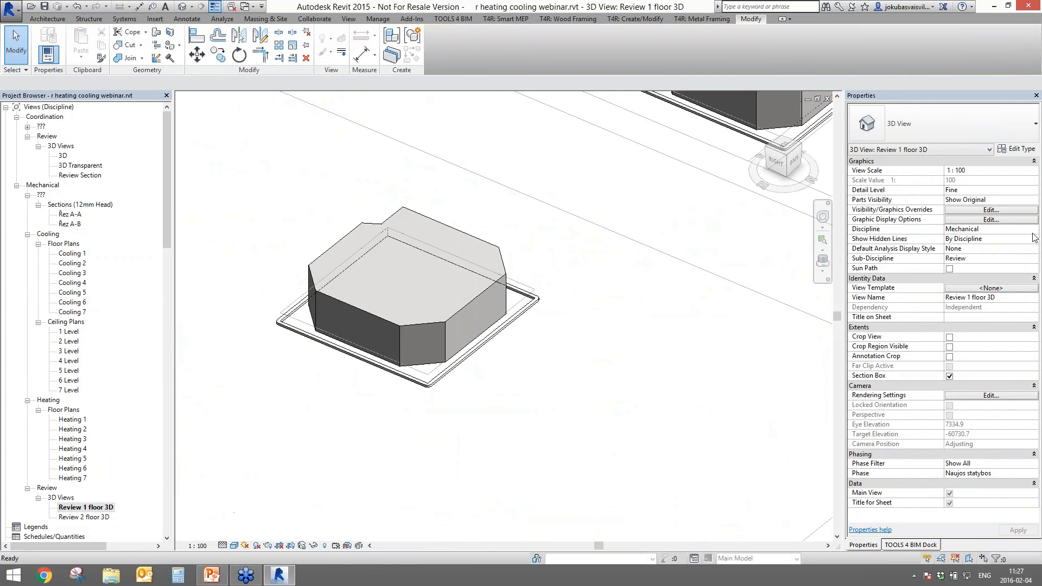
pyautogui.click(1033, 230)
pyautogui.click(964, 280)
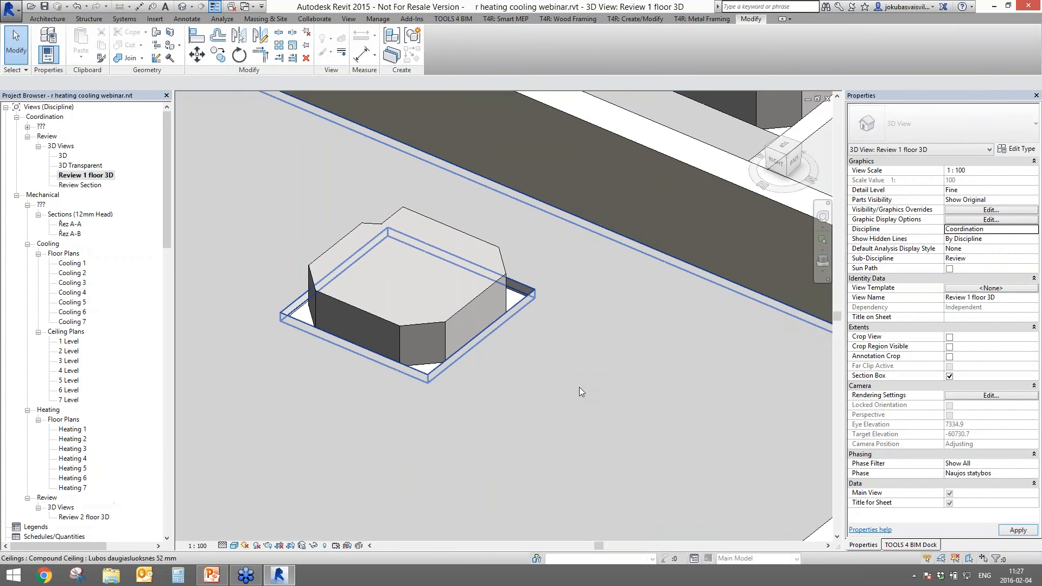
# - Orbit around the ceiling cassette unit, then close the Review 1 and Review 2 3D views
pyautogui.scroll(3, 565, 485)
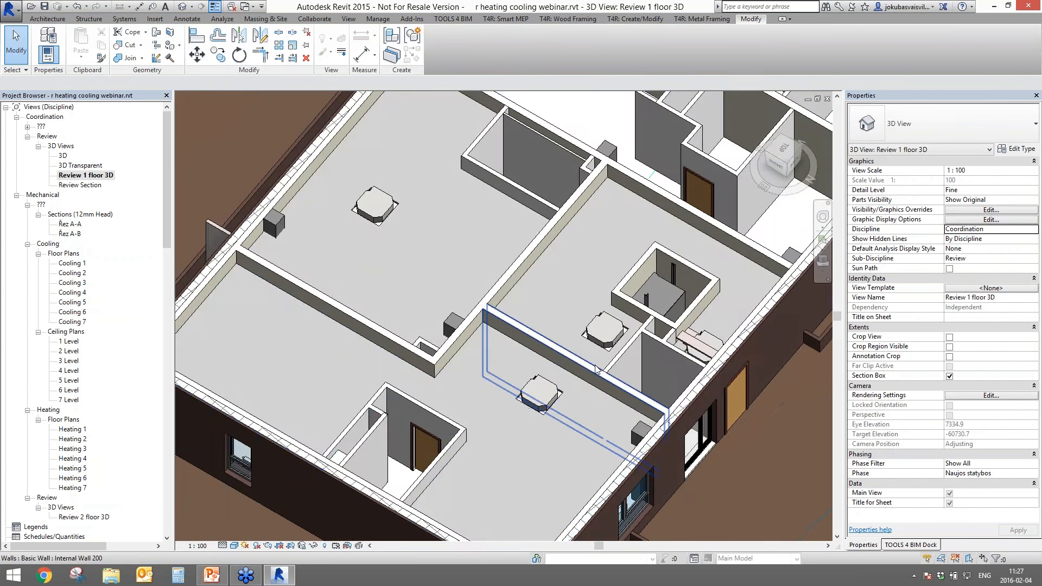
pyautogui.moveTo(565, 361); pyautogui.dragTo(547, 288, button='middle')
pyautogui.scroll(5, 521, 361)
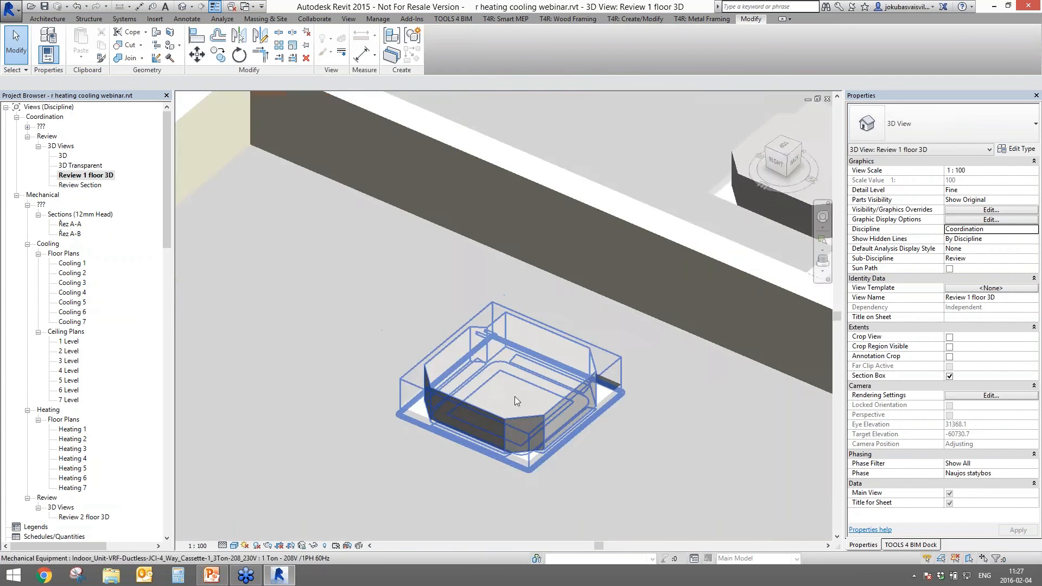
pyautogui.keyDown('shift'); pyautogui.moveTo(535, 428); pyautogui.dragTo(549, 481, button='middle'); pyautogui.keyUp('shift')
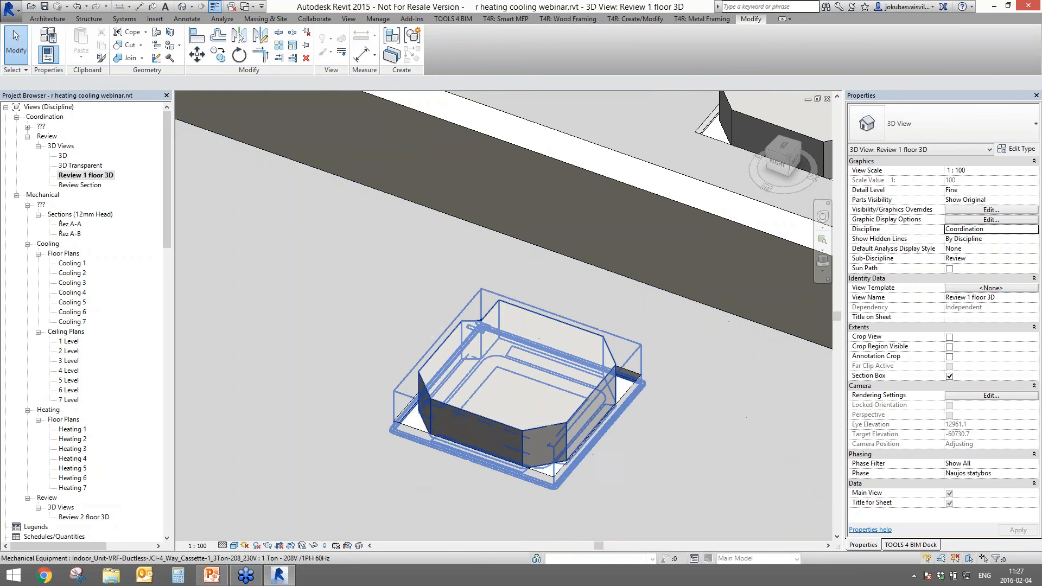
pyautogui.click(537, 447)
pyautogui.click(383, 304)
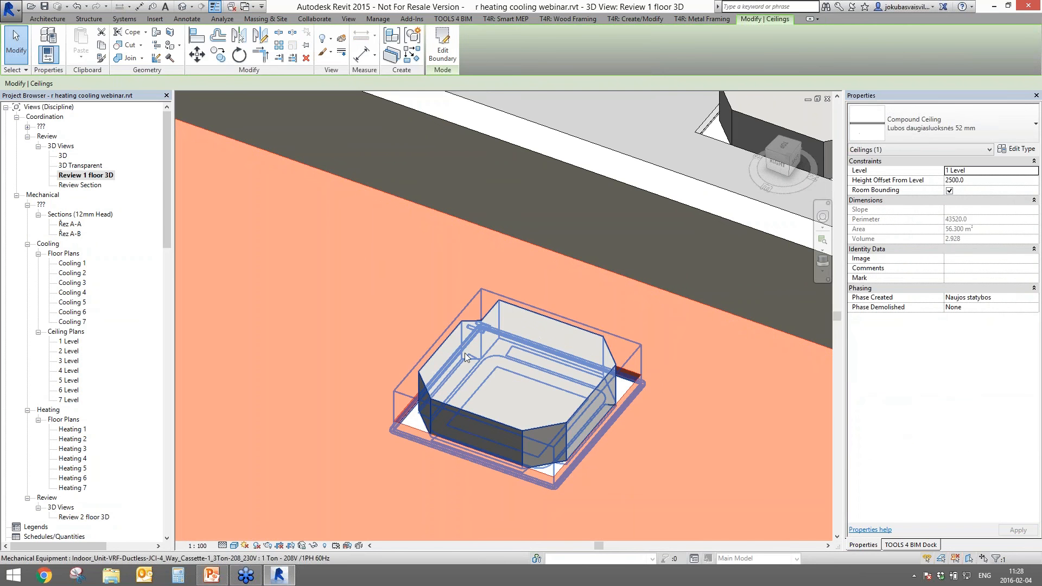
pyautogui.click(827, 99)
pyautogui.click(826, 99)
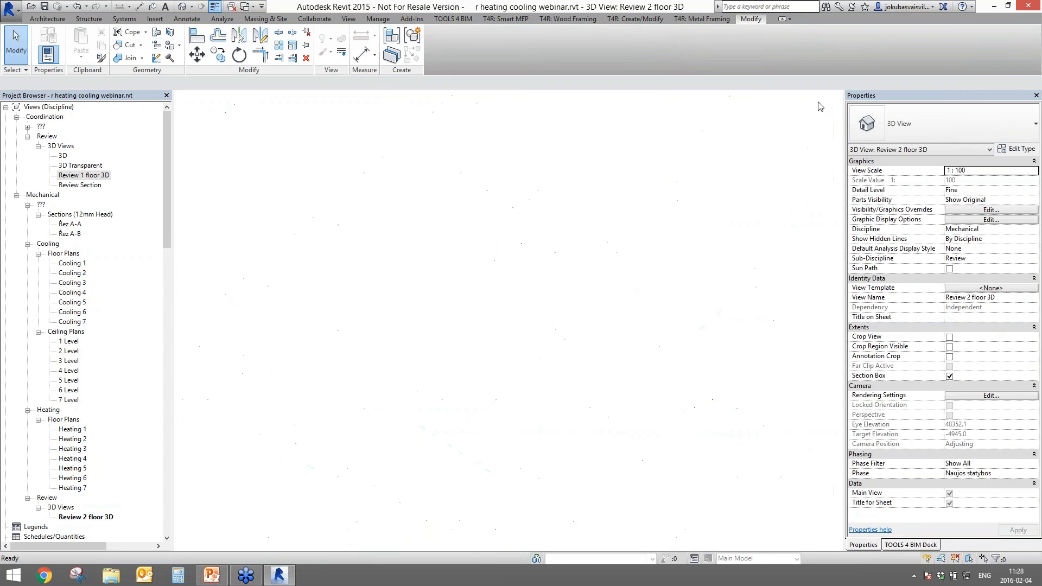
# - Check the cassette unit in the left room on Cooling 1 and restore the R-Heating panel
pyautogui.click(310, 282)
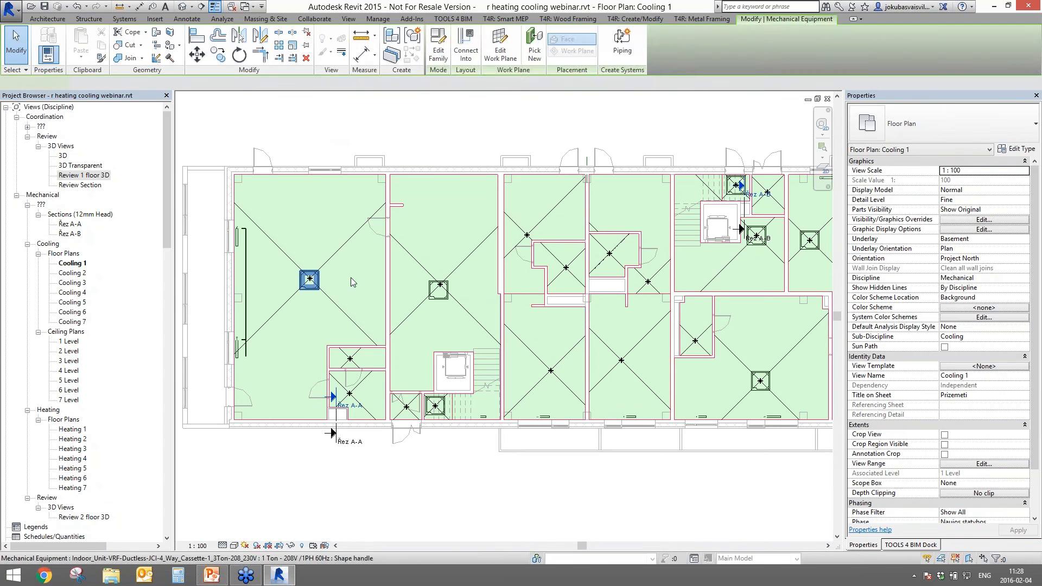
pyautogui.click(328, 127)
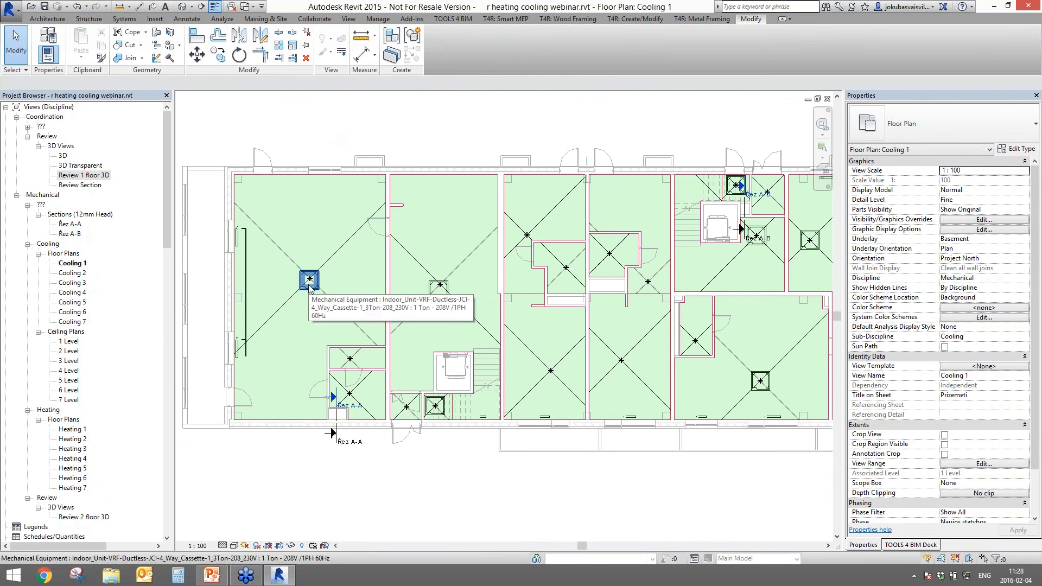
pyautogui.click(310, 282)
pyautogui.click(351, 123)
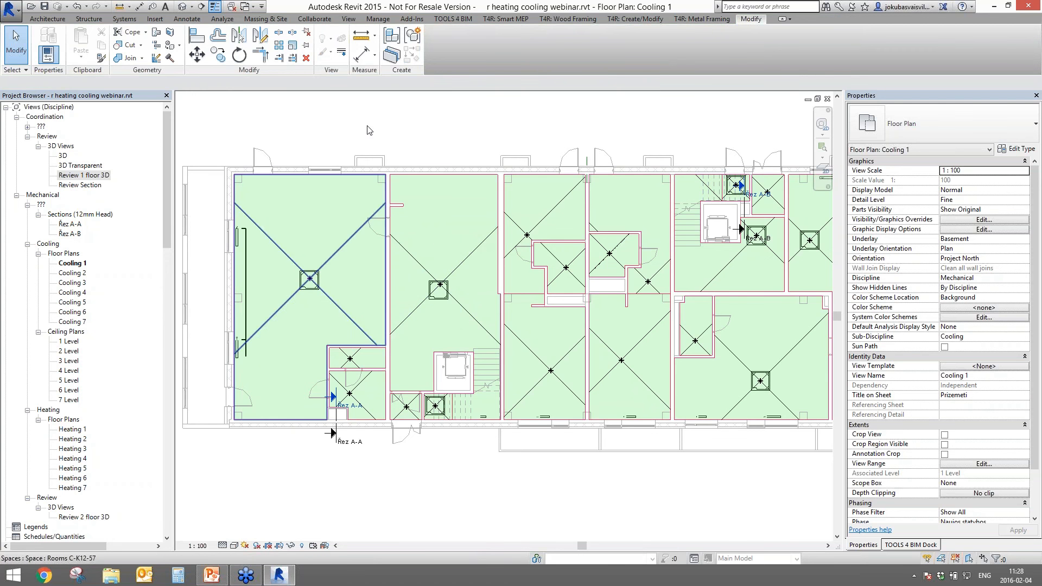
pyautogui.click(905, 546)
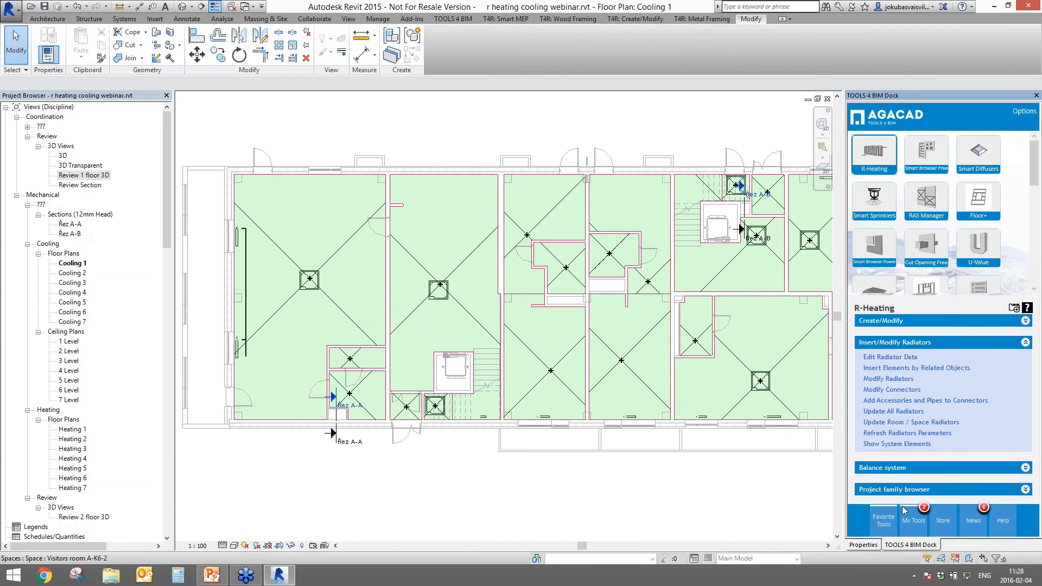
# - Start Insert Elements by Related Objects using Doors, filtered to 1 Level doors
pyautogui.click(879, 372)
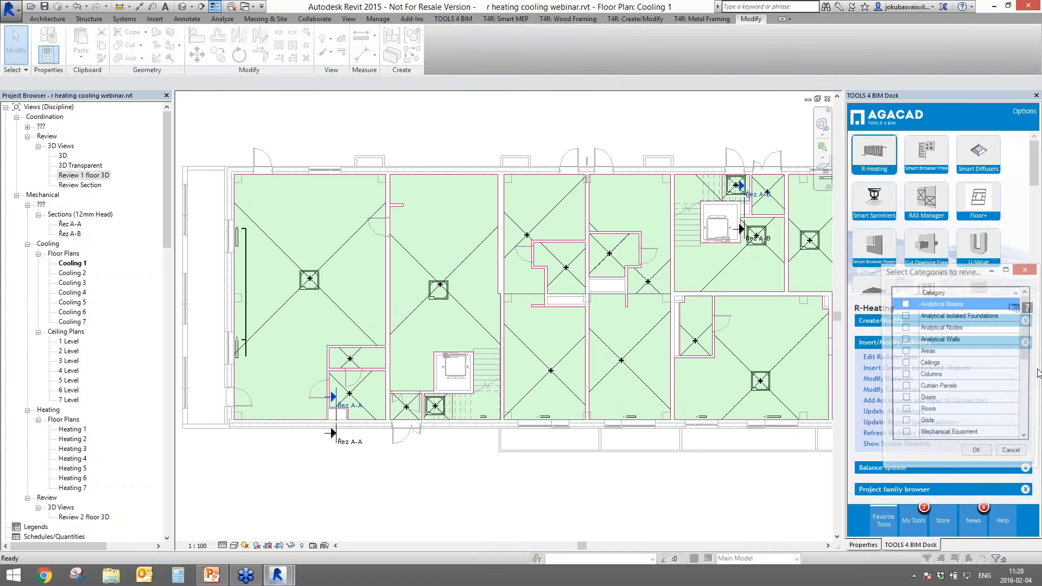
pyautogui.moveTo(1025, 355)
pyautogui.mouseDown()
pyautogui.moveTo(1025, 433)
pyautogui.moveTo(1029, 340)
pyautogui.mouseUp()
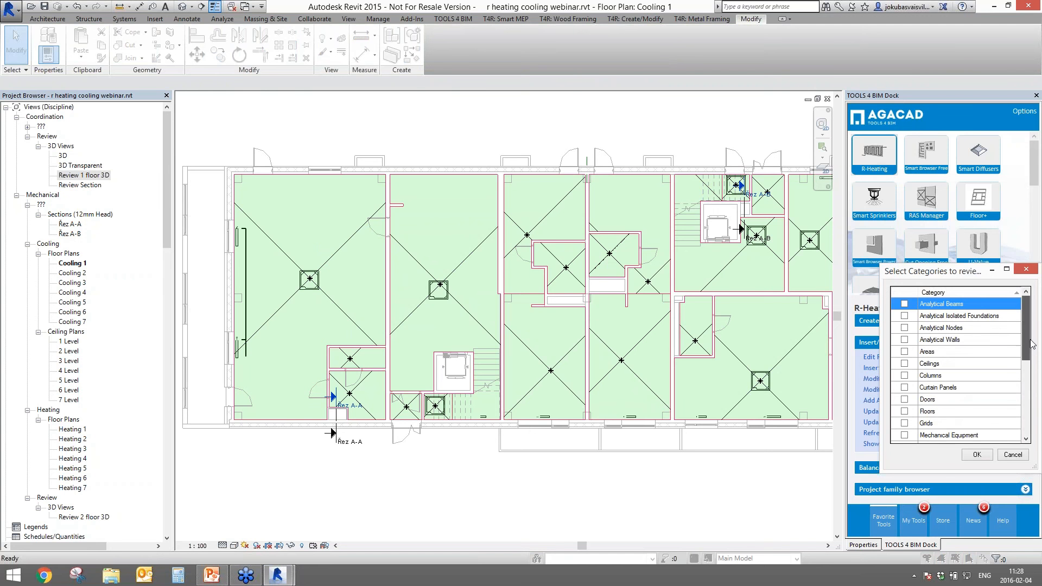
pyautogui.click(904, 399)
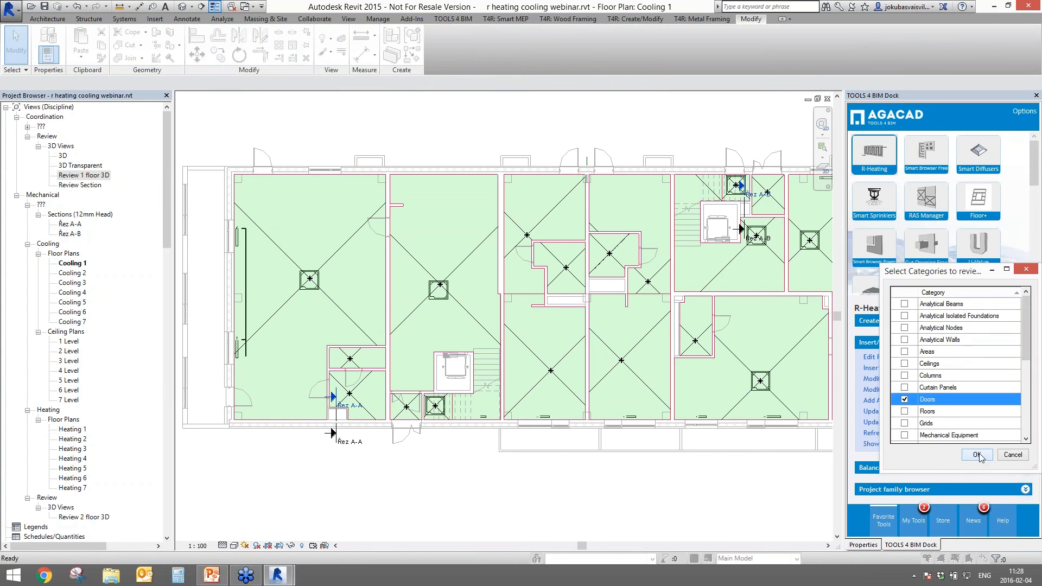
pyautogui.click(977, 454)
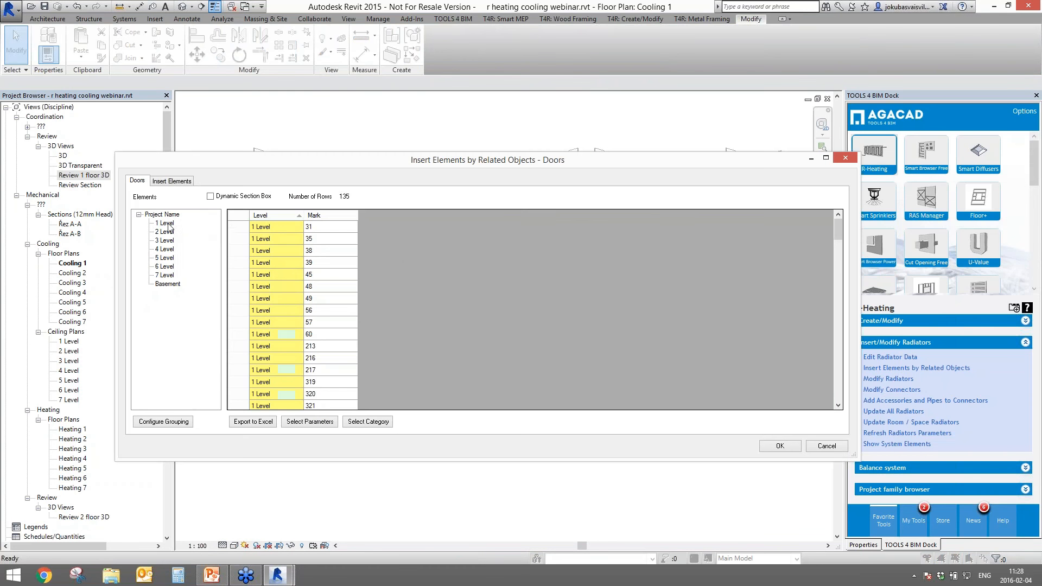
pyautogui.click(166, 223)
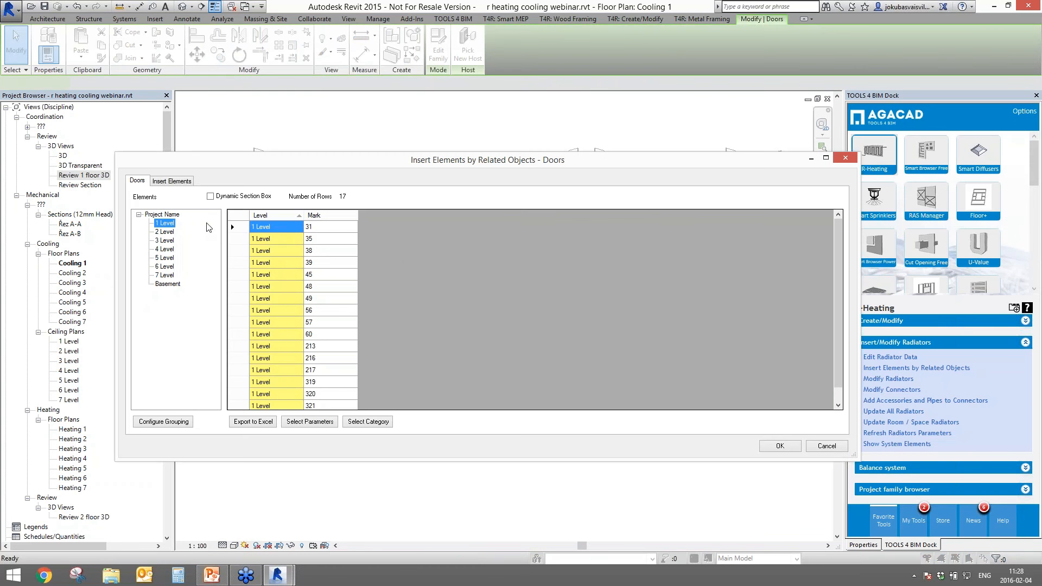
pyautogui.click(172, 182)
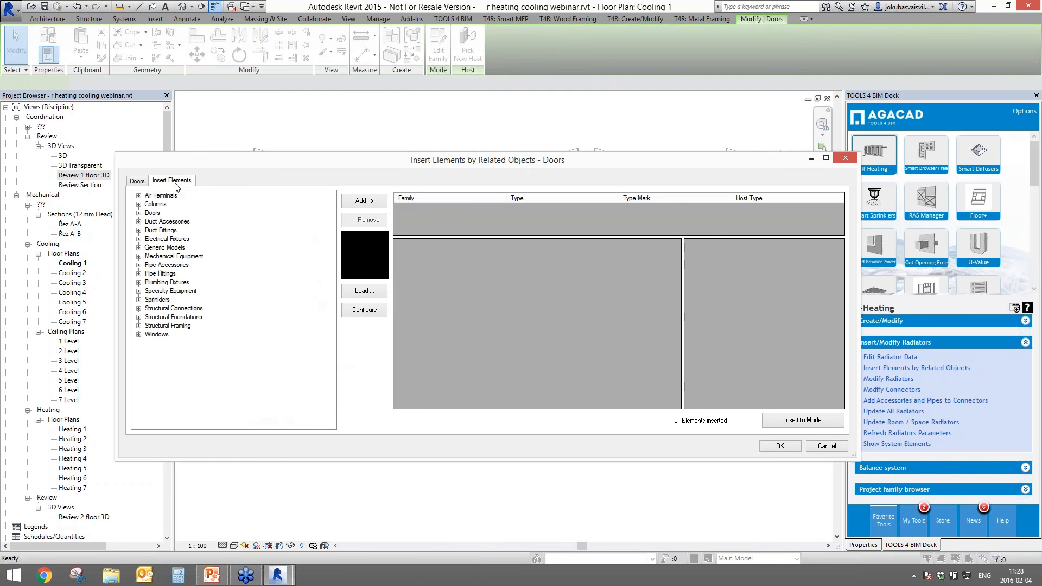
# - Add the ceiling-suspended indoor unit type 1.3 Ton - 208V /1PH 60Hz to the insertion list
pyautogui.click(153, 257)
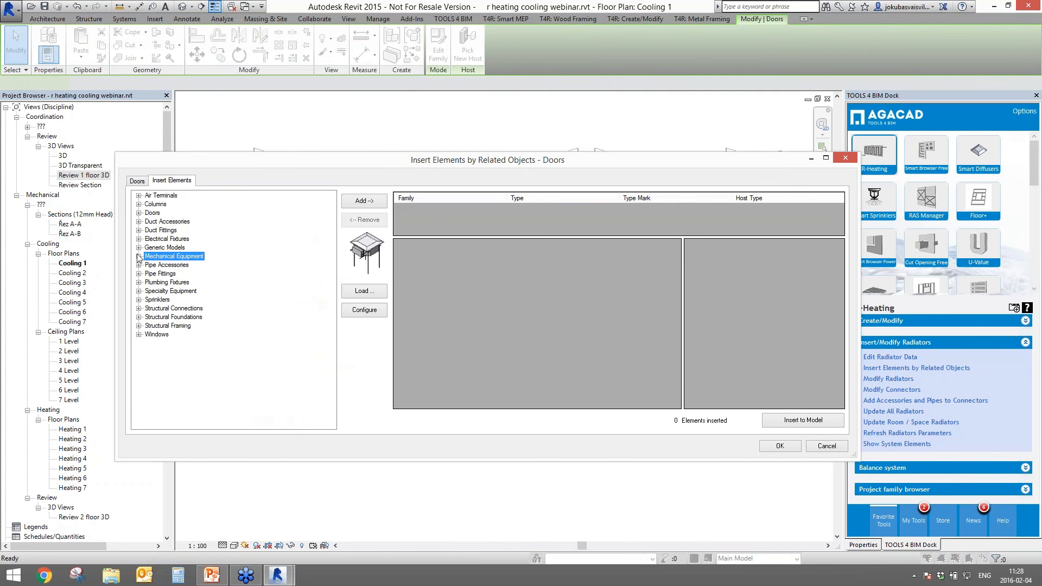
pyautogui.click(139, 256)
pyautogui.click(158, 282)
pyautogui.click(154, 291)
pyautogui.click(149, 291)
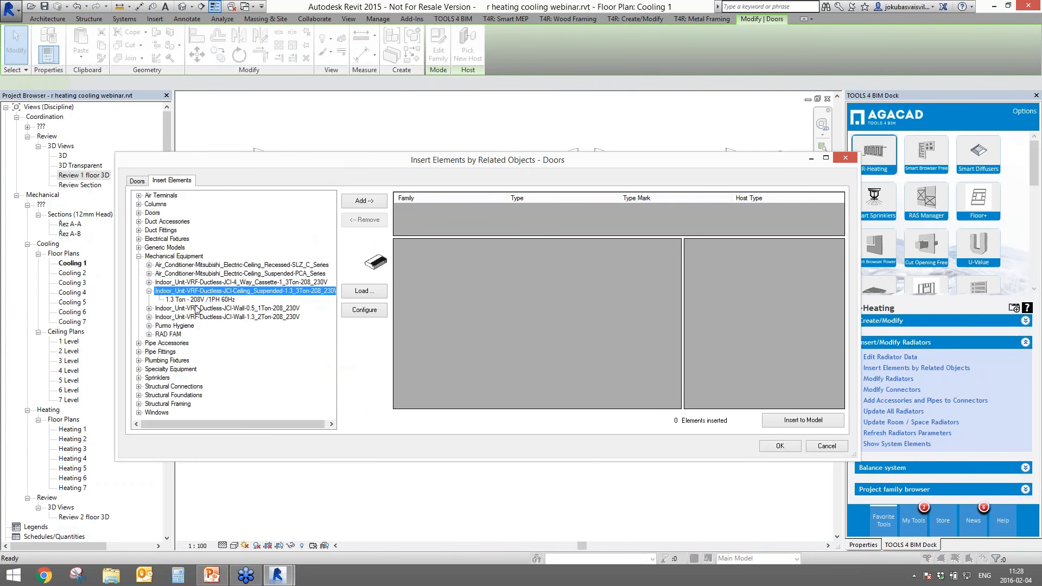
pyautogui.click(199, 299)
pyautogui.click(364, 201)
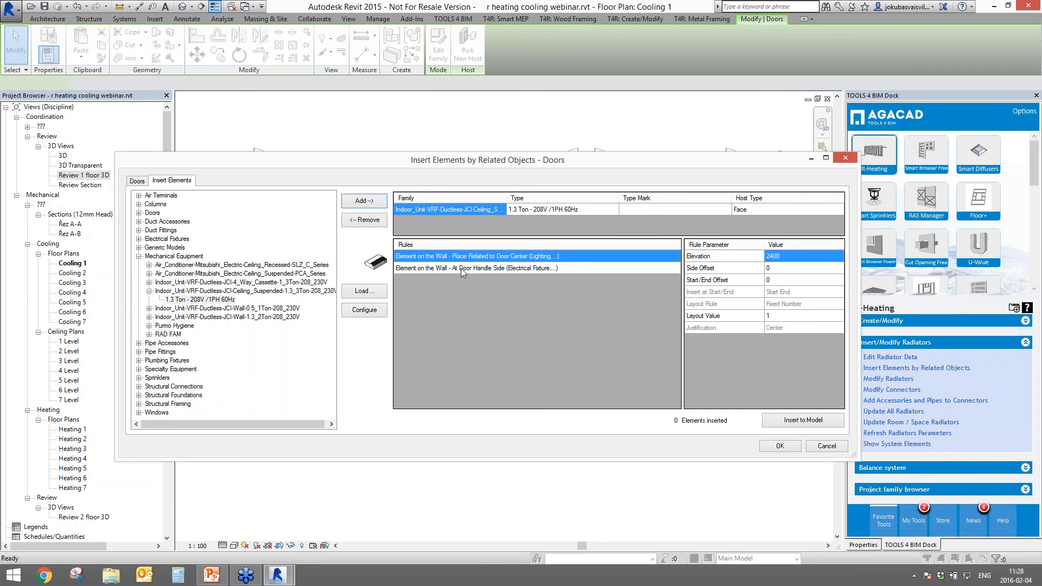
# - Place the units at the door centre with elevation 2500, insert them, and close the window
pyautogui.click(488, 271)
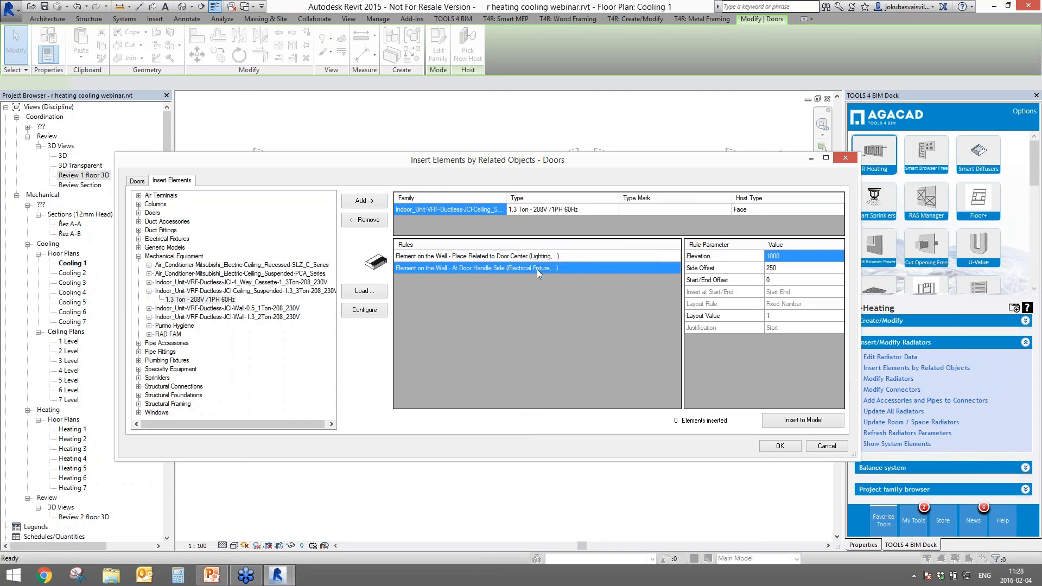
pyautogui.click(529, 257)
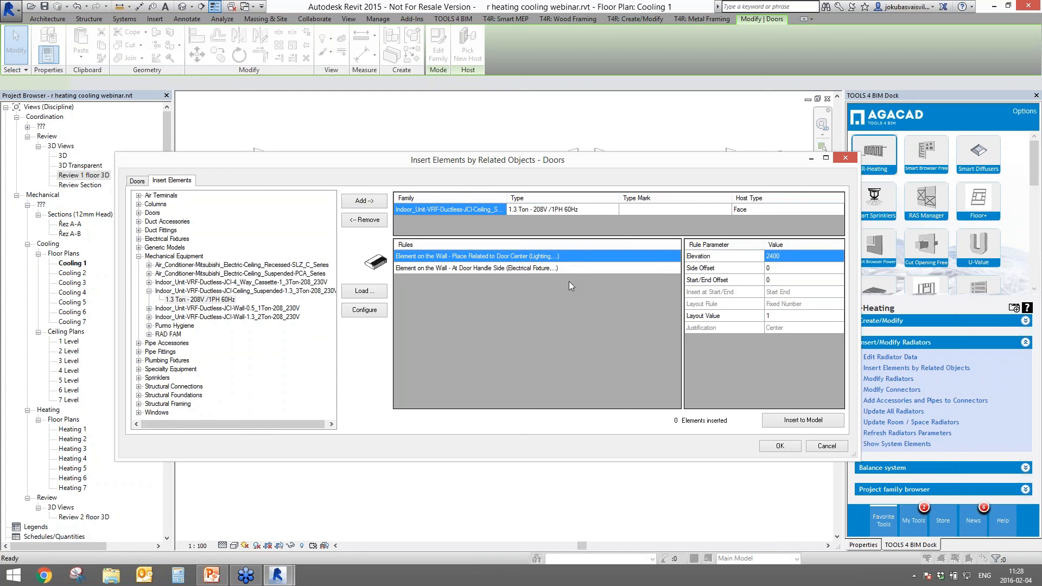
pyautogui.click(795, 258)
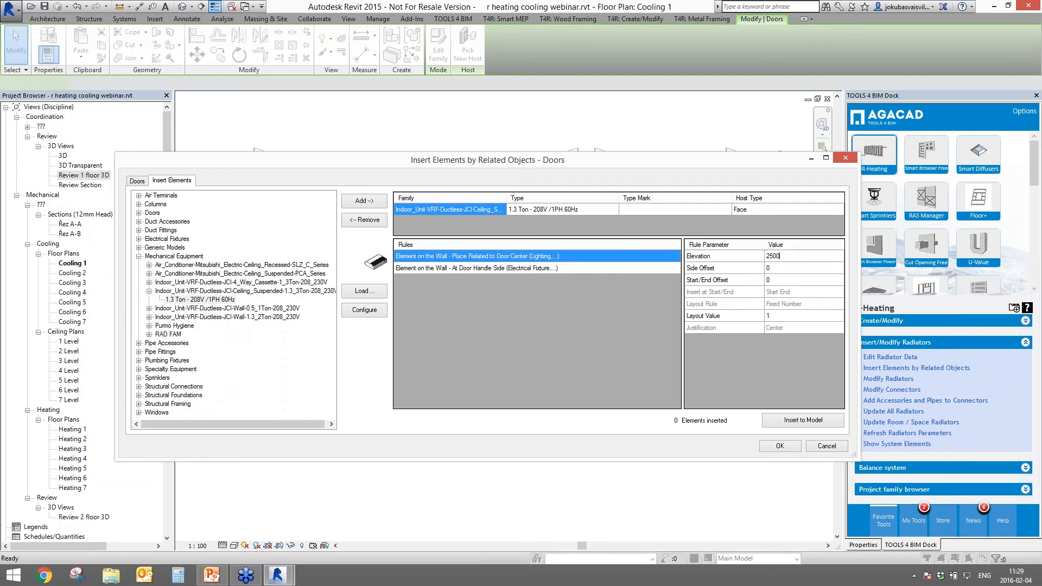
pyautogui.write('2500')
pyautogui.click(787, 419)
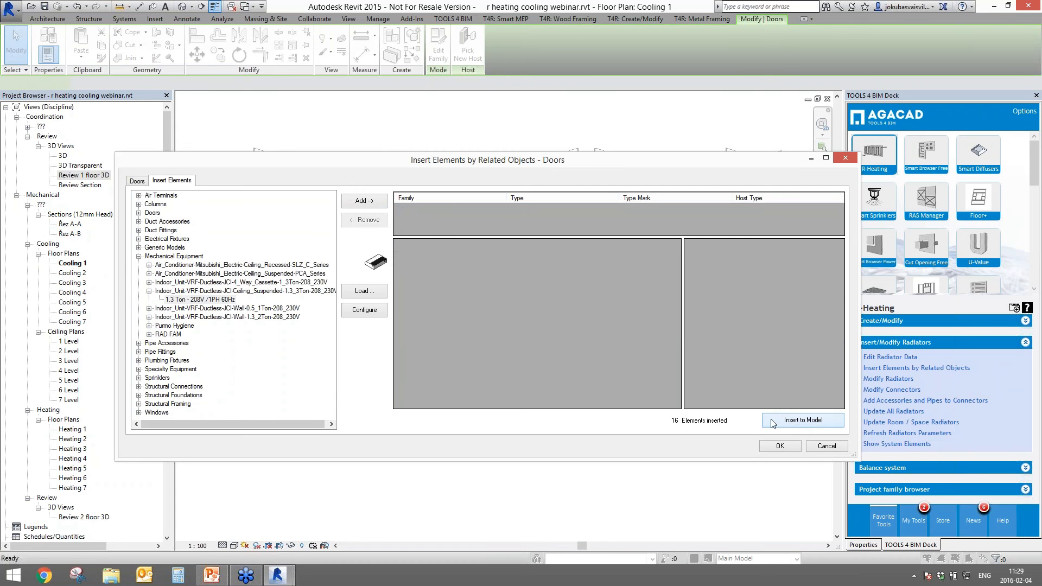
pyautogui.click(779, 445)
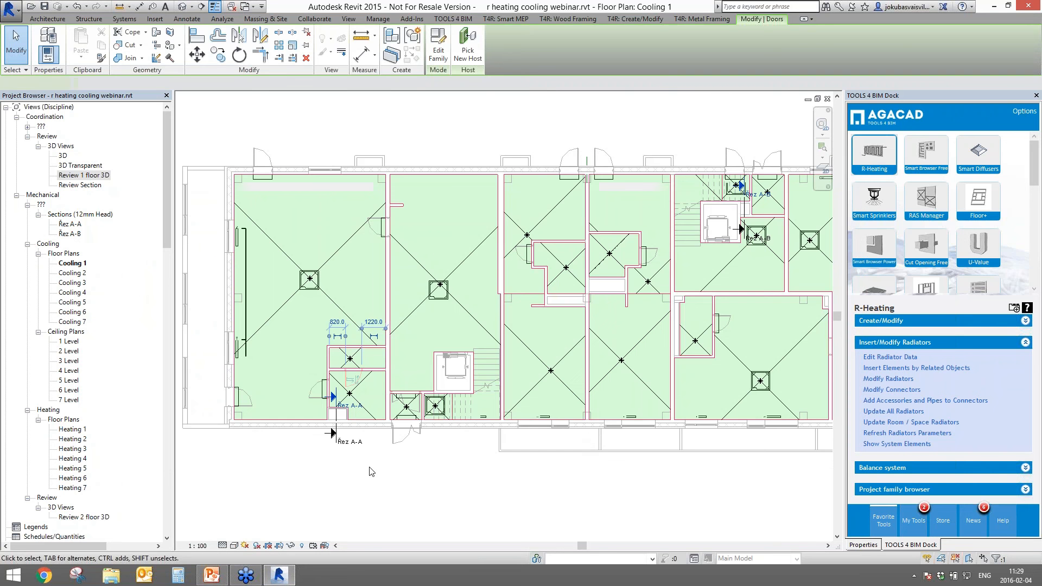
# - Review the Cooling 1 view's View Template and View Range settings in Properties
pyautogui.scroll(5, 336, 420)
pyautogui.scroll(-4, 360, 375)
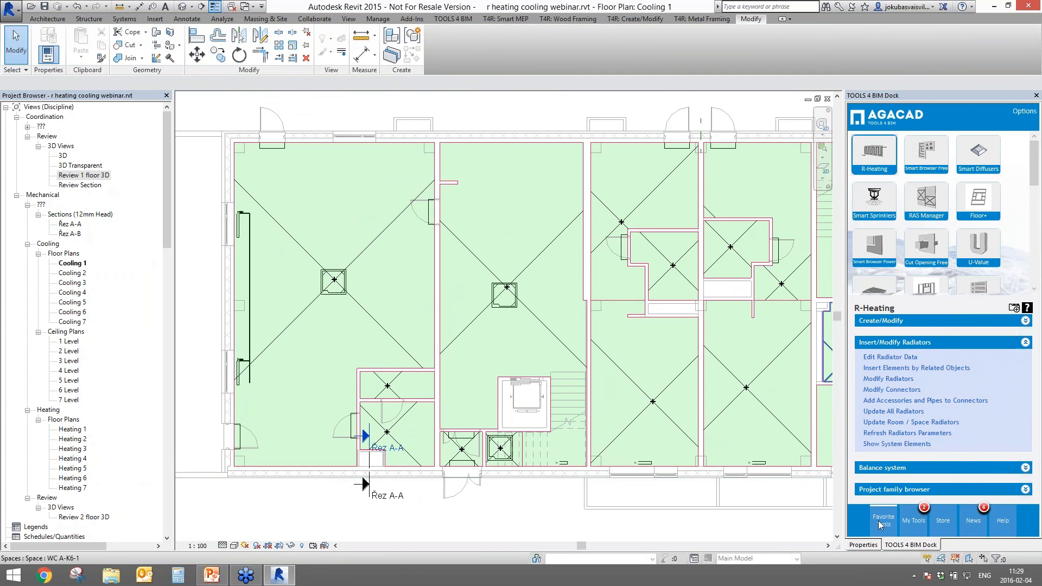
pyautogui.click(867, 546)
pyautogui.click(973, 366)
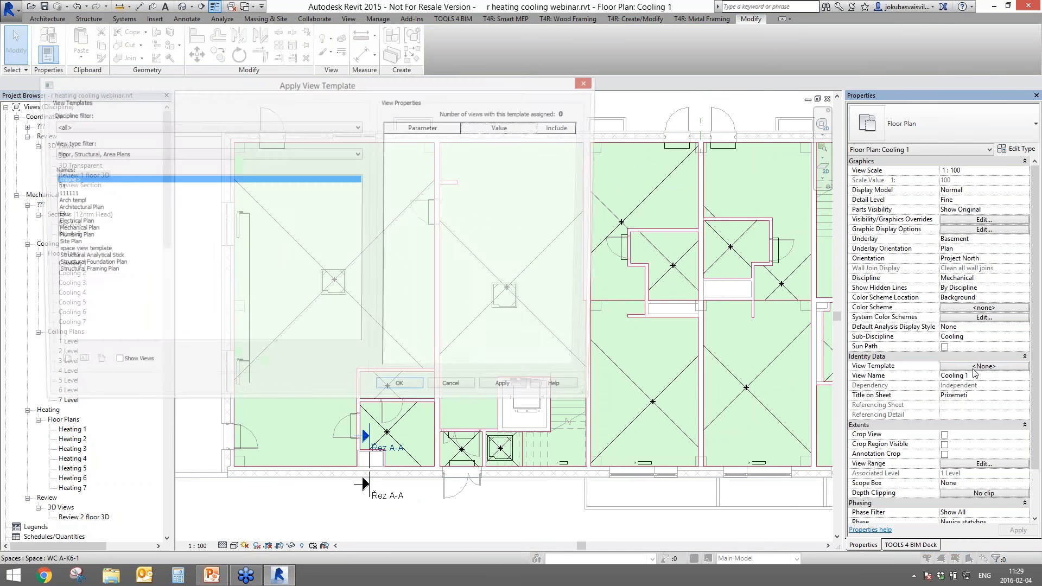
pyautogui.click(400, 391)
pyautogui.click(984, 464)
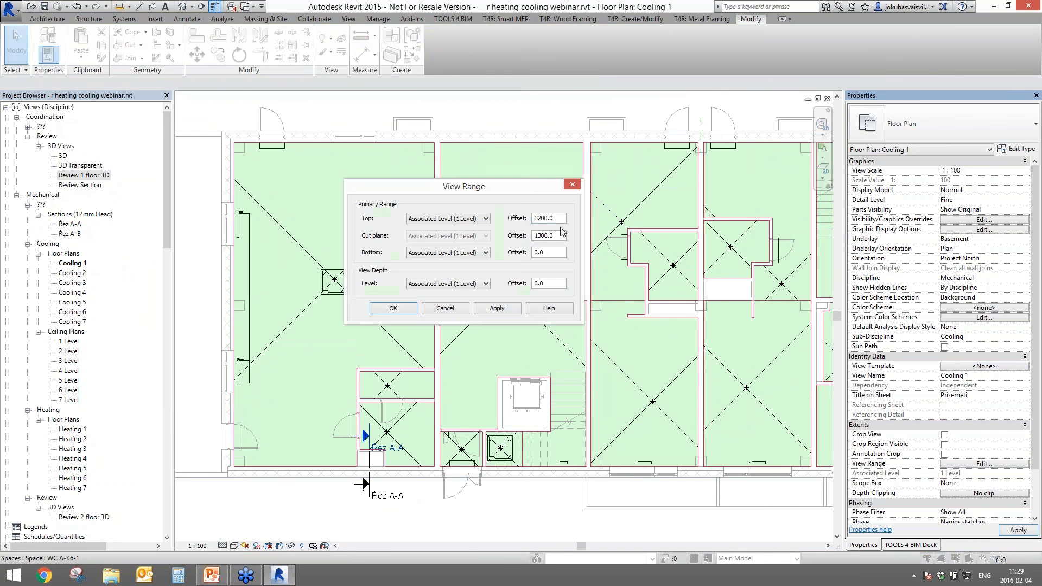
pyautogui.press('Return')
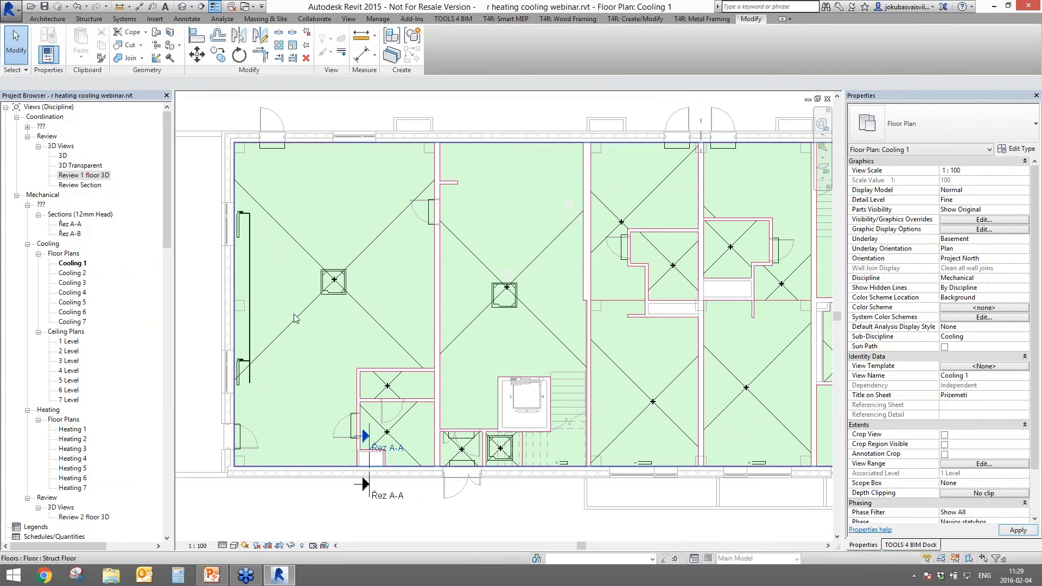
# - Open the 1 Level ceiling plan and inspect the indoor units near grid 4, section A-A and the top wall
pyautogui.doubleClick(69, 342)
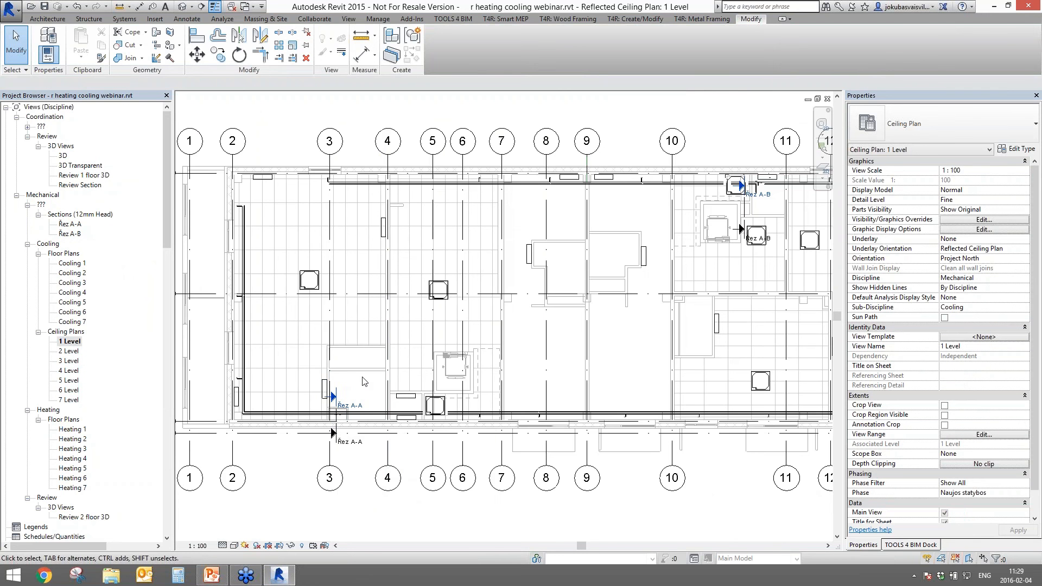
pyautogui.scroll(4, 384, 232)
pyautogui.click(385, 234)
pyautogui.click(361, 344)
pyautogui.scroll(-4, 352, 368)
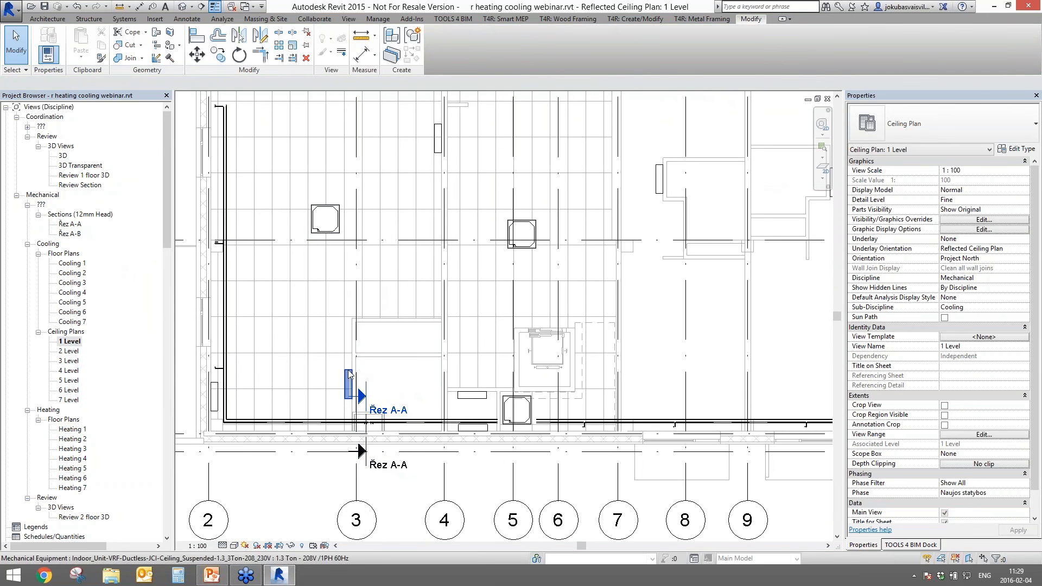
pyautogui.click(444, 400)
pyautogui.moveTo(678, 281); pyautogui.dragTo(460, 400, button='middle')
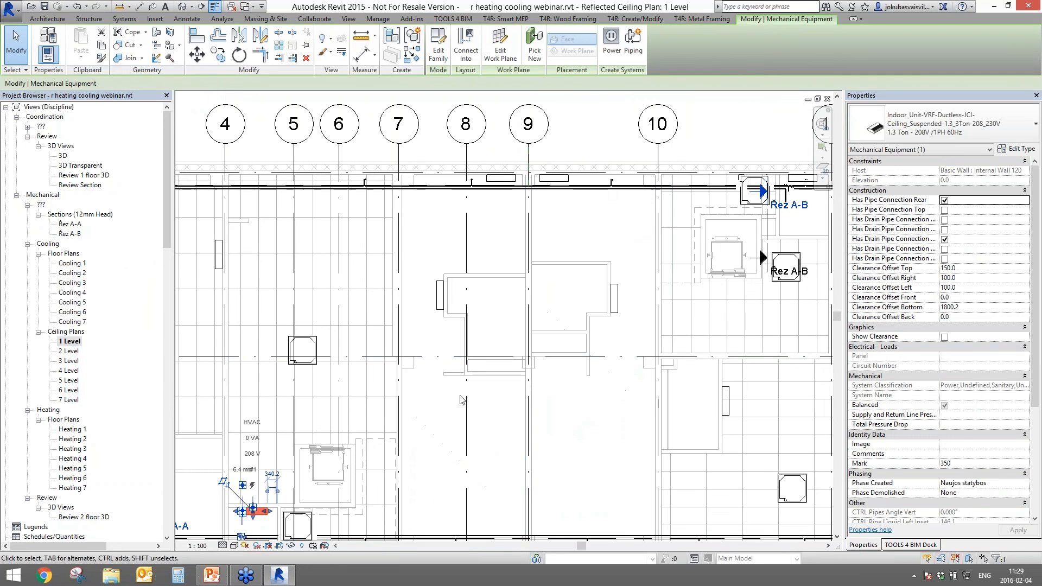
pyautogui.click(551, 186)
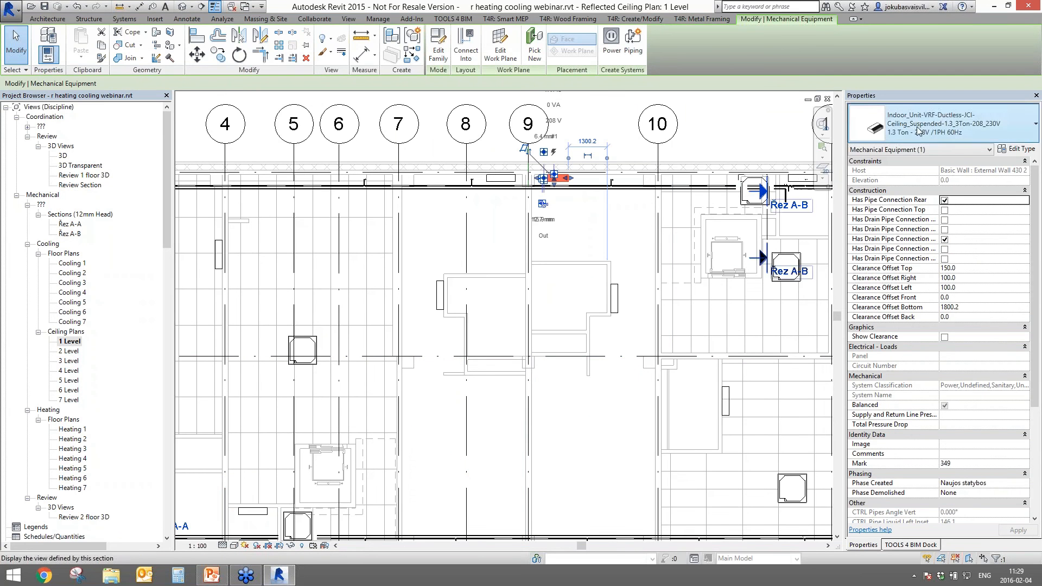
pyautogui.press('Escape')
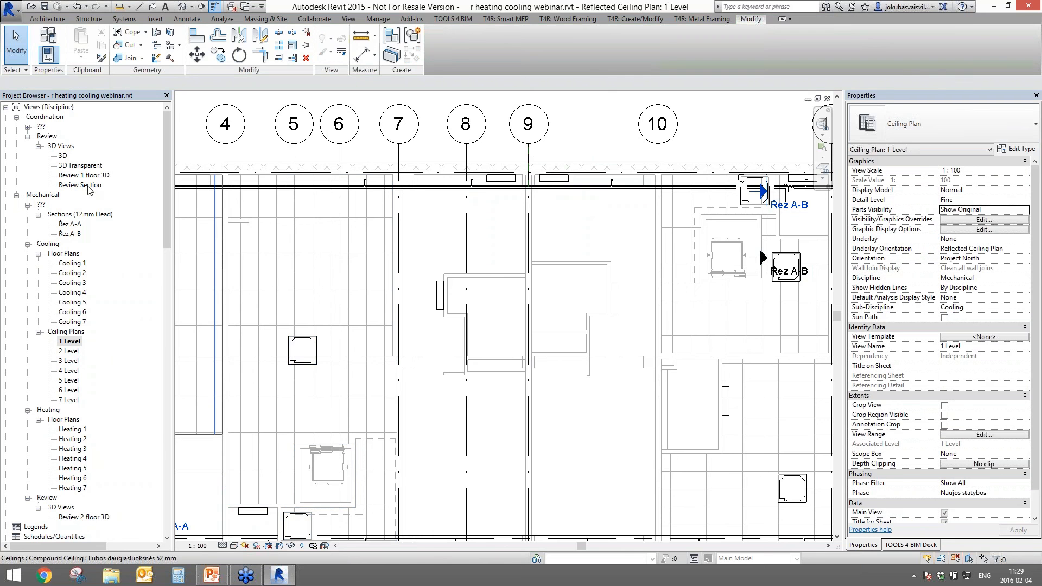
# - Open the Review 1 floor 3D view and hide three first-floor ceilings, including the shaft room's
pyautogui.doubleClick(79, 176)
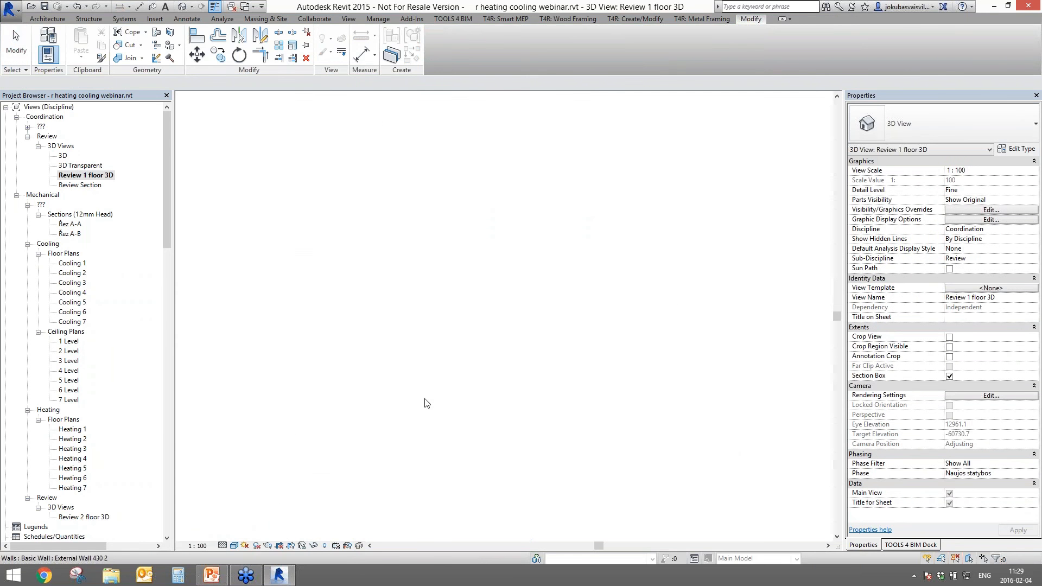
pyautogui.scroll(4, 470, 387)
pyautogui.click(443, 341)
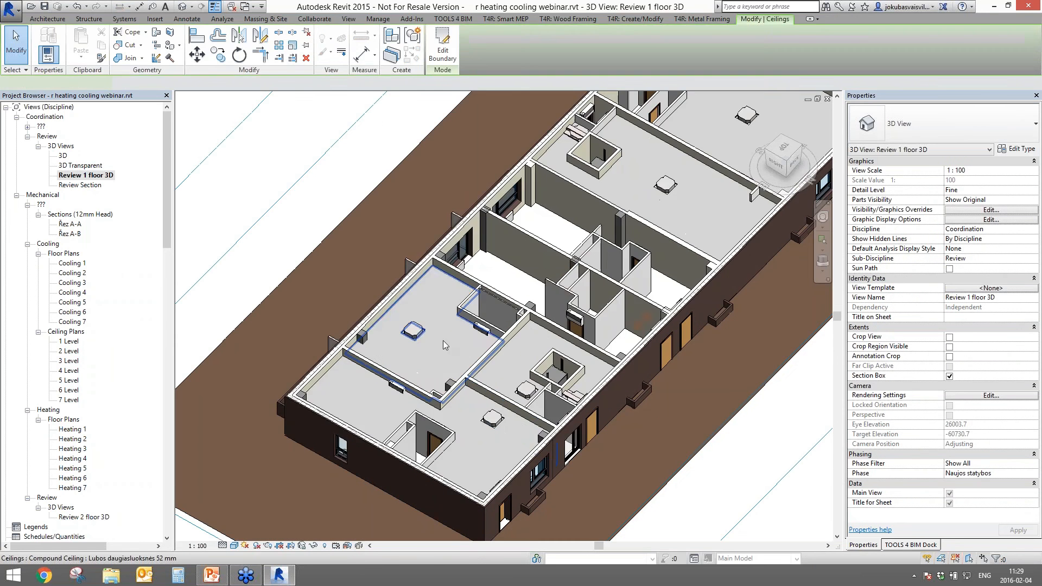
pyautogui.keyDown('ctrl'); pyautogui.click(354, 411); pyautogui.keyUp('ctrl')
pyautogui.keyDown('ctrl'); pyautogui.click(522, 383); pyautogui.keyUp('ctrl')
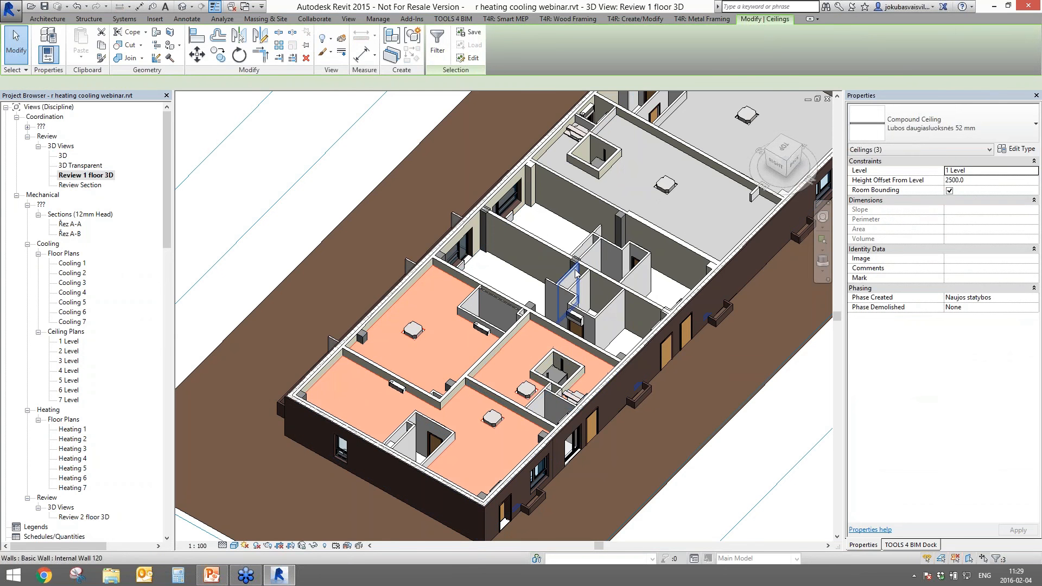
pyautogui.press('Delete')
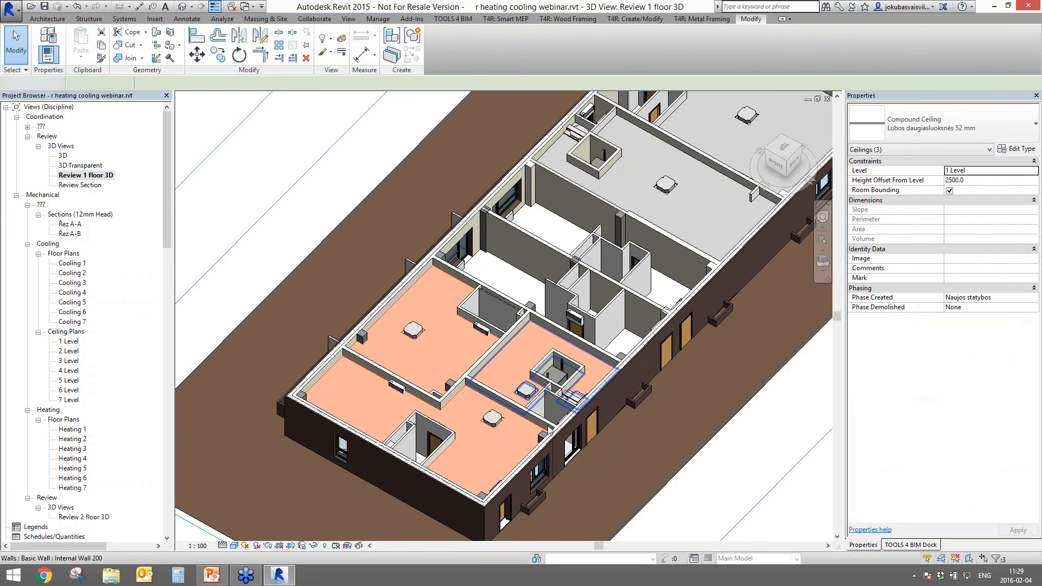
# - Orbit and pan to inspect the indoor units over the doors, then open the 3 Level ceiling plan
pyautogui.scroll(8, 481, 339)
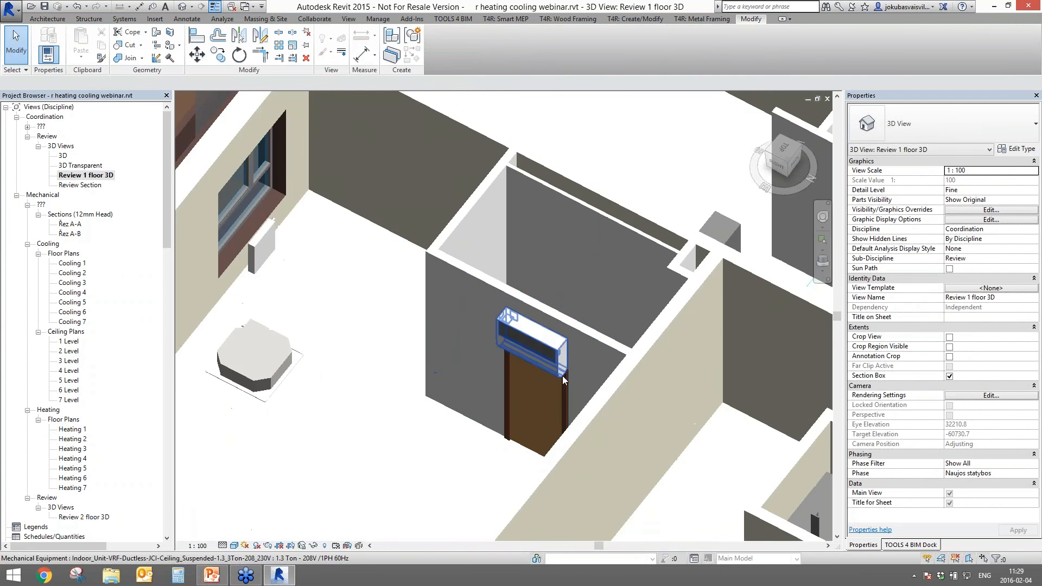
pyautogui.scroll(-6, 663, 315)
pyautogui.moveTo(662, 314); pyautogui.dragTo(361, 350, button='middle')
pyautogui.scroll(2, 201, 379)
pyautogui.scroll(-2, 351, 379)
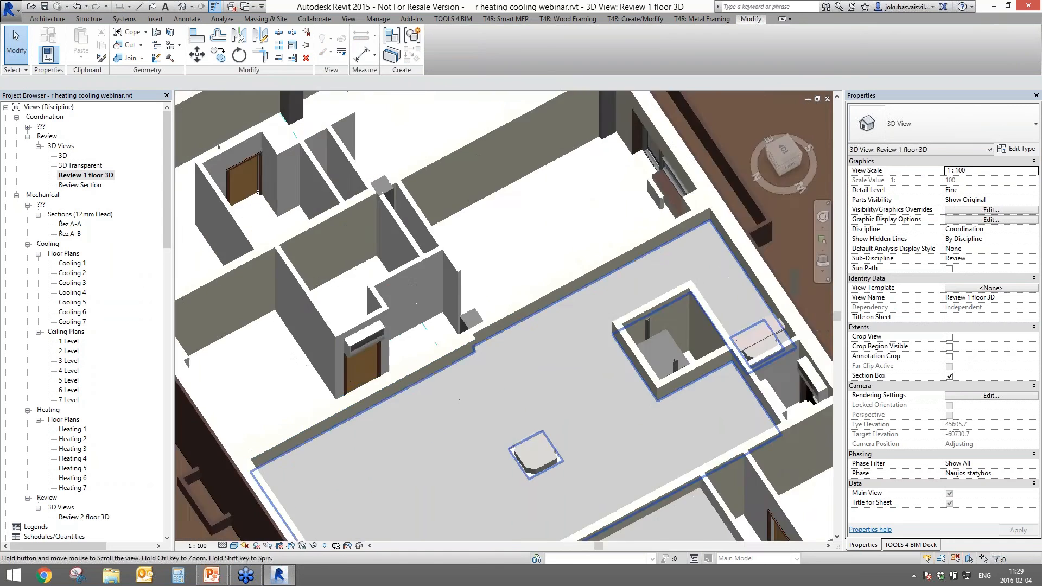
pyautogui.keyDown('shift'); pyautogui.moveTo(477, 440); pyautogui.dragTo(651, 432, button='middle'); pyautogui.keyUp('shift')
pyautogui.moveTo(616, 399)
pyautogui.mouseDown(button='middle')
pyautogui.moveTo(650, 330)
pyautogui.moveTo(758, 276)
pyautogui.mouseUp(button='middle')
pyautogui.moveTo(610, 366); pyautogui.dragTo(674, 241, button='middle')
pyautogui.keyDown('shift'); pyautogui.moveTo(527, 336); pyautogui.dragTo(399, 429, button='middle'); pyautogui.keyUp('shift')
pyautogui.moveTo(418, 266); pyautogui.dragTo(711, 496, button='middle')
pyautogui.keyDown('shift'); pyautogui.moveTo(548, 401); pyautogui.dragTo(483, 326, button='middle'); pyautogui.keyUp('shift')
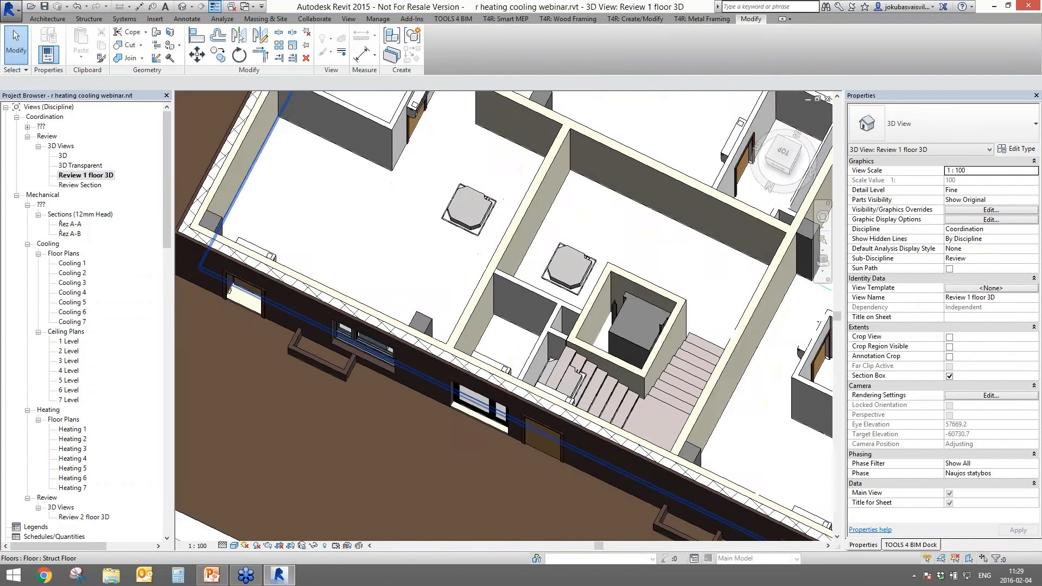
pyautogui.moveTo(478, 206); pyautogui.dragTo(435, 401, button='middle')
pyautogui.keyDown('shift'); pyautogui.moveTo(445, 325); pyautogui.dragTo(407, 249, button='middle'); pyautogui.keyUp('shift')
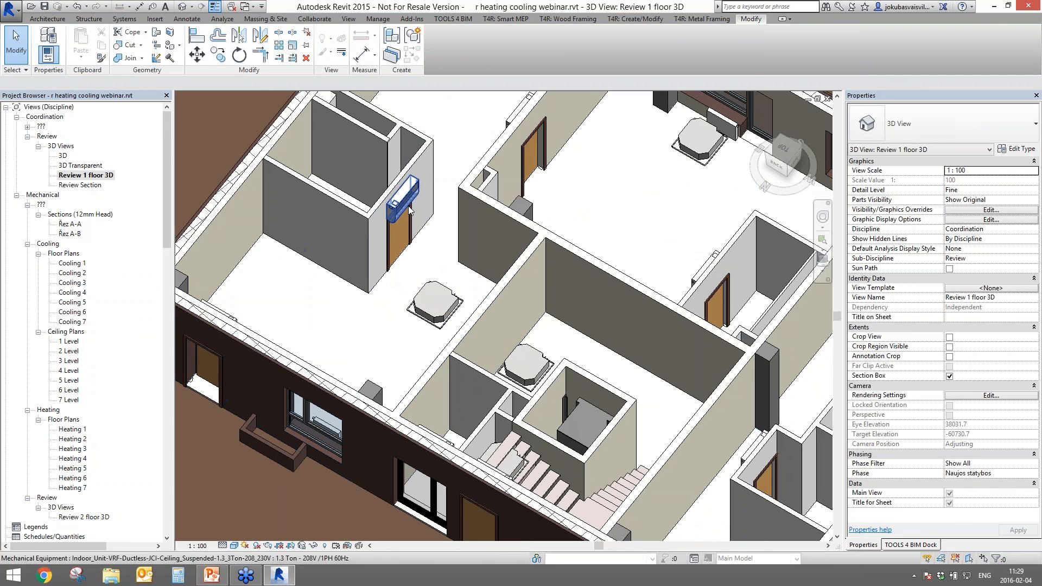
pyautogui.doubleClick(69, 360)
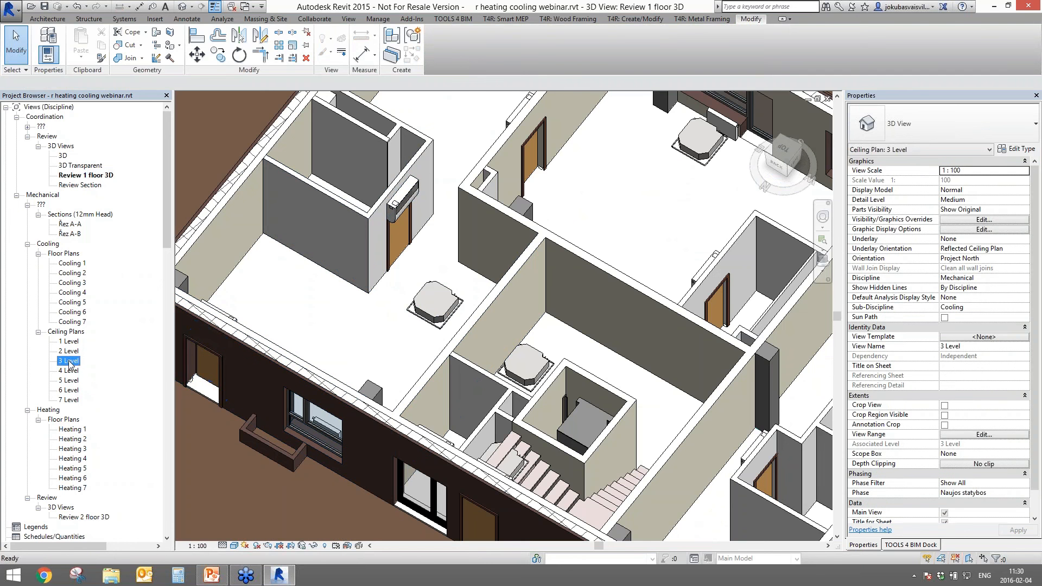
# - Keep the 3 Level ceiling plan's orientation set to Project North
pyautogui.scroll(-2, 395, 362)
pyautogui.moveTo(395, 362); pyautogui.dragTo(502, 360, button='middle')
pyautogui.click(1015, 258)
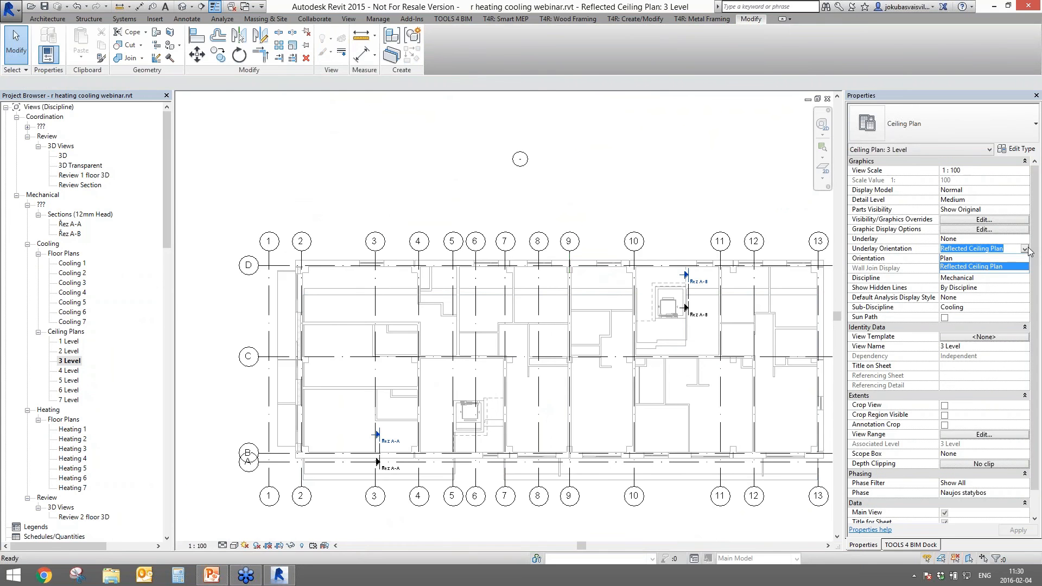
pyautogui.click(1024, 258)
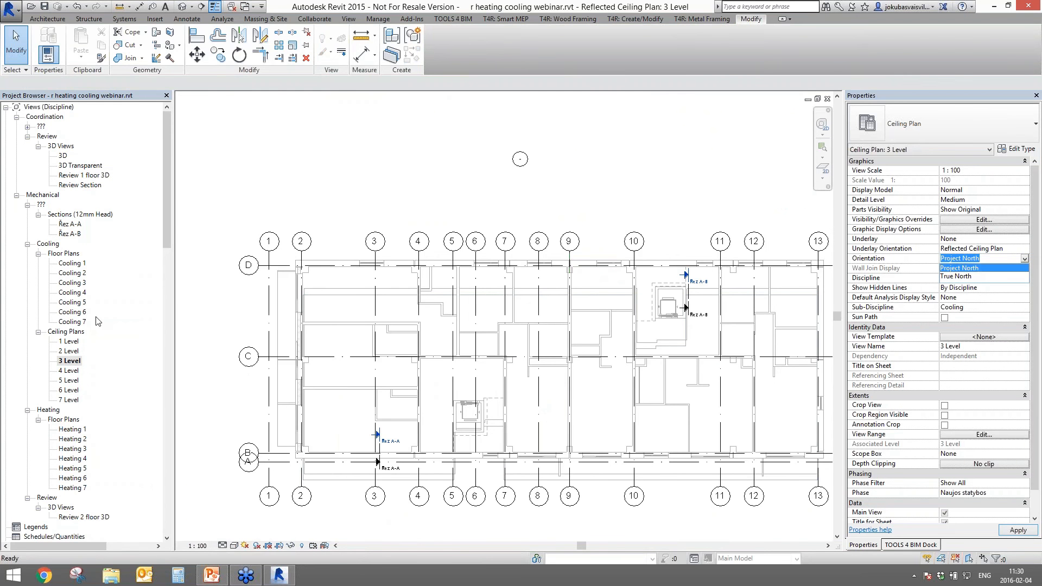
pyautogui.click(19, 347)
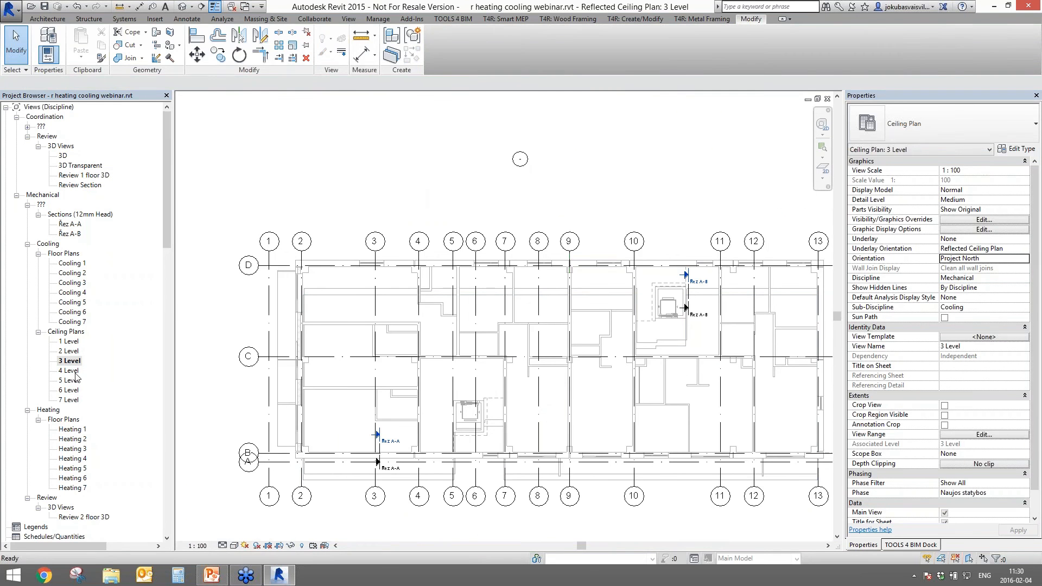
# - Open the Cooling 3 floor plan and switch its view discipline to Architectural
pyautogui.doubleClick(73, 282)
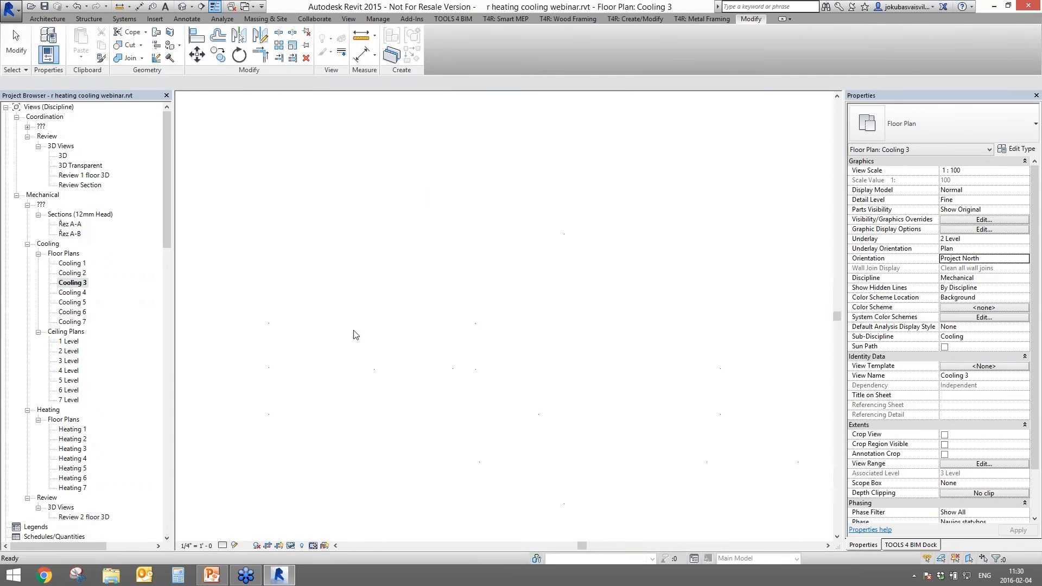
pyautogui.scroll(3, 423, 312)
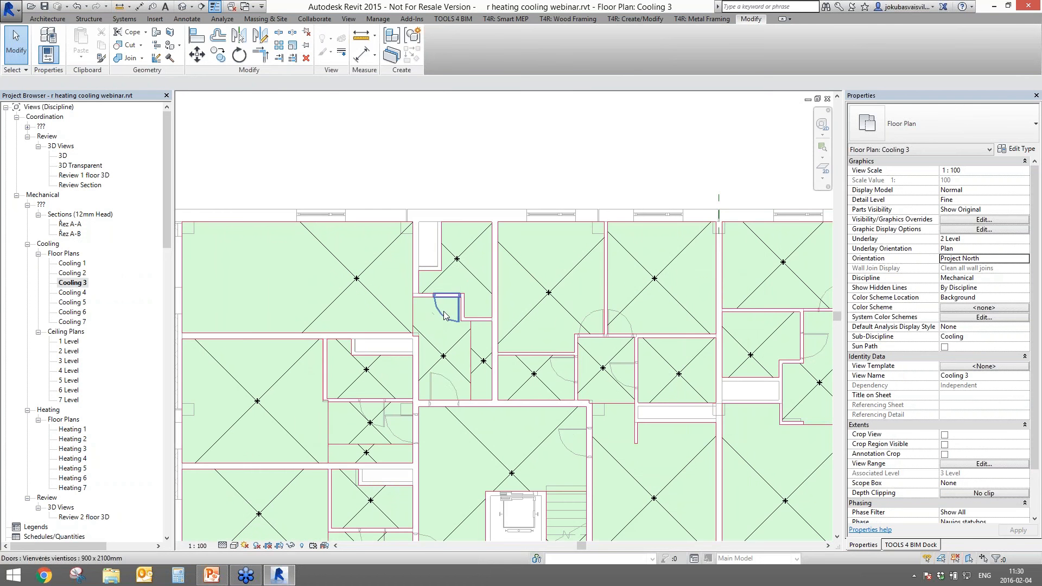
pyautogui.click(444, 310)
pyautogui.keyDown('ctrl'); pyautogui.click(439, 375); pyautogui.keyUp('ctrl')
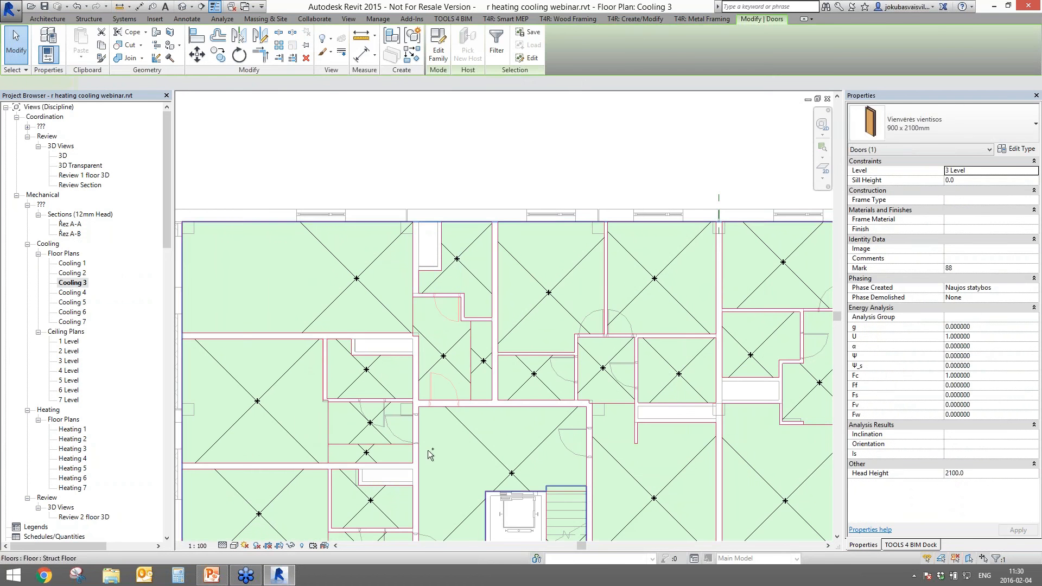
pyautogui.keyDown('ctrl'); pyautogui.click(371, 411); pyautogui.keyUp('ctrl')
pyautogui.press('Escape')
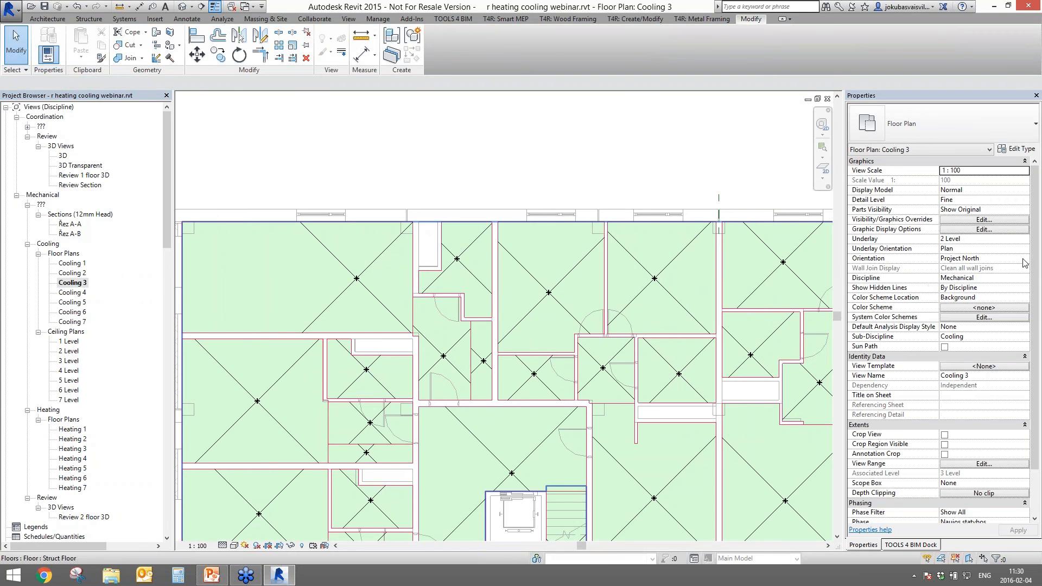
pyautogui.click(1025, 279)
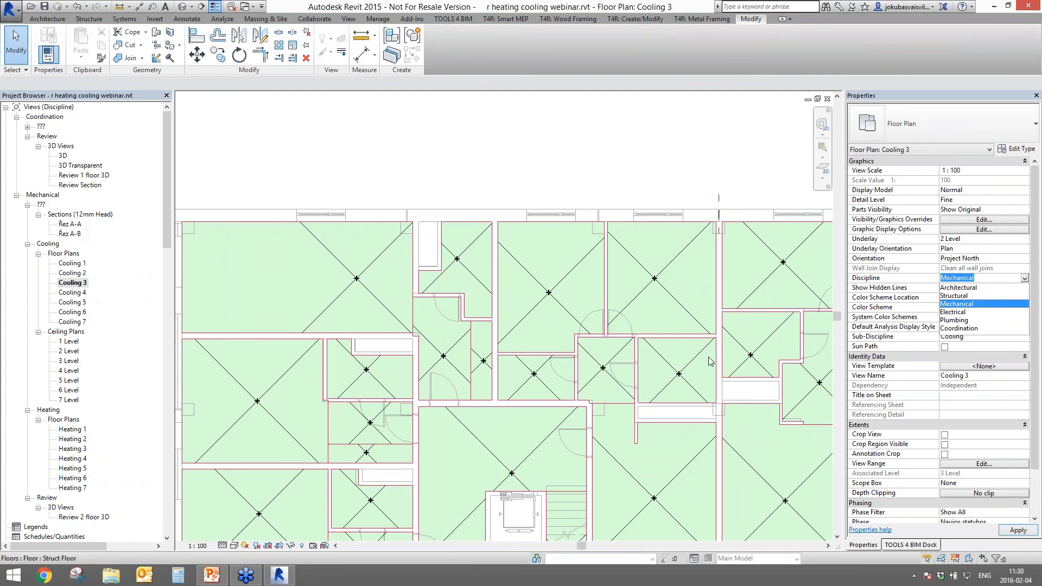
pyautogui.click(970, 289)
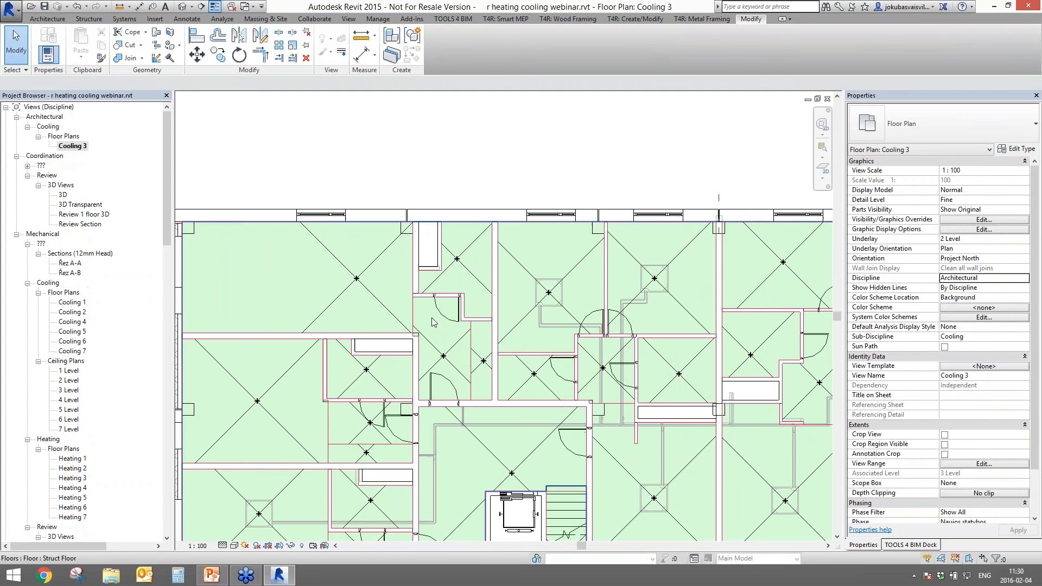
pyautogui.click(446, 307)
# - Select seven doors, set their Comments value to 1, and show the AGACAD tools dock
pyautogui.keyDown('ctrl'); pyautogui.click(444, 389); pyautogui.keyUp('ctrl')
pyautogui.keyDown('ctrl'); pyautogui.click(376, 413); pyautogui.keyUp('ctrl')
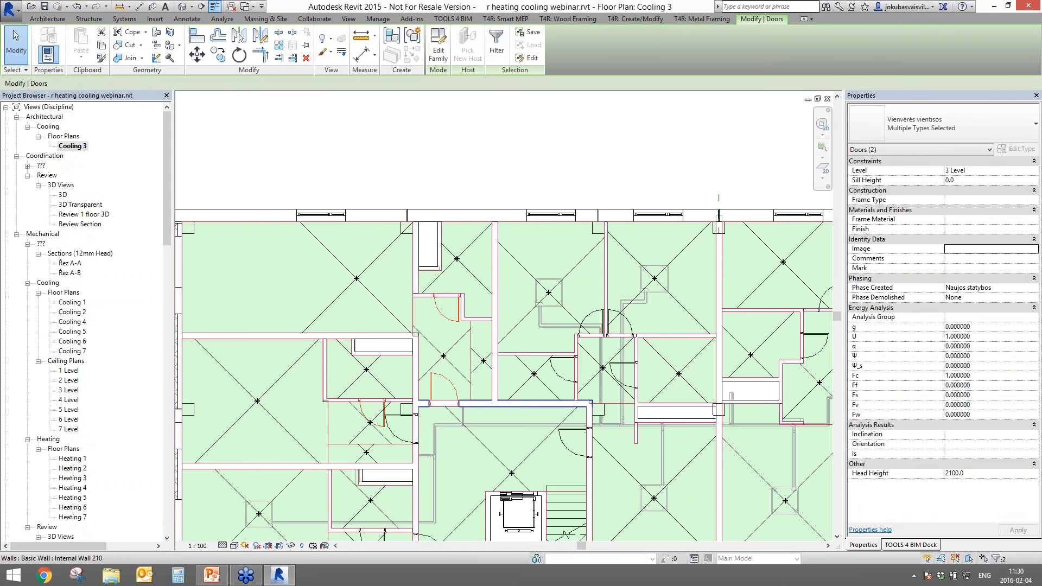
pyautogui.keyDown('ctrl'); pyautogui.click(561, 374); pyautogui.keyUp('ctrl')
pyautogui.keyDown('ctrl'); pyautogui.click(624, 377); pyautogui.keyUp('ctrl')
pyautogui.keyDown('ctrl'); pyautogui.click(813, 347); pyautogui.keyUp('ctrl')
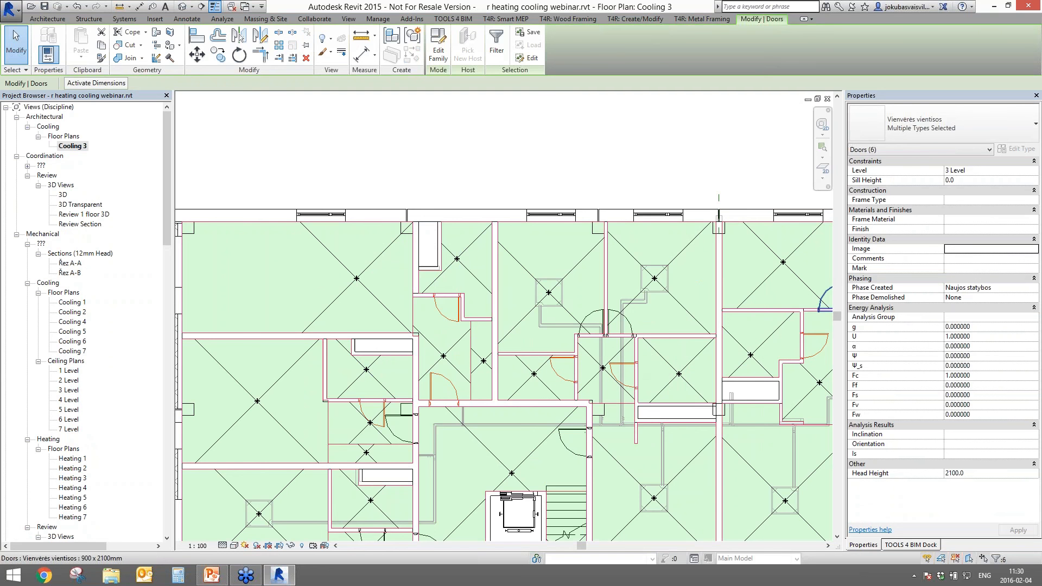
pyautogui.keyDown('ctrl'); pyautogui.click(825, 301); pyautogui.keyUp('ctrl')
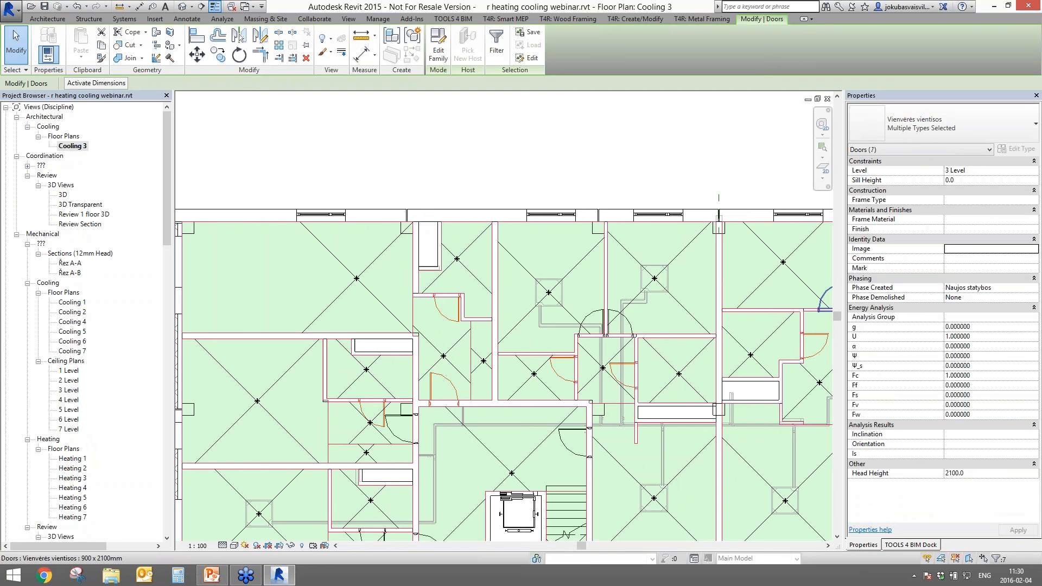
pyautogui.click(969, 257)
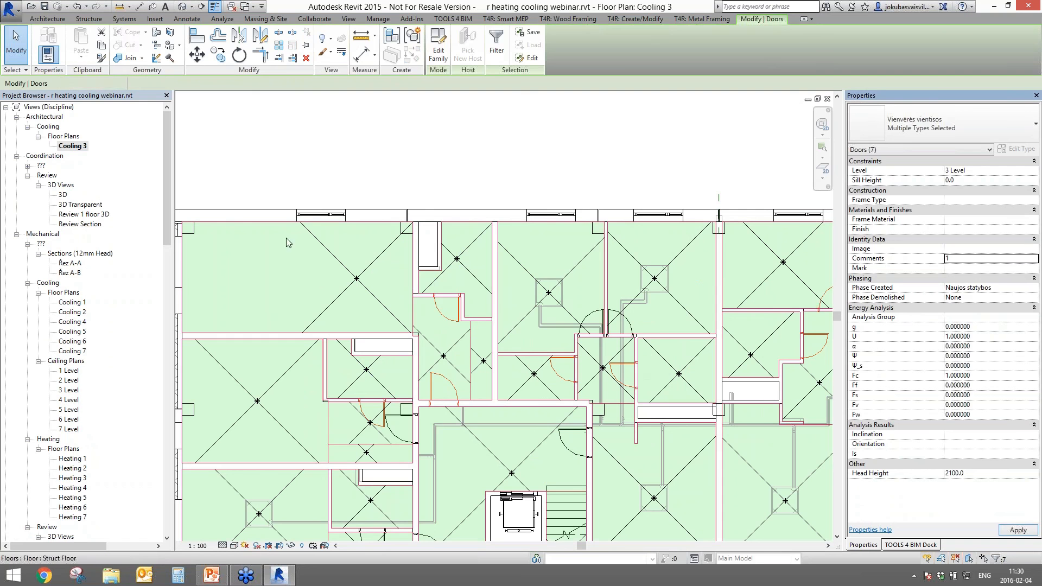
pyautogui.click(419, 172)
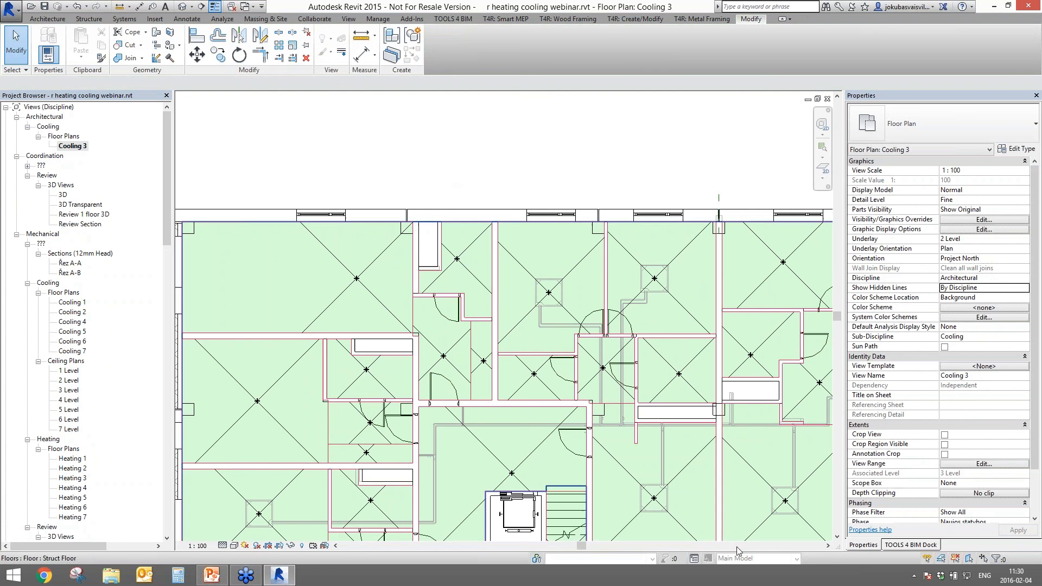
pyautogui.click(902, 545)
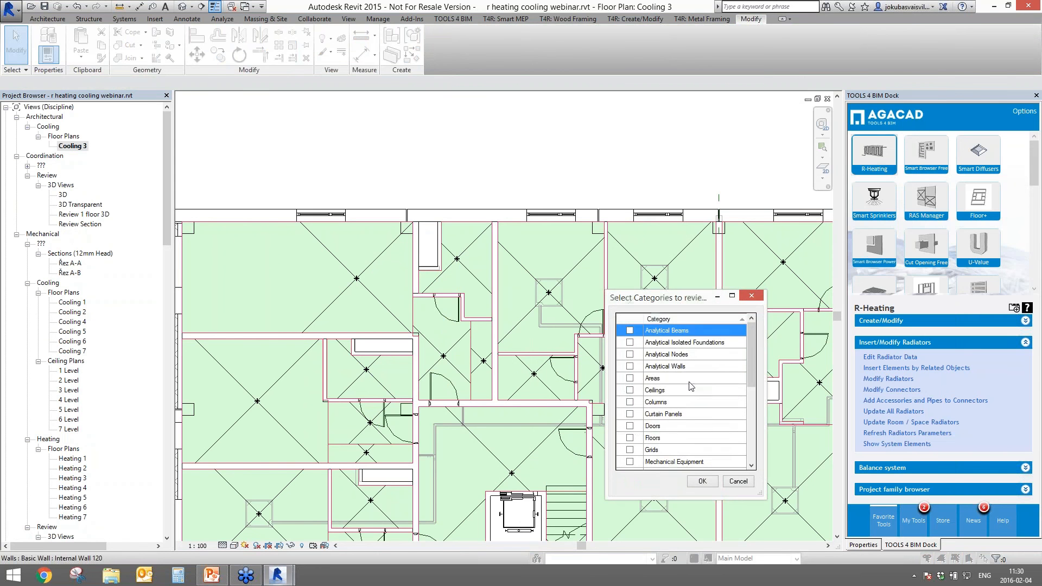
# - List the Doors category on 1 Level and add the Comments parameter to the table
pyautogui.click(629, 426)
pyautogui.click(702, 481)
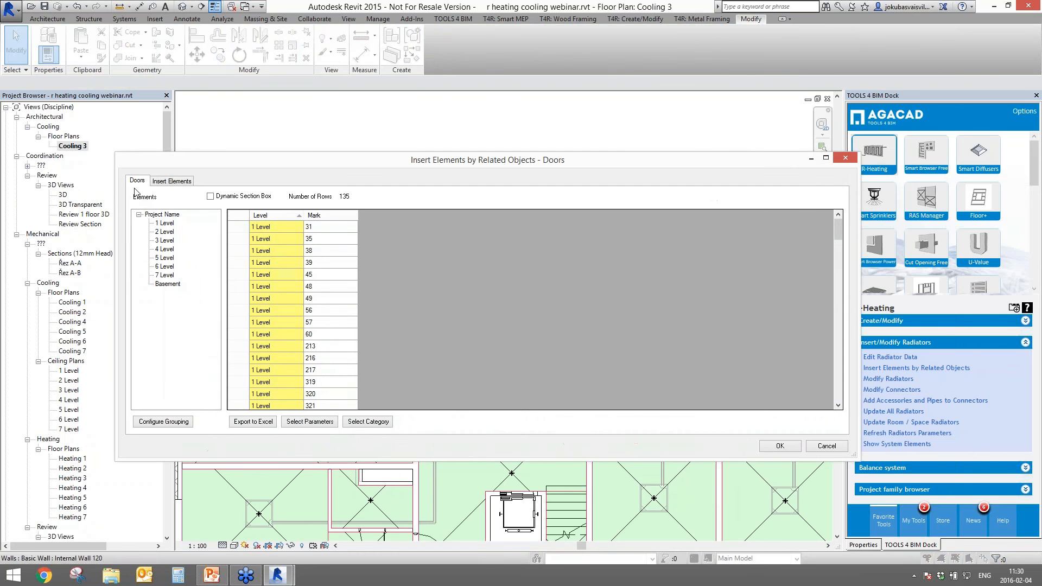
pyautogui.click(165, 223)
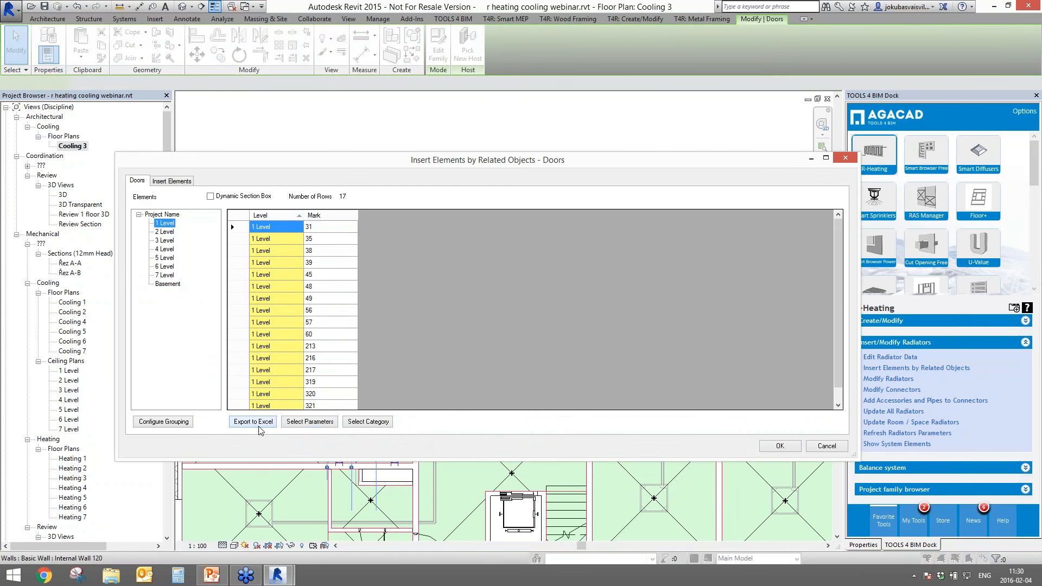
pyautogui.click(303, 425)
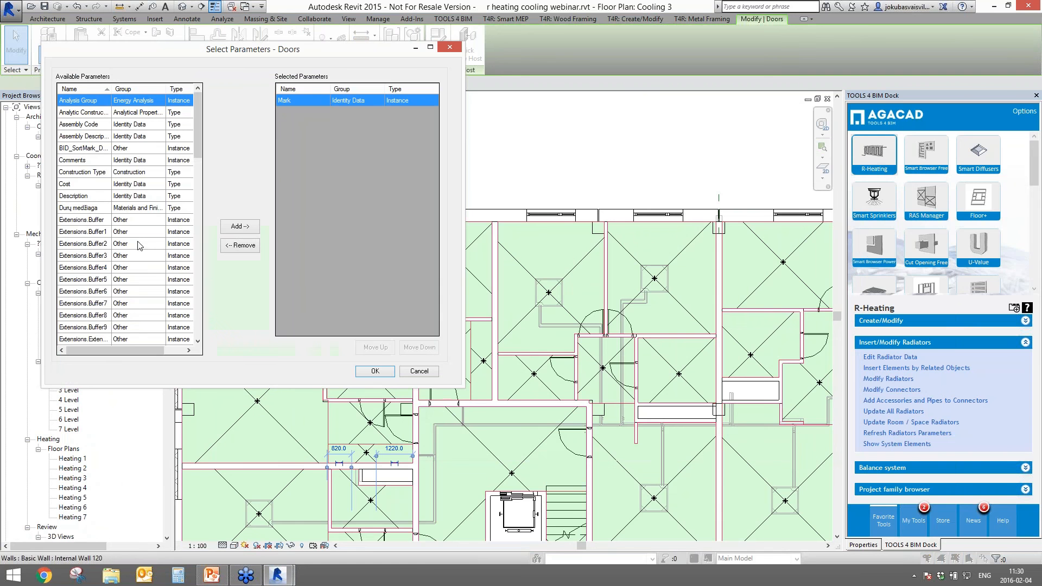
pyautogui.click(97, 160)
pyautogui.click(97, 172)
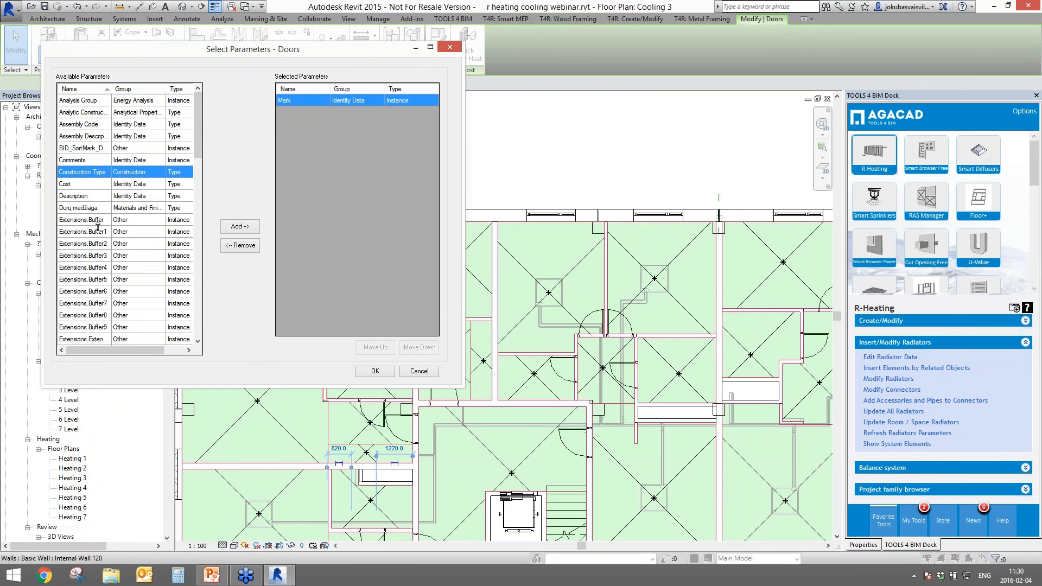
pyautogui.click(80, 161)
pyautogui.click(239, 226)
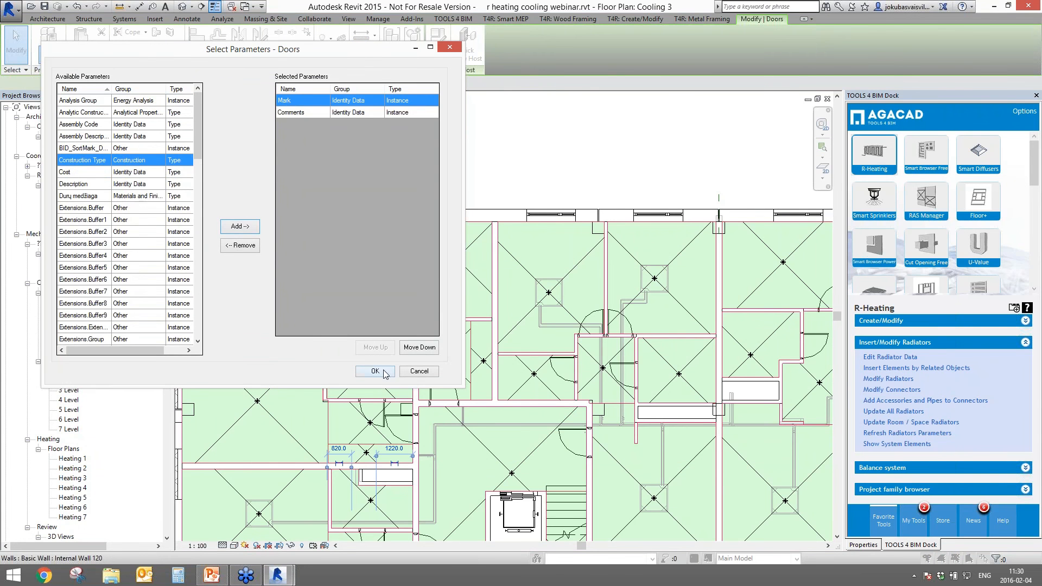
pyautogui.click(384, 373)
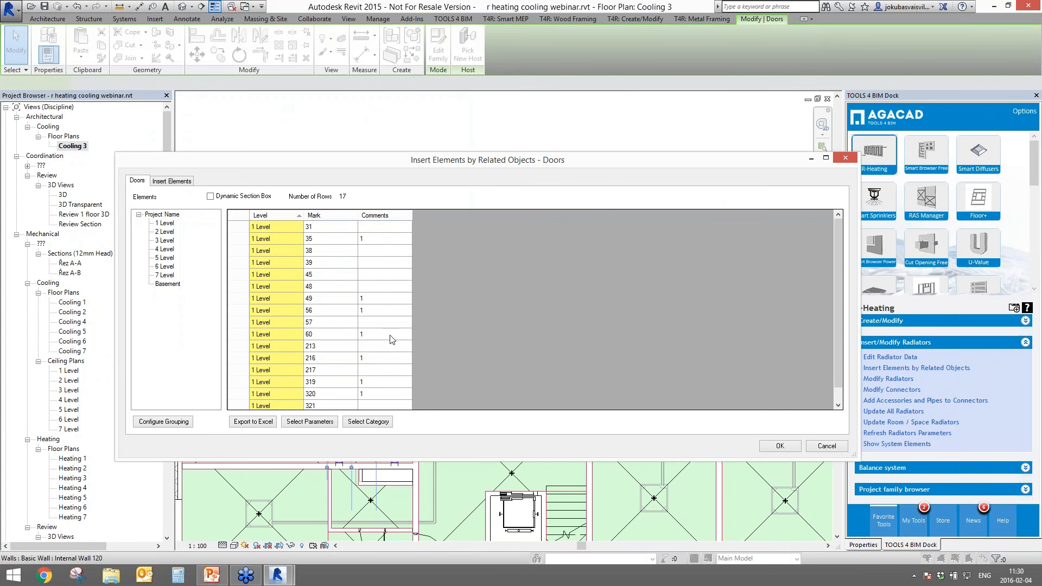
# - Filter the door list to Comments value 1 and select all 14 doors
pyautogui.rightClick(384, 239)
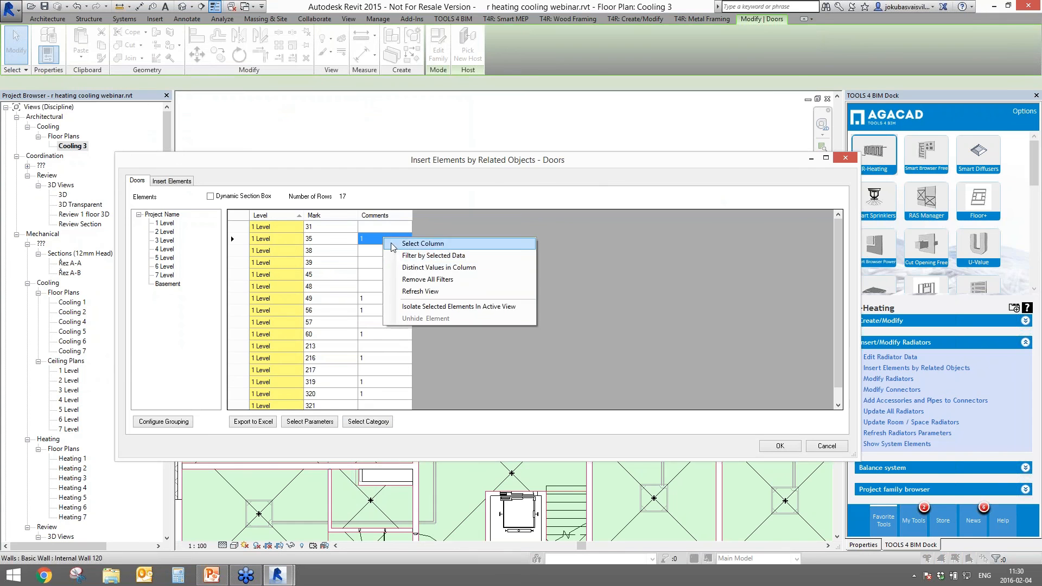
pyautogui.click(420, 256)
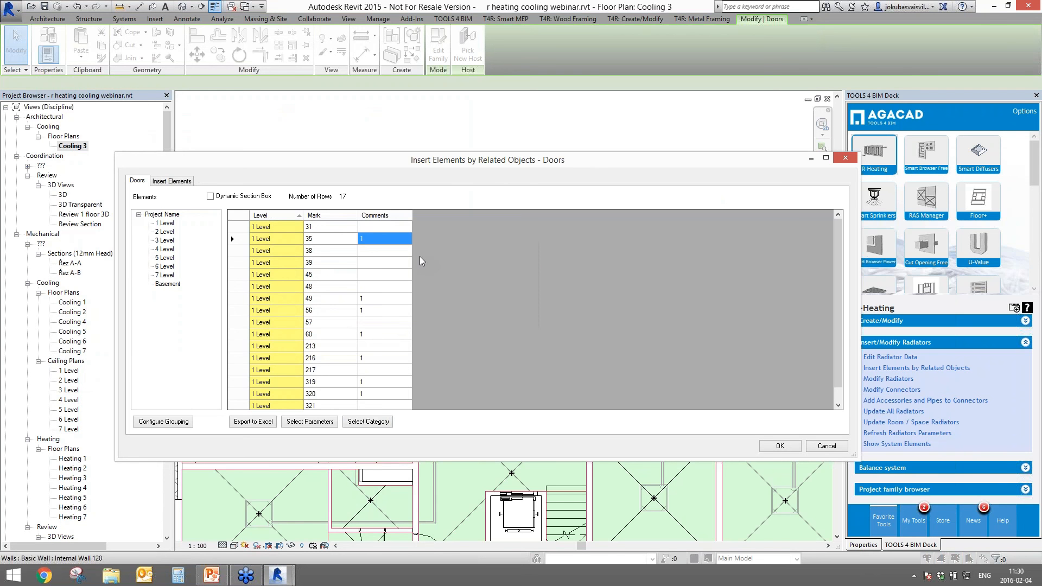
pyautogui.click(238, 216)
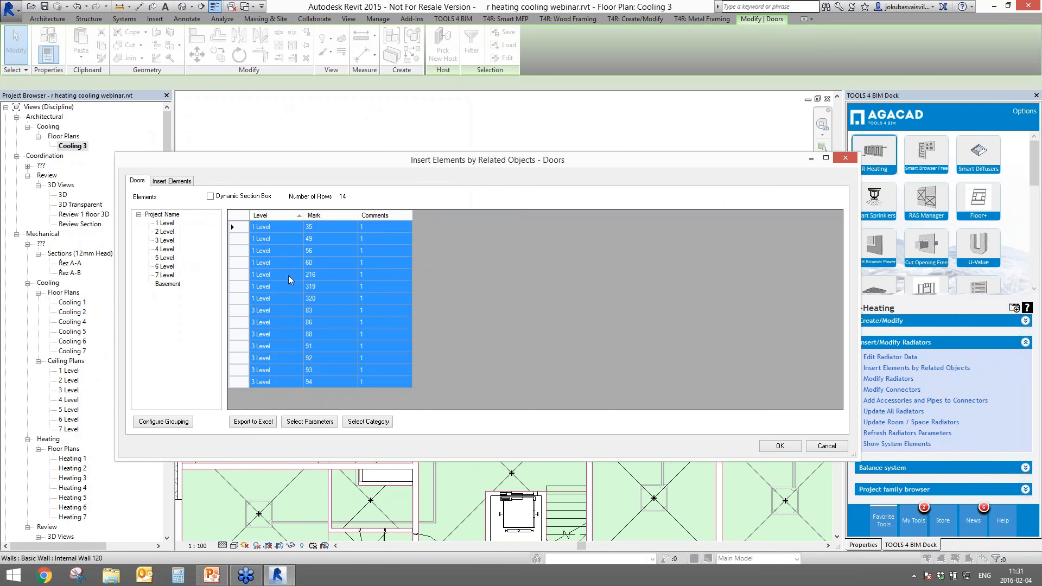
pyautogui.click(169, 182)
# - Add the Indoor_Unit 1.3 Ton suspended ceiling type at elevation 2400 and insert 11 units
pyautogui.click(139, 257)
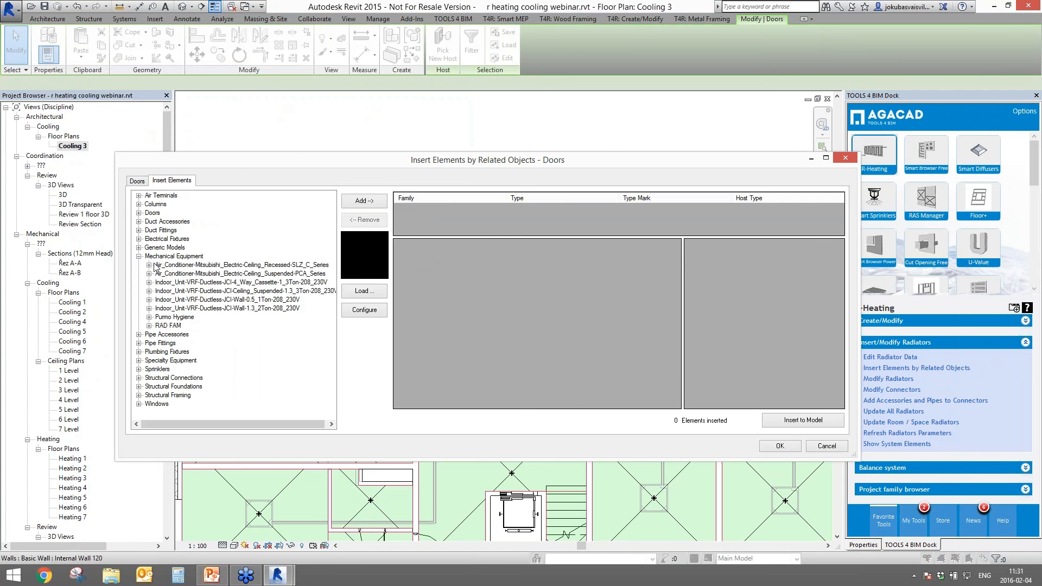
pyautogui.click(172, 292)
pyautogui.click(149, 291)
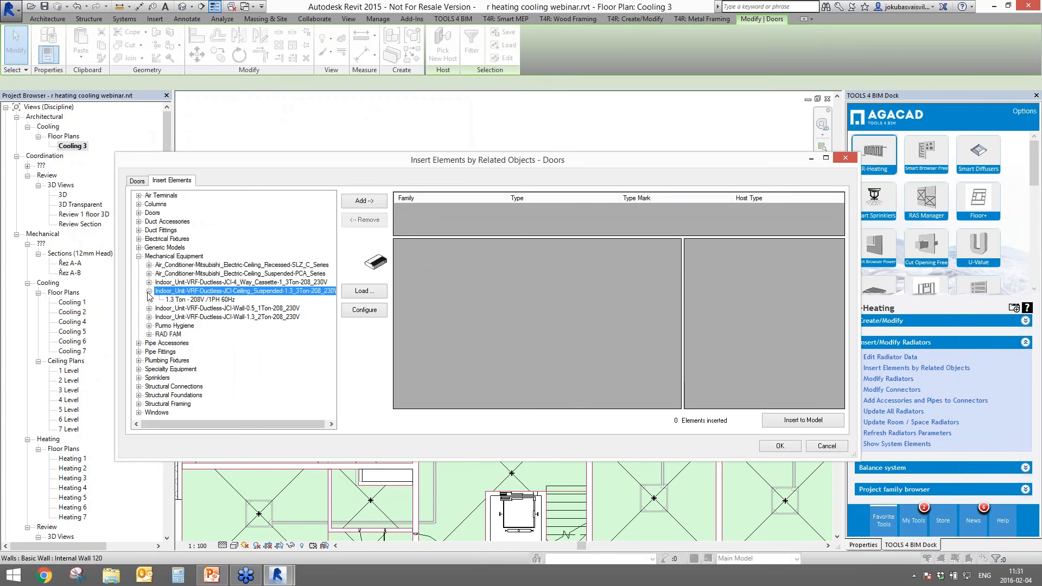
pyautogui.click(184, 300)
pyautogui.click(361, 205)
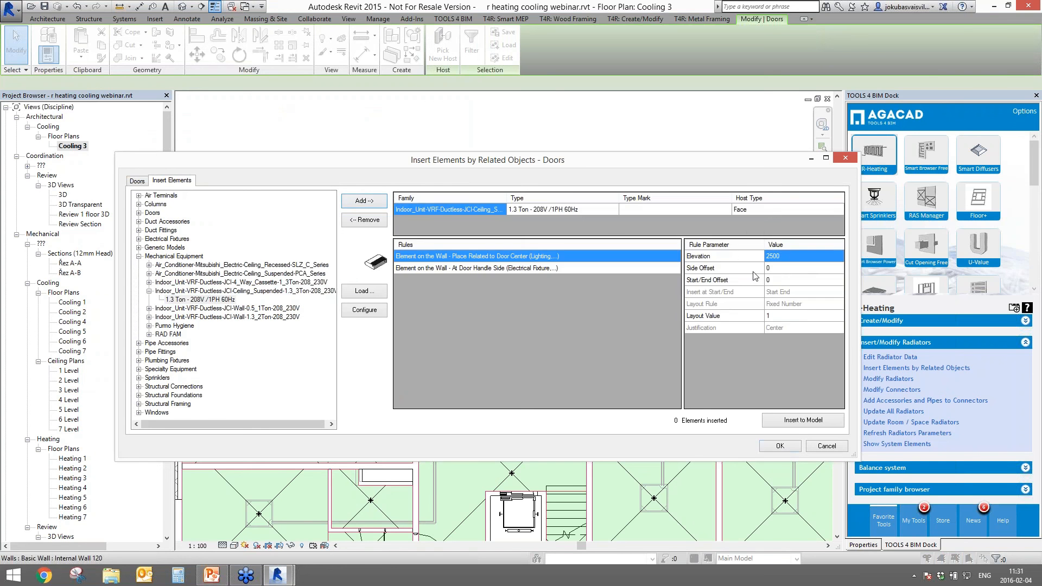
pyautogui.click(764, 256)
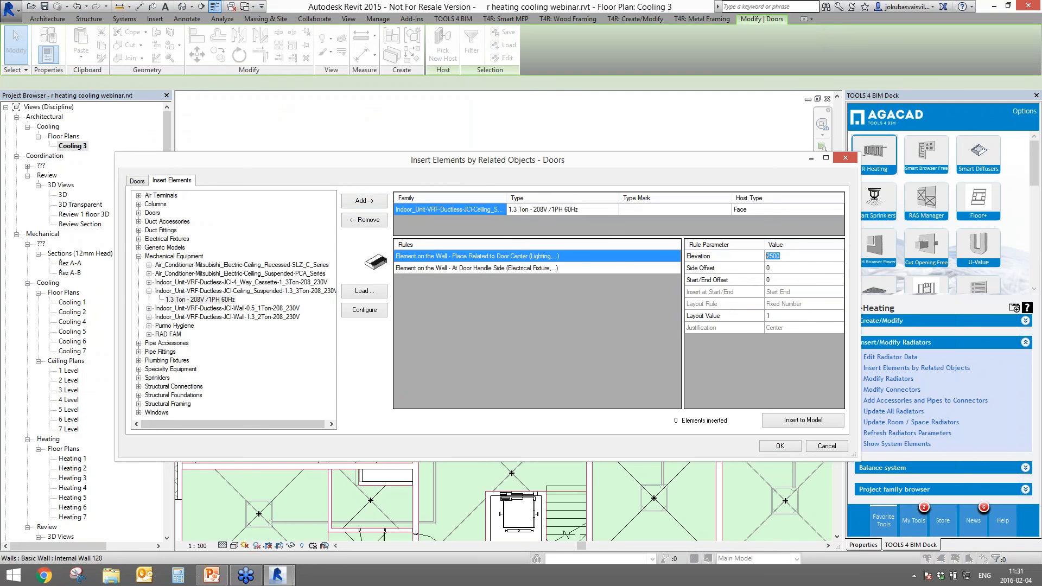
pyautogui.write('2400')
pyautogui.press('Return')
pyautogui.click(771, 419)
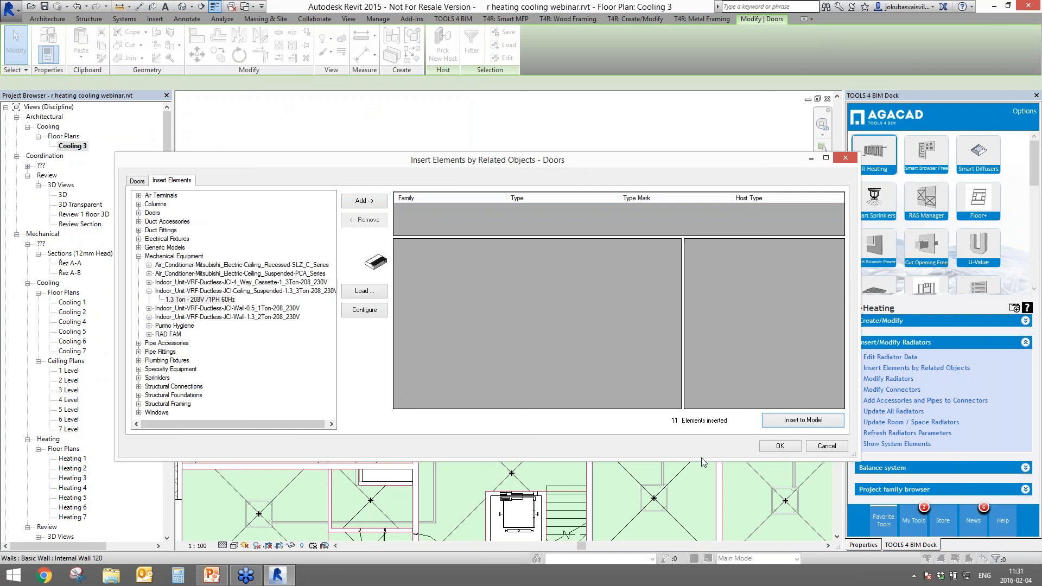
pyautogui.click(776, 445)
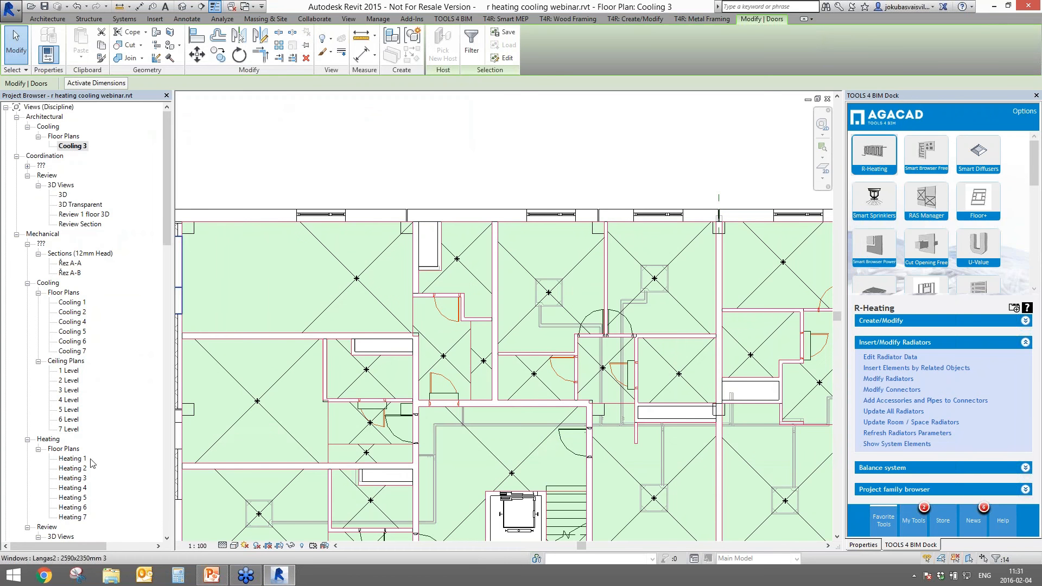
# - Open the 3 Level reflected ceiling plan and check the inserted ceiling units around grids 3 and 4
pyautogui.click(69, 400)
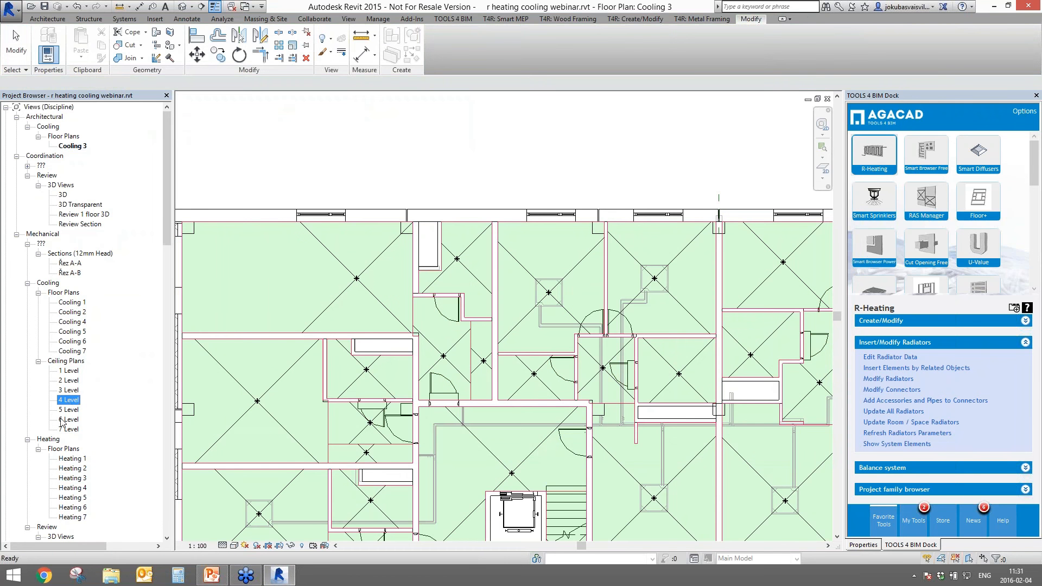
pyautogui.doubleClick(69, 390)
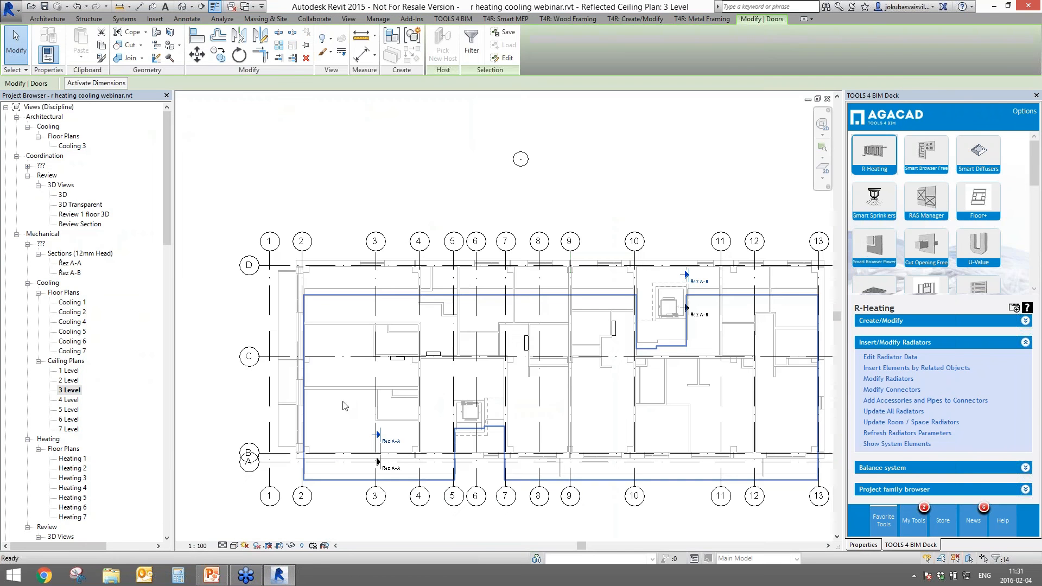
pyautogui.scroll(4, 512, 350)
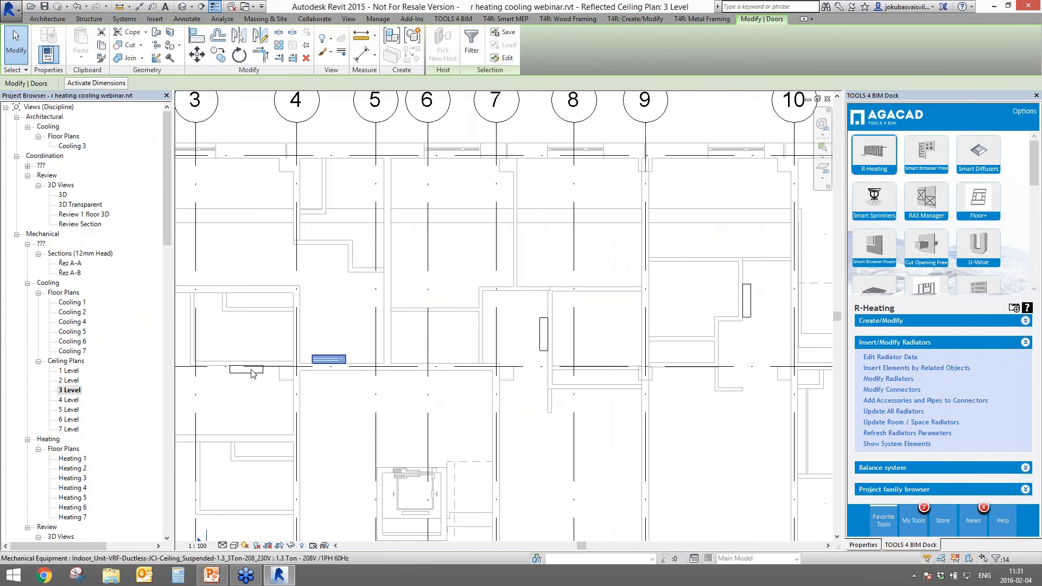
pyautogui.click(246, 369)
pyautogui.click(328, 359)
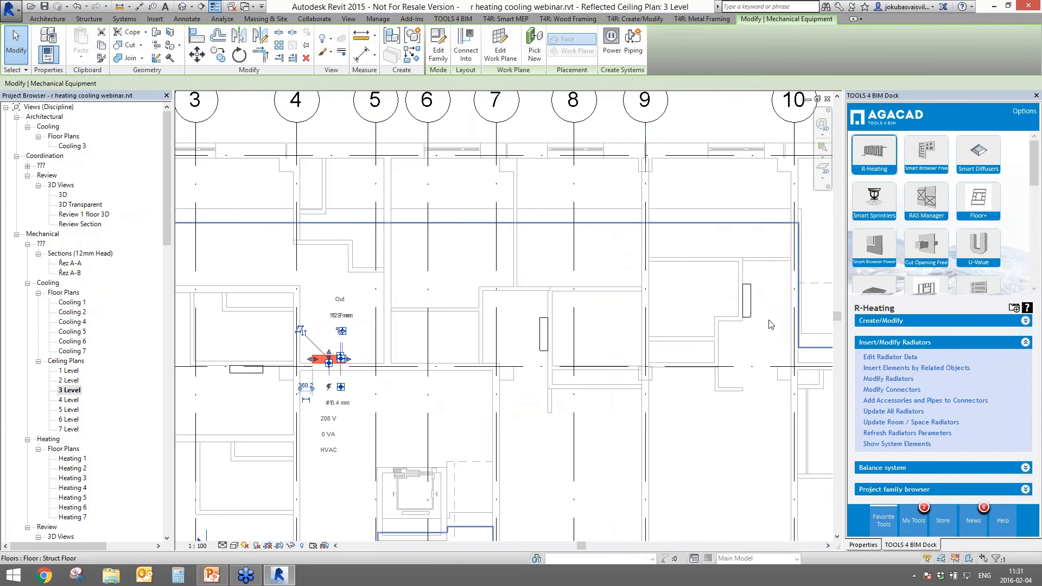
pyautogui.moveTo(769, 324); pyautogui.dragTo(506, 340, button='middle')
pyautogui.scroll(-2, 661, 356)
pyautogui.moveTo(661, 356); pyautogui.dragTo(604, 367, button='middle')
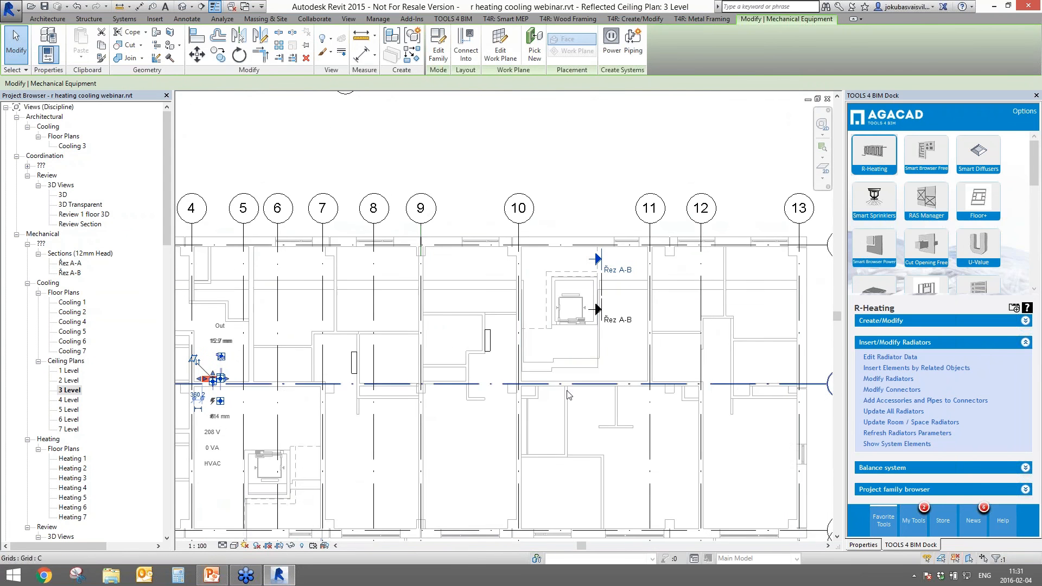
pyautogui.scroll(-1, 418, 417)
pyautogui.moveTo(418, 416); pyautogui.dragTo(491, 418, button='middle')
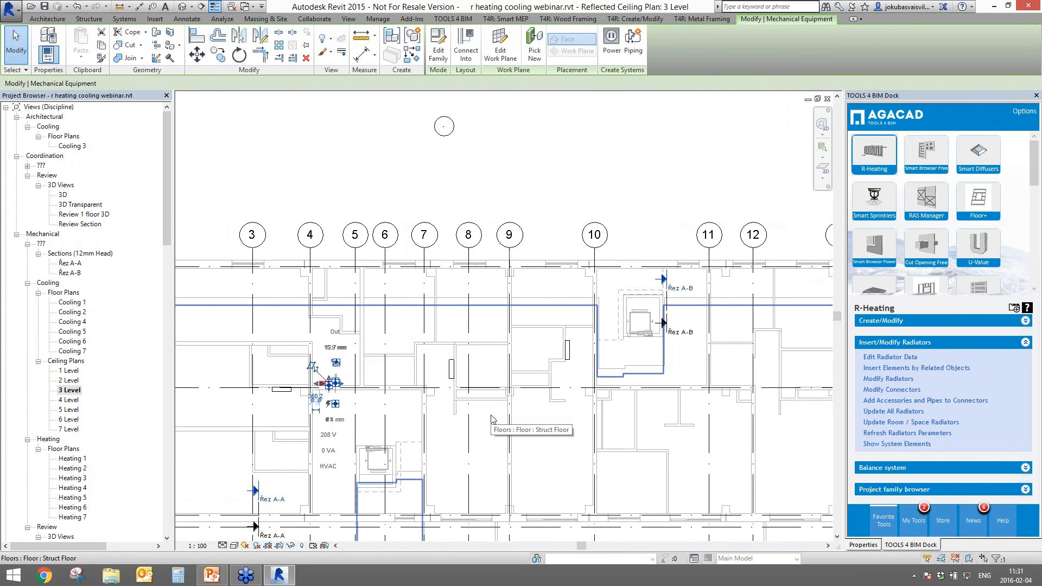
# - Clear the equipment selection and bring up the TOOLS 4 BIM Insert Elements tools
pyautogui.press('Escape')
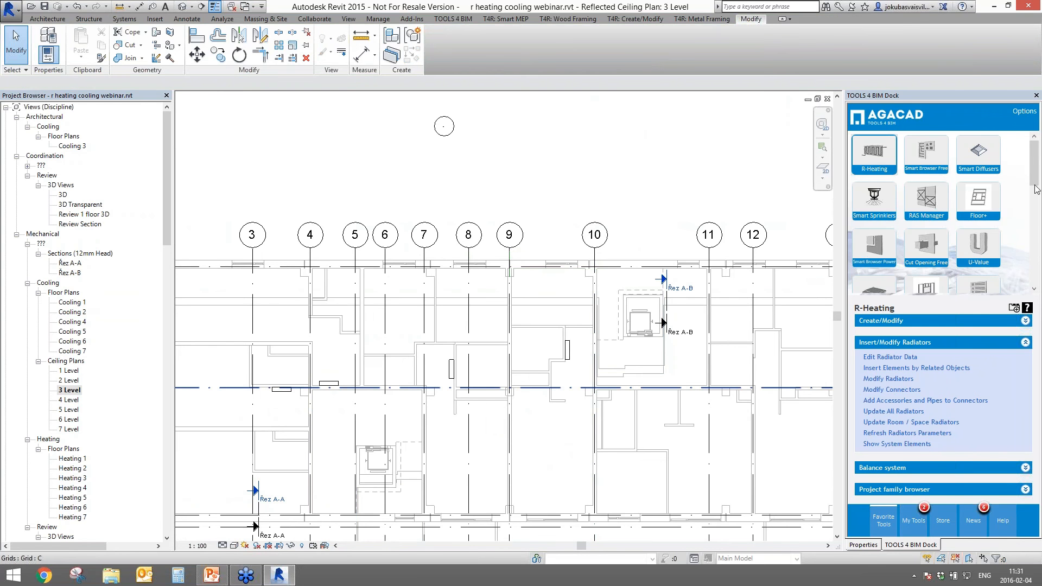
pyautogui.moveTo(1036, 188); pyautogui.dragTo(1040, 259)
pyautogui.click(929, 262)
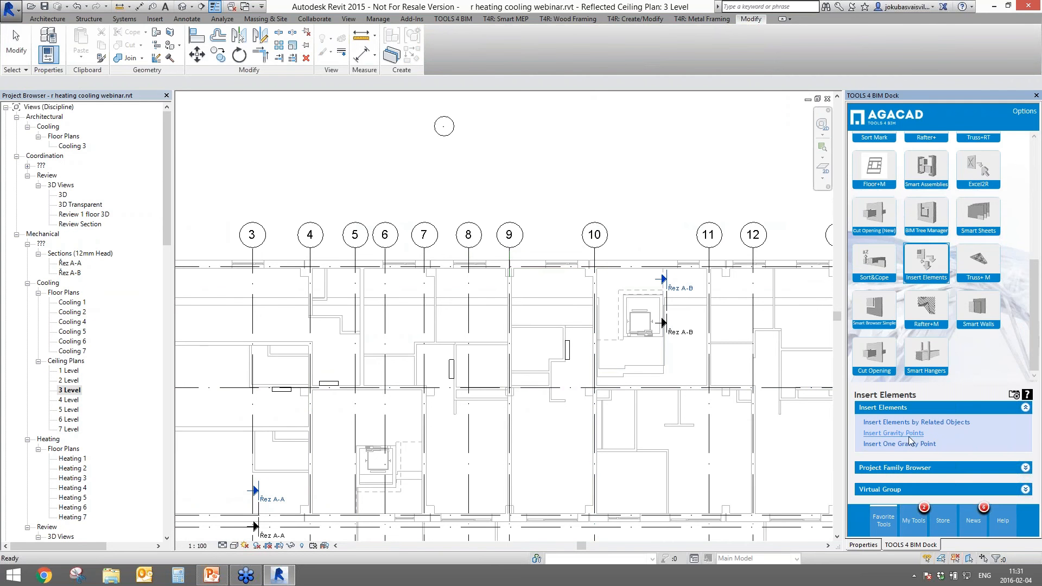
# - Start Insert Elements by Related Objects with Doors as the related category
pyautogui.click(879, 487)
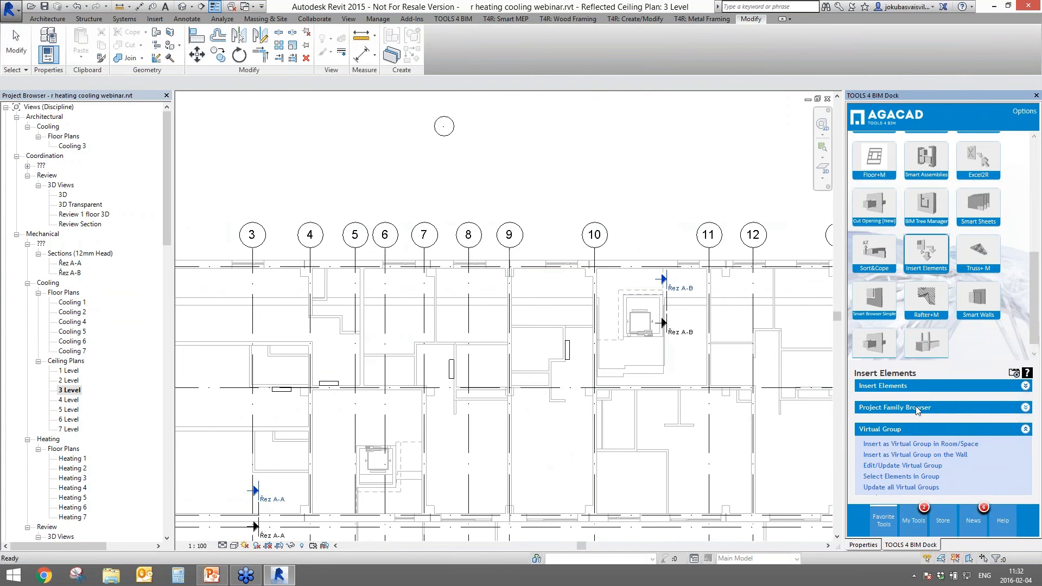
pyautogui.click(902, 386)
pyautogui.click(898, 423)
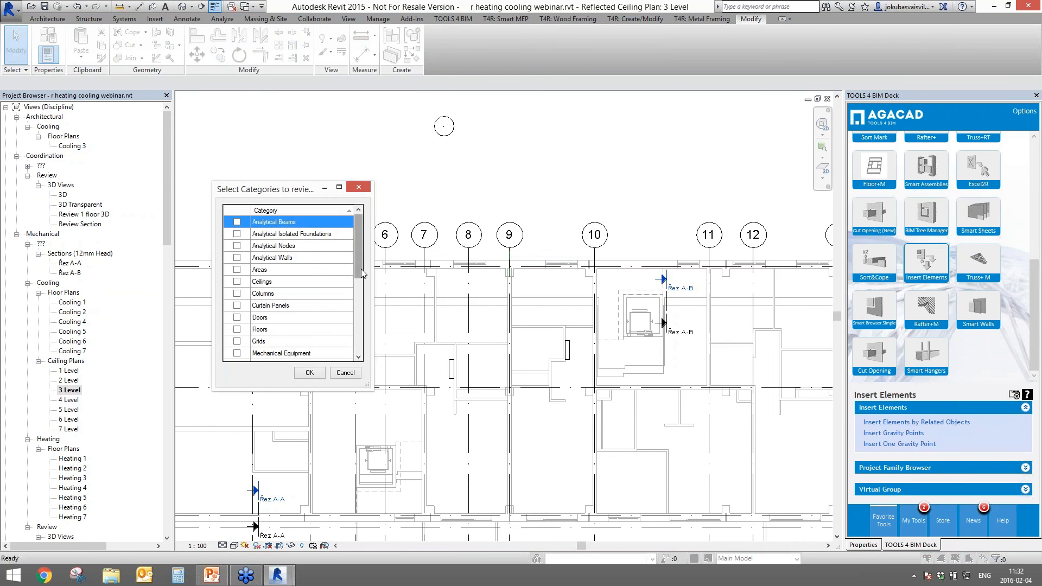
pyautogui.moveTo(357, 247); pyautogui.dragTo(357, 288)
pyautogui.click(237, 222)
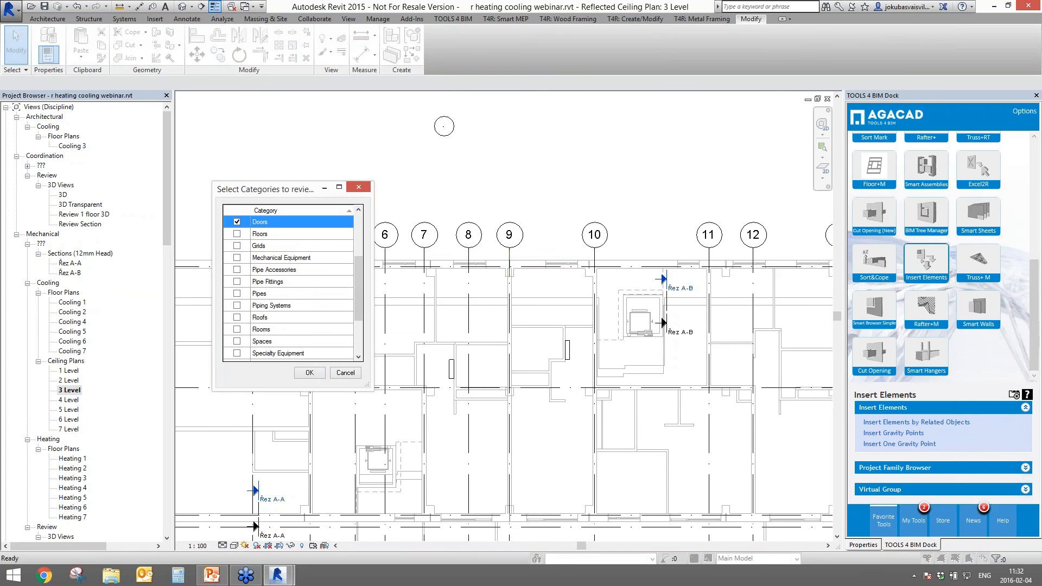
pyautogui.click(305, 373)
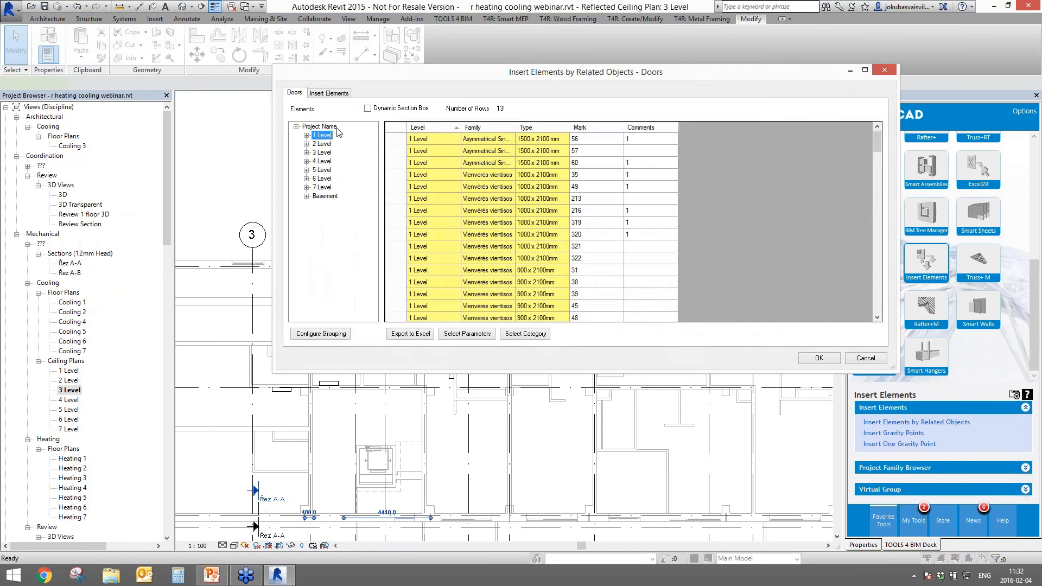
# - Insert 13 Fan switches at the door handle side, elevation 1000, 250 side offset
pyautogui.click(330, 93)
pyautogui.click(324, 151)
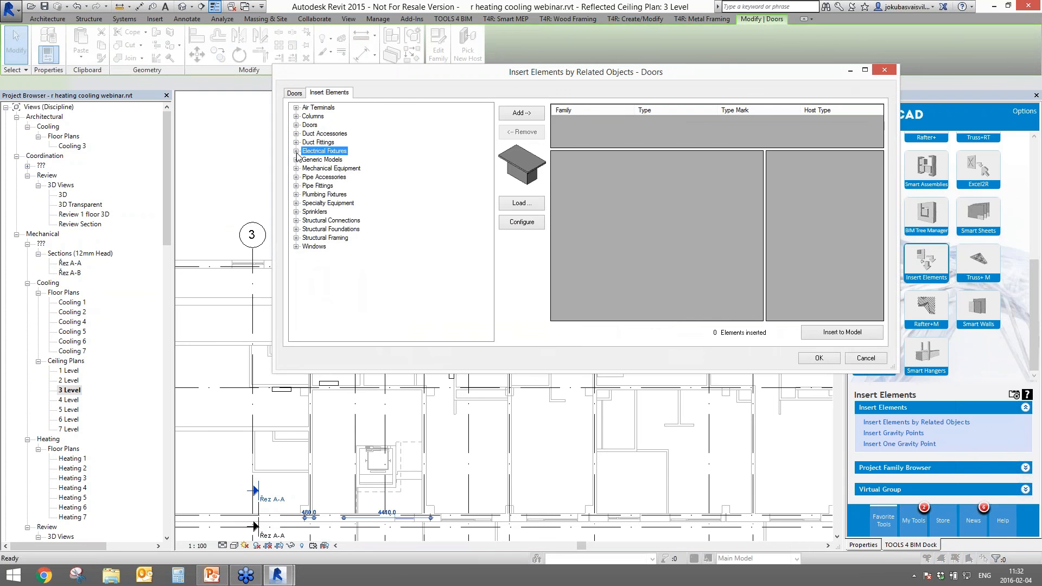
pyautogui.click(296, 150)
pyautogui.click(328, 168)
pyautogui.click(521, 113)
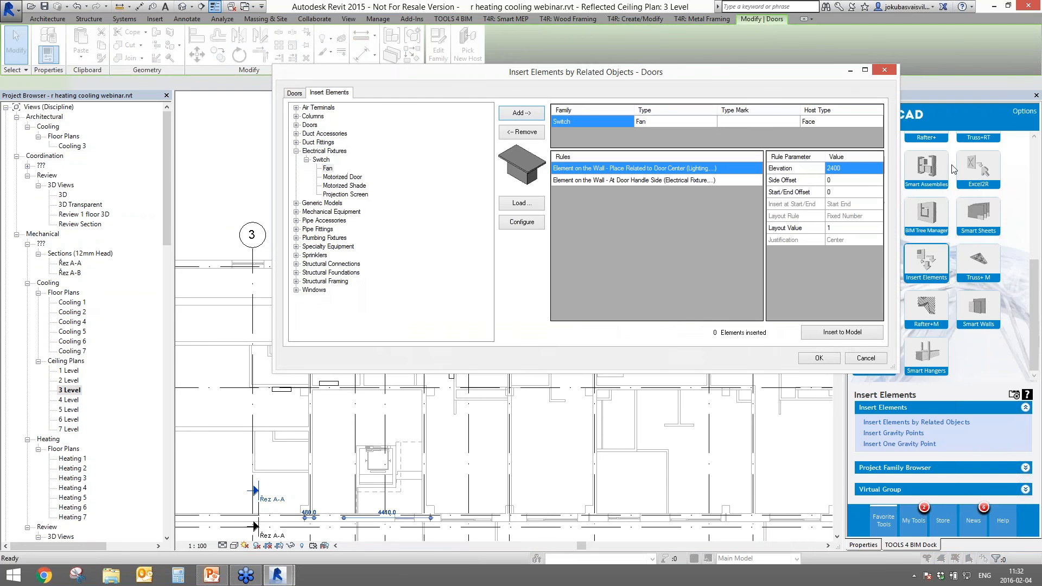
pyautogui.click(846, 171)
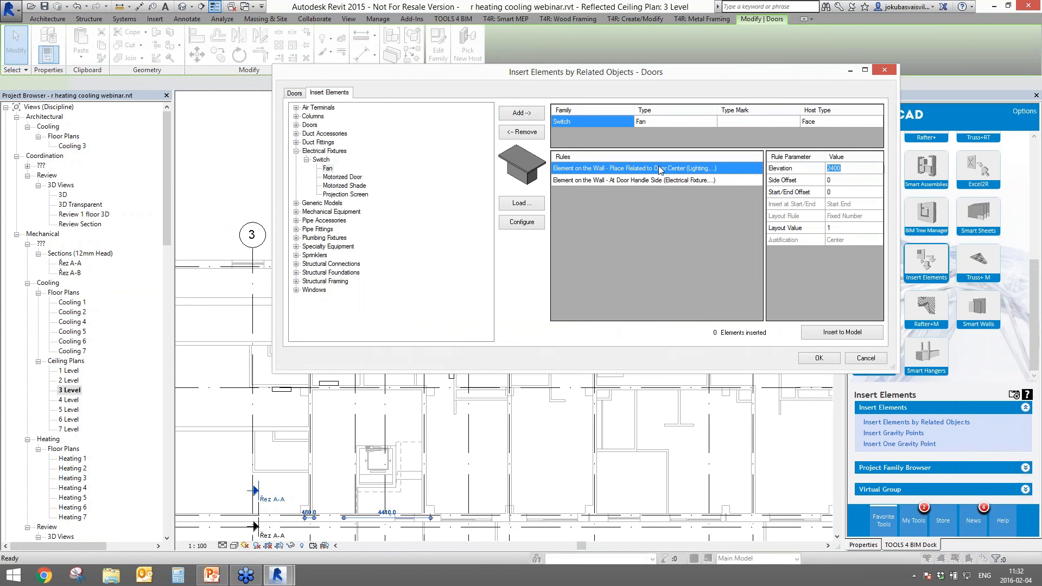
pyautogui.click(722, 181)
pyautogui.click(845, 171)
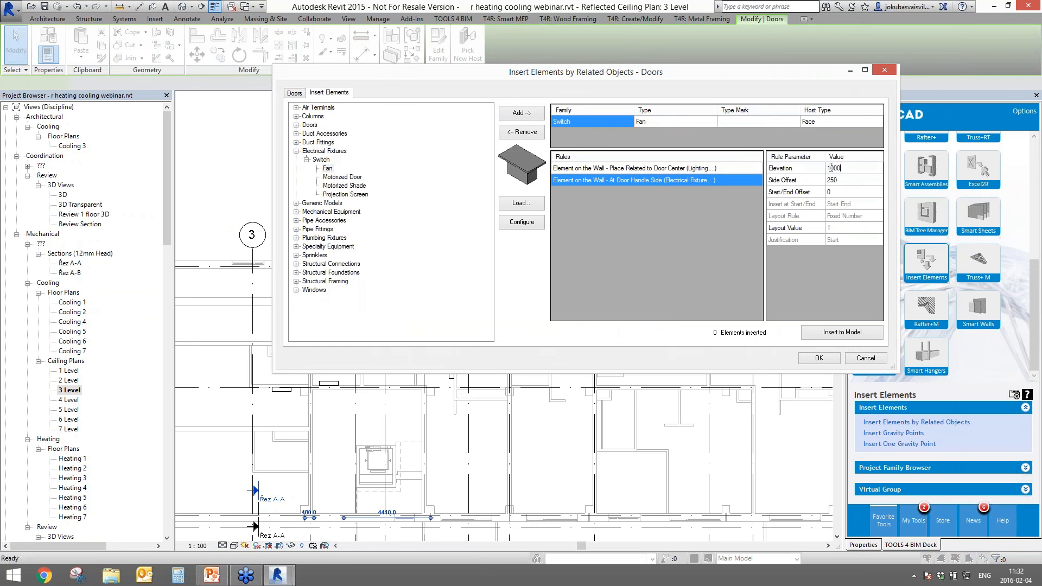
pyautogui.click(849, 332)
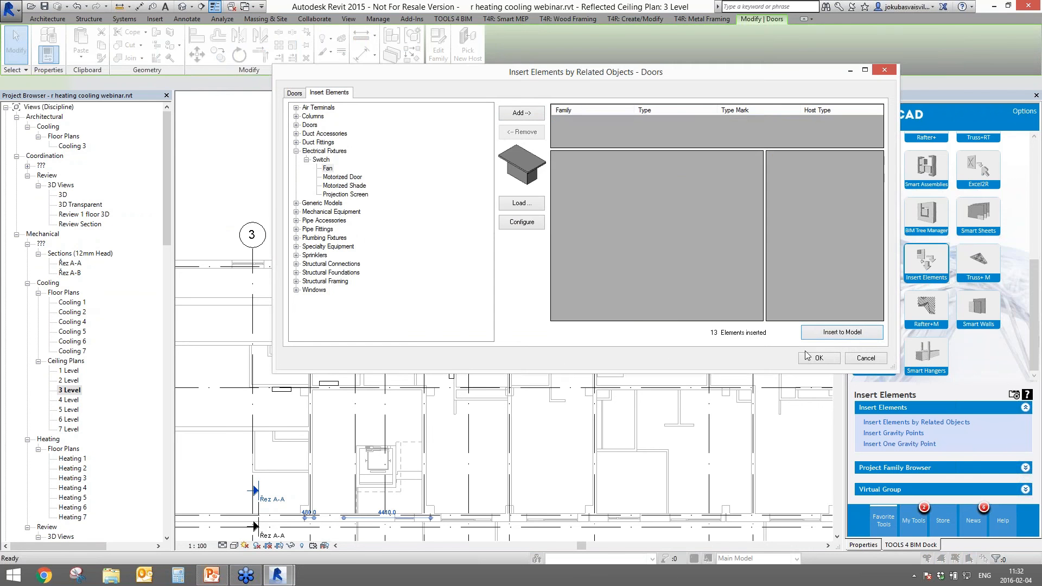
pyautogui.click(819, 357)
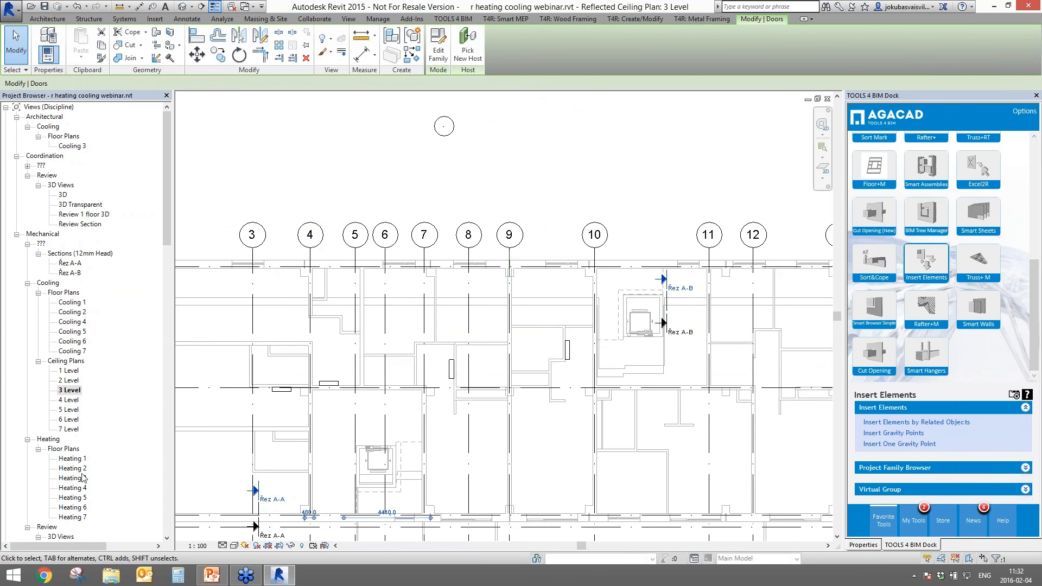
# - Open the Review 1 floor 3D view and inspect the new switch beside its door
pyautogui.doubleClick(79, 216)
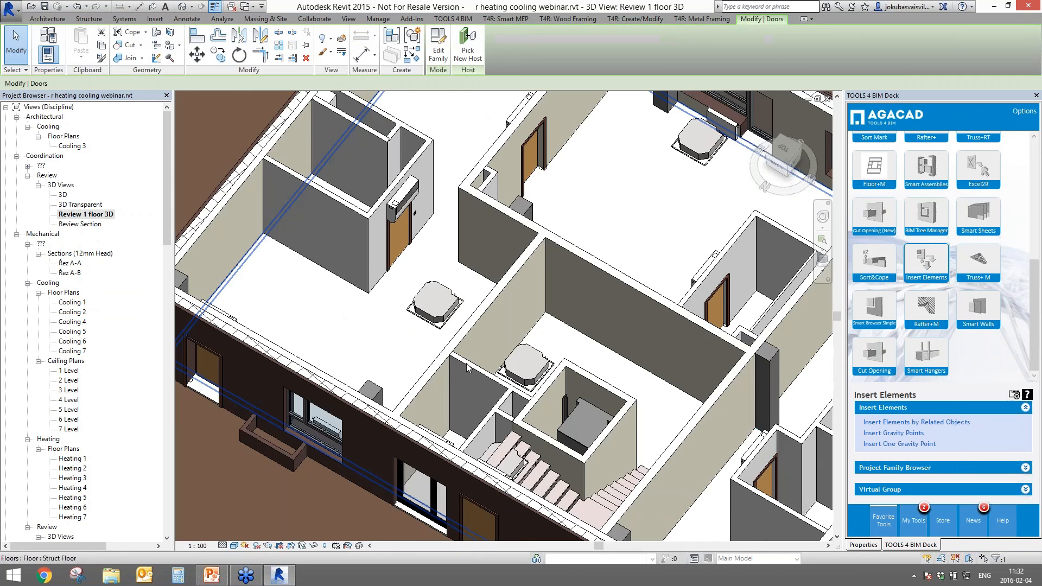
pyautogui.keyDown('shift'); pyautogui.moveTo(468, 367); pyautogui.dragTo(452, 351, button='middle'); pyautogui.keyUp('shift')
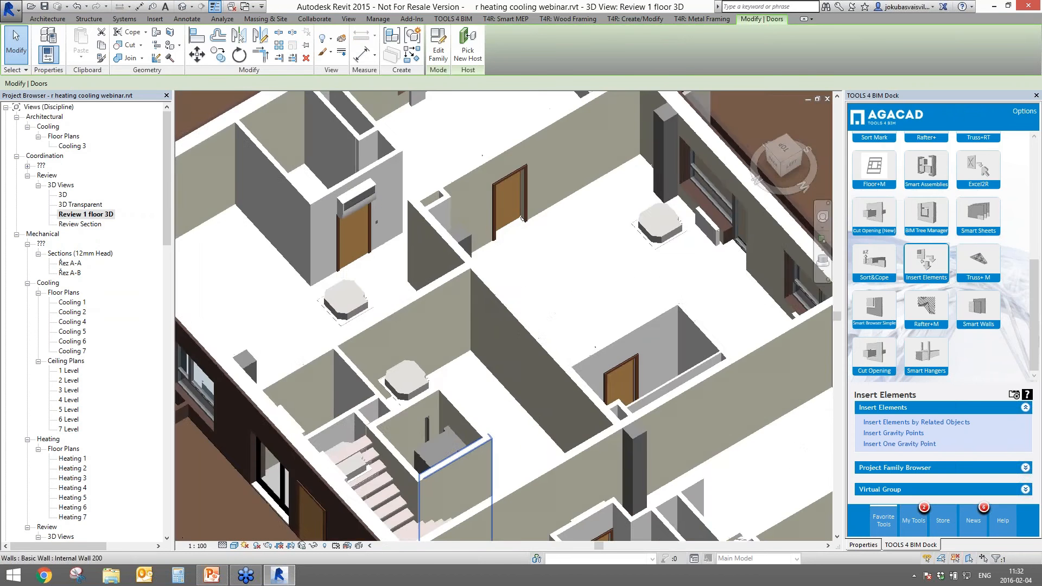
pyautogui.scroll(8, 356, 185)
pyautogui.click(466, 281)
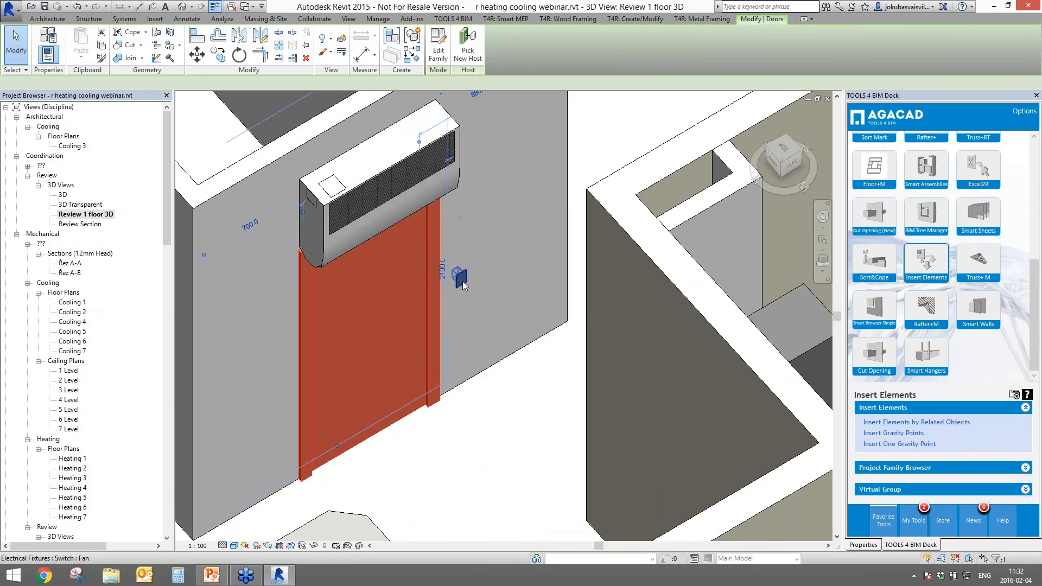
pyautogui.scroll(-4, 498, 318)
pyautogui.click(745, 233)
pyautogui.keyDown('shift'); pyautogui.moveTo(744, 233); pyautogui.dragTo(487, 275, button='middle'); pyautogui.keyUp('shift')
pyautogui.scroll(4, 627, 233)
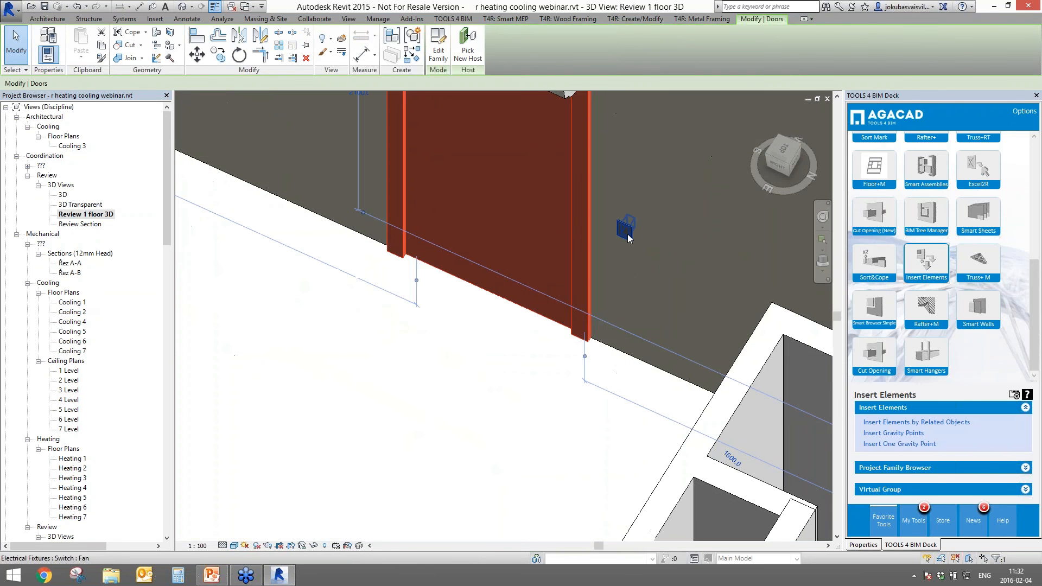
pyautogui.press('Escape')
pyautogui.scroll(-6, 530, 316)
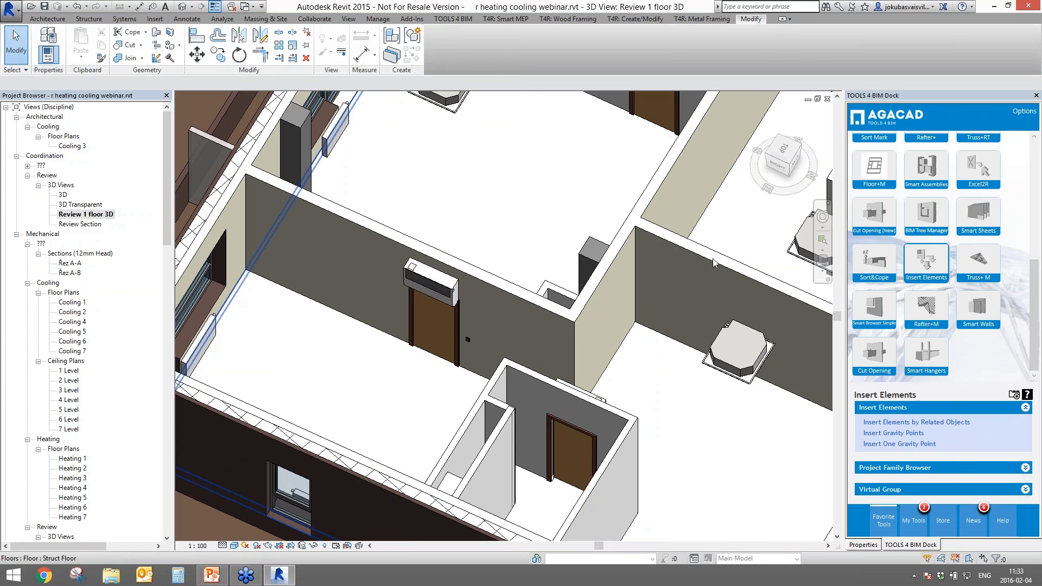
# - Orbit the whole first floor to review the placed indoor units
pyautogui.moveTo(1033, 312); pyautogui.dragTo(1030, 191)
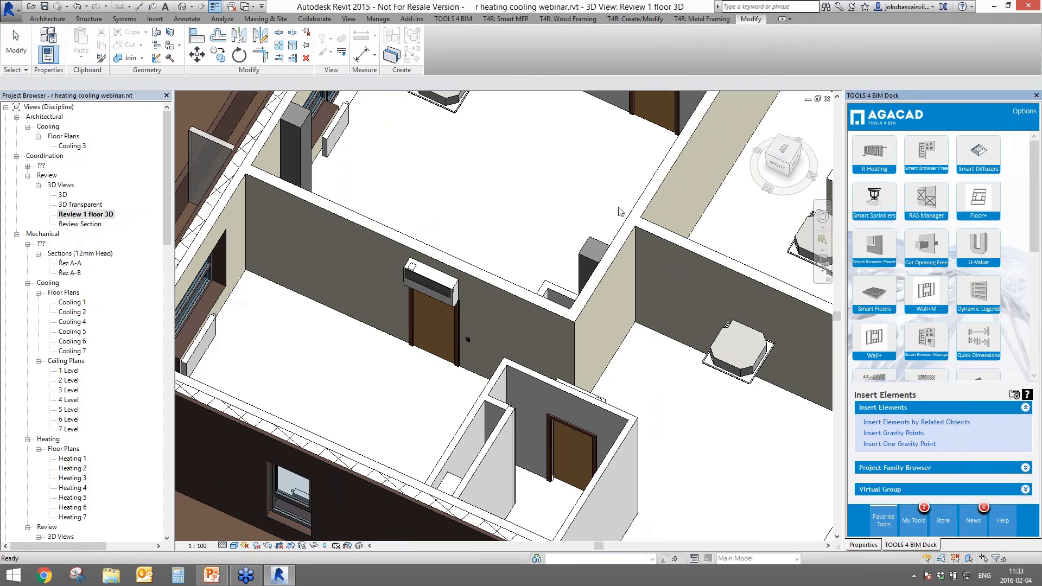
pyautogui.scroll(-5, 591, 309)
pyautogui.keyDown('shift'); pyautogui.moveTo(591, 310); pyautogui.dragTo(200, 440, button='middle'); pyautogui.keyUp('shift')
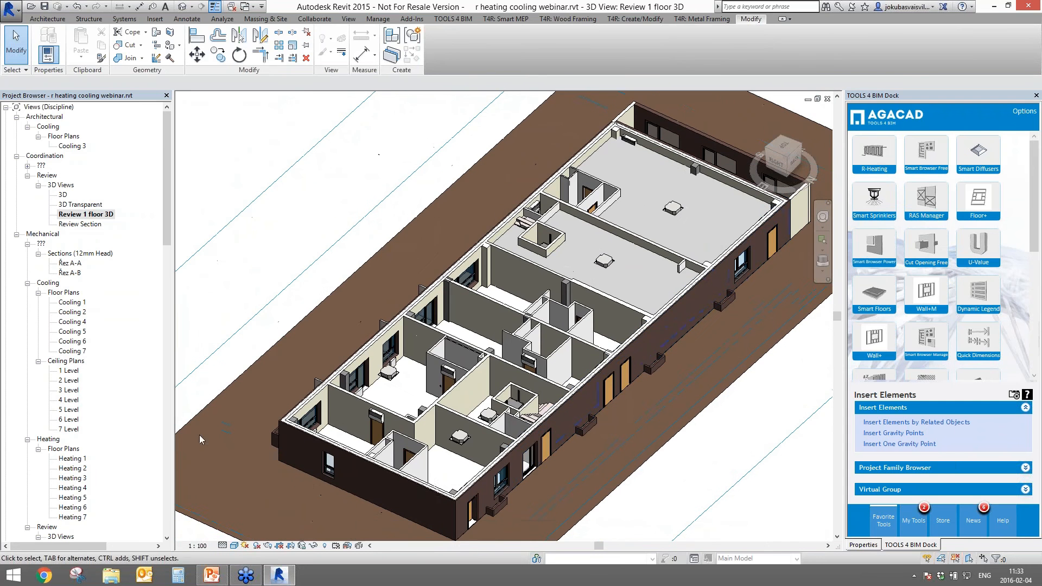
pyautogui.click(61, 537)
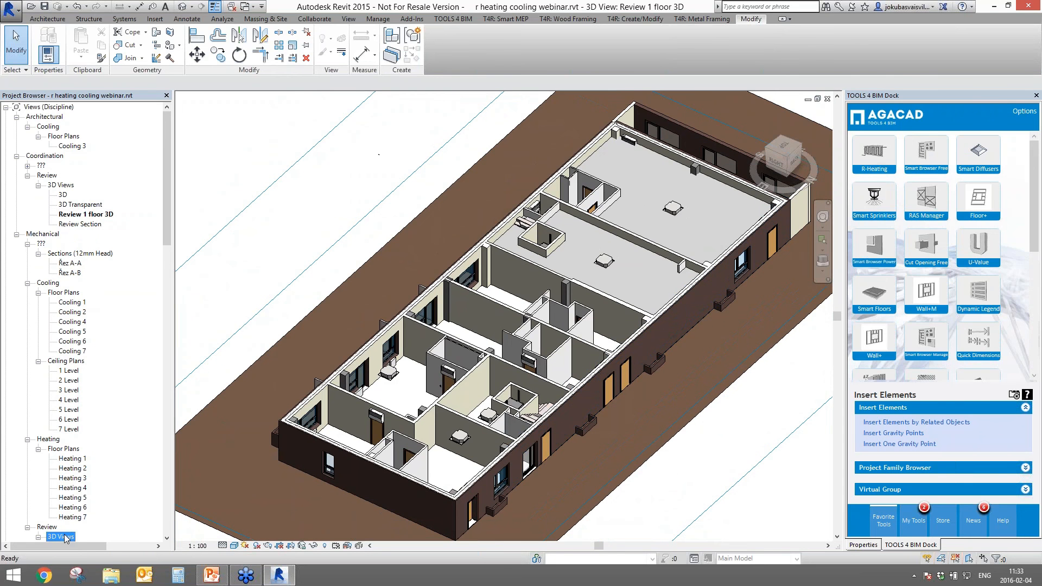
# - Open the Review 2 floor 3D view and orbit toward the pipe runs
pyautogui.doubleClick(65, 536)
pyautogui.doubleClick(86, 497)
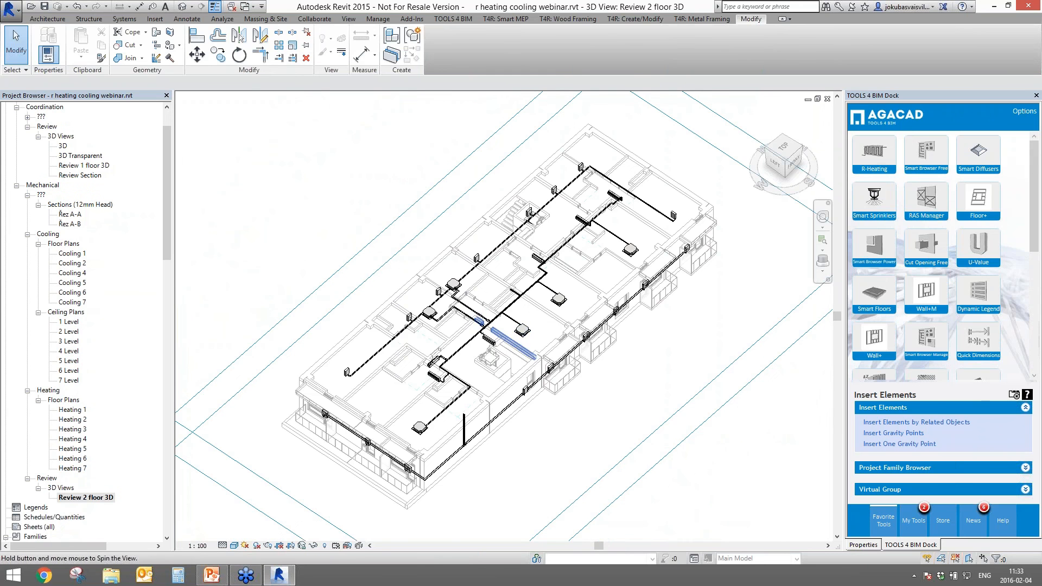
pyautogui.keyDown('shift'); pyautogui.moveTo(520, 348); pyautogui.dragTo(510, 364, button='middle'); pyautogui.keyUp('shift')
pyautogui.scroll(4, 479, 376)
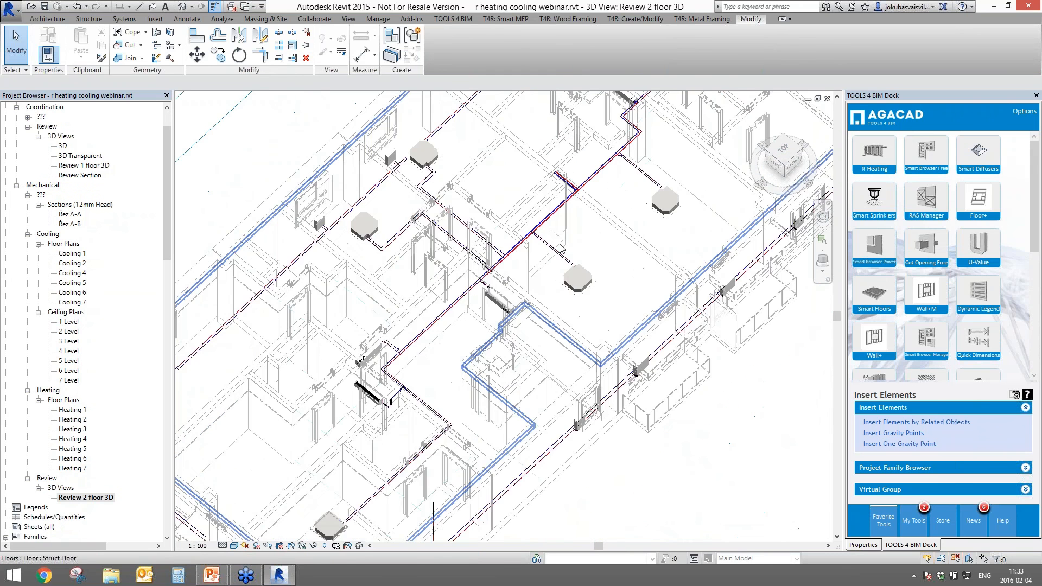
pyautogui.moveTo(543, 296); pyautogui.dragTo(442, 451, button='middle')
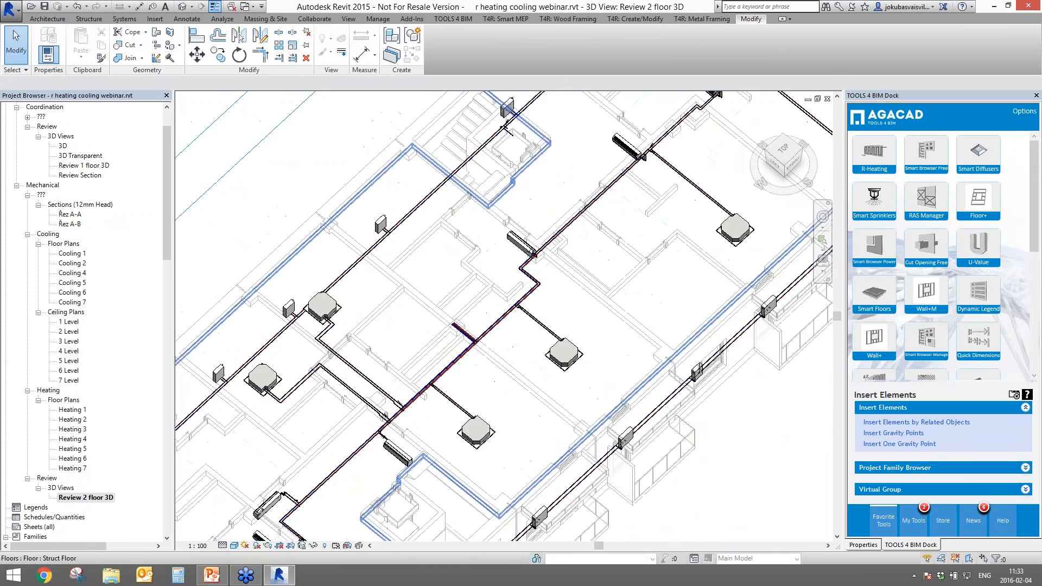
pyautogui.moveTo(500, 320); pyautogui.dragTo(475, 336, button='middle')
pyautogui.scroll(7, 421, 343)
pyautogui.moveTo(569, 391); pyautogui.dragTo(532, 339, button='middle')
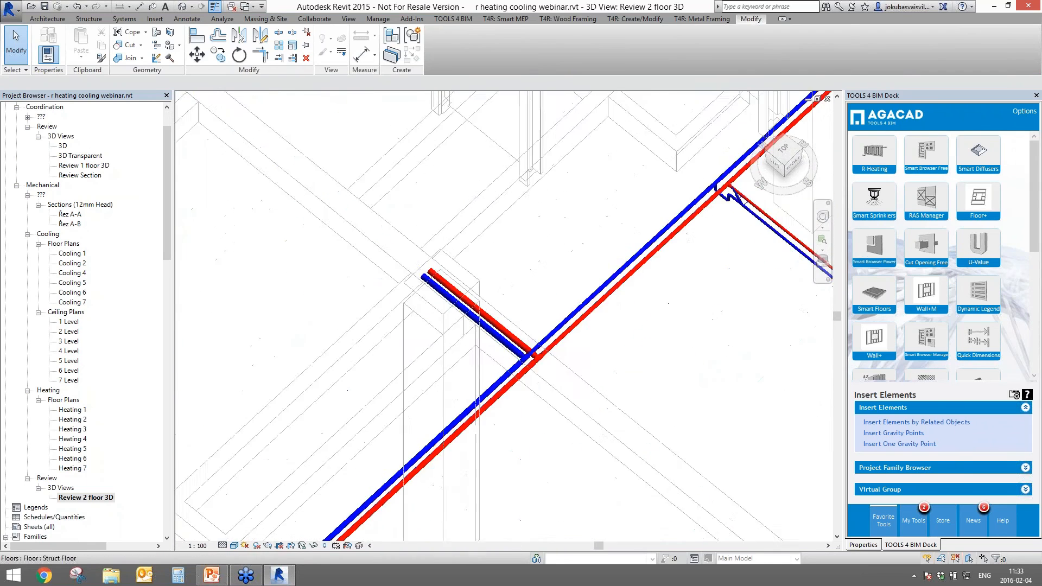
# - Zoom in on the short red and blue pipe branch and select its red pipe
pyautogui.scroll(-6, 549, 389)
pyautogui.scroll(4, 332, 507)
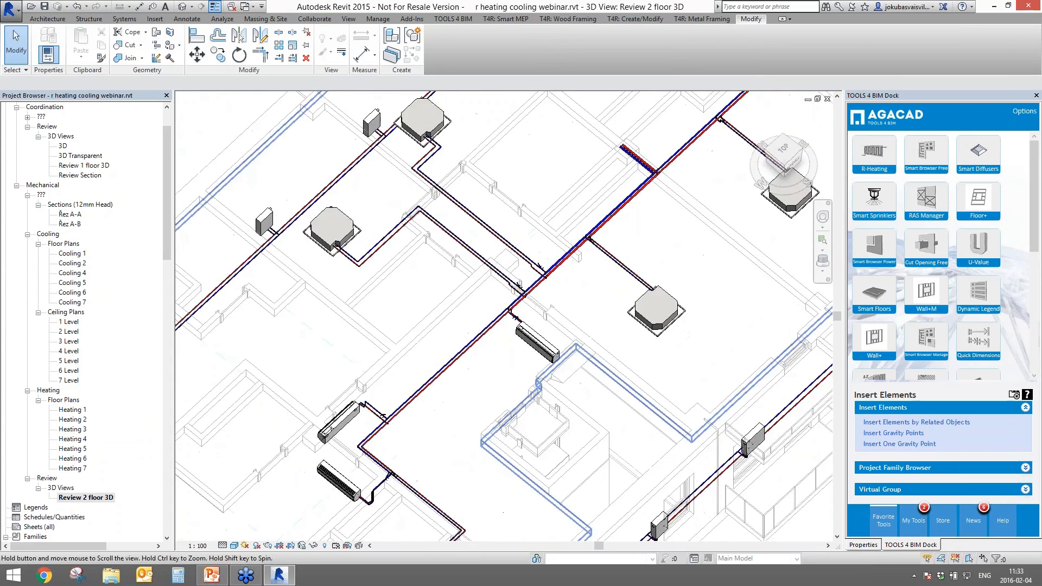
pyautogui.moveTo(332, 507); pyautogui.dragTo(374, 339, button='middle')
pyautogui.moveTo(530, 179); pyautogui.dragTo(408, 553, button='middle')
pyautogui.scroll(6, 522, 345)
pyautogui.scroll(-1, 525, 343)
pyautogui.scroll(-1, 524, 343)
pyautogui.scroll(-2, 440, 271)
pyautogui.moveTo(441, 271); pyautogui.dragTo(279, 532, button='middle')
pyautogui.moveTo(664, 139); pyautogui.dragTo(548, 326, button='middle')
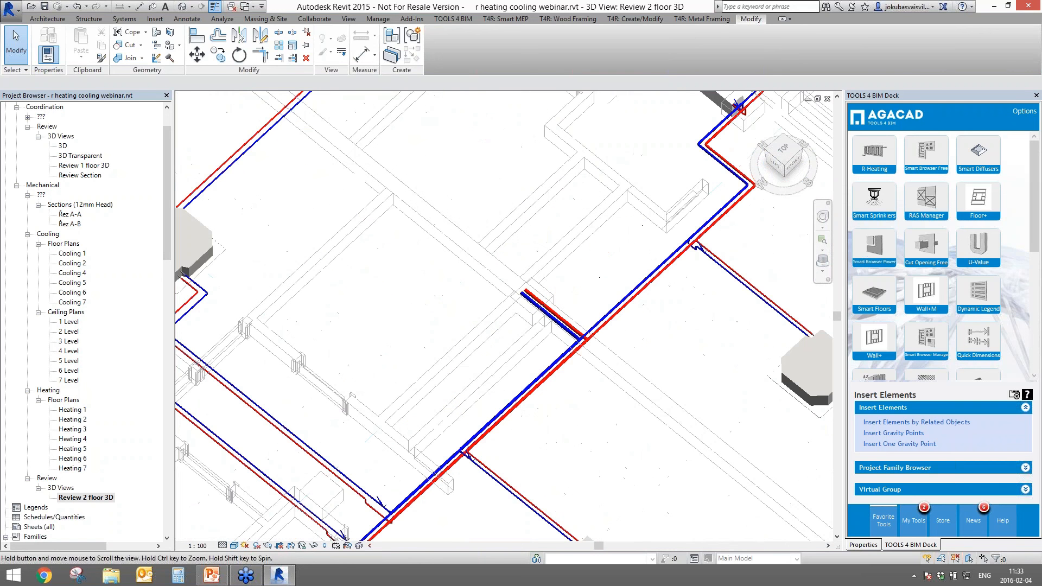
pyautogui.click(553, 326)
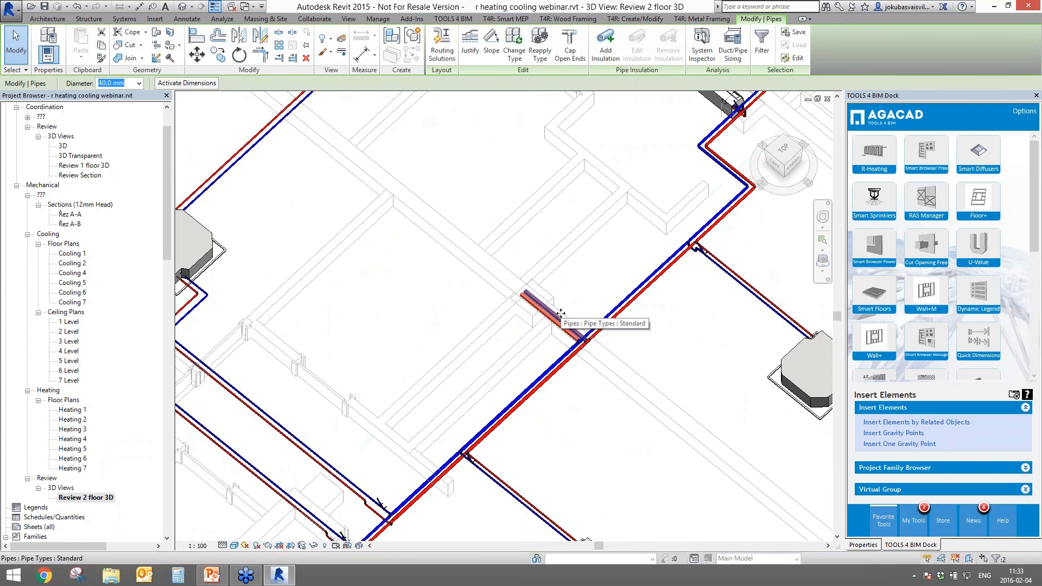
# - Select the entire cooling supply piping system, including the connected equipment
pyautogui.click(502, 344)
pyautogui.press('Tab')
pyautogui.press('Tab')
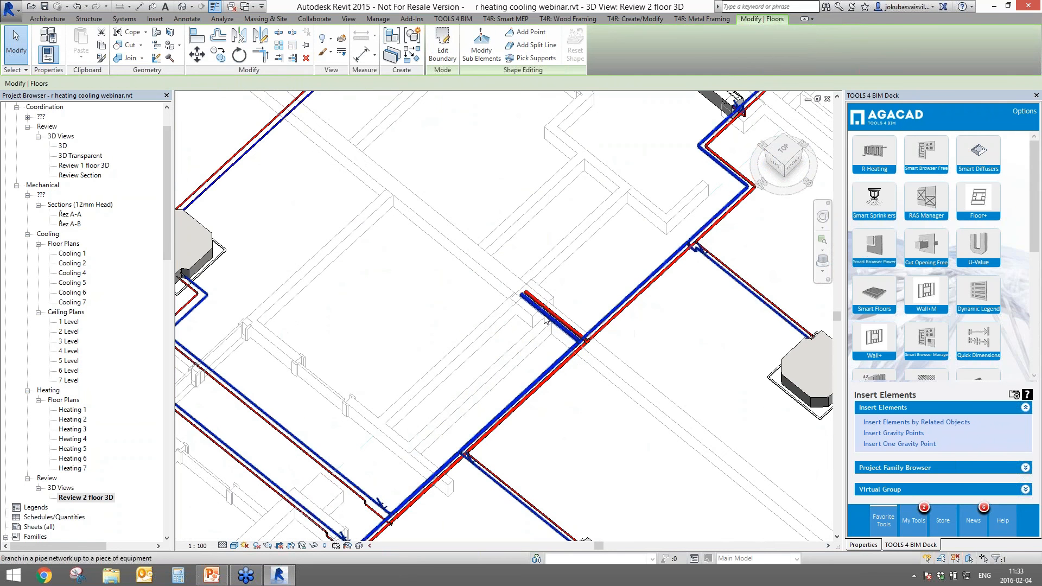
pyautogui.press('Tab')
pyautogui.click(545, 319)
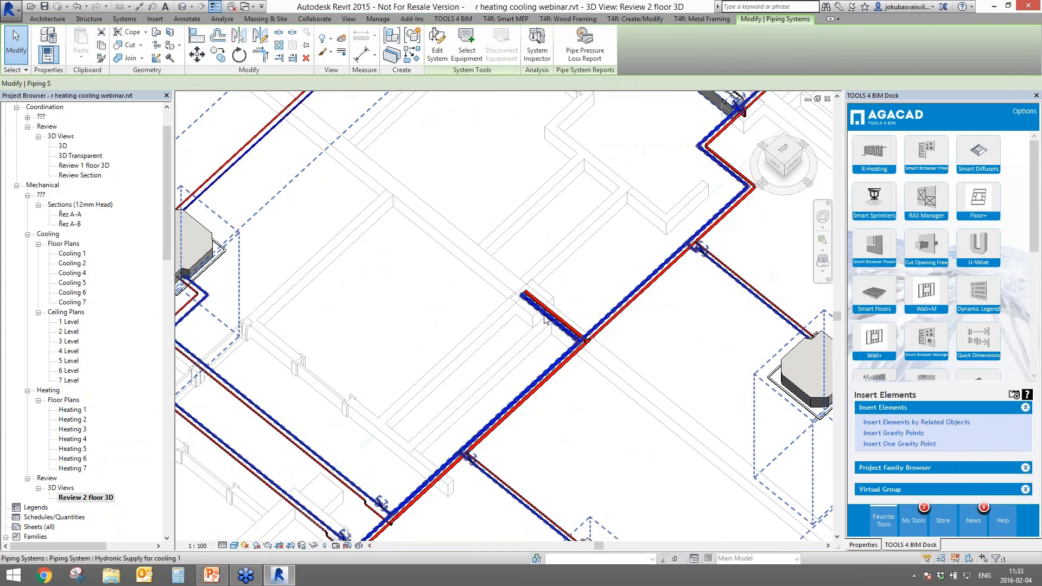
# - Check that the cooling supply system type's Fluid Temperature is 7 °C, leaving it unchanged
pyautogui.click(862, 544)
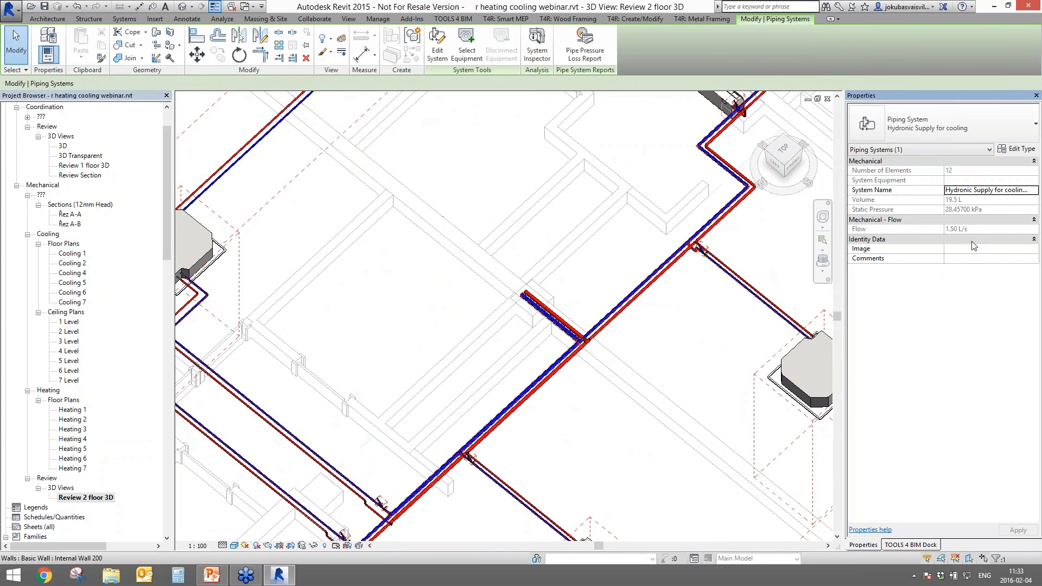
pyautogui.click(1018, 148)
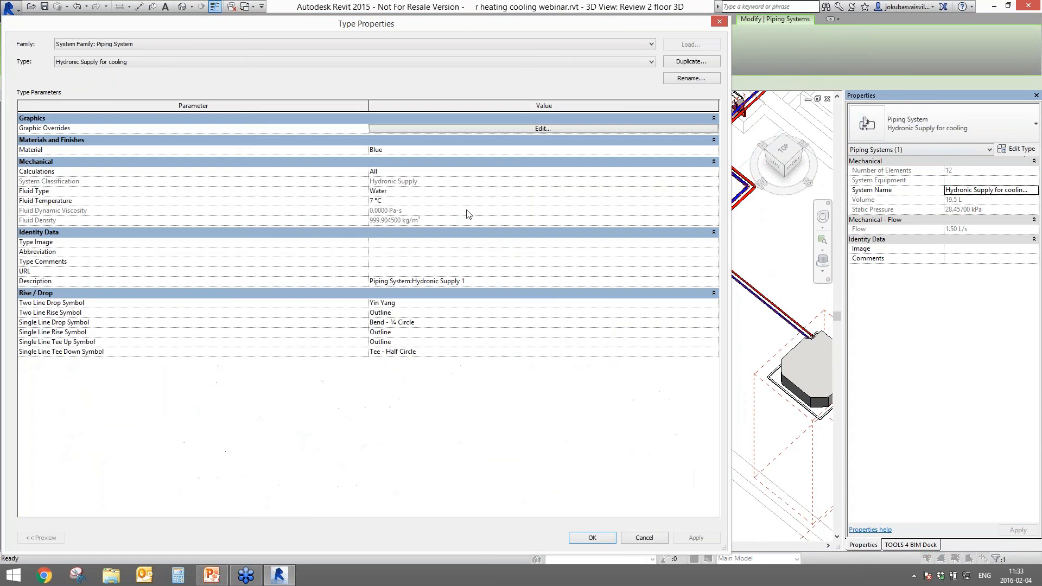
pyautogui.click(400, 202)
pyautogui.click(411, 199)
pyautogui.click(603, 539)
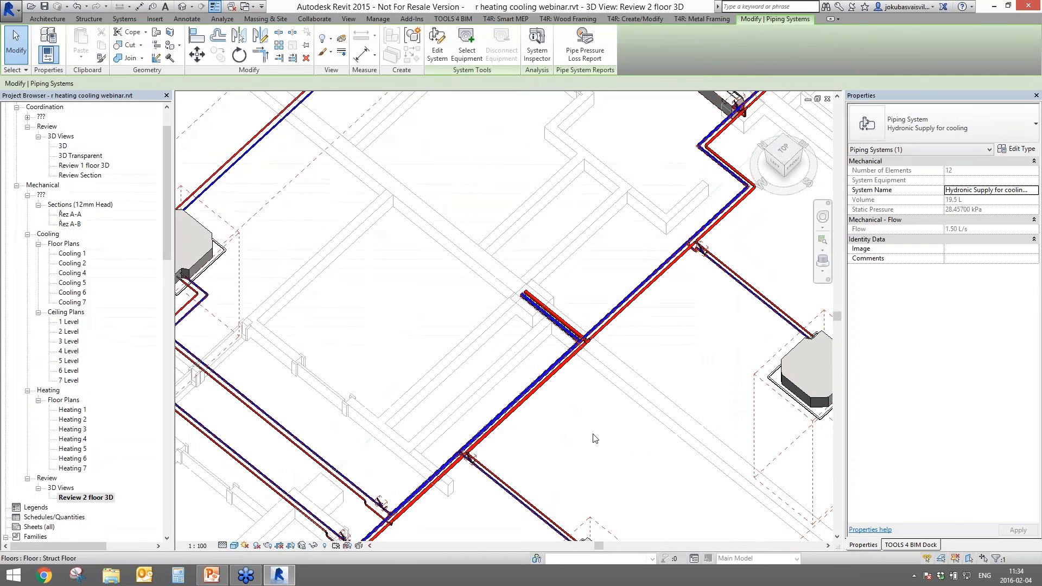
pyautogui.press('Escape')
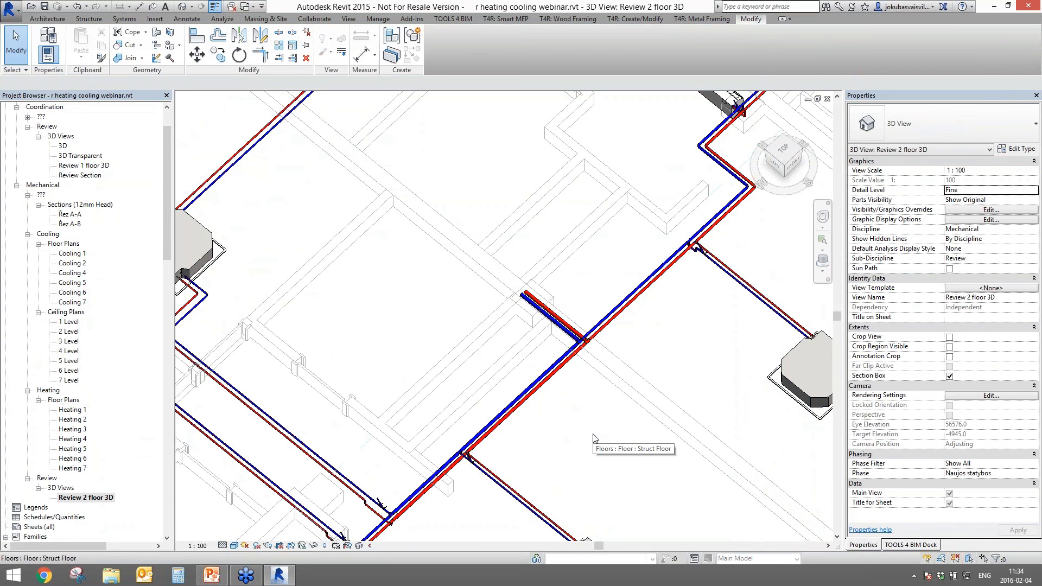
# - Select the short red and blue pipe segment and bring up the R-Heating tools
pyautogui.click(571, 321)
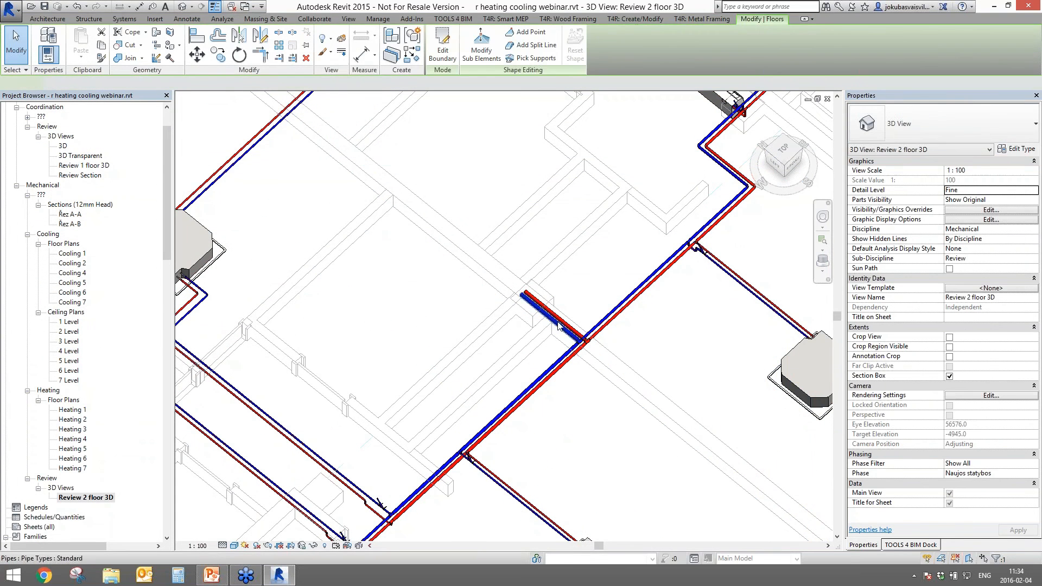
pyautogui.keyDown('ctrl'); pyautogui.click(571, 321); pyautogui.keyUp('ctrl')
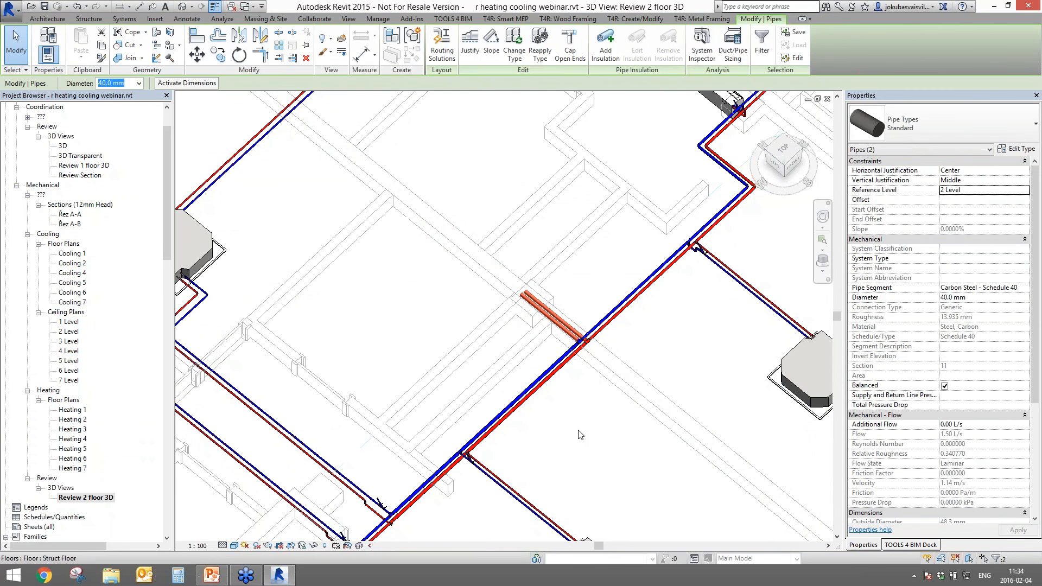
pyautogui.click(915, 545)
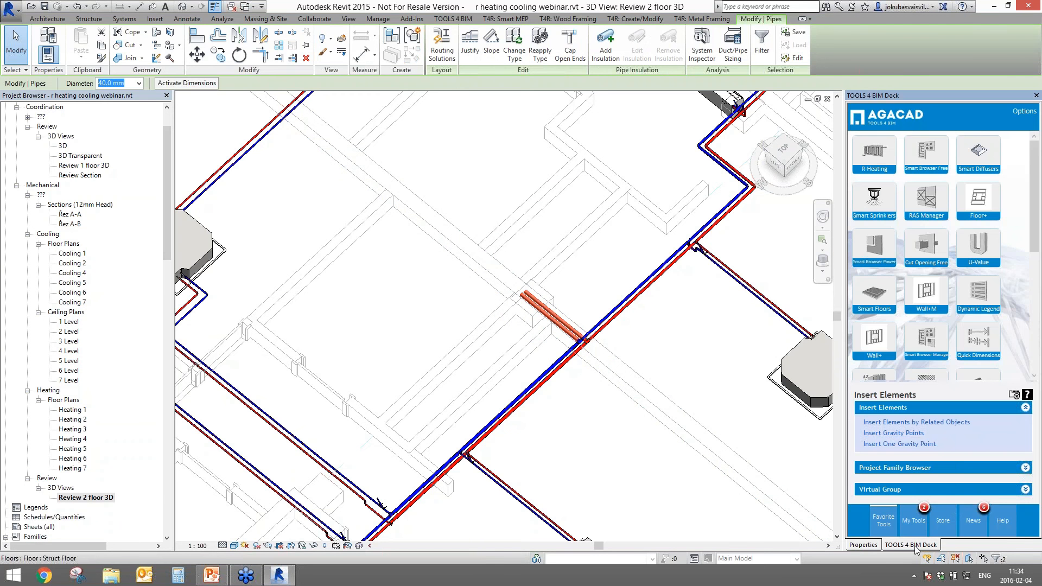
pyautogui.click(874, 155)
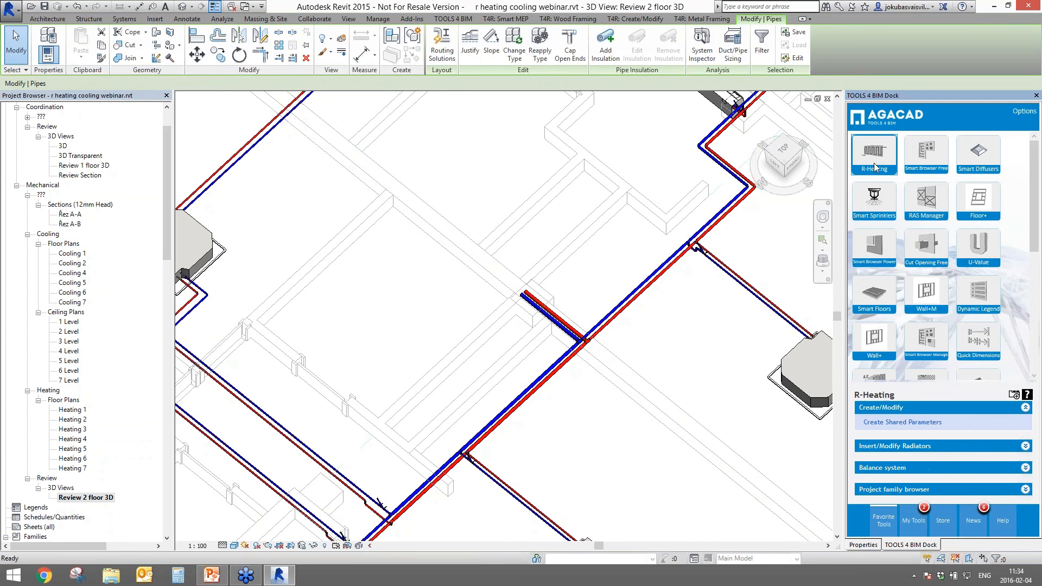
# - Run Balance System on the cooling pipes and step through the calculated kv Value column
pyautogui.click(871, 468)
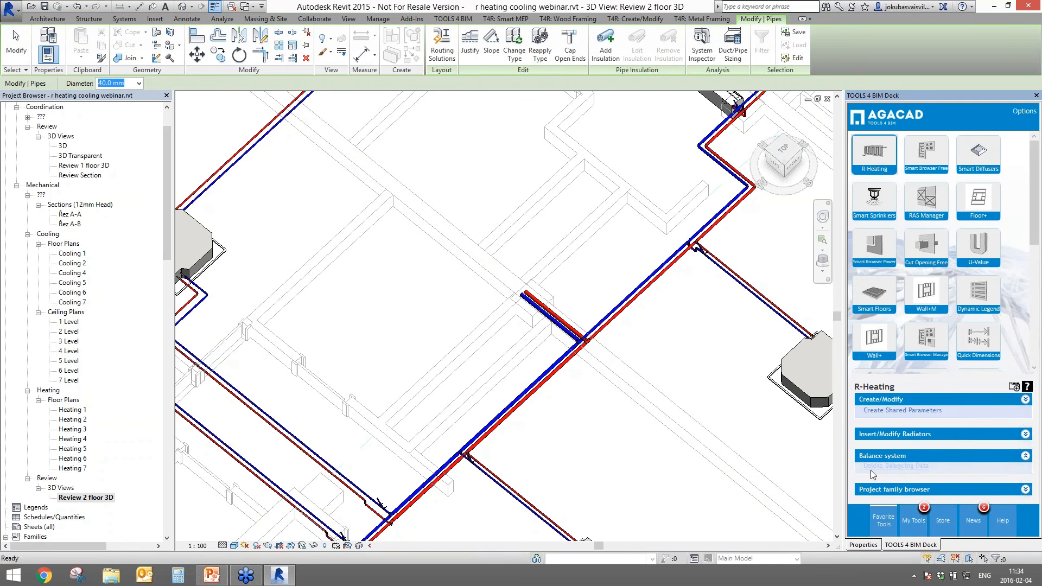
pyautogui.click(880, 455)
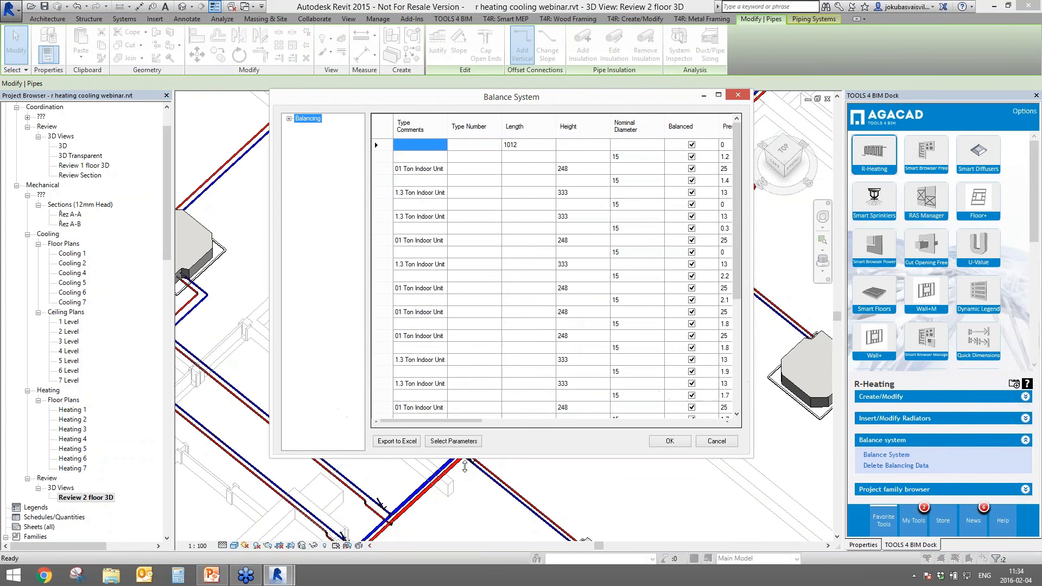
pyautogui.moveTo(442, 484); pyautogui.dragTo(549, 487)
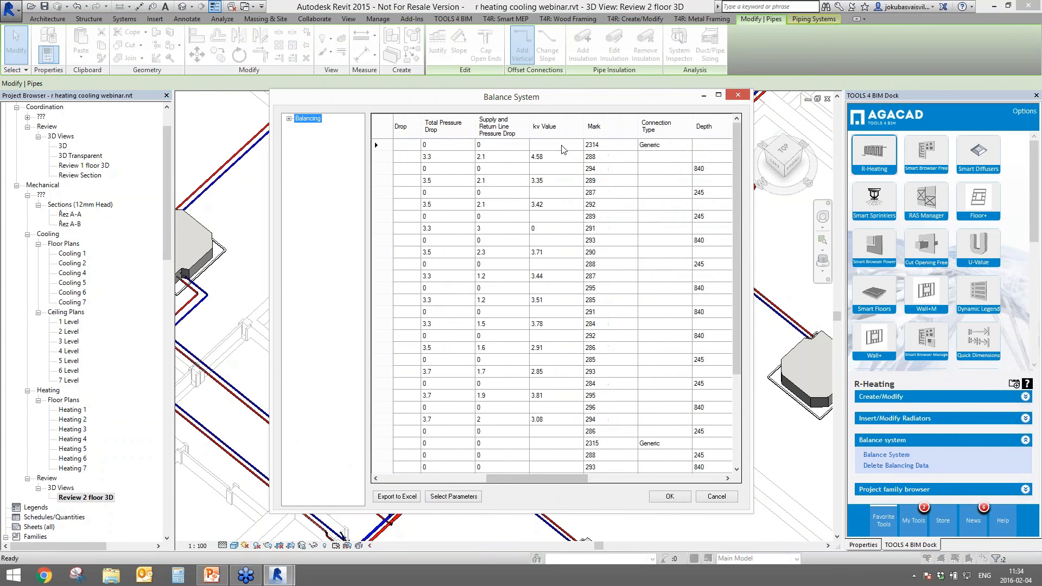
pyautogui.moveTo(553, 145); pyautogui.dragTo(564, 395)
pyautogui.keyDown('shift'); pyautogui.click(569, 455); pyautogui.keyUp('shift')
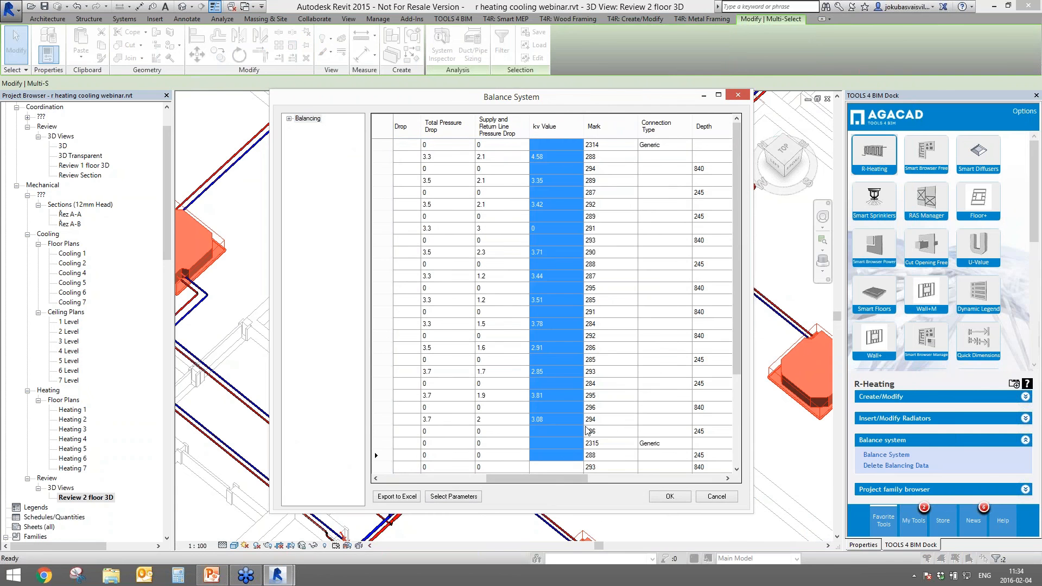
pyautogui.click(555, 157)
pyautogui.press('Down')
pyautogui.press('Down')
pyautogui.press('Down')
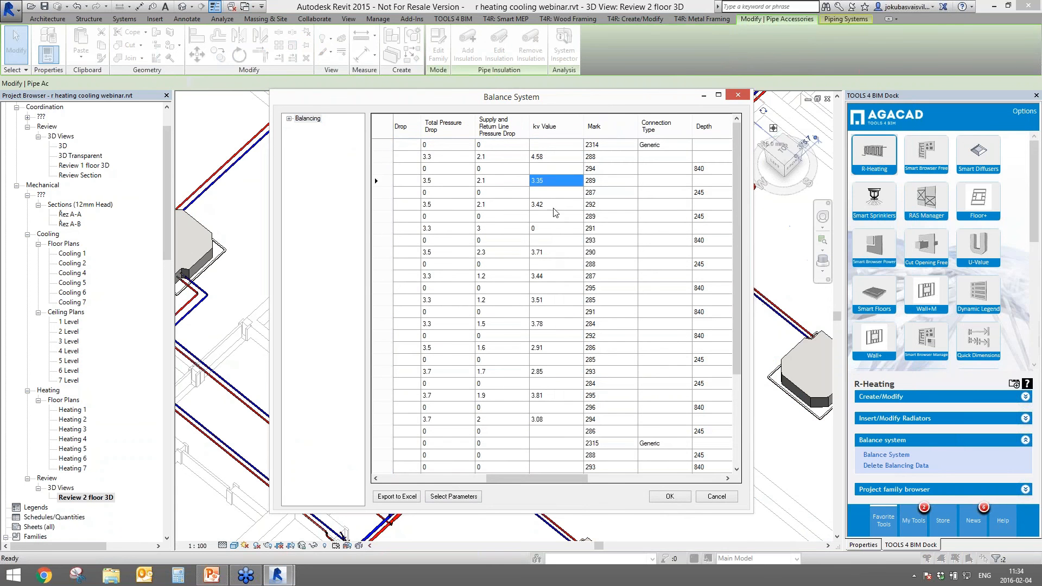
pyautogui.press('Down')
pyautogui.press('Down')
pyautogui.press('Down')
pyautogui.press('Down')
pyautogui.press('Down')
pyautogui.press('Down')
pyautogui.press('Down')
pyautogui.press('Down')
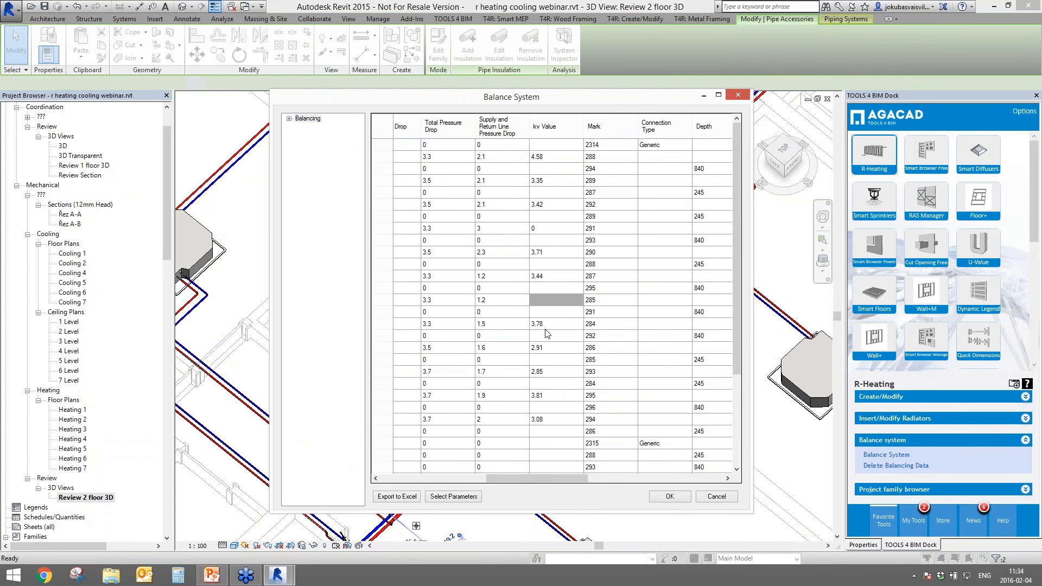
# - Accept the balancing, then zoom to a radiator branch and verify its valve's kv Value 2.851324
pyautogui.click(667, 497)
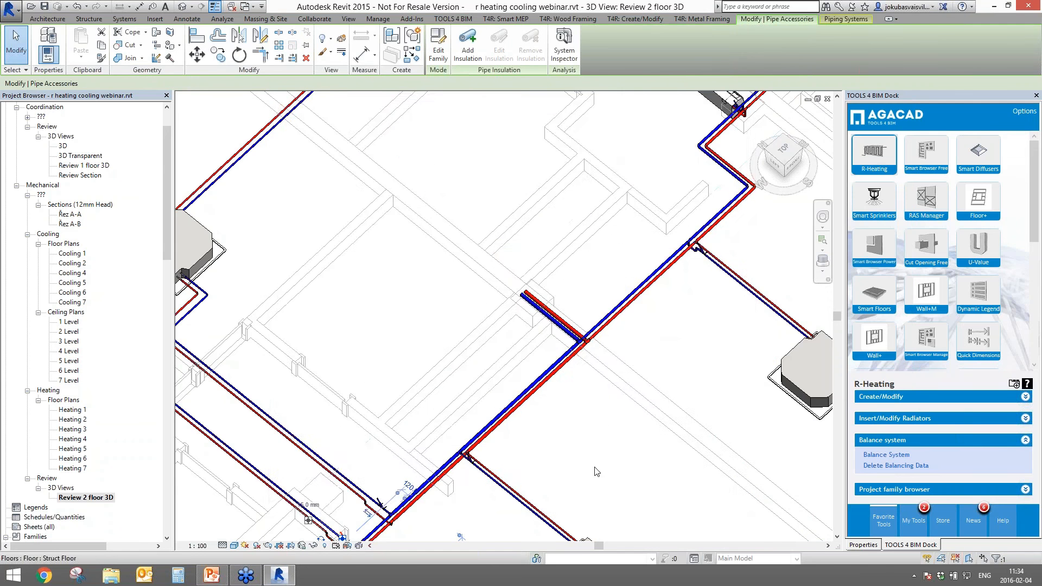
pyautogui.moveTo(532, 443); pyautogui.dragTo(719, 165, button='middle')
pyautogui.scroll(5, 303, 473)
pyautogui.moveTo(303, 473); pyautogui.dragTo(437, 328, button='middle')
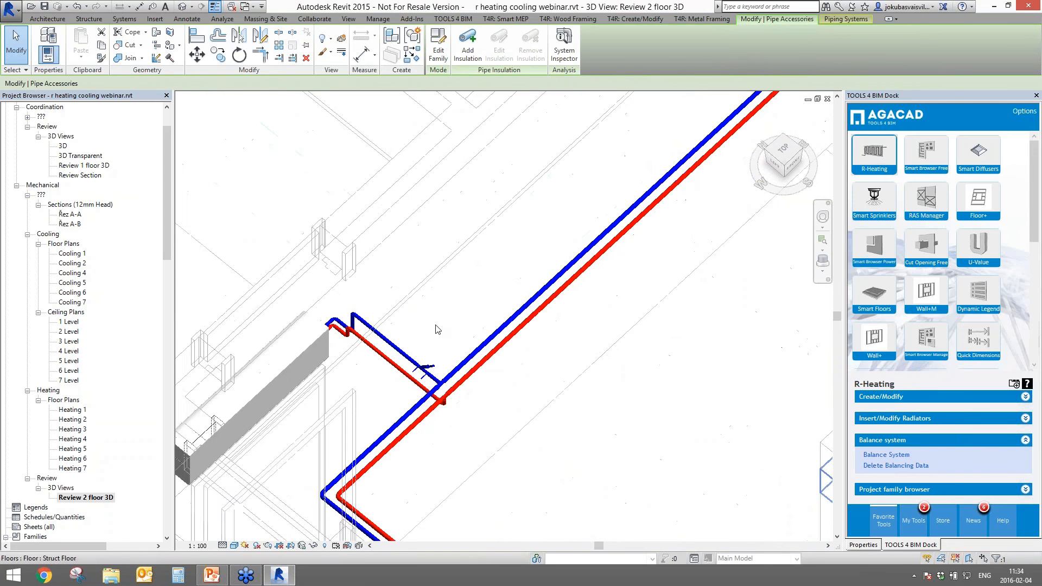
pyautogui.scroll(1, 438, 328)
pyautogui.click(426, 374)
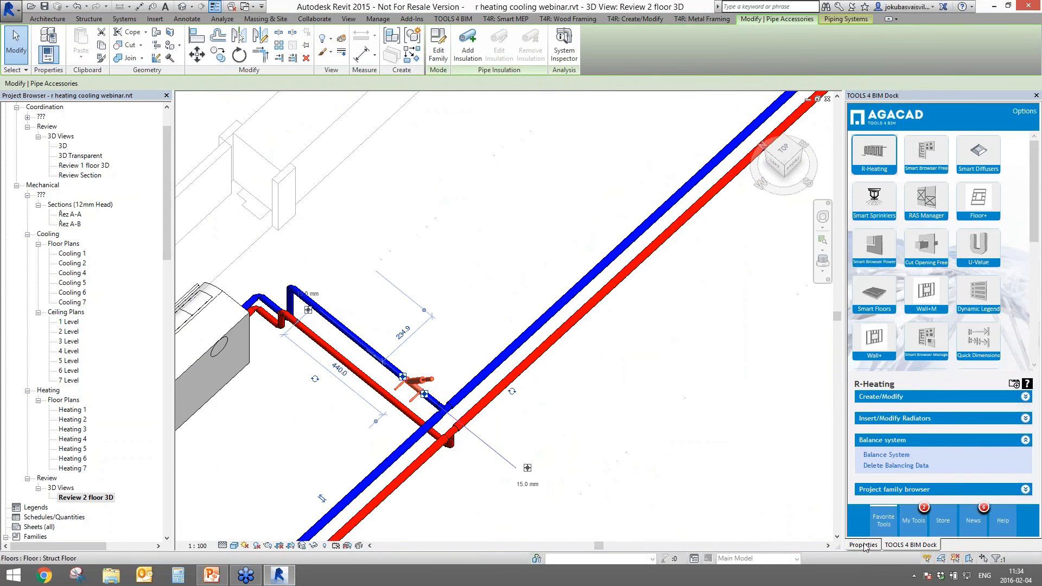
pyautogui.click(863, 545)
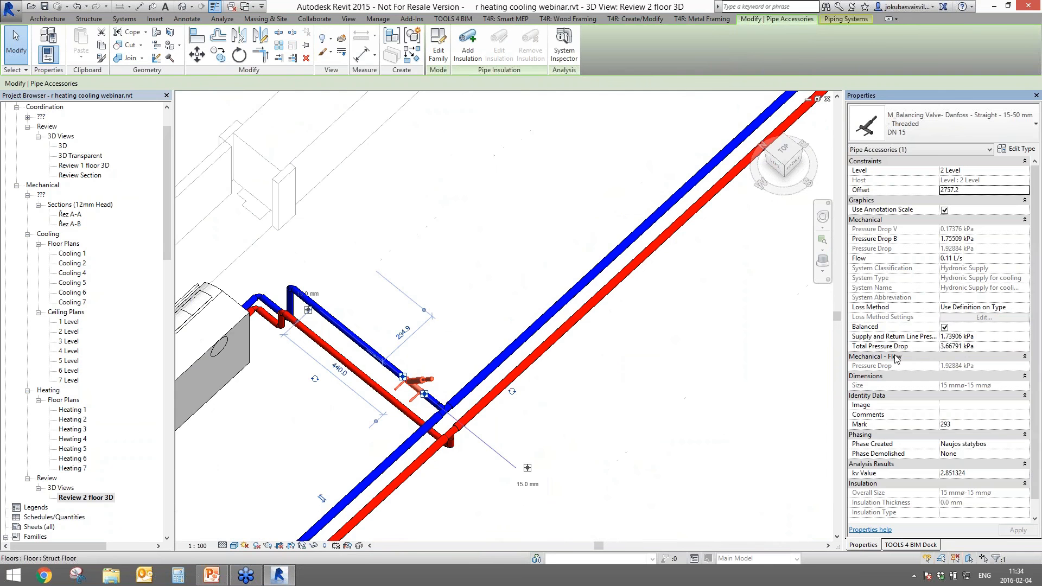
pyautogui.click(971, 475)
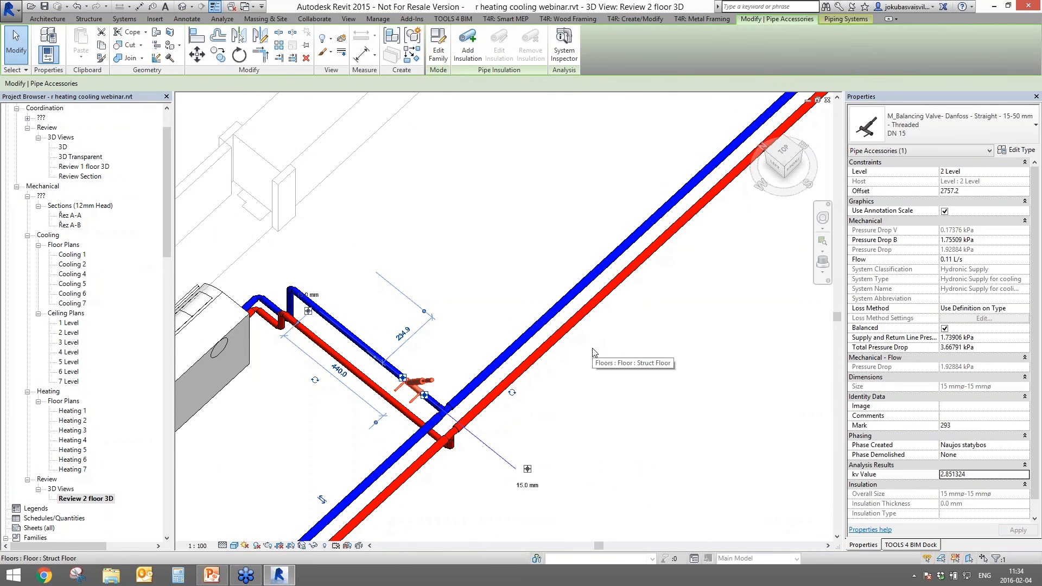
# - Deselect the valve and zoom back out to a lower view of the whole floor
pyautogui.click(667, 326)
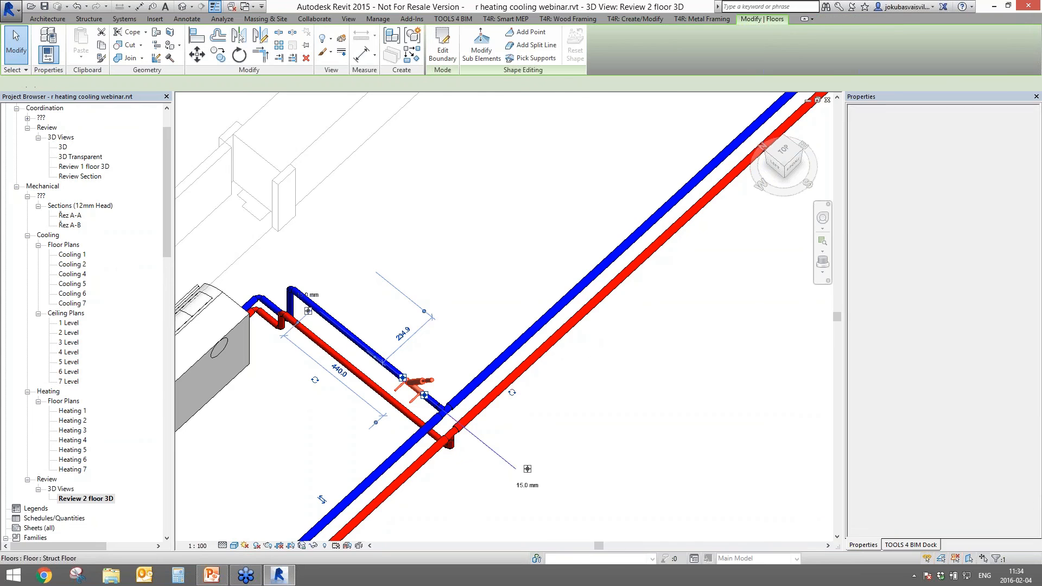
pyautogui.scroll(-5, 707, 377)
pyautogui.moveTo(718, 391); pyautogui.dragTo(401, 490, button='middle')
pyautogui.scroll(-2, 515, 448)
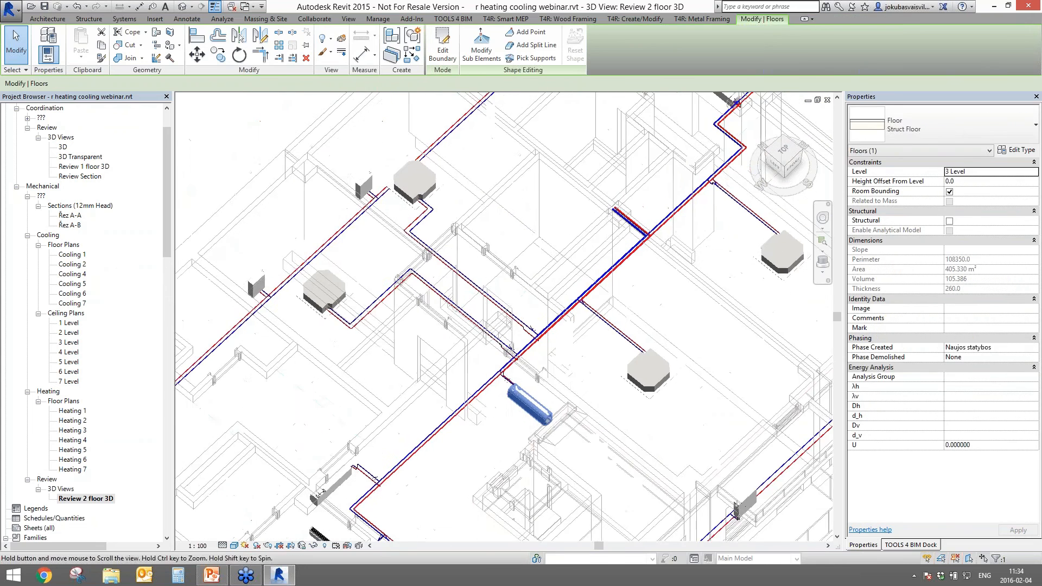
pyautogui.keyDown('shift'); pyautogui.moveTo(589, 377); pyautogui.dragTo(577, 353, button='middle'); pyautogui.keyUp('shift')
pyautogui.click(245, 7)
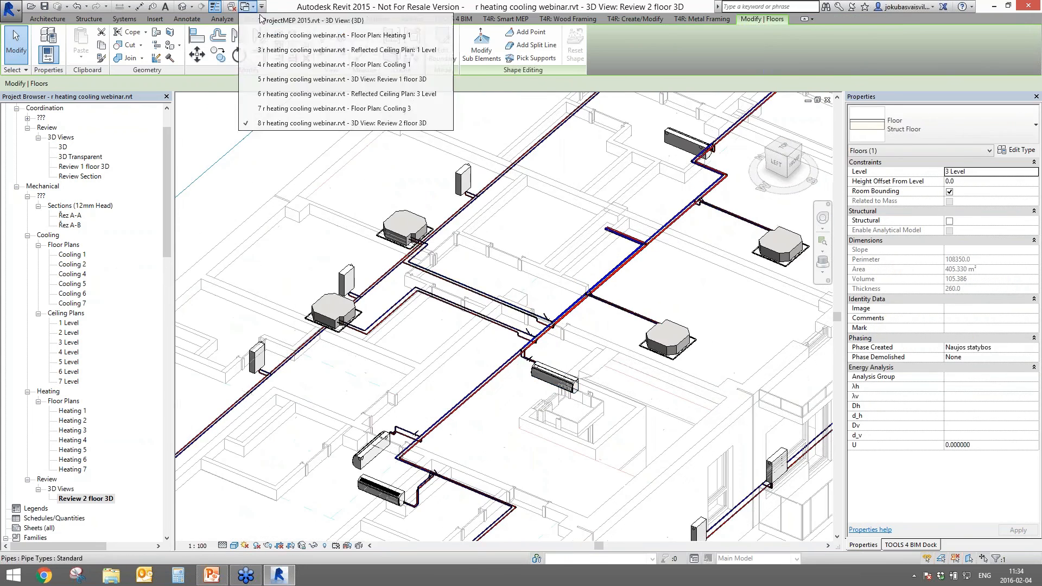
# - Switch to the ProjectMEP 2015.rvt 3D view
pyautogui.click(233, 7)
pyautogui.click(246, 7)
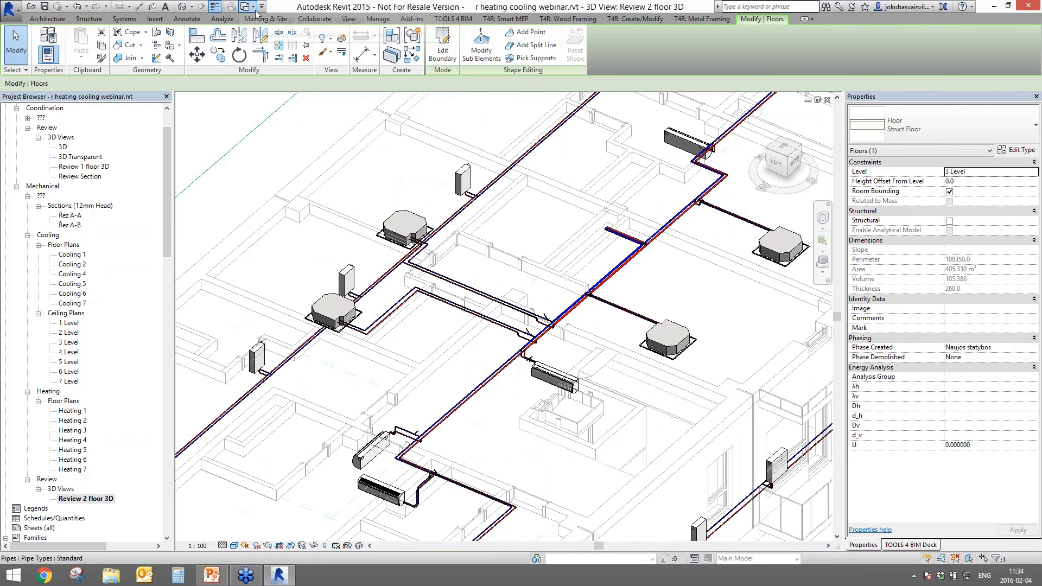
pyautogui.click(288, 25)
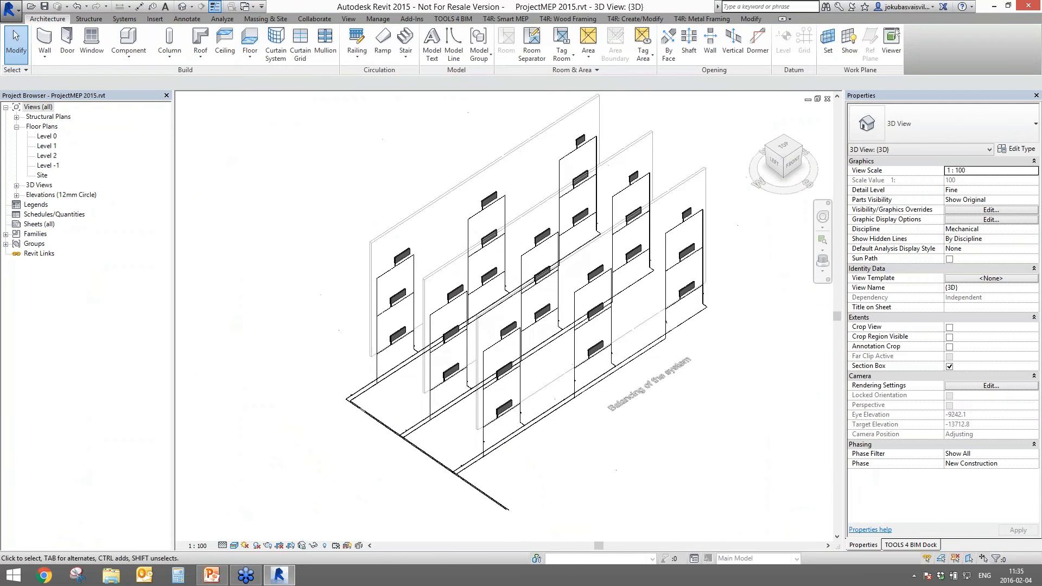
# - Select a heating pipe and run R-Heating Balance System on its system
pyautogui.scroll(5, 499, 502)
pyautogui.click(438, 480)
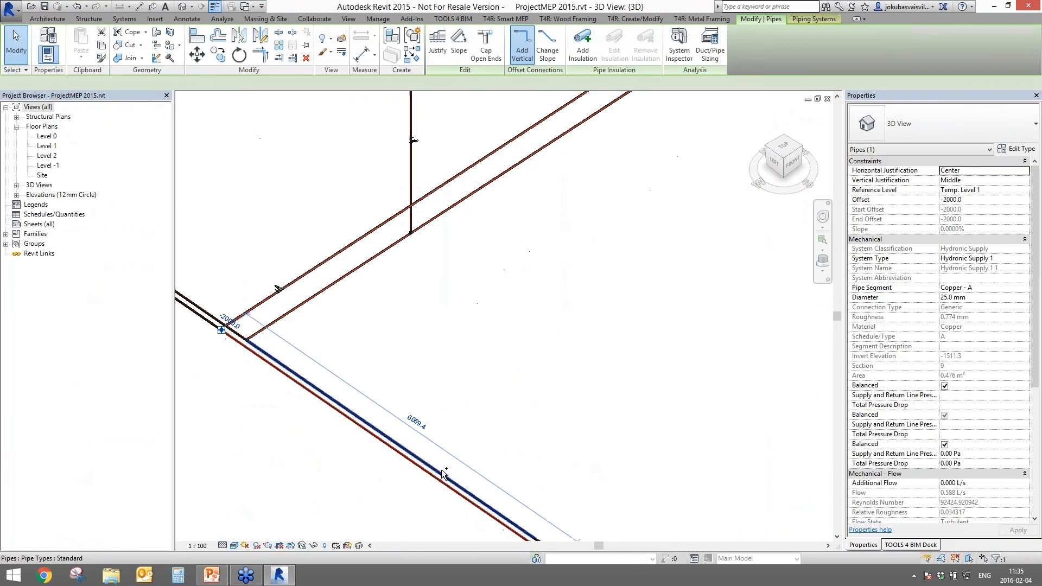
pyautogui.click(905, 545)
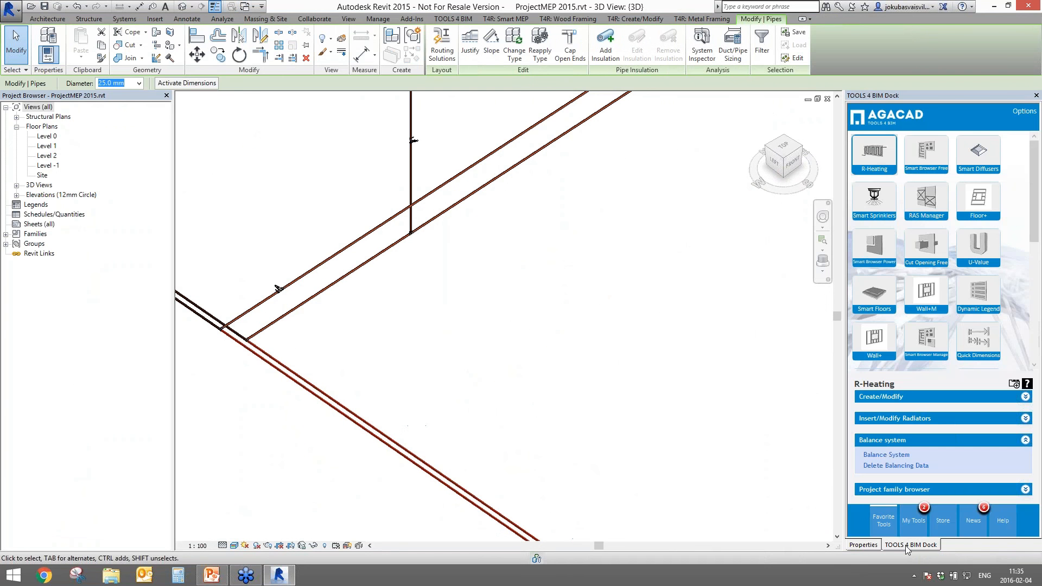
pyautogui.click(886, 456)
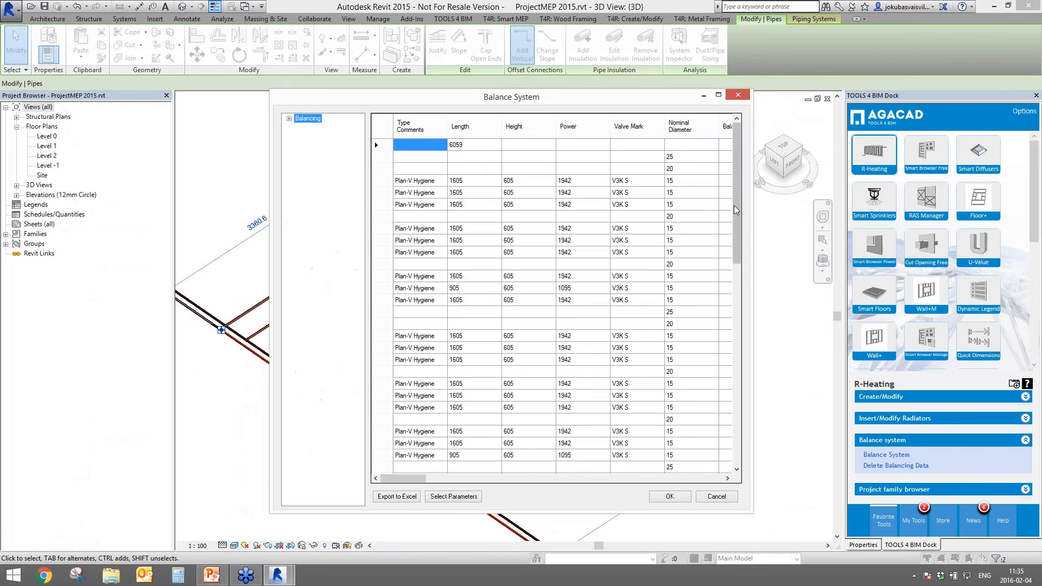
# - Open the exported balancing spreadsheet in Excel, review column K kv values, then minimise it
pyautogui.moveTo(736, 230)
pyautogui.mouseDown()
pyautogui.moveTo(732, 434)
pyautogui.moveTo(733, 233)
pyautogui.mouseUp()
pyautogui.moveTo(404, 478); pyautogui.dragTo(437, 481)
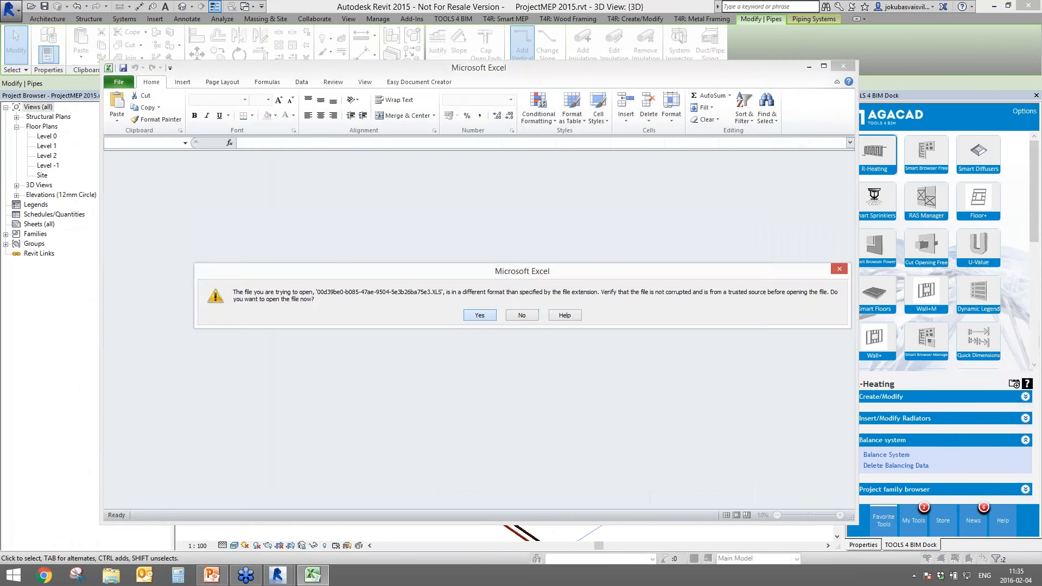
pyautogui.press('Return')
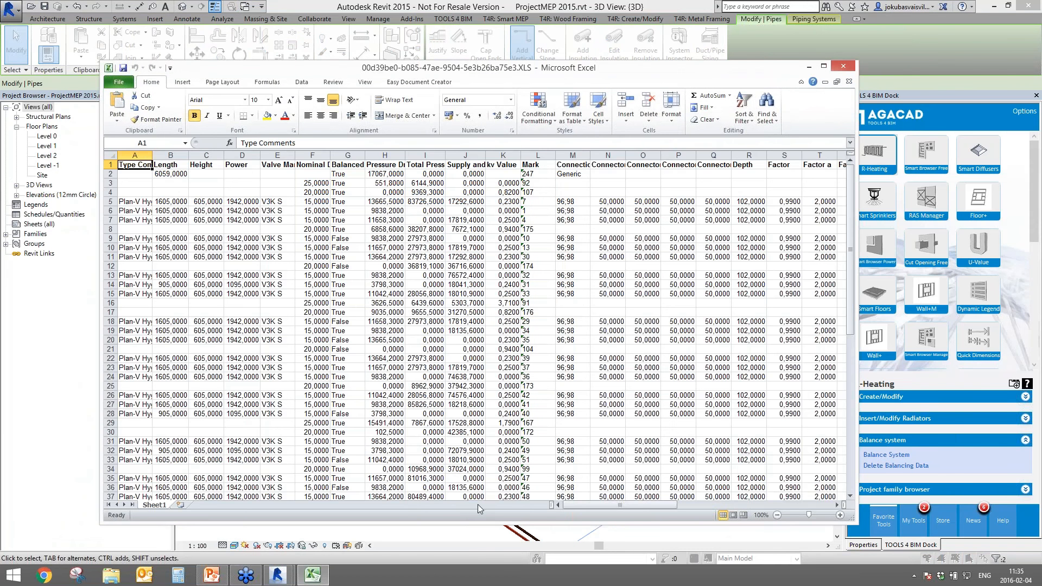
pyautogui.moveTo(503, 193); pyautogui.dragTo(491, 581)
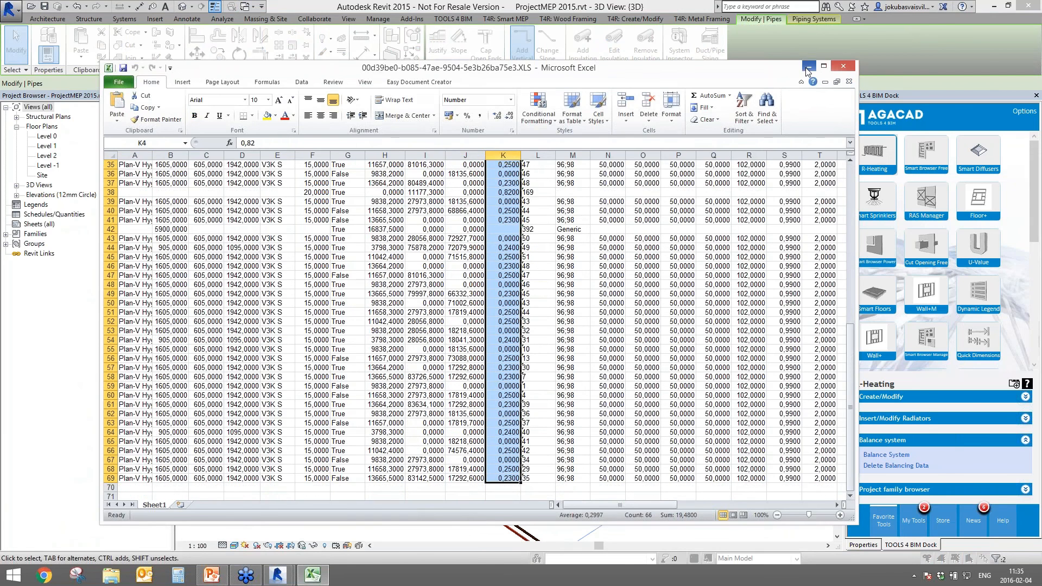
pyautogui.click(807, 70)
# - Close the balancing results and inspect the properties of the valve on the vertical pipe
pyautogui.click(668, 494)
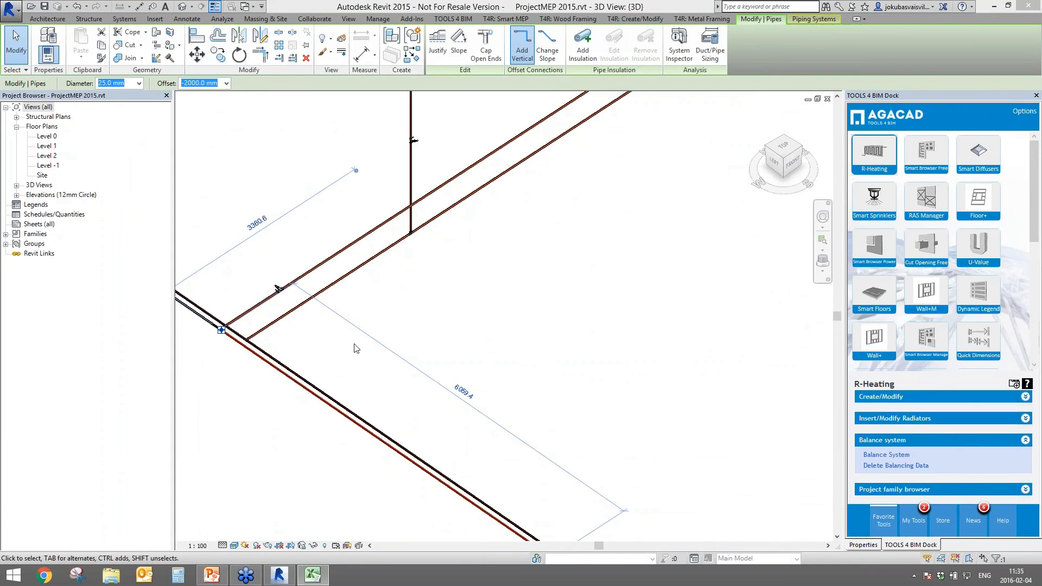
pyautogui.scroll(-6, 460, 356)
pyautogui.scroll(4, 475, 301)
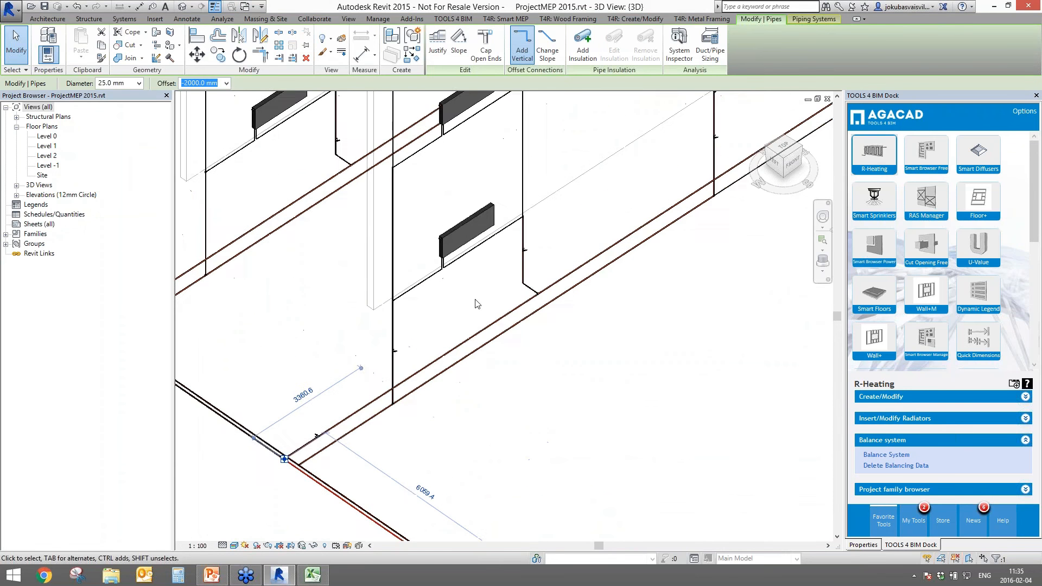
pyautogui.scroll(5, 380, 362)
pyautogui.click(375, 335)
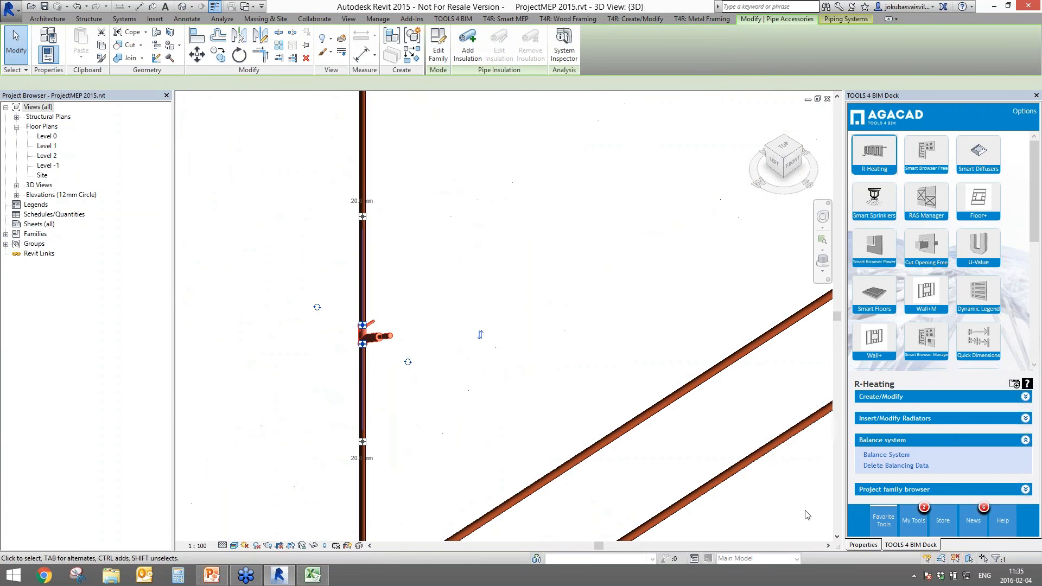
pyautogui.click(871, 544)
pyautogui.moveTo(1034, 429); pyautogui.dragTo(1036, 510)
# - Pan toward the radiators and inspect the control valve on the vertical pipe
pyautogui.click(512, 319)
pyautogui.scroll(-6, 591, 322)
pyautogui.moveTo(759, 128); pyautogui.dragTo(412, 366, button='middle')
pyautogui.click(553, 317)
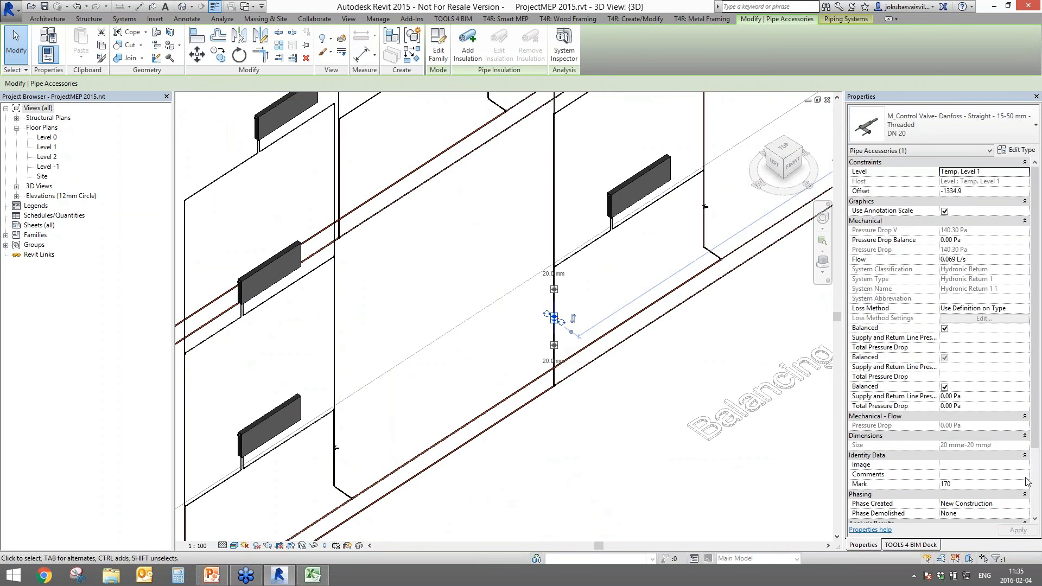
pyautogui.moveTo(1034, 437); pyautogui.dragTo(1035, 503)
pyautogui.click(521, 461)
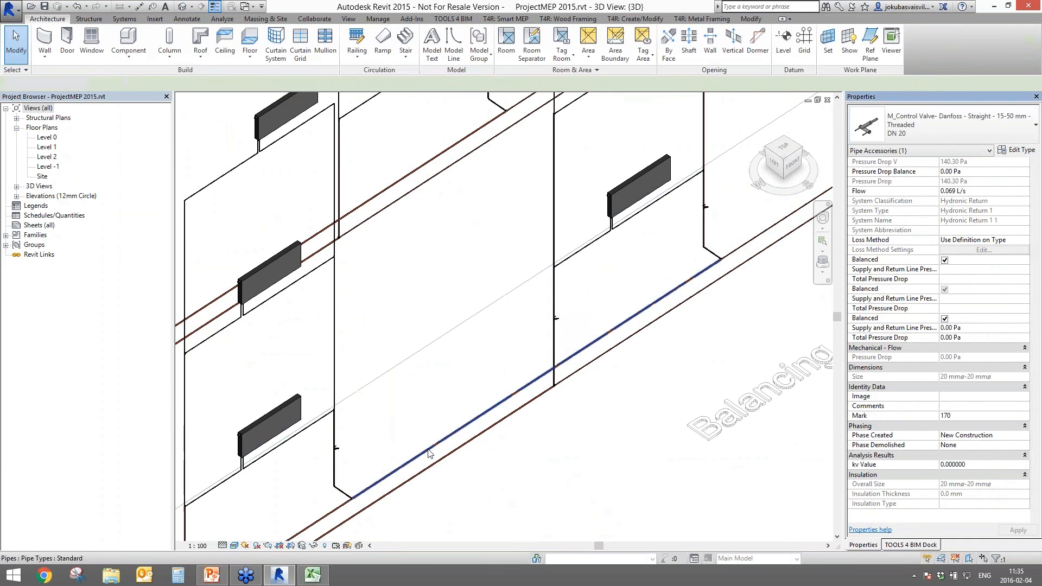
# - Select the horizontal return pipe and rerun R-Heating Balance System on it
pyautogui.scroll(-2, 474, 305)
pyautogui.moveTo(298, 479); pyautogui.dragTo(404, 341, button='middle')
pyautogui.click(404, 340)
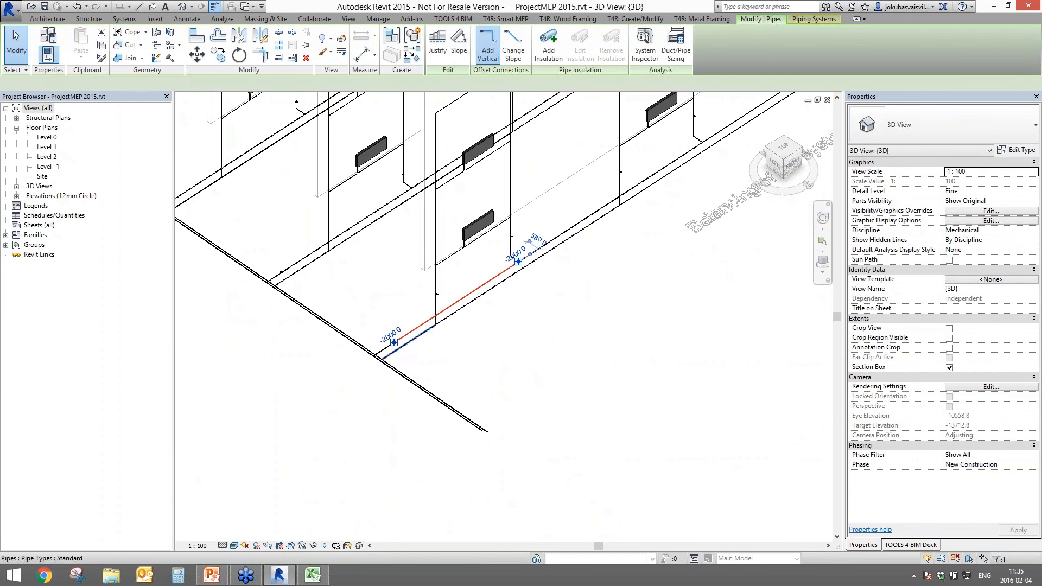
pyautogui.click(910, 544)
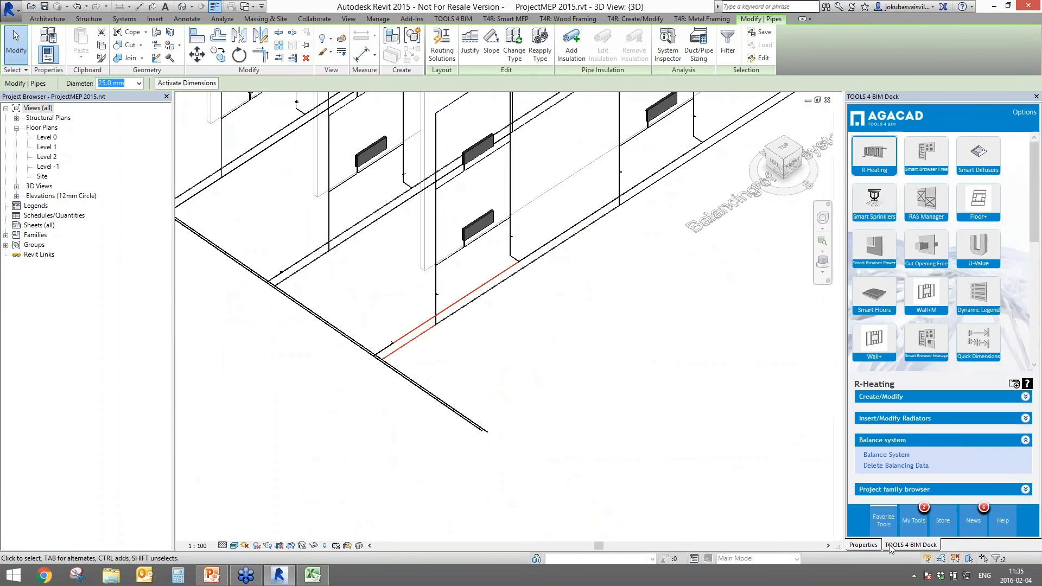
pyautogui.click(884, 455)
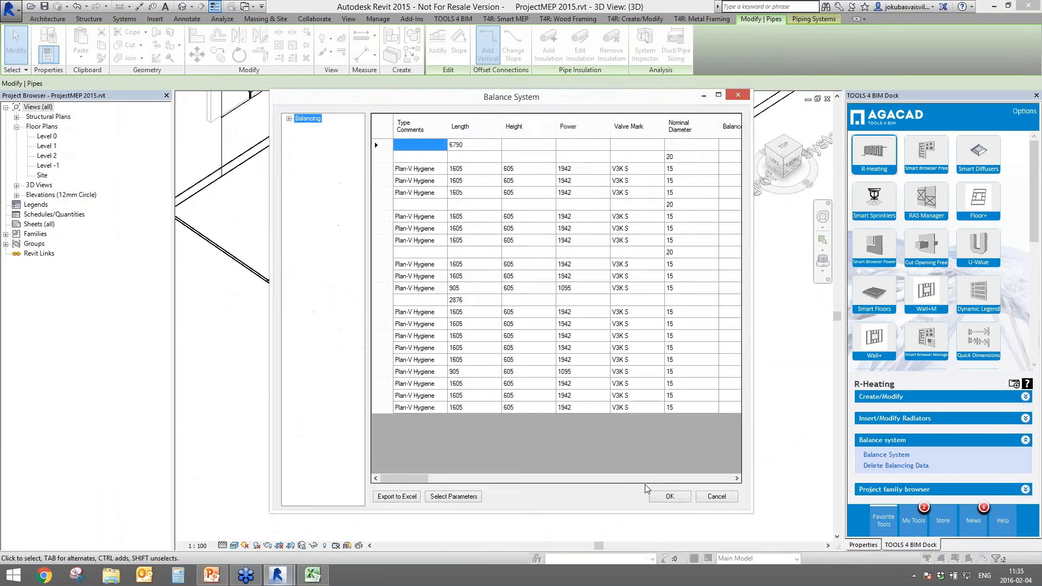
# - Accept the balancing results and inspect the valve on the vertical pipe
pyautogui.click(679, 498)
pyautogui.click(516, 326)
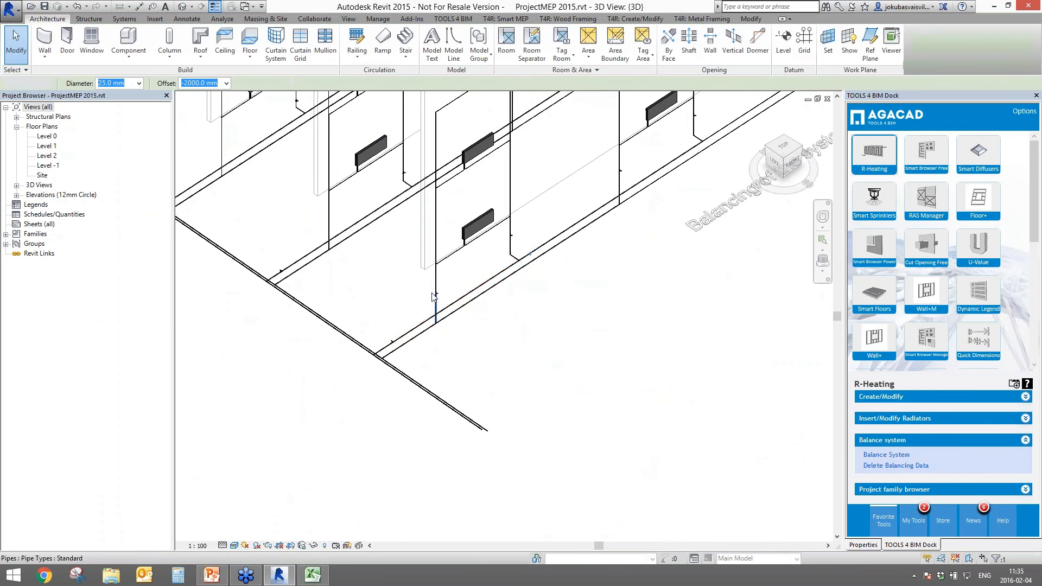
pyautogui.scroll(4, 440, 298)
pyautogui.scroll(2, 441, 298)
pyautogui.click(445, 293)
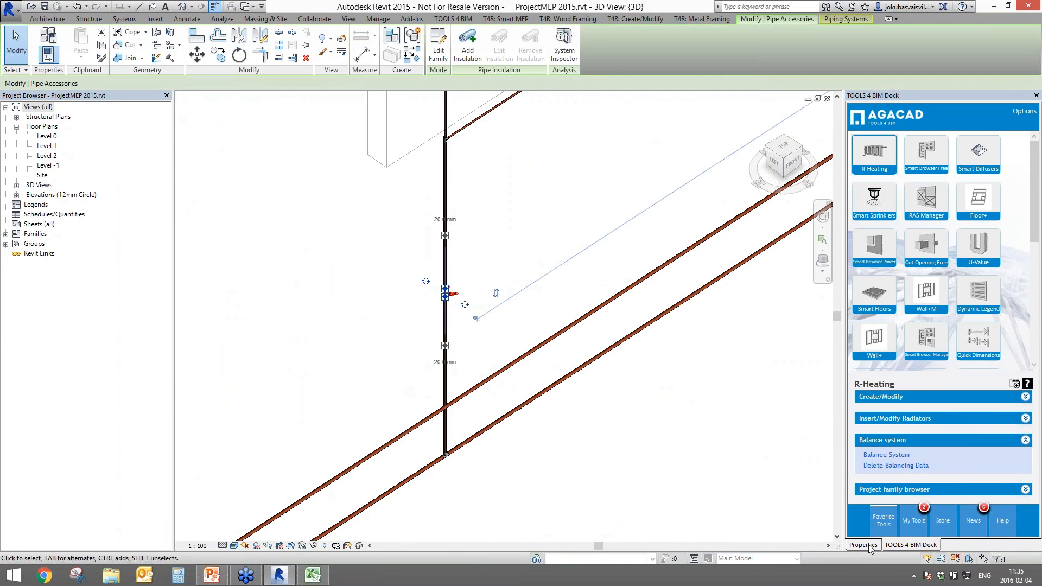
pyautogui.moveTo(1034, 412); pyautogui.dragTo(1033, 472)
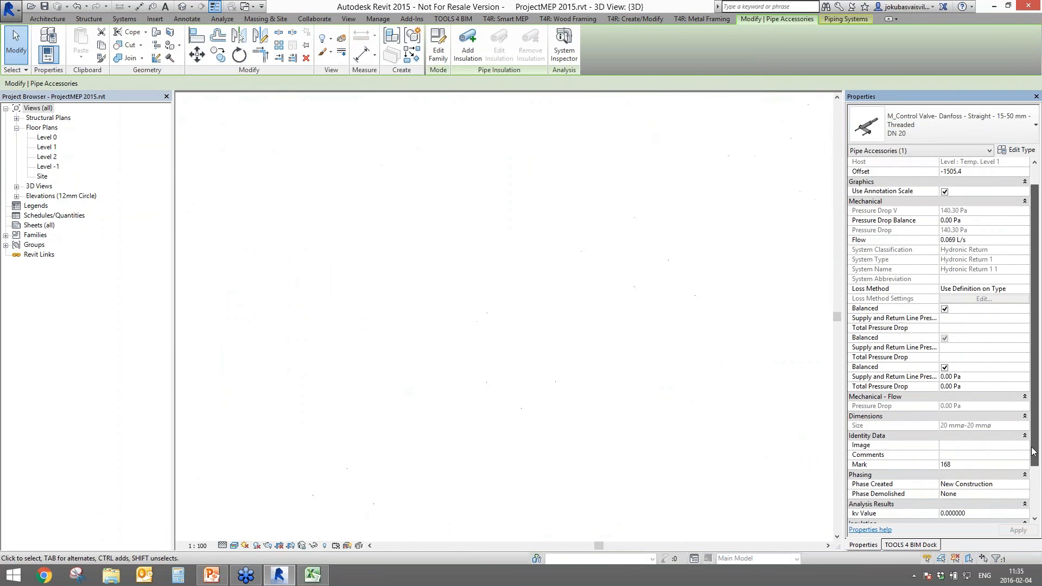
# - Pan down and left and check a balancing valve's calculated kv Value
pyautogui.click(624, 379)
pyautogui.scroll(-6, 624, 378)
pyautogui.moveTo(803, 143); pyautogui.dragTo(459, 286, button='middle')
pyautogui.scroll(3, 343, 279)
pyautogui.click(396, 279)
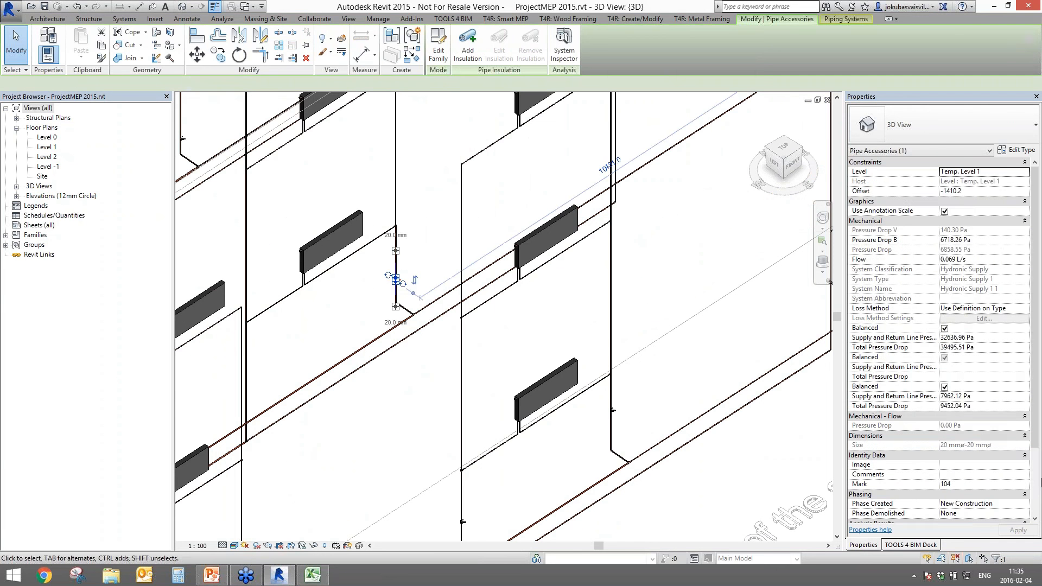
pyautogui.scroll(-5, 1034, 442)
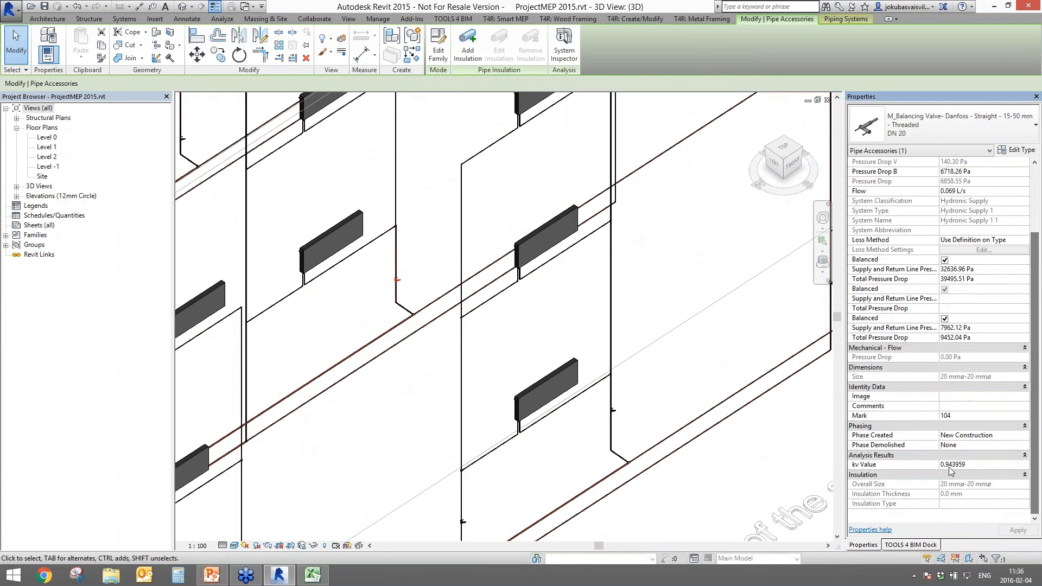
pyautogui.click(968, 465)
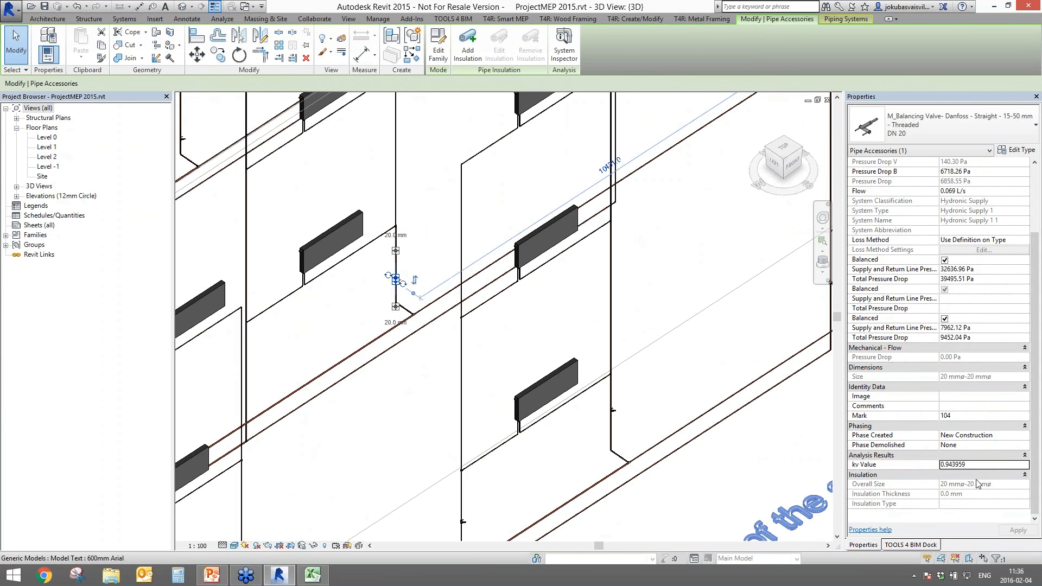
# - Pan to show more radiators and review one radiator's properties
pyautogui.click(754, 439)
pyautogui.scroll(-3, 380, 379)
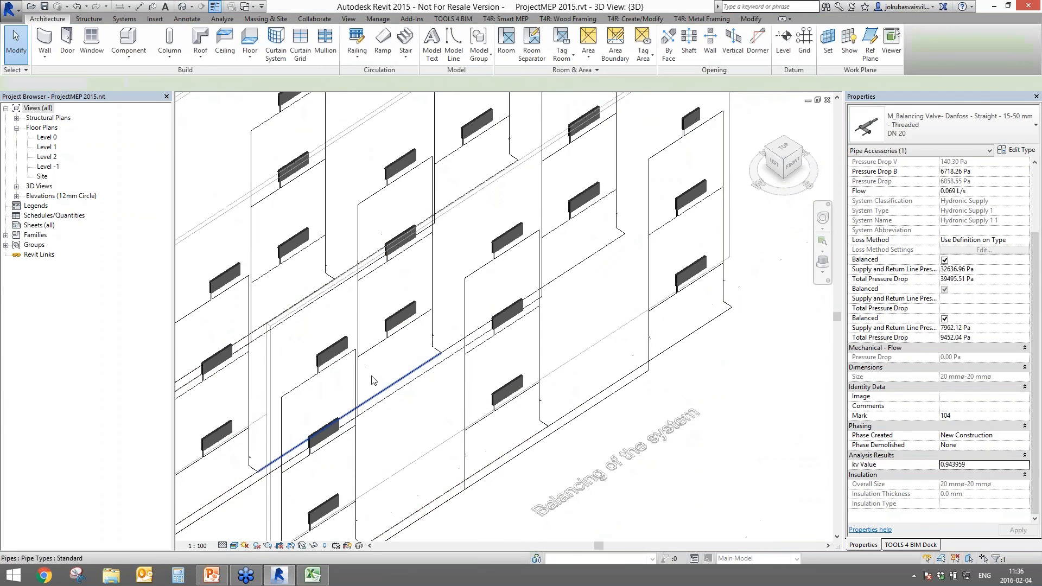
pyautogui.moveTo(362, 350); pyautogui.dragTo(646, 457, button='middle')
pyautogui.click(578, 193)
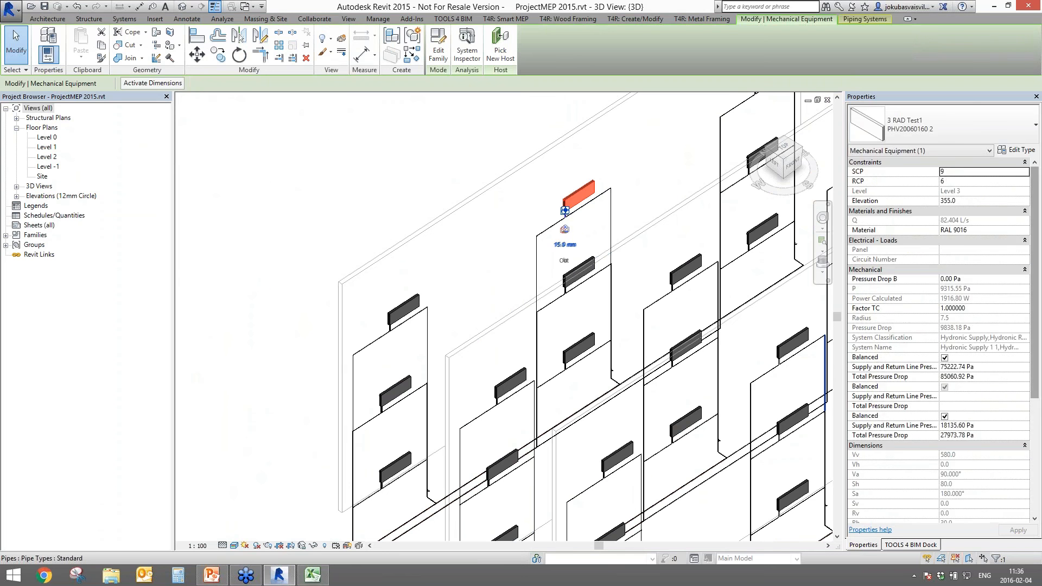
pyautogui.scroll(-10, 1039, 497)
pyautogui.scroll(-1, 1039, 497)
pyautogui.click(971, 484)
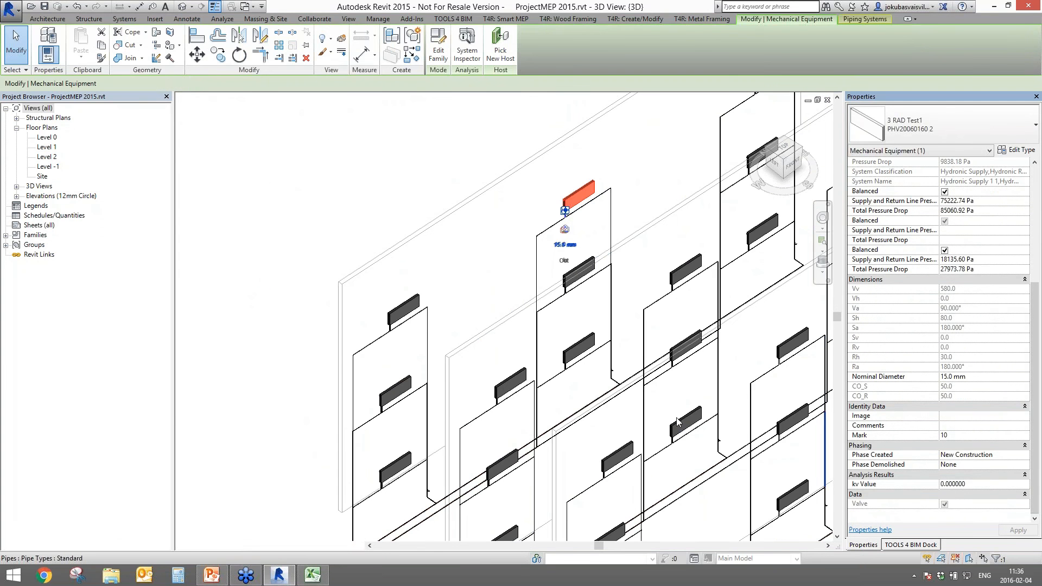
pyautogui.scroll(4, 616, 372)
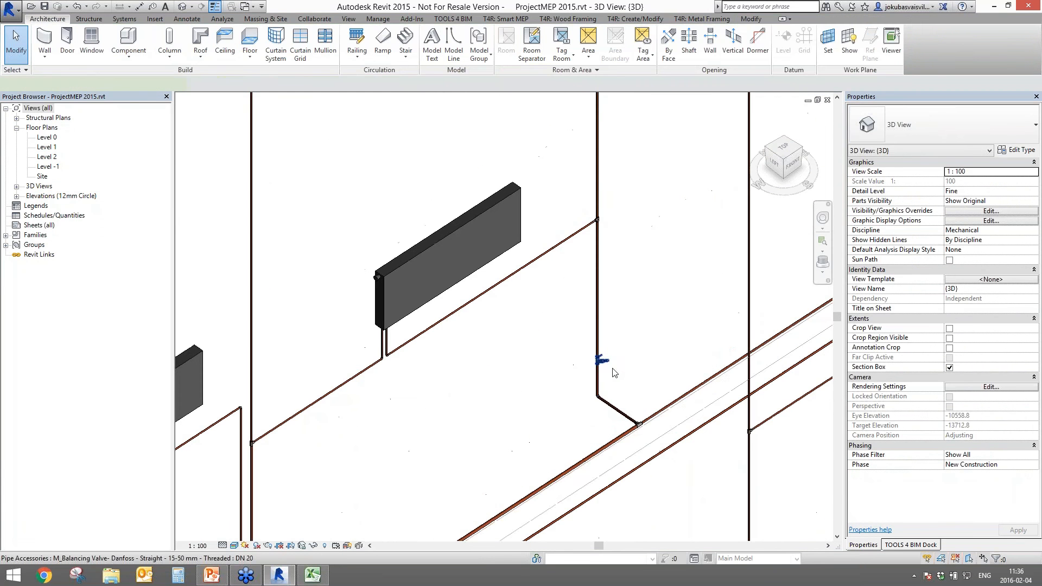
# - Check the kv values of two more balancing valves, such as 0.943959 and 0.822442
pyautogui.click(605, 360)
pyautogui.scroll(-3, 975, 474)
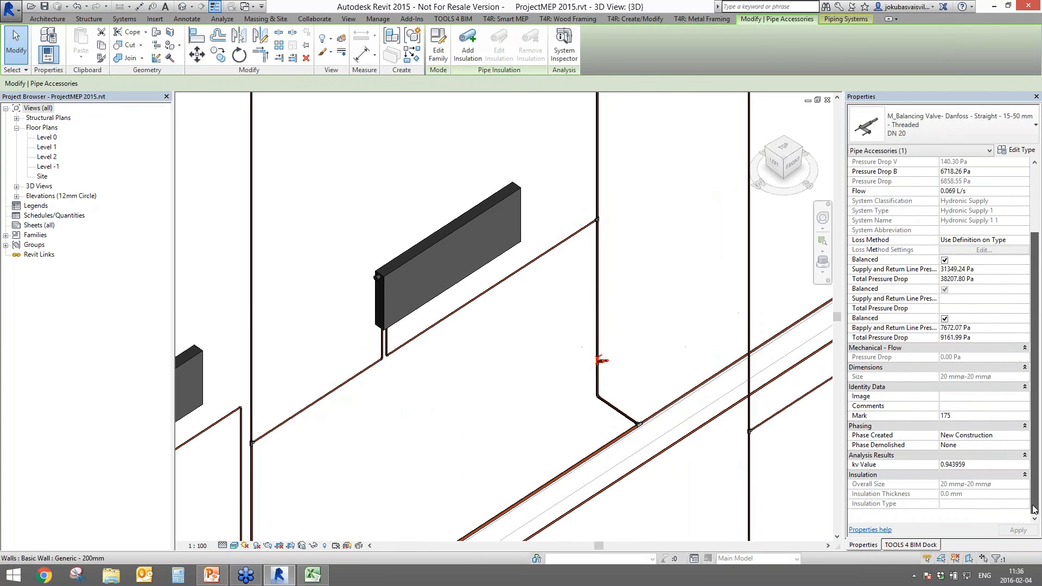
pyautogui.press('Escape')
pyautogui.scroll(-5, 434, 460)
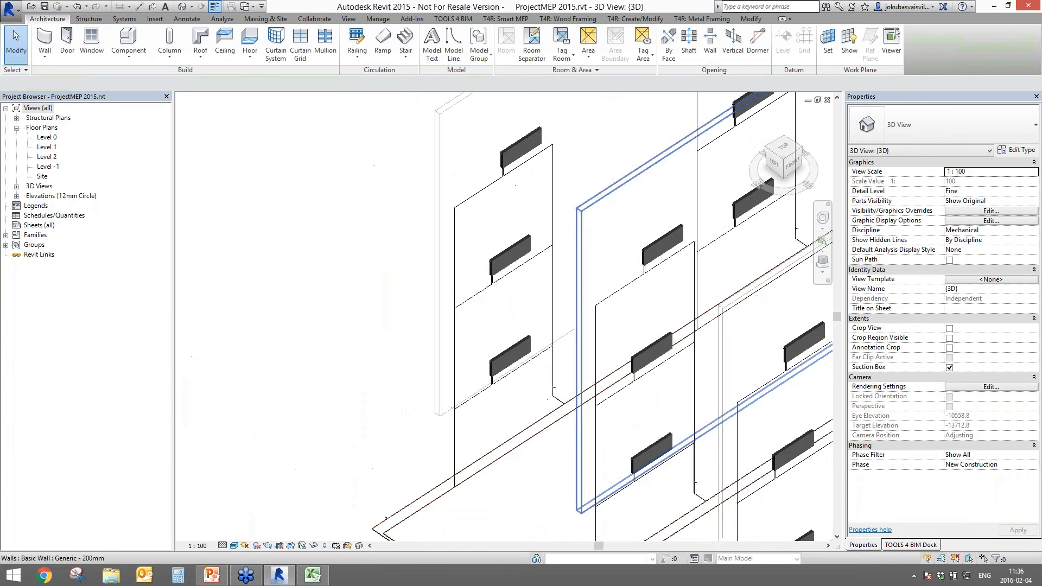
pyautogui.scroll(1, 491, 397)
pyautogui.scroll(2, 490, 394)
pyautogui.click(632, 390)
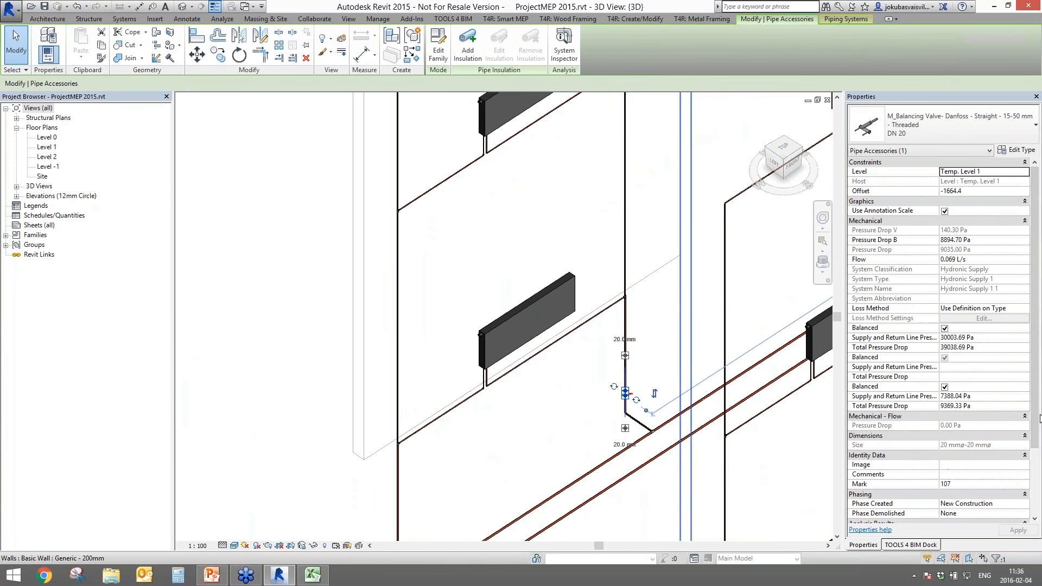
pyautogui.scroll(-2, 1034, 423)
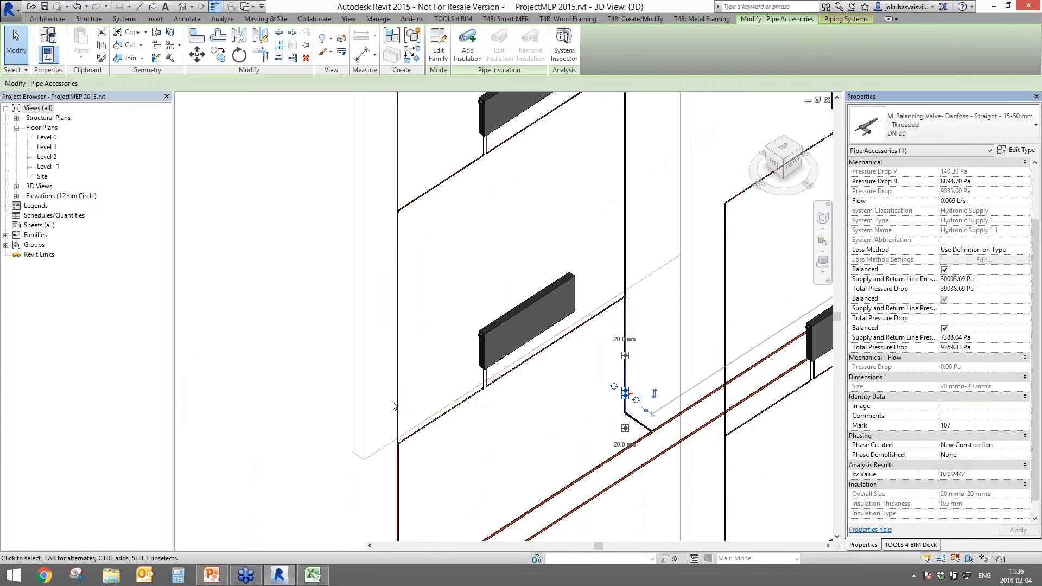
pyautogui.click(257, 384)
pyautogui.scroll(-5, 331, 374)
# - Orbit to view the whole system, then start the webinar slide show at LIVE DEMO
pyautogui.keyDown('shift'); pyautogui.moveTo(571, 374); pyautogui.dragTo(521, 360, button='middle'); pyautogui.keyUp('shift')
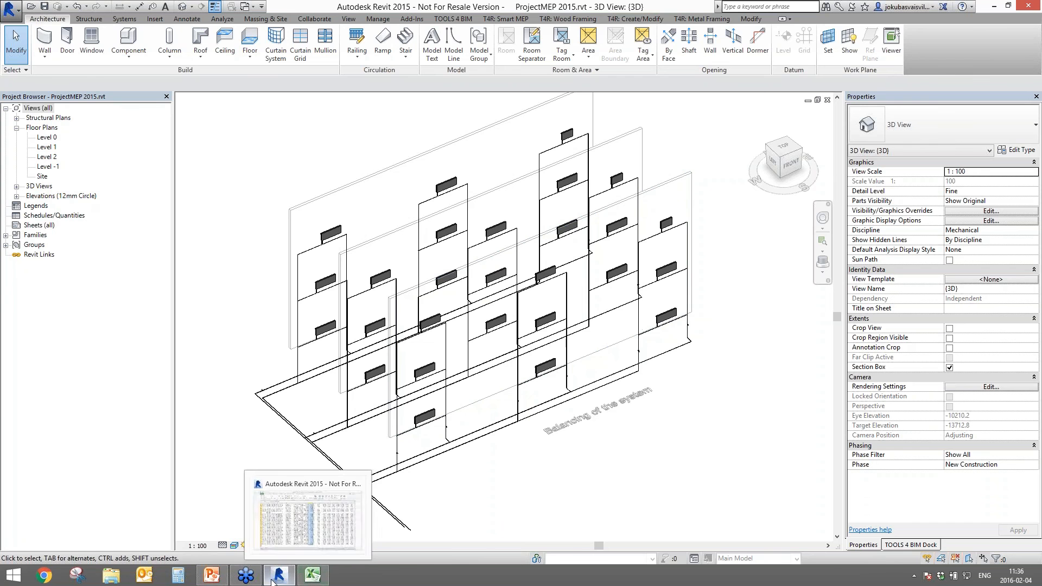
pyautogui.moveTo(242, 579)
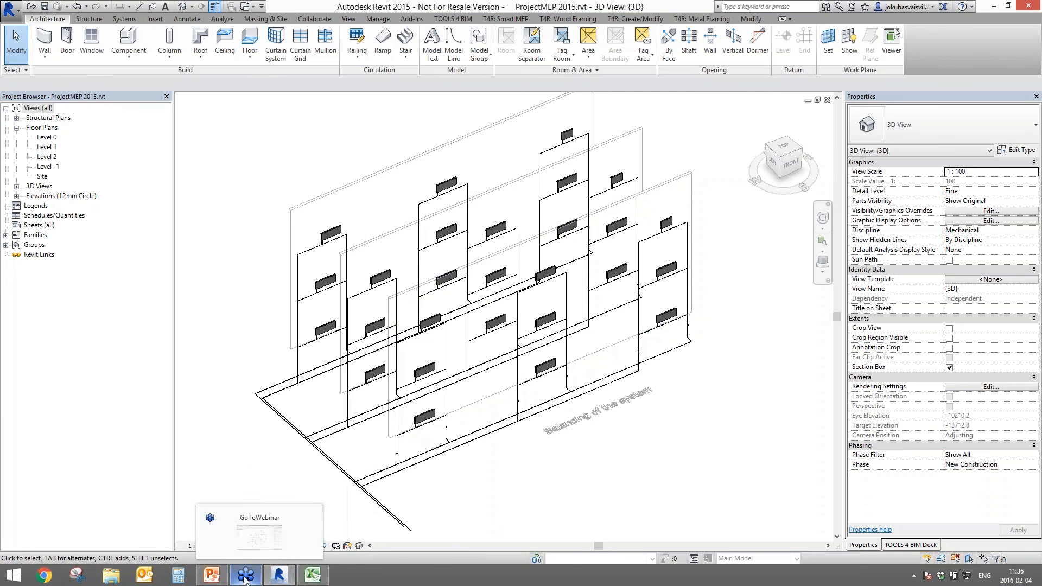
pyautogui.click(214, 578)
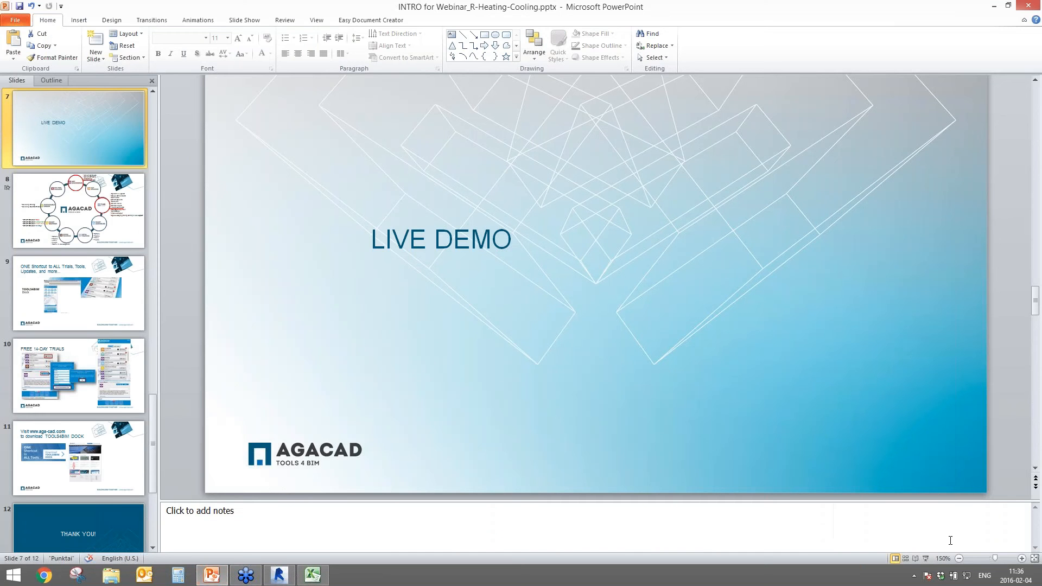
pyautogui.click(925, 558)
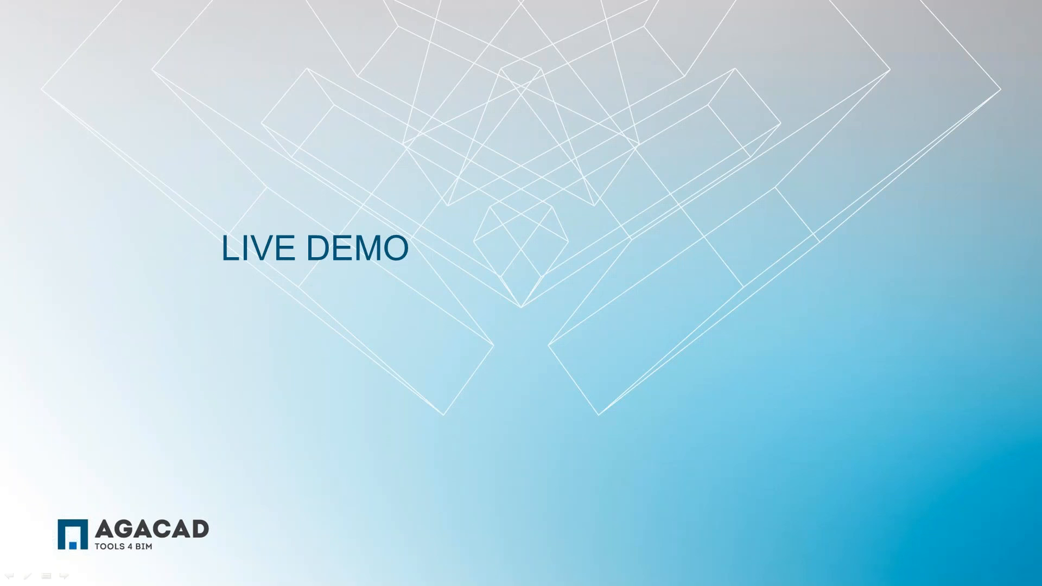
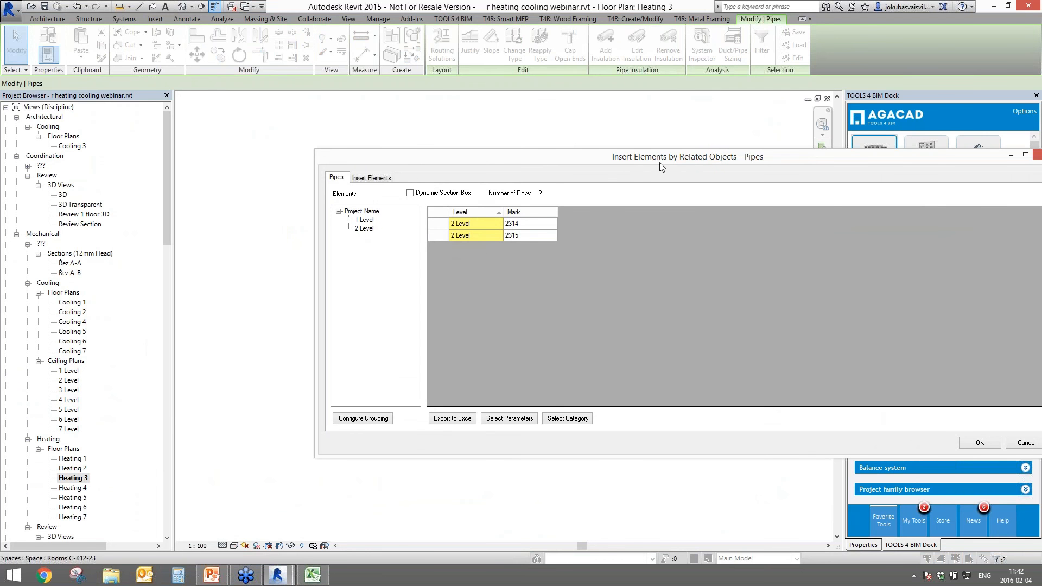
# - Close the Pipes insertion dialog, clear the pipe selection and rerun Insert Elements by Related Objects
pyautogui.moveTo(662, 162); pyautogui.dragTo(525, 181)
pyautogui.moveTo(736, 176); pyautogui.dragTo(608, 174)
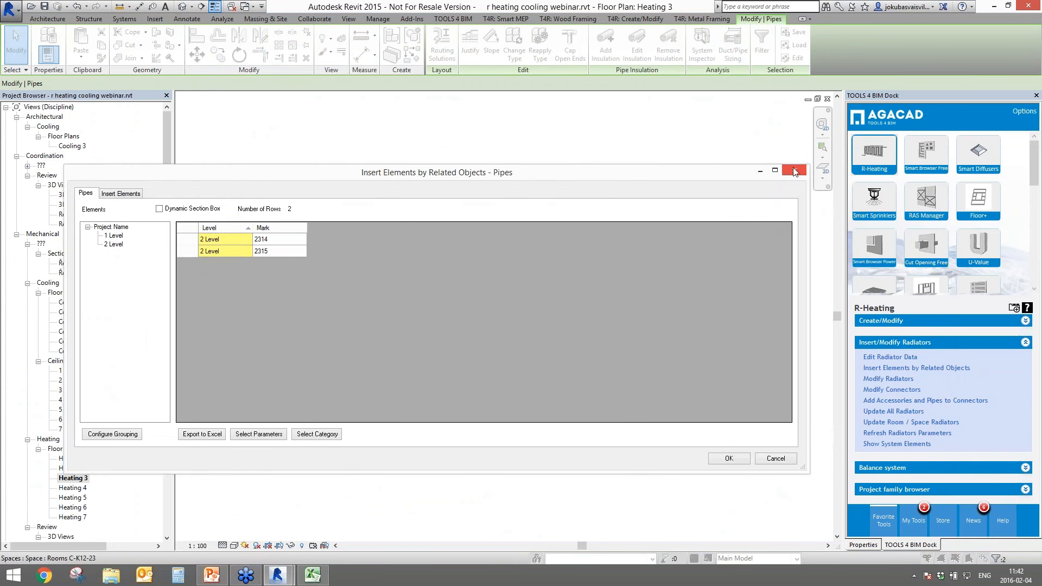
pyautogui.click(794, 168)
pyautogui.click(751, 380)
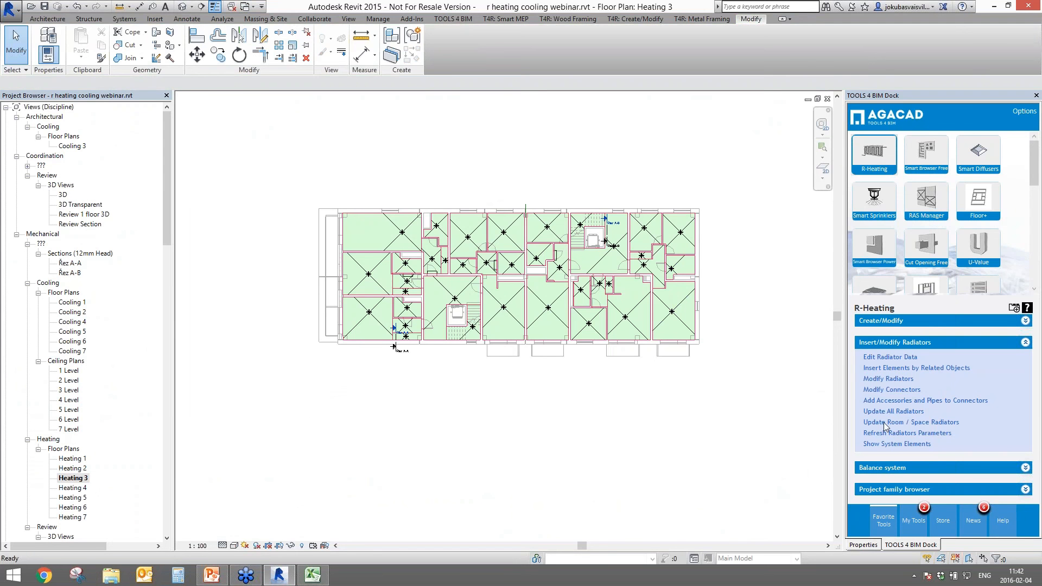
pyautogui.click(880, 376)
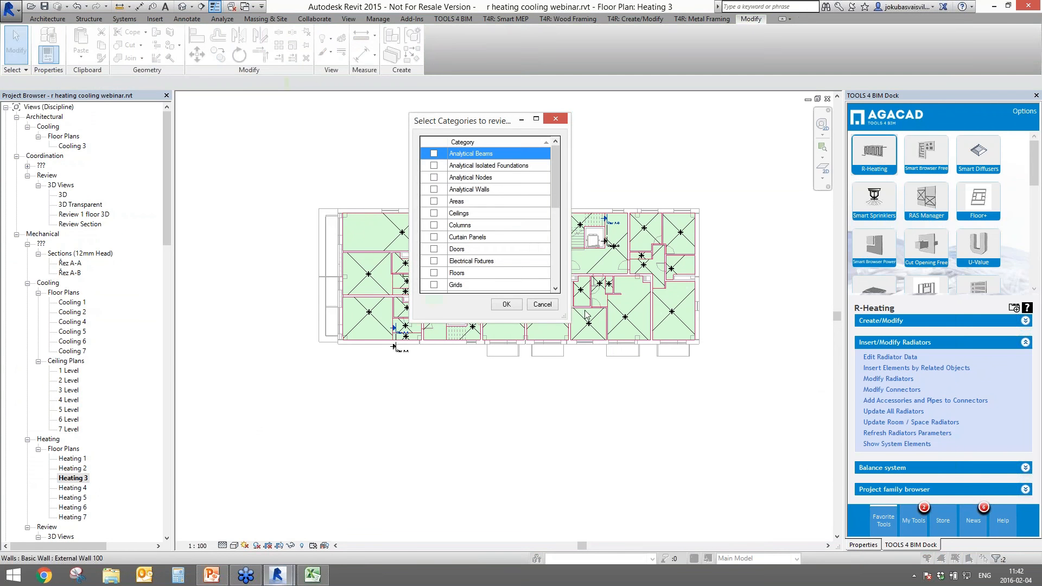
# - Choose Spaces, narrow them to 3 Level Salon spaces and go to the Insert Elements page
pyautogui.click(462, 262)
pyautogui.press('s')
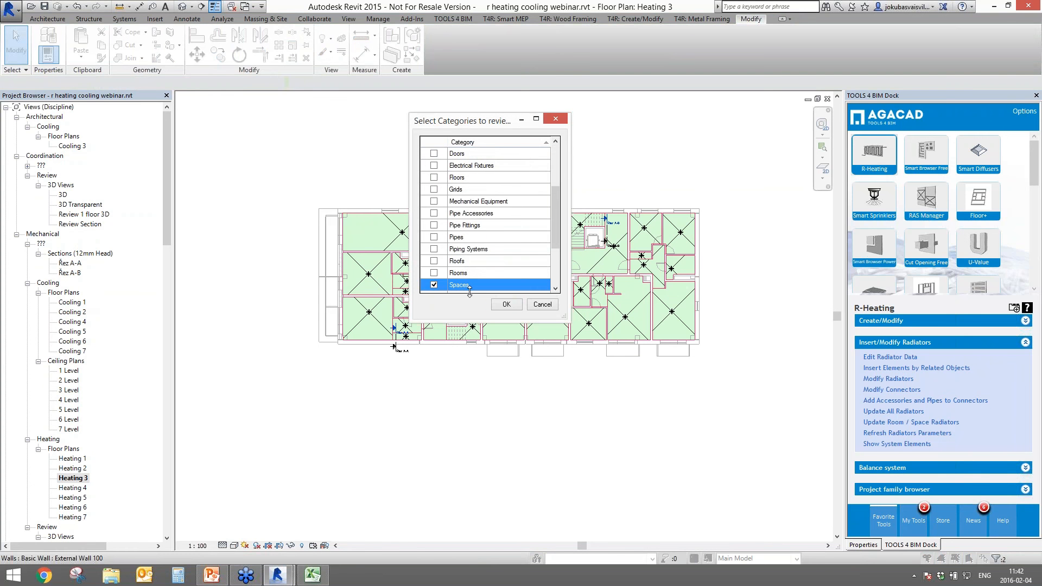
pyautogui.click(509, 309)
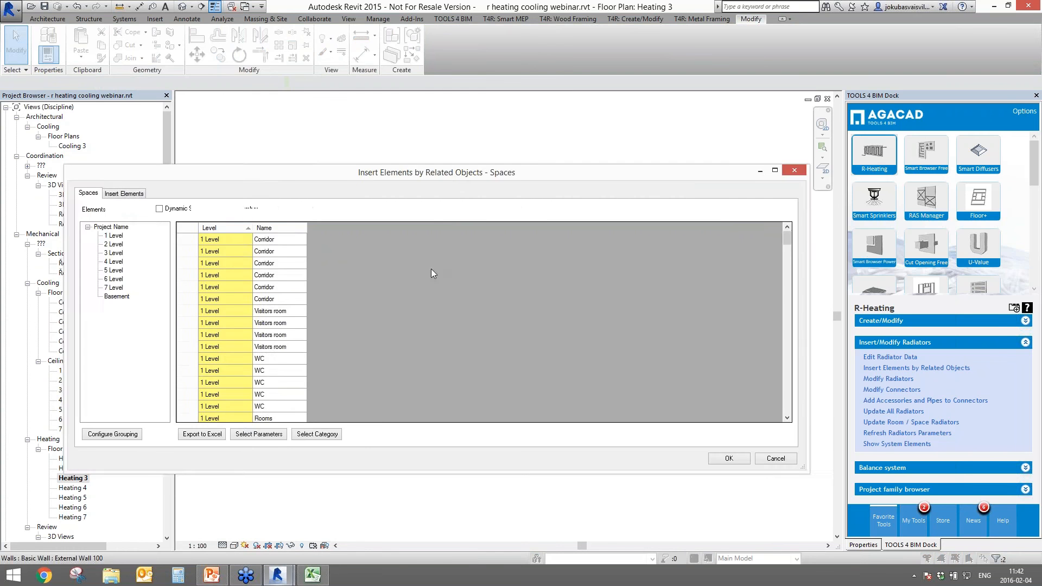
pyautogui.moveTo(652, 170); pyautogui.dragTo(716, 152)
pyautogui.click(367, 225)
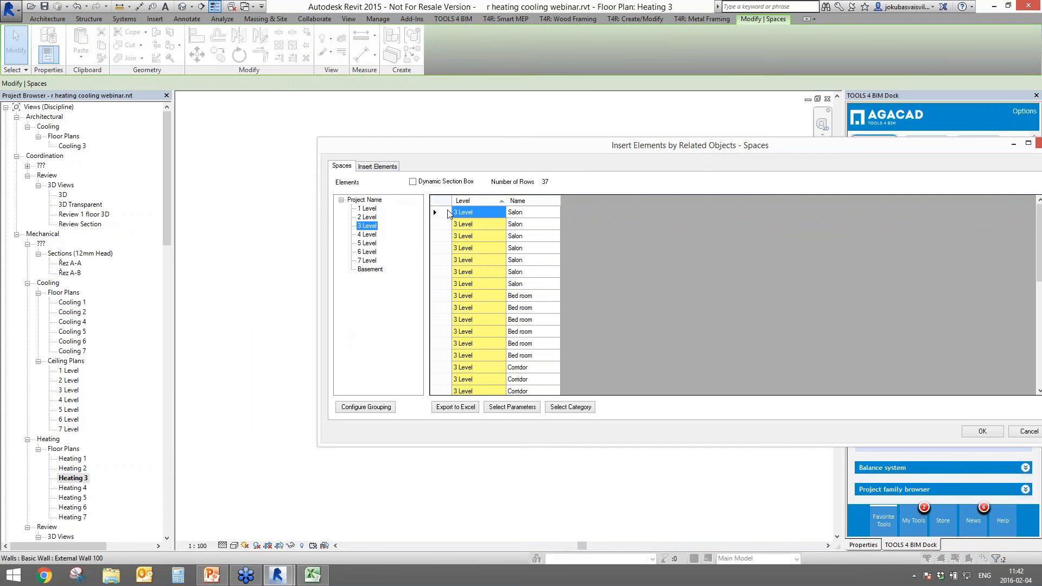
pyautogui.rightClick(518, 213)
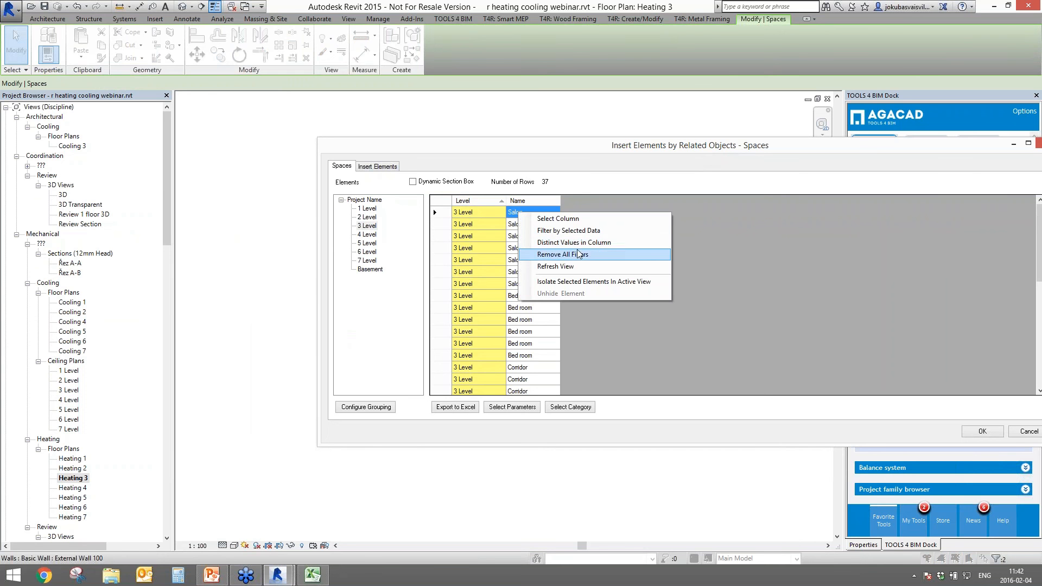
pyautogui.click(574, 231)
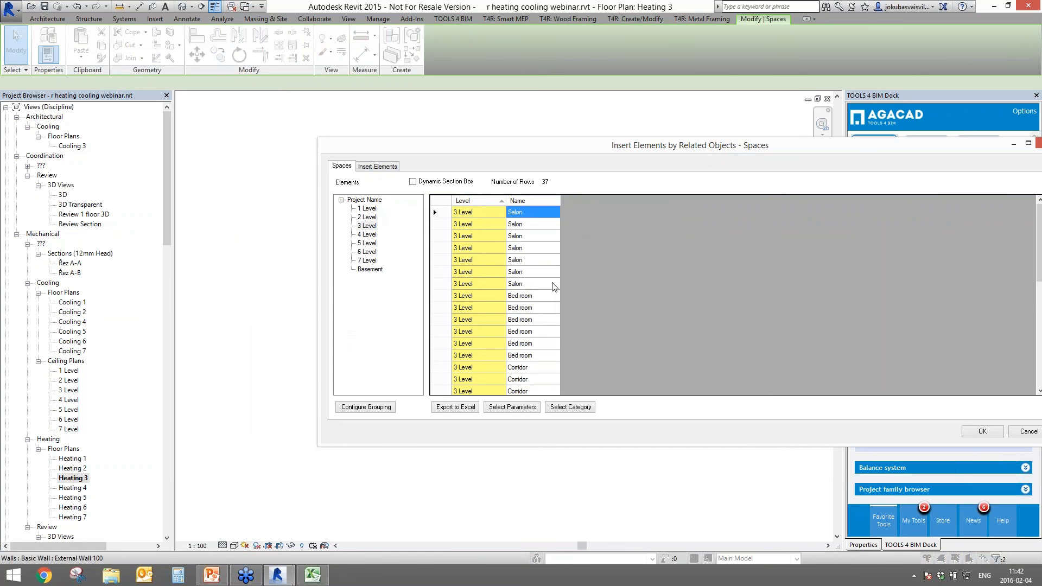
pyautogui.click(382, 167)
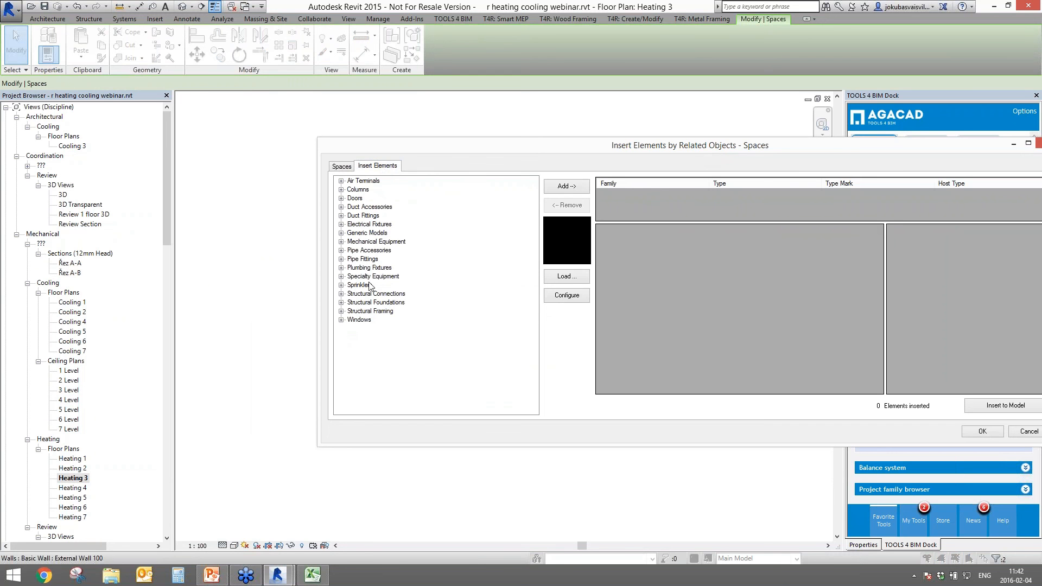
# - Add the Bath Tub 1525 mmx760 mm - Public type from Plumbing Fixtures to the insert list
pyautogui.click(342, 269)
pyautogui.click(341, 268)
pyautogui.click(351, 276)
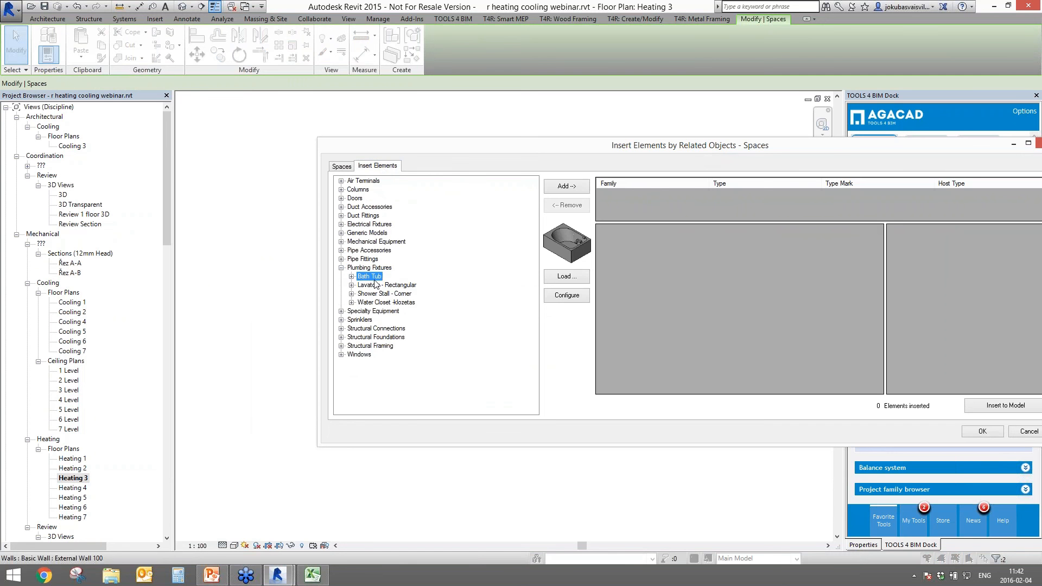
pyautogui.click(351, 276)
pyautogui.click(383, 285)
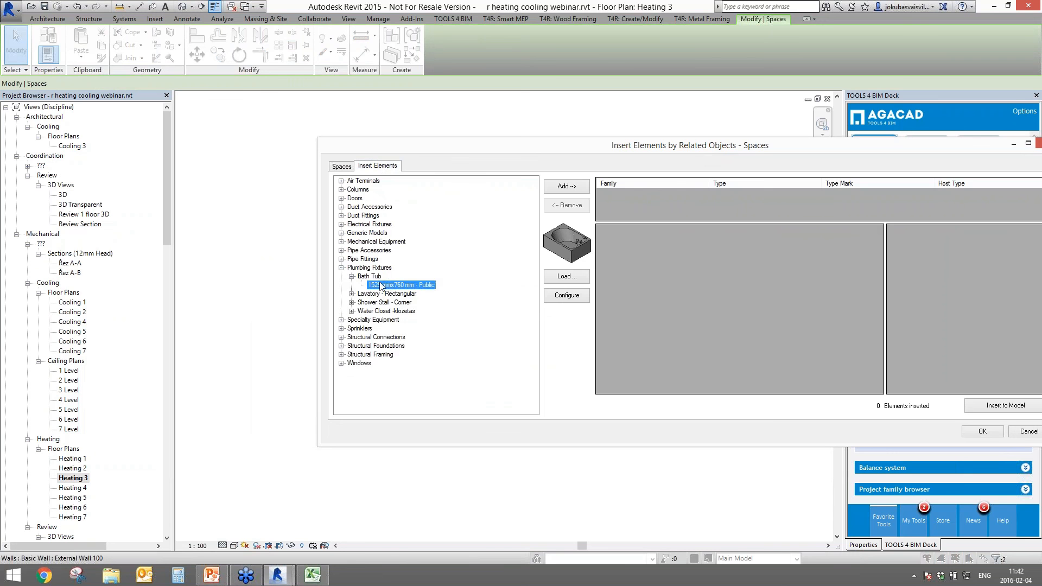
pyautogui.click(567, 186)
# - Add Shower Stall - Corner 865 mmx815 mm - Public and Water Closet Private - 6.1 Lpf to the list
pyautogui.click(359, 302)
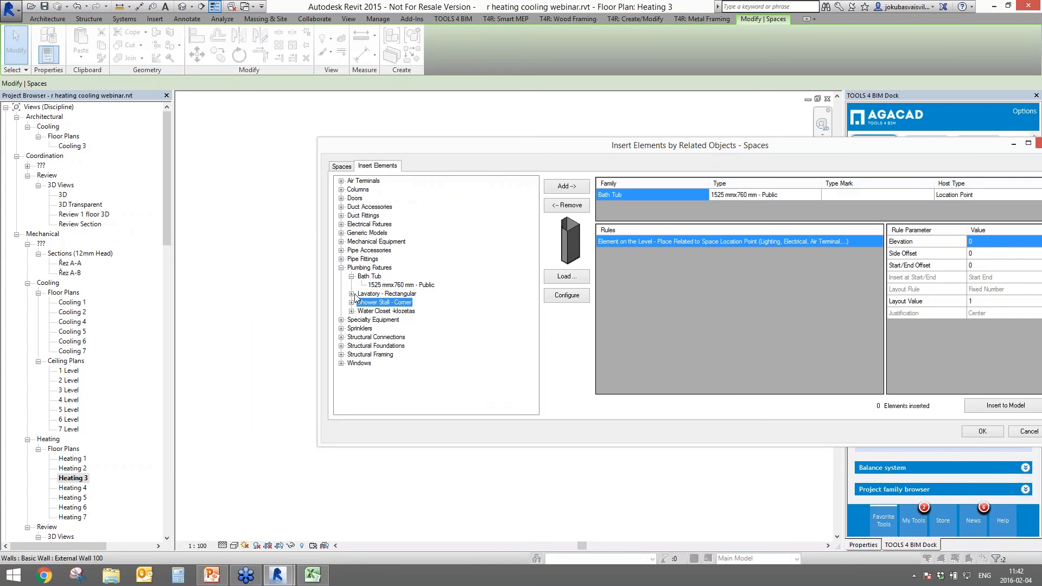
pyautogui.click(351, 302)
pyautogui.click(393, 311)
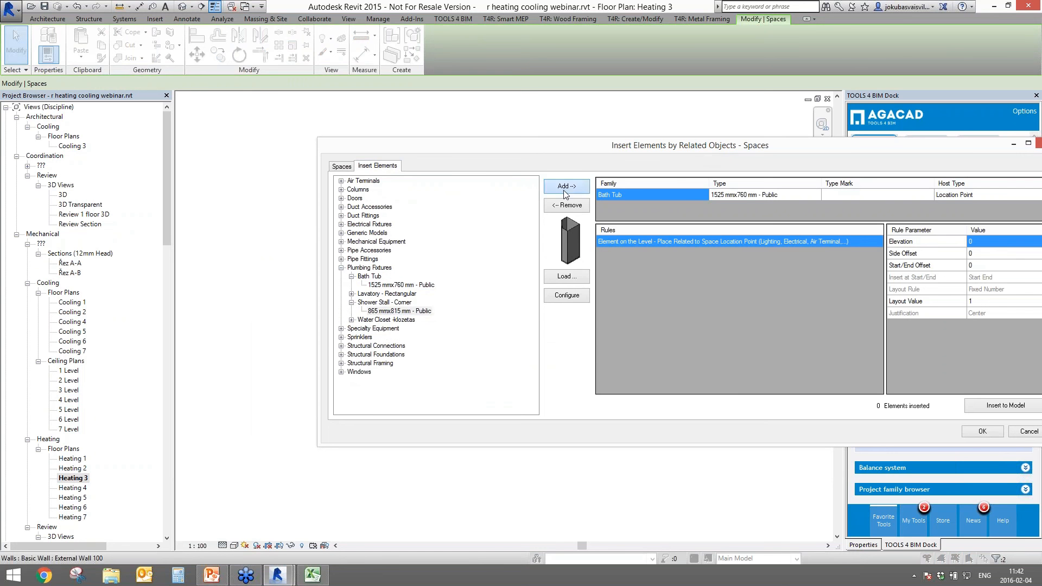
pyautogui.click(566, 186)
pyautogui.doubleClick(383, 319)
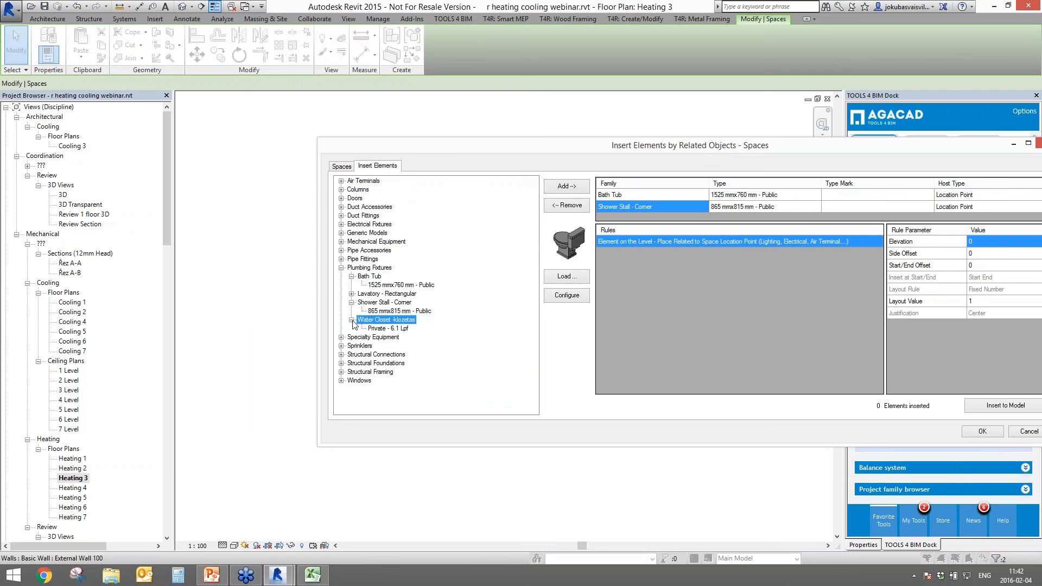
pyautogui.click(402, 329)
pyautogui.click(578, 186)
# - Insert the three fixtures into the Salon spaces, placing 87 elements, and close the tool
pyautogui.moveTo(662, 152); pyautogui.dragTo(276, 100)
pyautogui.click(94, 240)
pyautogui.click(260, 141)
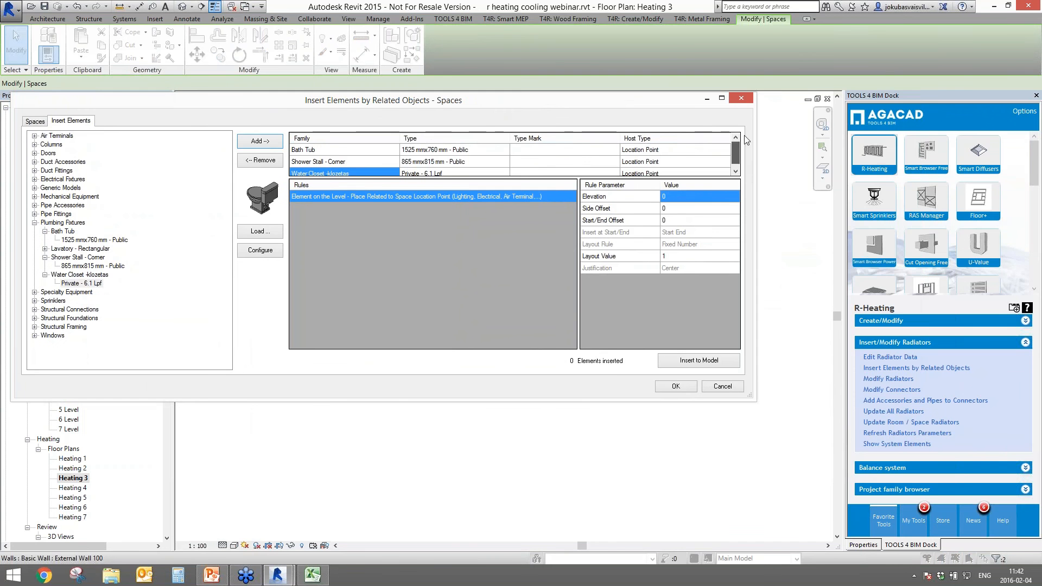
pyautogui.moveTo(515, 103); pyautogui.dragTo(646, 89)
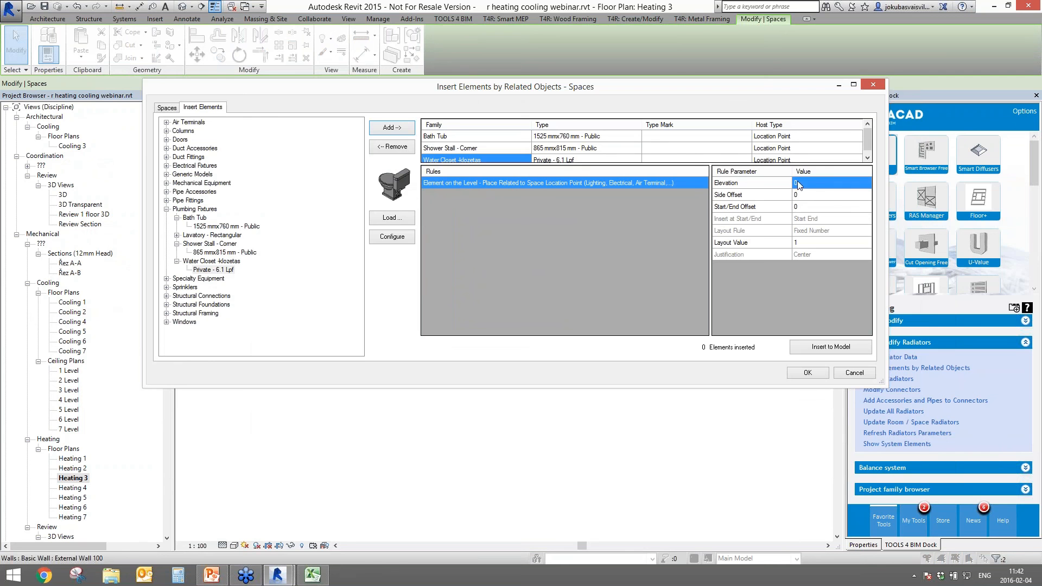
pyautogui.click(807, 347)
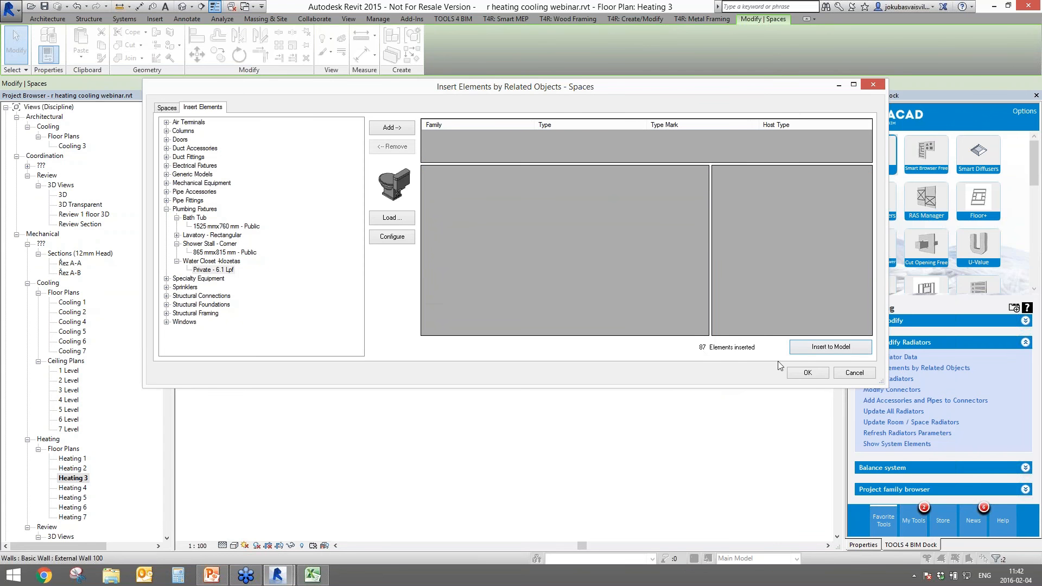
pyautogui.click(807, 374)
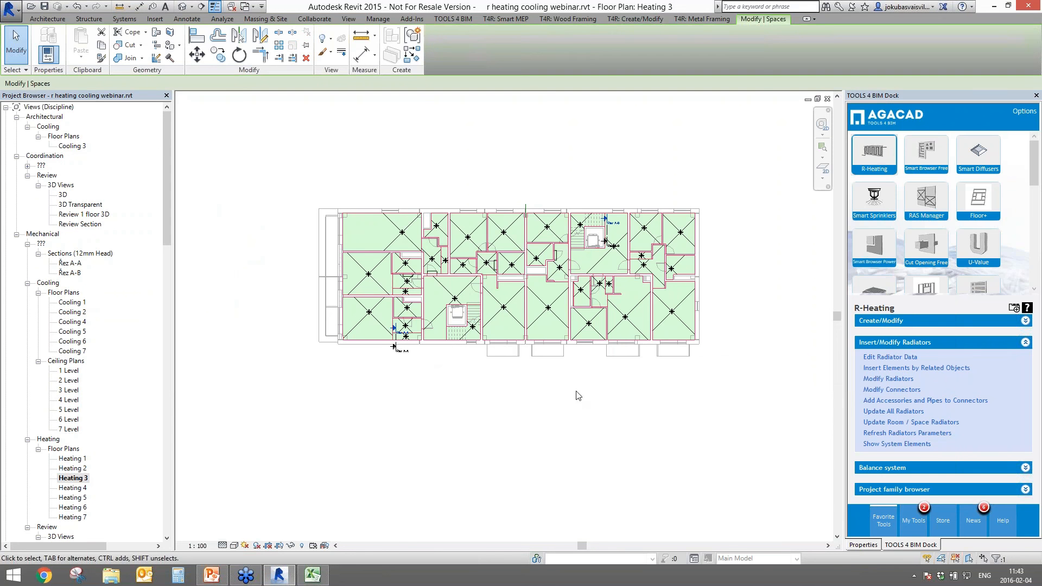
# - Turn on Plumbing Fixtures visibility in the Heating 3 plan via Visibility/Graphics (VG)
pyautogui.click(863, 545)
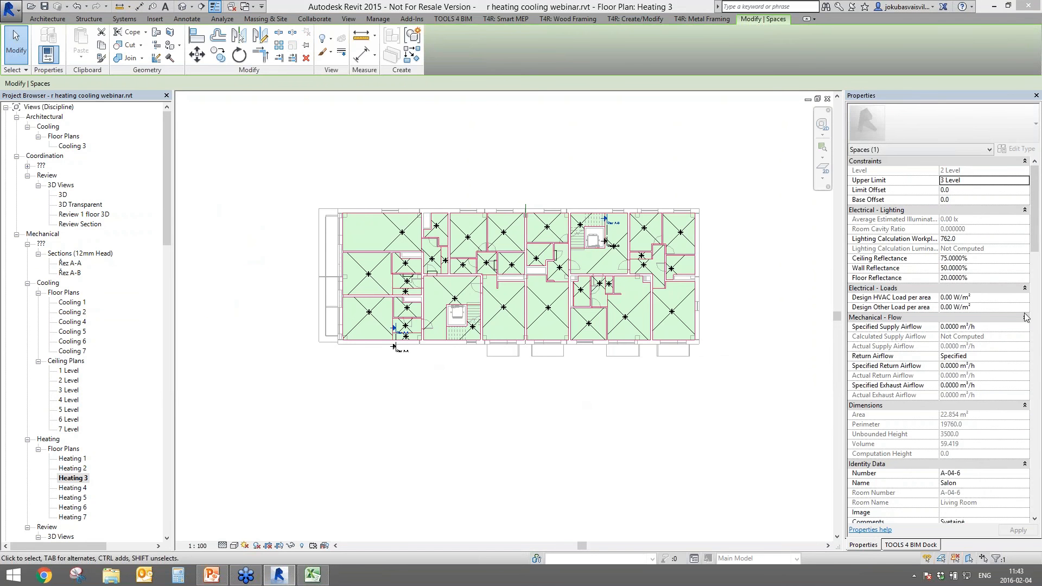
pyautogui.click(792, 374)
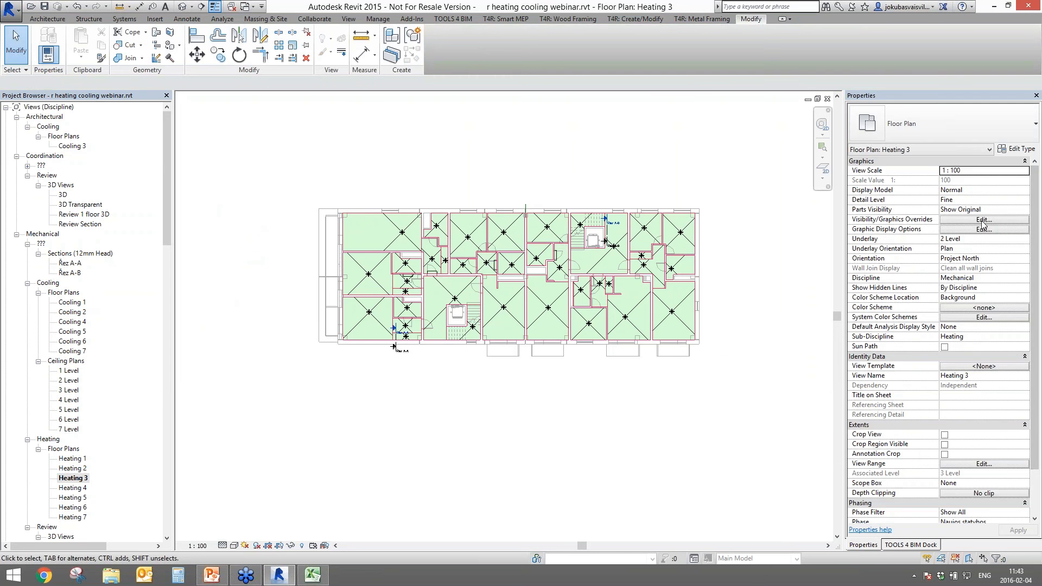
pyautogui.press('v')
pyautogui.press('g')
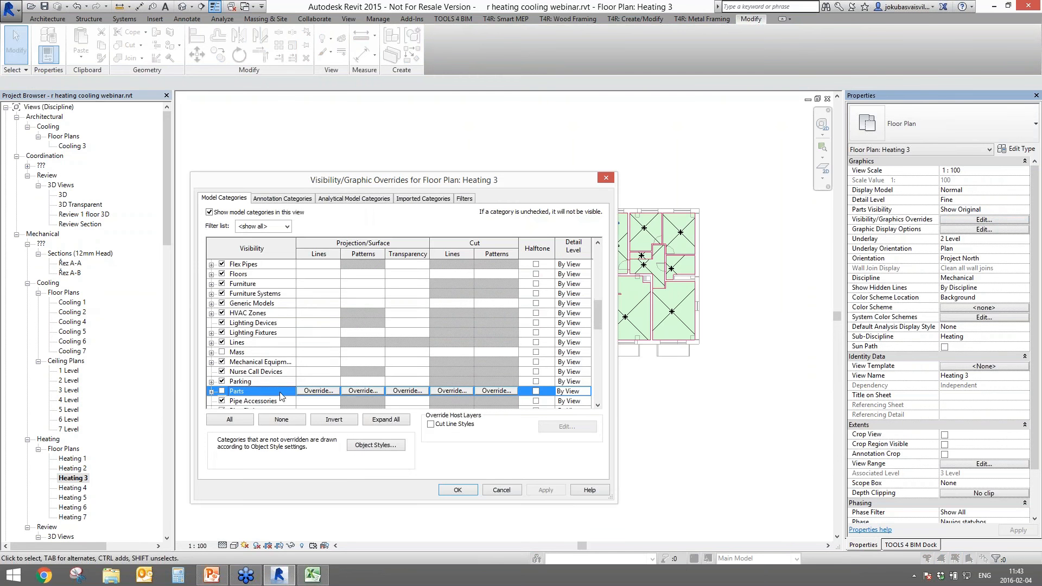
pyautogui.click(282, 401)
pyautogui.scroll(-3, 282, 401)
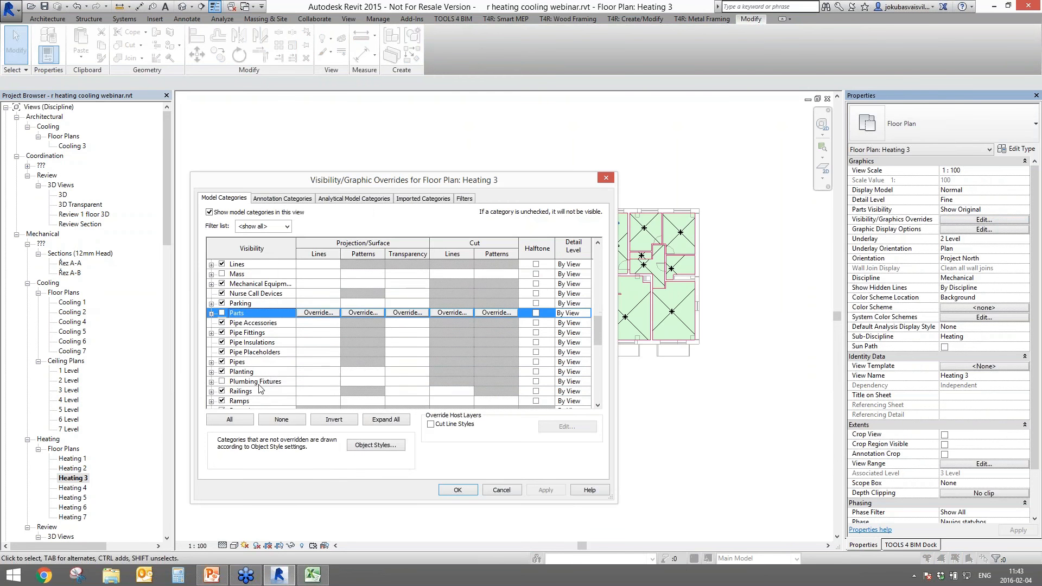
pyautogui.click(222, 381)
pyautogui.click(536, 491)
pyautogui.click(455, 489)
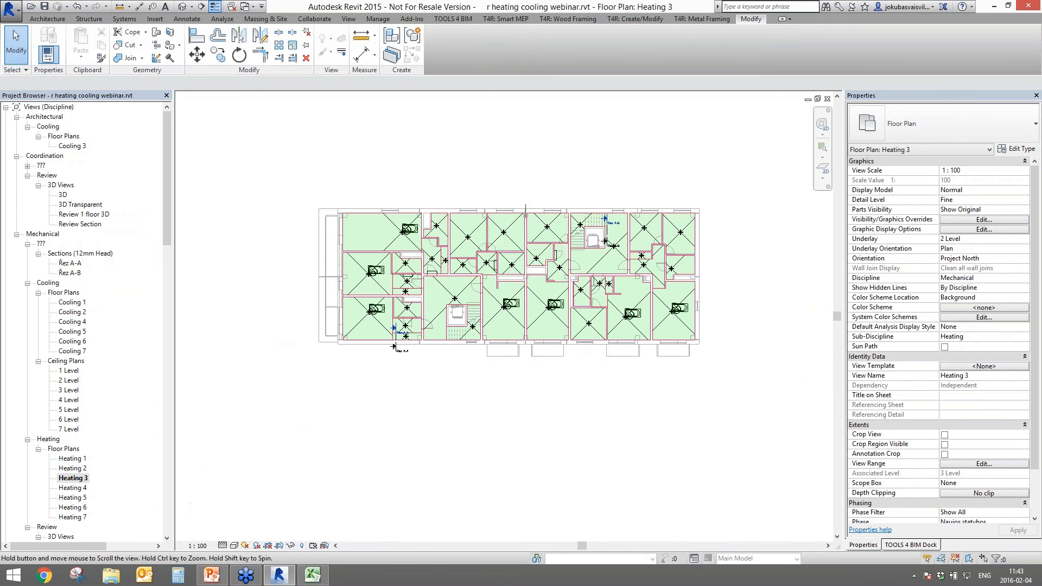
pyautogui.scroll(8, 369, 306)
# - Start rearranging the bathroom by dragging the shower stall, bath tub and water closet
pyautogui.click(377, 332)
pyautogui.press('Delete')
pyautogui.moveTo(395, 288); pyautogui.dragTo(275, 220)
pyautogui.moveTo(504, 360); pyautogui.dragTo(644, 253)
pyautogui.moveTo(462, 430); pyautogui.dragTo(459, 513)
pyautogui.moveTo(461, 510); pyautogui.dragTo(503, 418, button='middle')
pyautogui.scroll(-3, 550, 314)
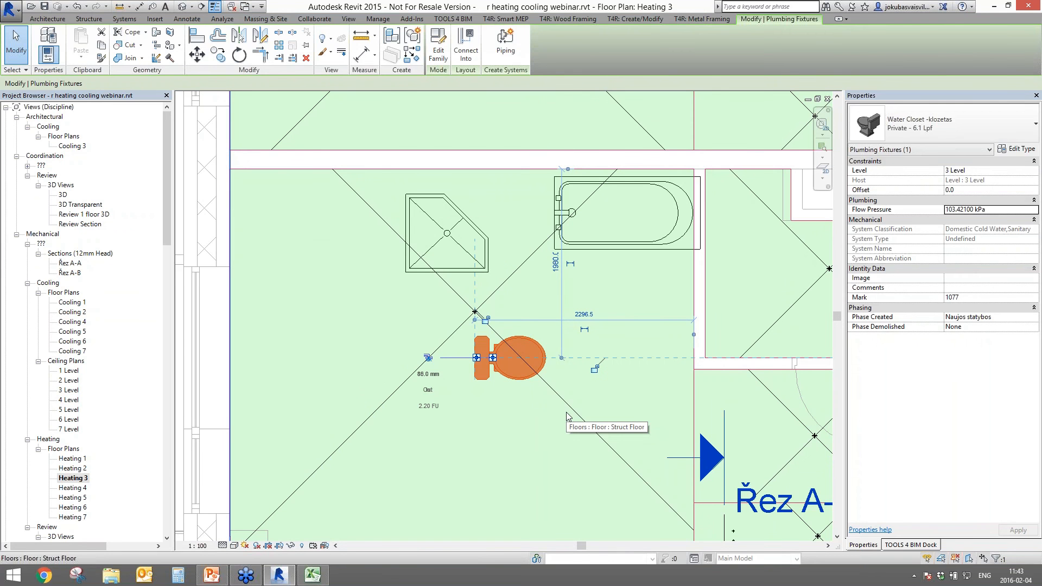
# - Move the shower stall left, the water closet down-left and the bath tub beside the shower
pyautogui.moveTo(456, 241); pyautogui.dragTo(396, 321)
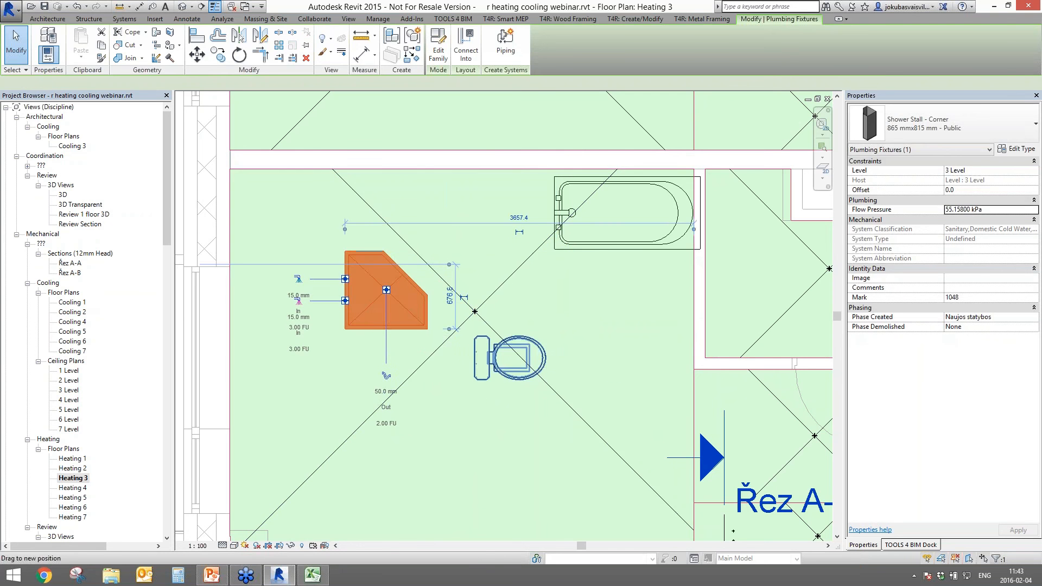
pyautogui.moveTo(528, 365); pyautogui.dragTo(472, 423)
pyautogui.moveTo(612, 208); pyautogui.dragTo(599, 287)
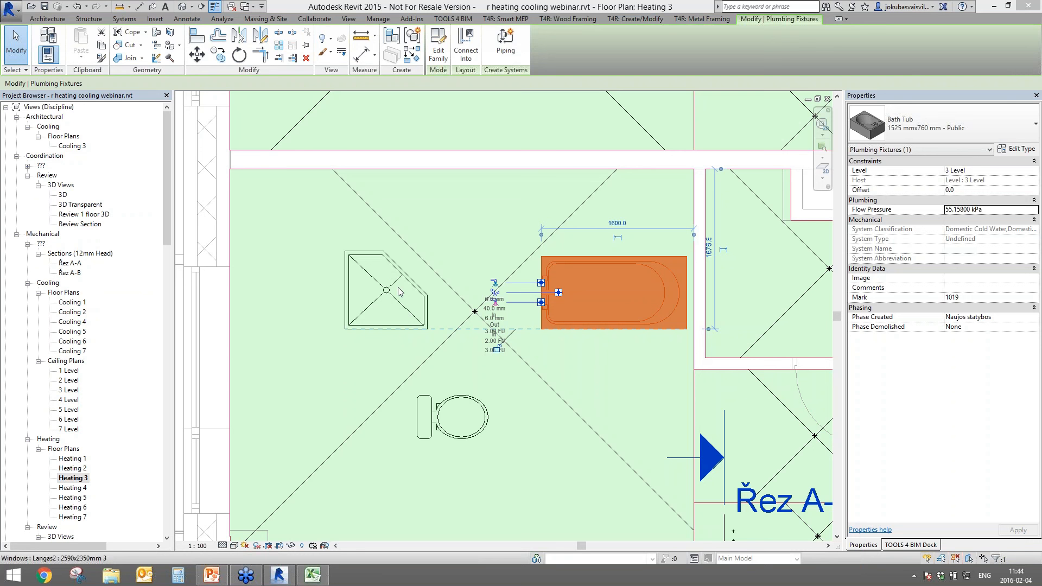
pyautogui.scroll(-2, 636, 391)
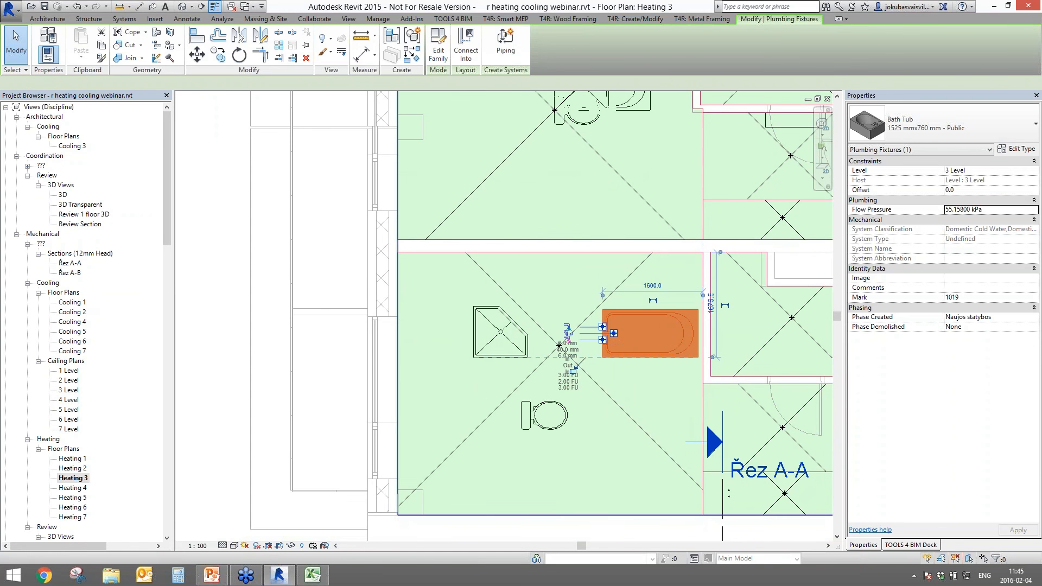
# - Place a text note below the water closet containing the contact's e-mail address
pyautogui.press('t')
pyautogui.press('x')
pyautogui.click(513, 461)
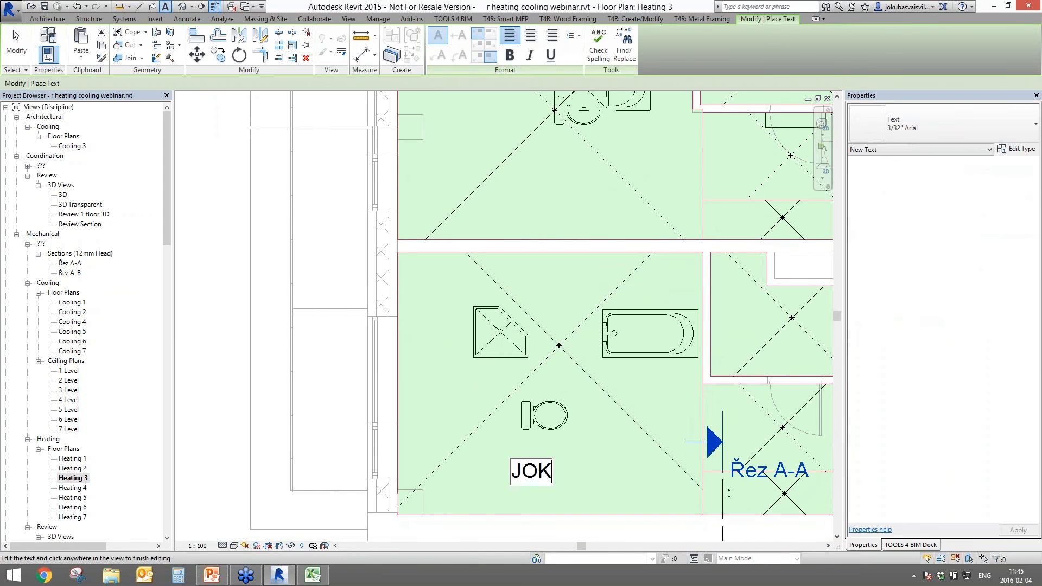
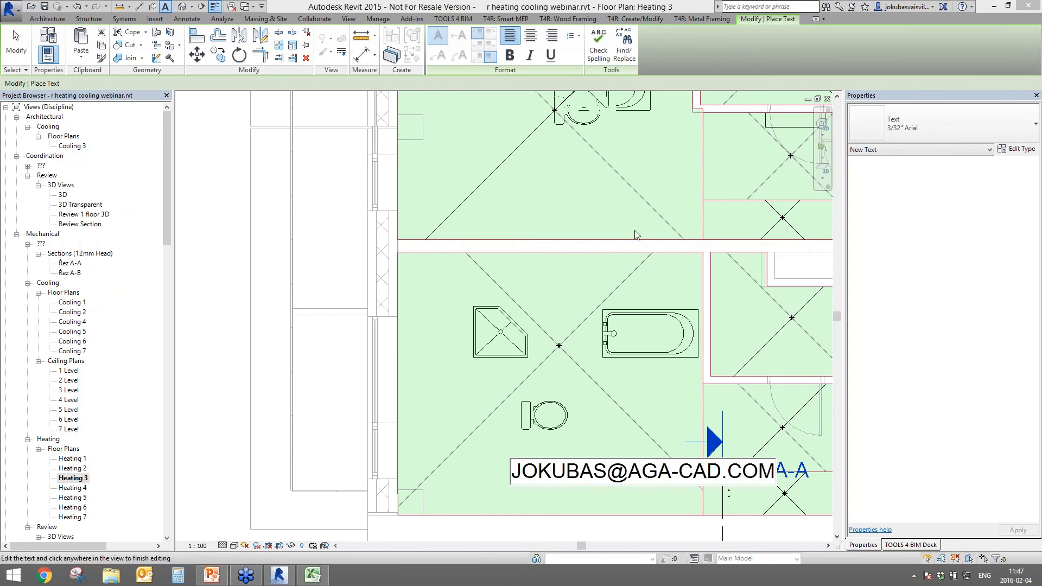
# - Finish the e-mail text note and exit text placement
pyautogui.click(624, 287)
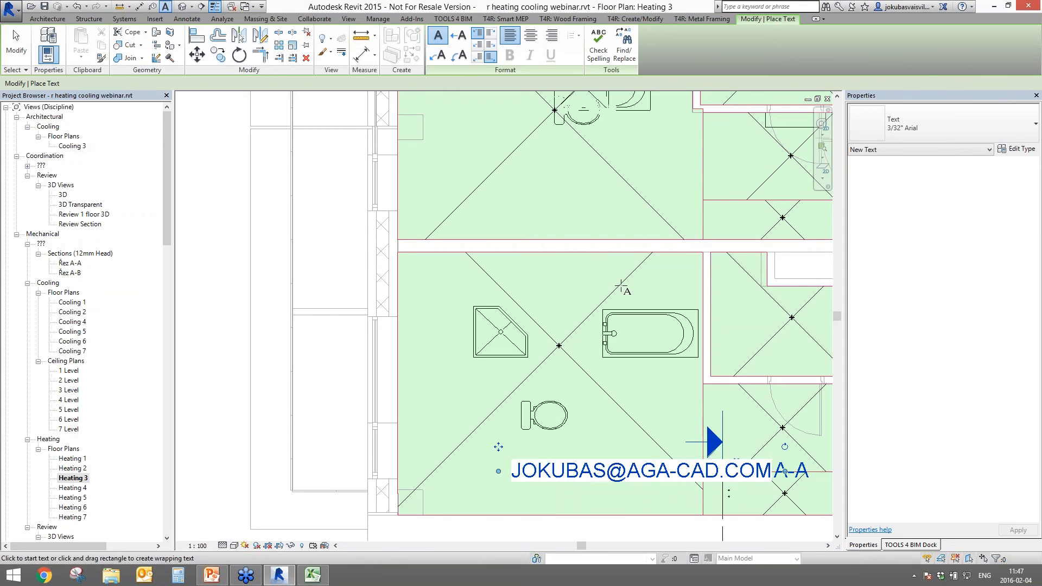
pyautogui.press('Escape')
pyautogui.press('Escape')
pyautogui.click(559, 346)
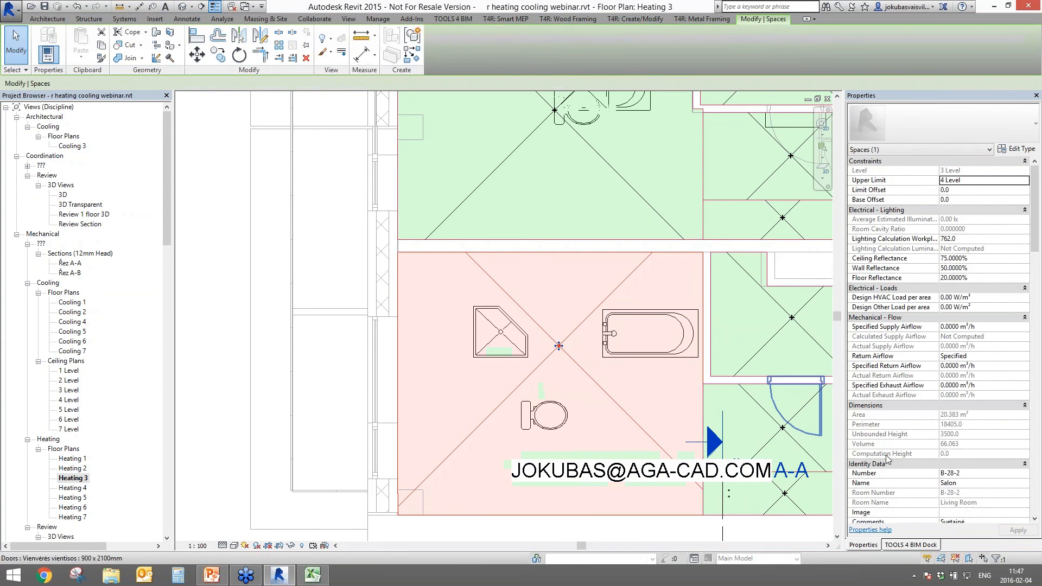
# - Pan to the corridor, select the Corridor space and launch Insert Elements by Related Objects
pyautogui.click(773, 356)
pyautogui.moveTo(773, 356); pyautogui.dragTo(438, 376, button='middle')
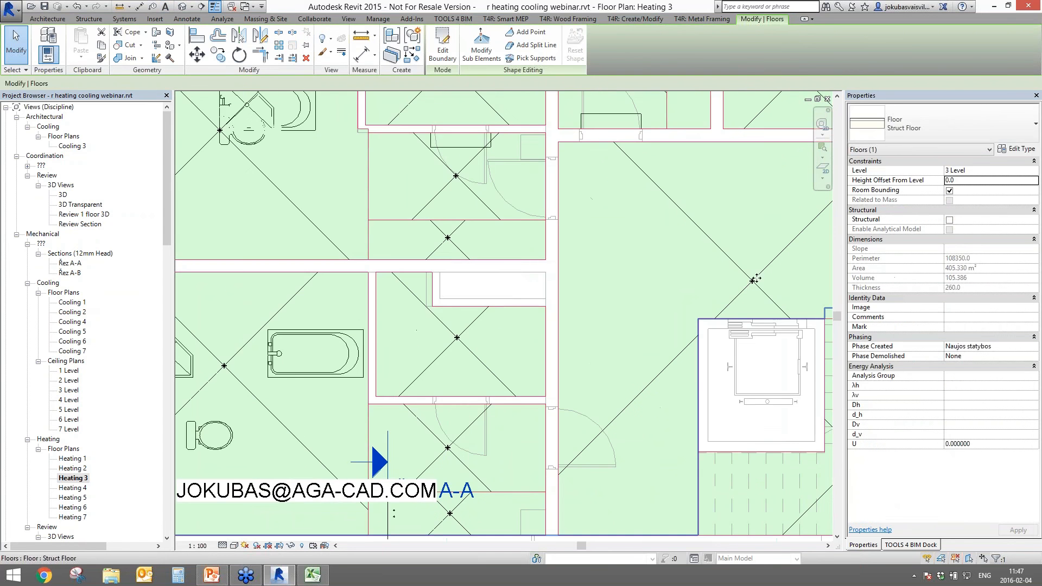
pyautogui.press('Escape')
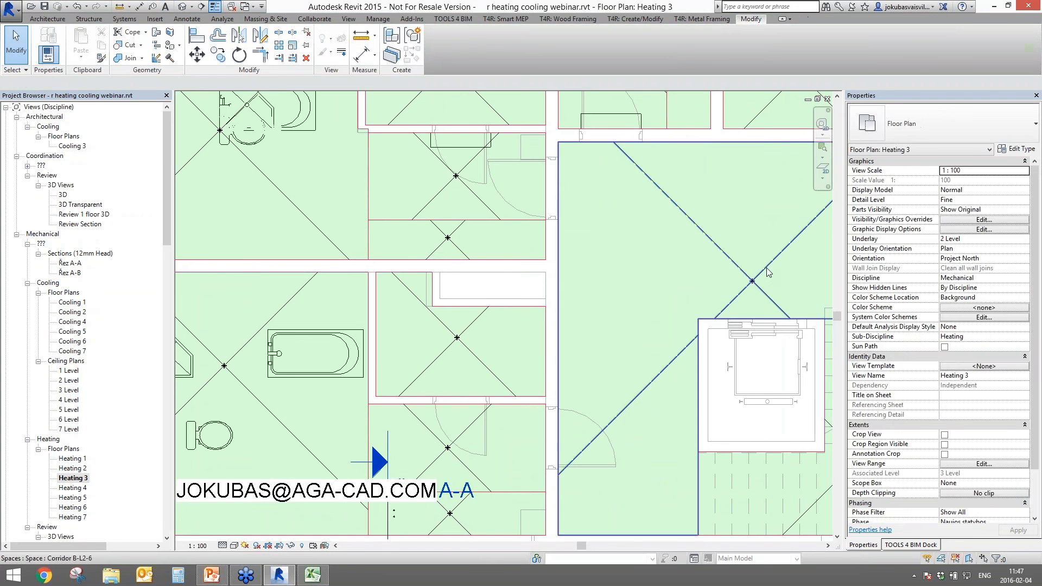
pyautogui.click(767, 276)
pyautogui.click(884, 543)
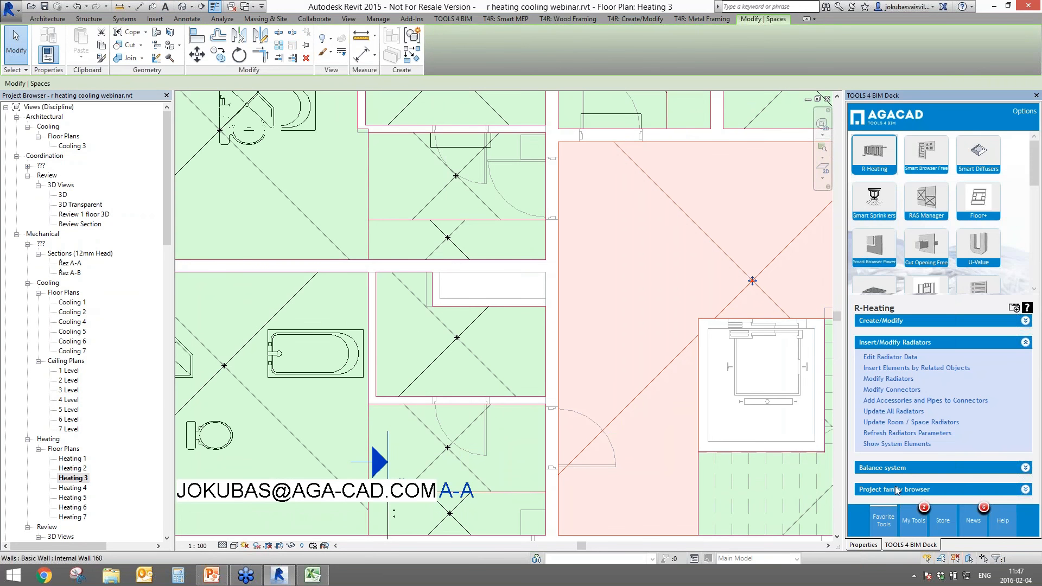
pyautogui.click(885, 421)
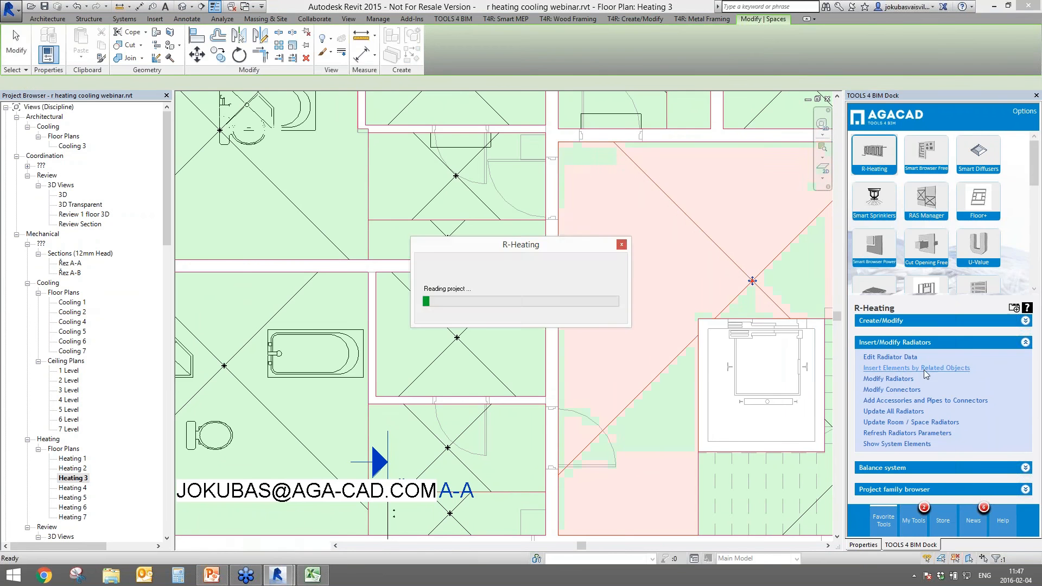
# - Add the Bath Tub 1525 mm x 760 mm - Public type to the Corridor insertion list
pyautogui.click(752, 280)
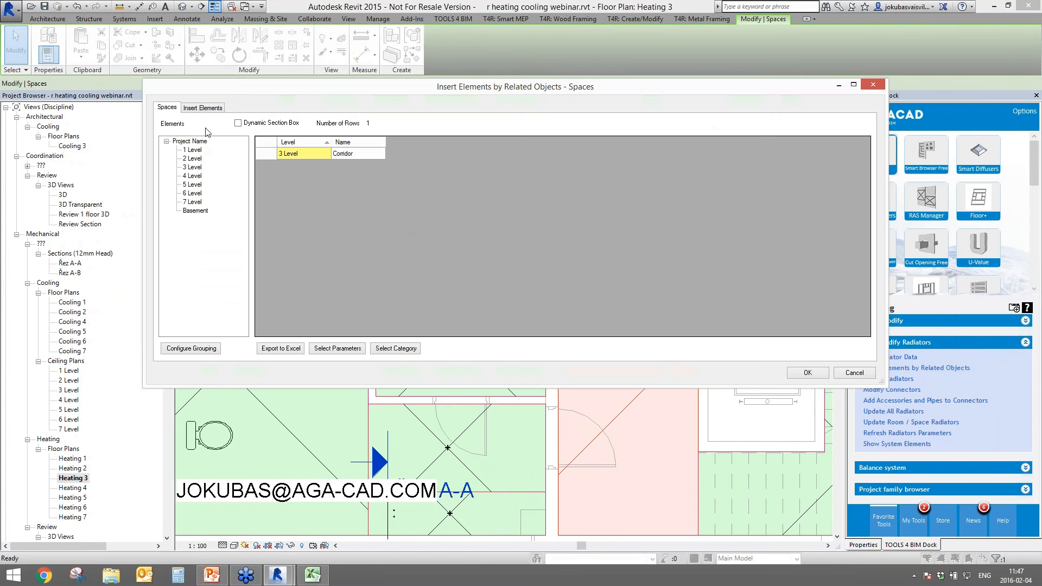
pyautogui.moveTo(590, 63); pyautogui.dragTo(753, 63)
pyautogui.click(567, 93)
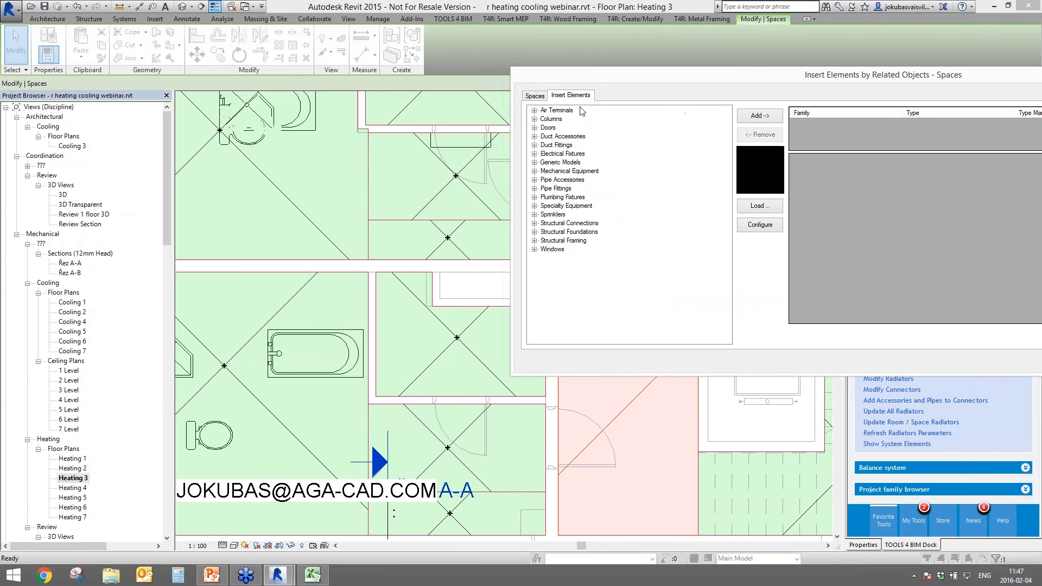
pyautogui.moveTo(670, 73); pyautogui.dragTo(755, 54)
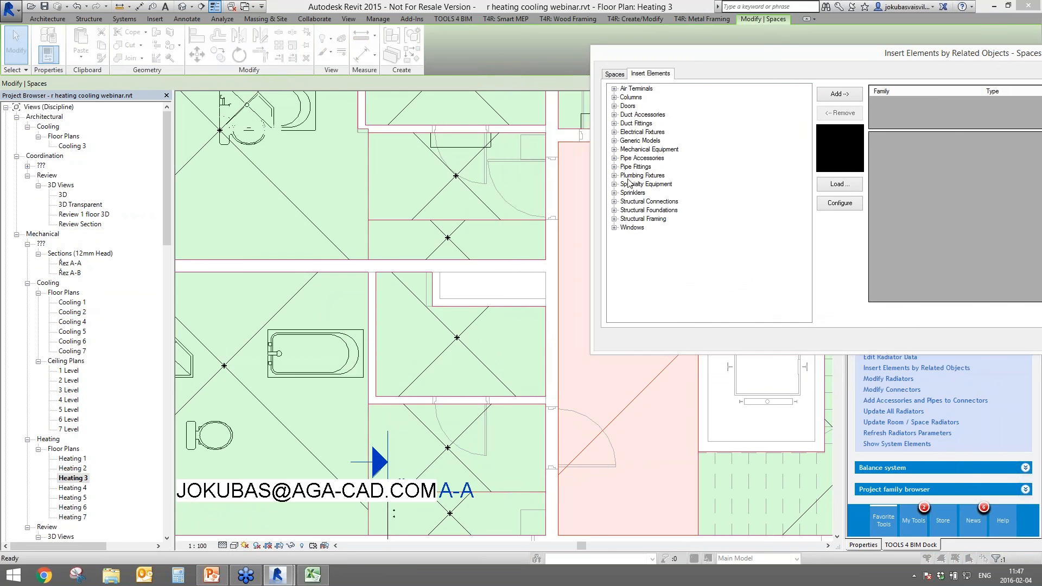
pyautogui.click(613, 175)
pyautogui.click(642, 184)
pyautogui.click(624, 184)
pyautogui.click(673, 193)
pyautogui.click(848, 94)
pyautogui.moveTo(866, 61); pyautogui.dragTo(517, 81)
# - Set the Layout Value and insert the bath tub into the Corridor space
pyautogui.click(911, 230)
pyautogui.click(910, 230)
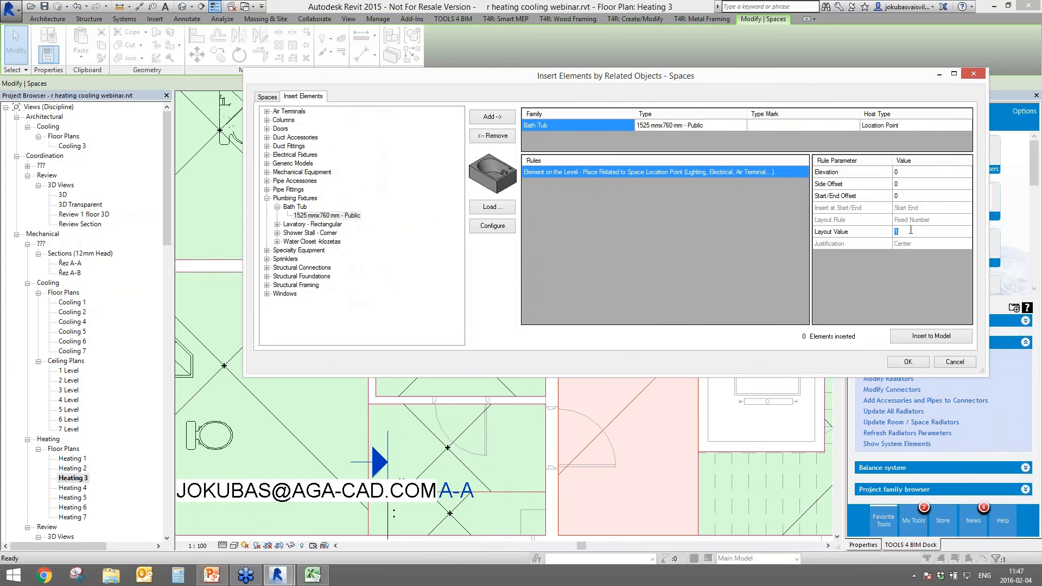
pyautogui.click(930, 339)
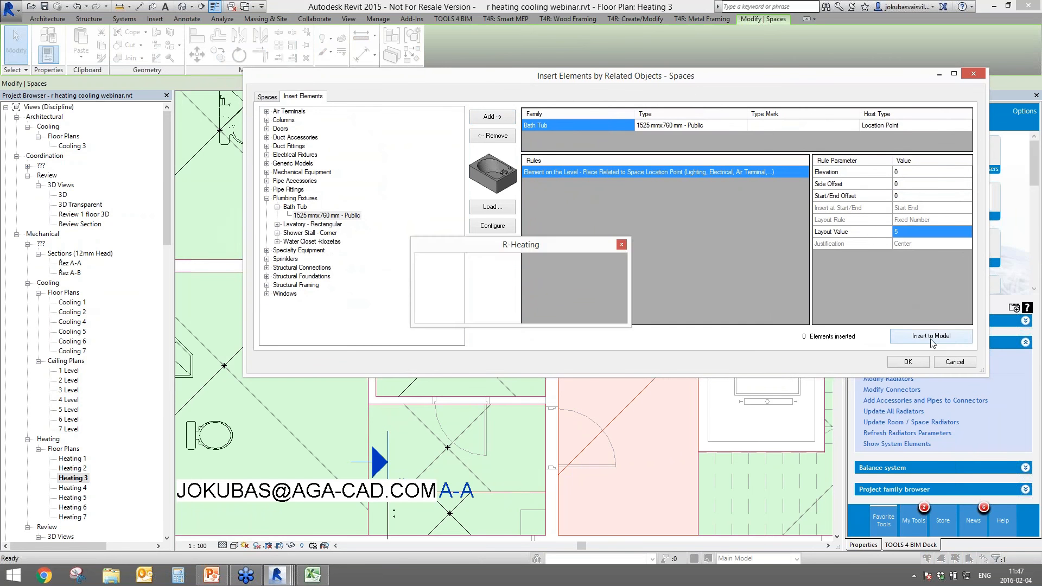
pyautogui.click(907, 362)
pyautogui.moveTo(810, 287); pyautogui.dragTo(688, 307, button='middle')
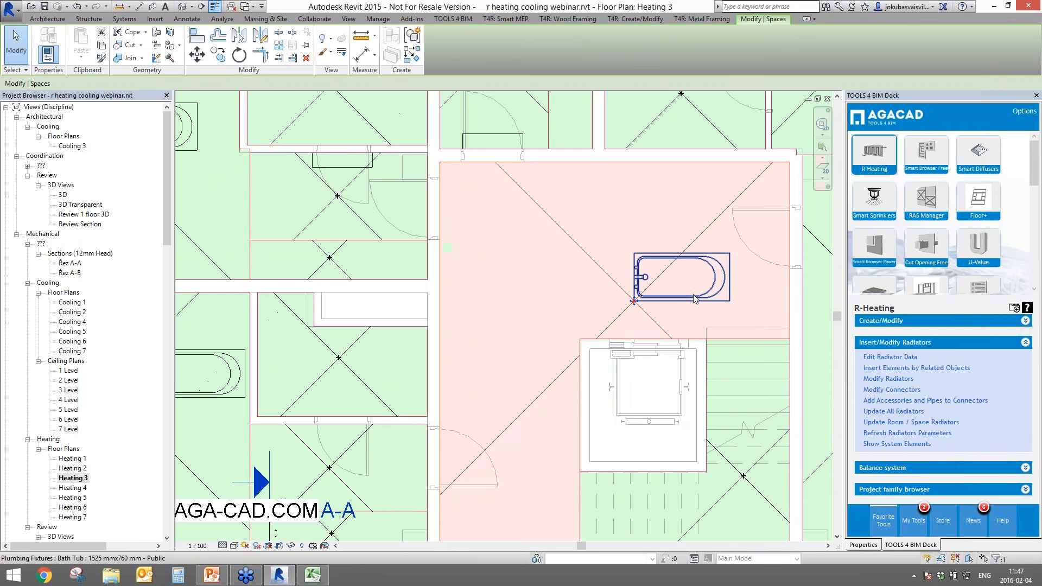
# - Drag the inserted bath tub up and left toward the corridor's top wall
pyautogui.click(692, 301)
pyautogui.moveTo(691, 301); pyautogui.dragTo(638, 239)
pyautogui.press('Escape')
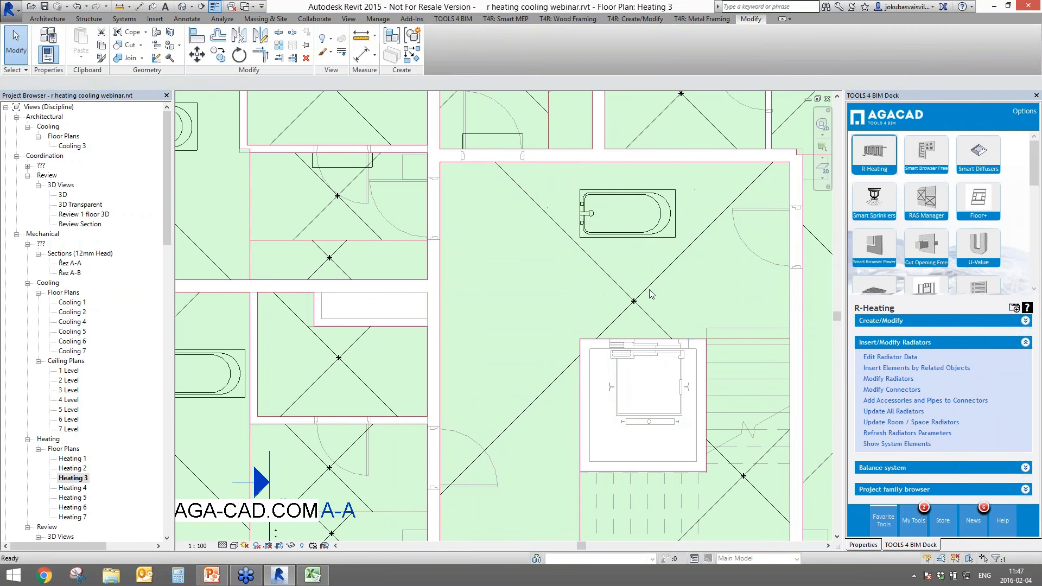
pyautogui.click(637, 236)
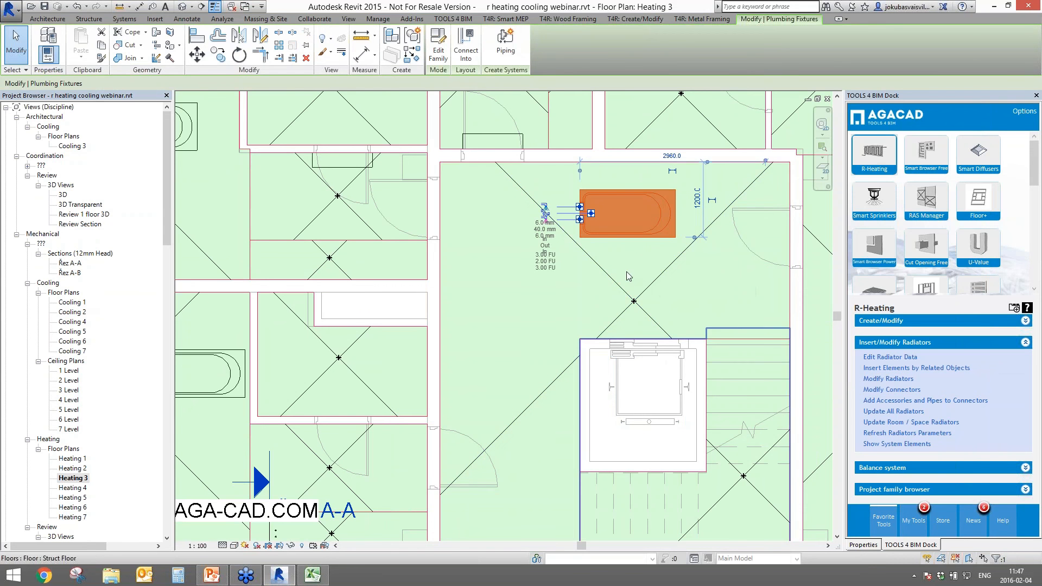
pyautogui.moveTo(656, 278); pyautogui.dragTo(702, 308, button='middle')
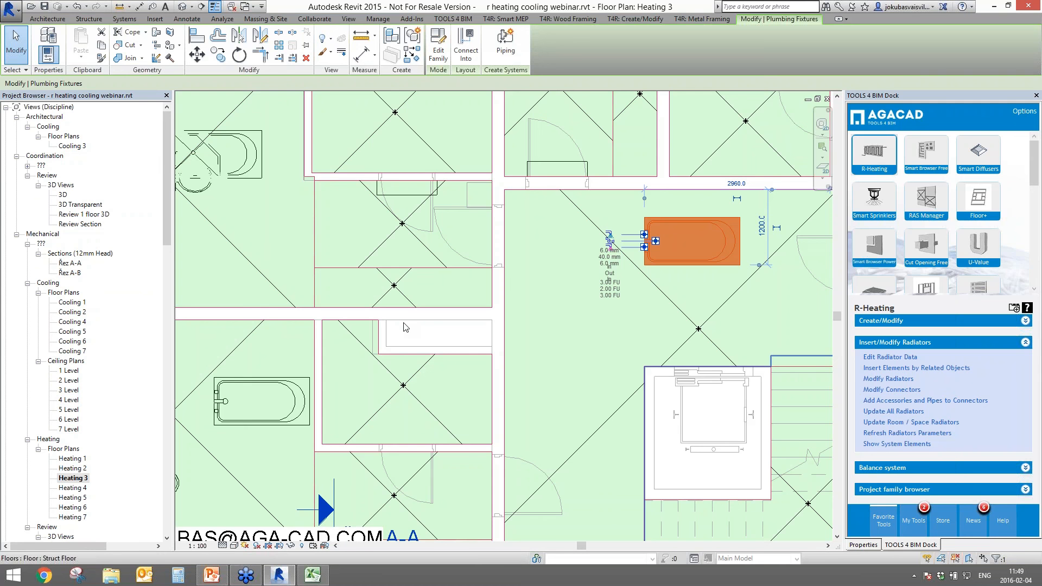
# - Check placement of the inserted bathtubs, corner shower stall and water closets, then view the whole floor
pyautogui.scroll(-1, 331, 510)
pyautogui.moveTo(331, 510); pyautogui.dragTo(478, 461, button='middle')
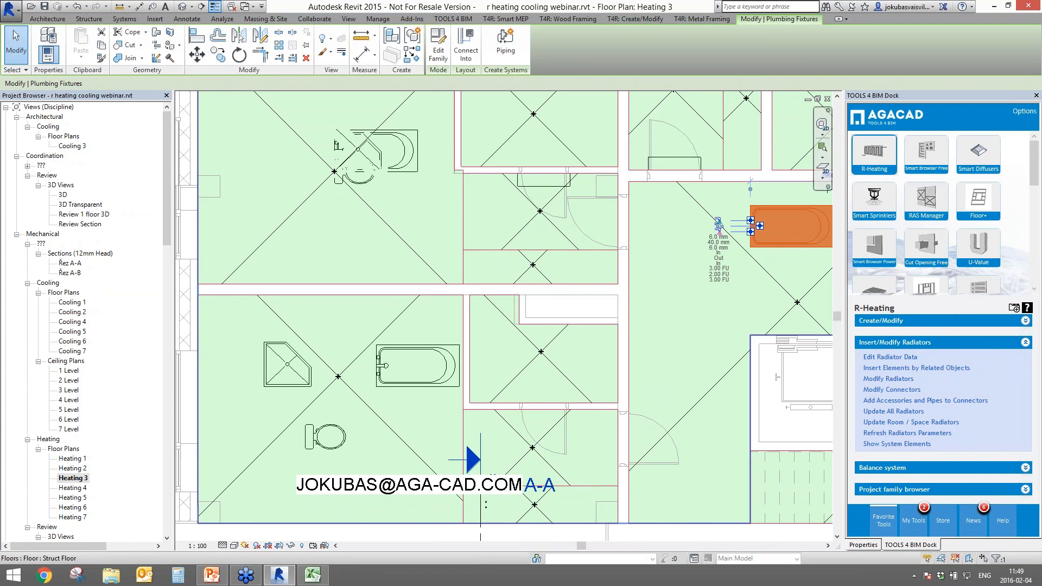
pyautogui.click(332, 444)
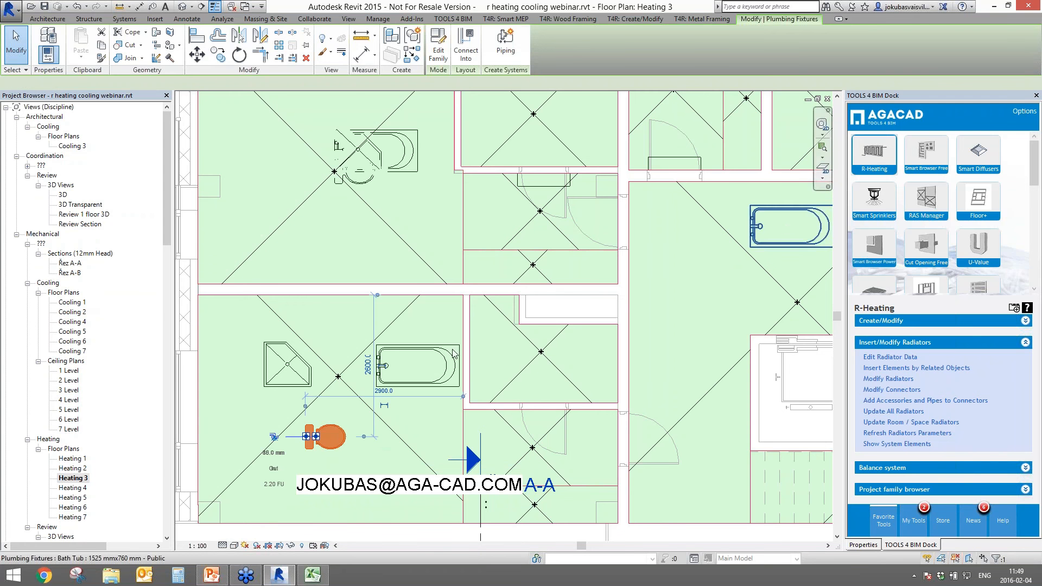
pyautogui.click(773, 235)
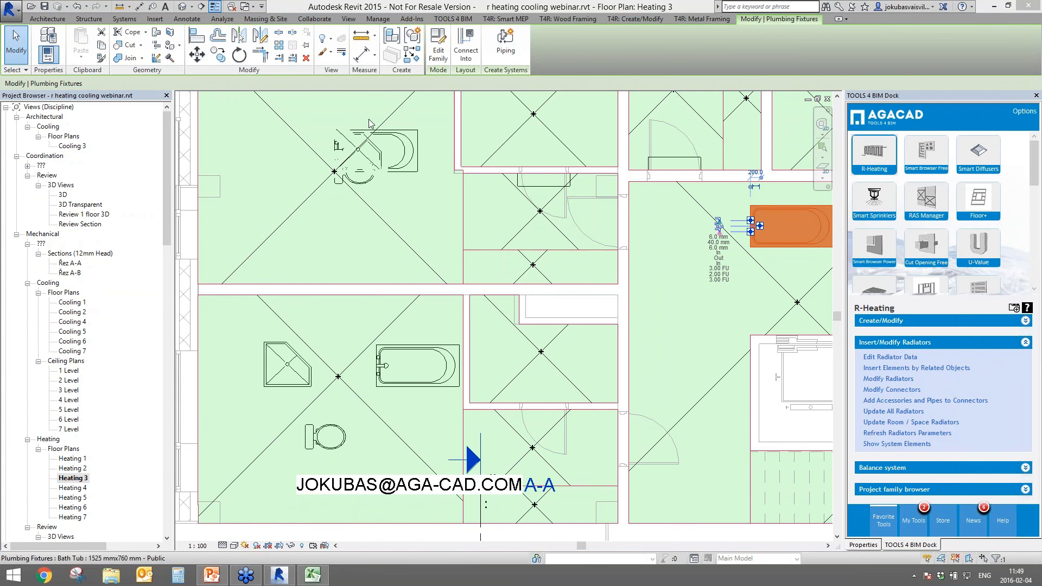
pyautogui.click(391, 367)
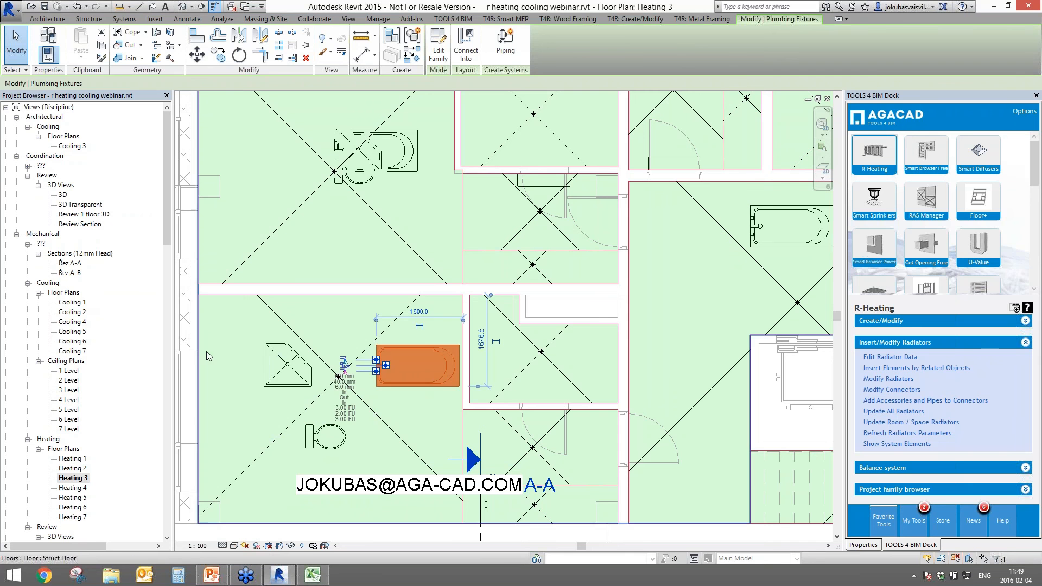
pyautogui.click(291, 366)
pyautogui.click(332, 442)
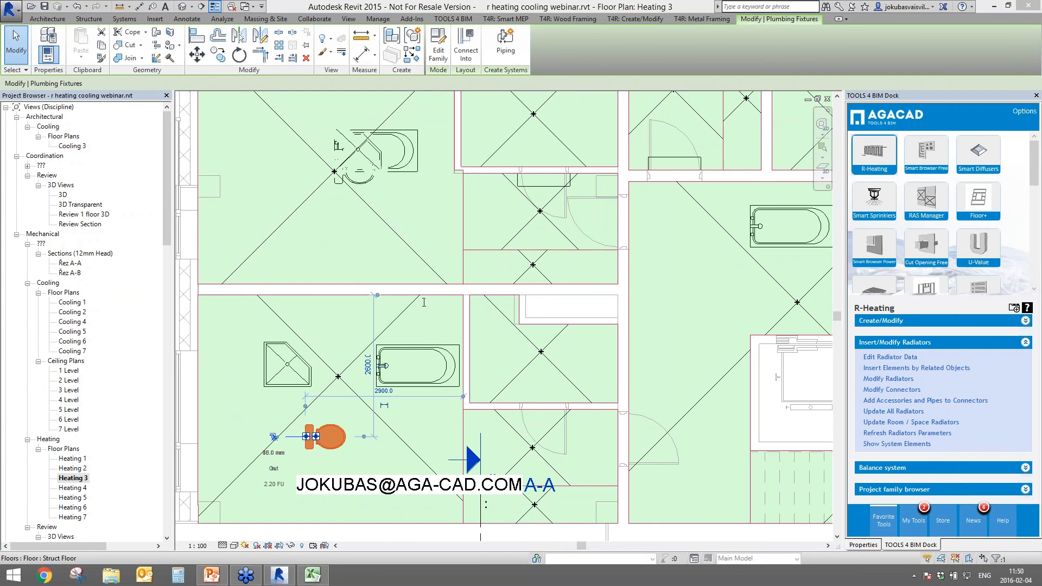
pyautogui.click(415, 355)
pyautogui.click(578, 362)
pyautogui.scroll(-5, 545, 351)
pyautogui.moveTo(545, 351); pyautogui.dragTo(600, 410, button='middle')
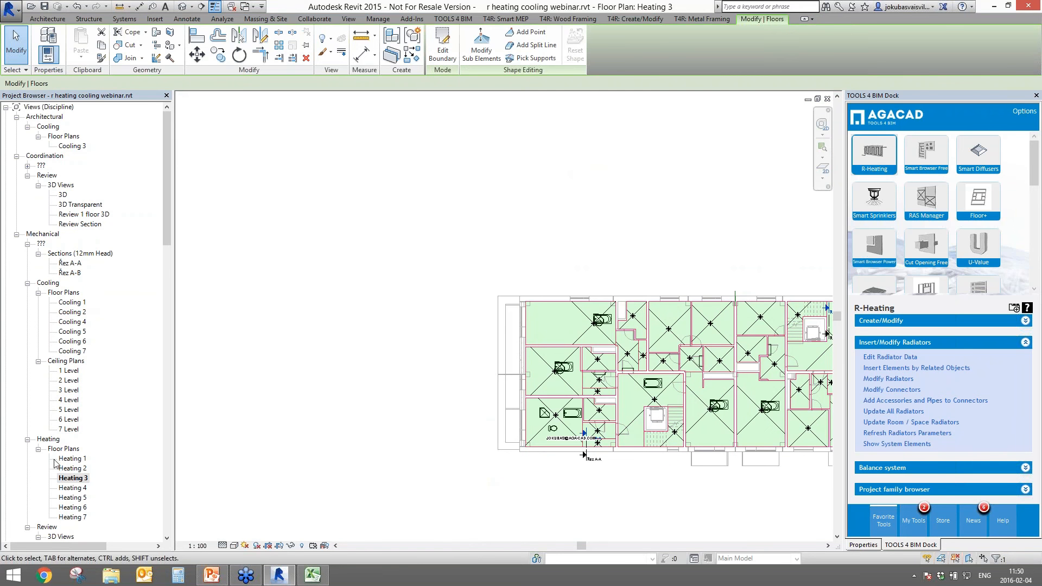
# - Open the Heating 1 floor plan and review a radiator's properties
pyautogui.doubleClick(72, 458)
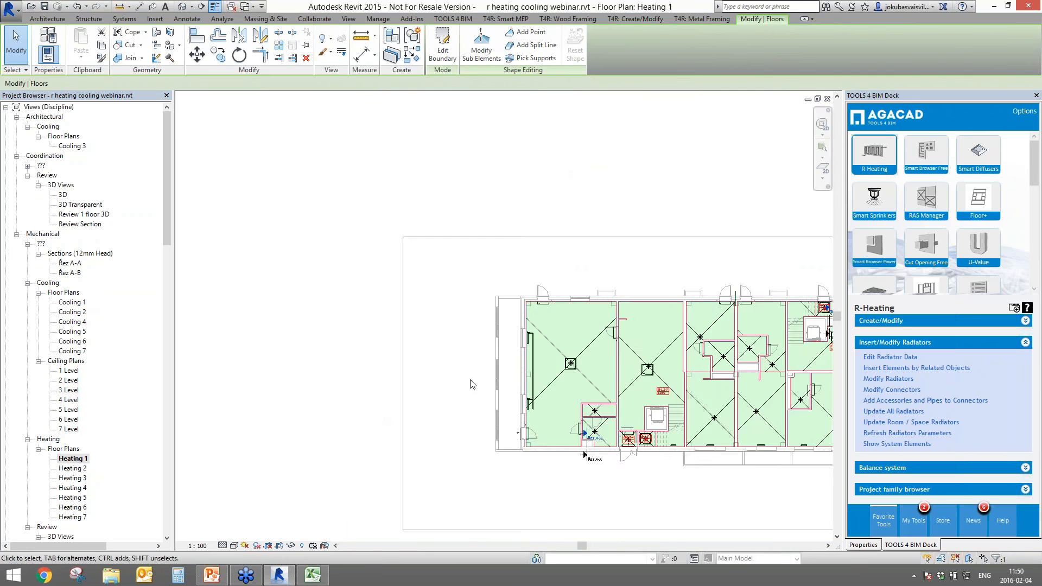
pyautogui.scroll(6, 651, 434)
pyautogui.click(583, 304)
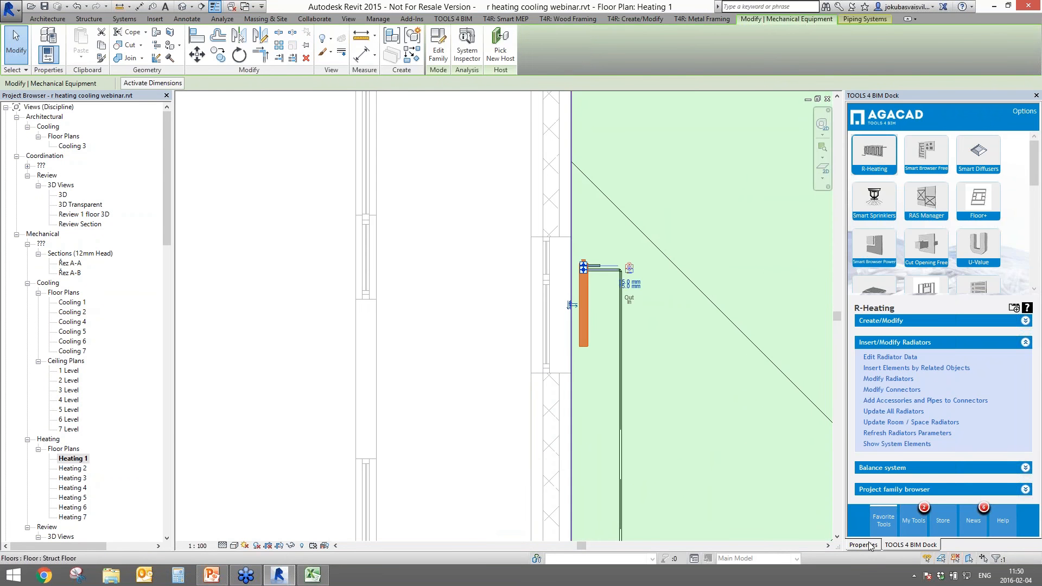
pyautogui.click(863, 545)
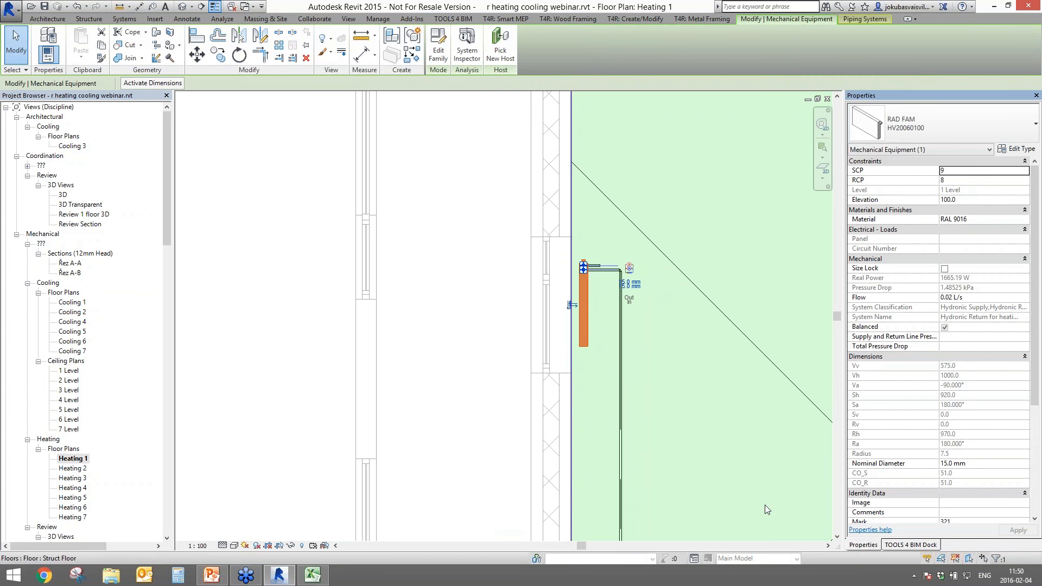
# - Zoom out to the whole floor and open the R-Heating online help
pyautogui.click(321, 412)
pyautogui.scroll(-8, 606, 338)
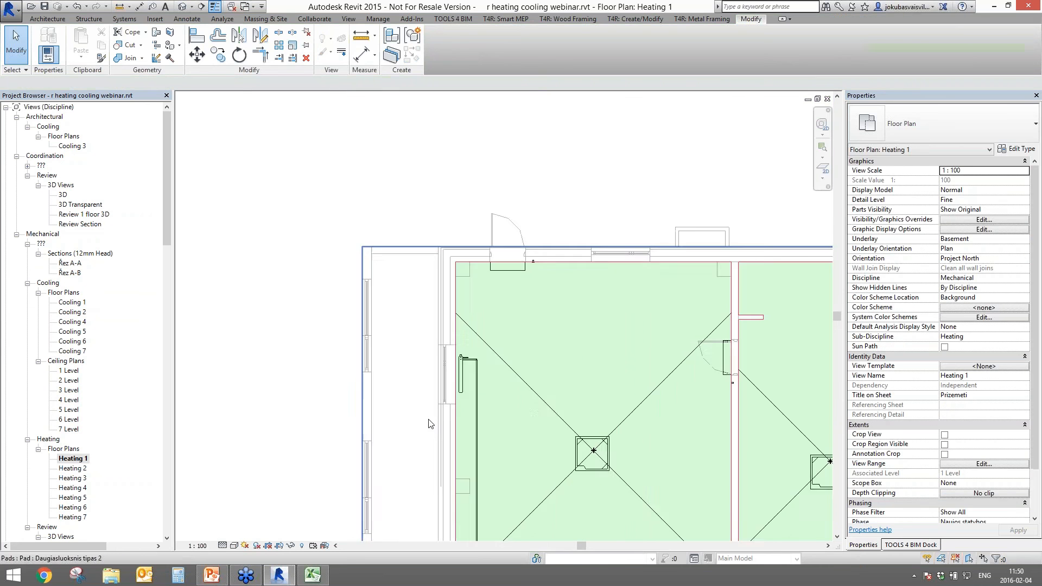
pyautogui.moveTo(390, 369); pyautogui.dragTo(382, 407, button='middle')
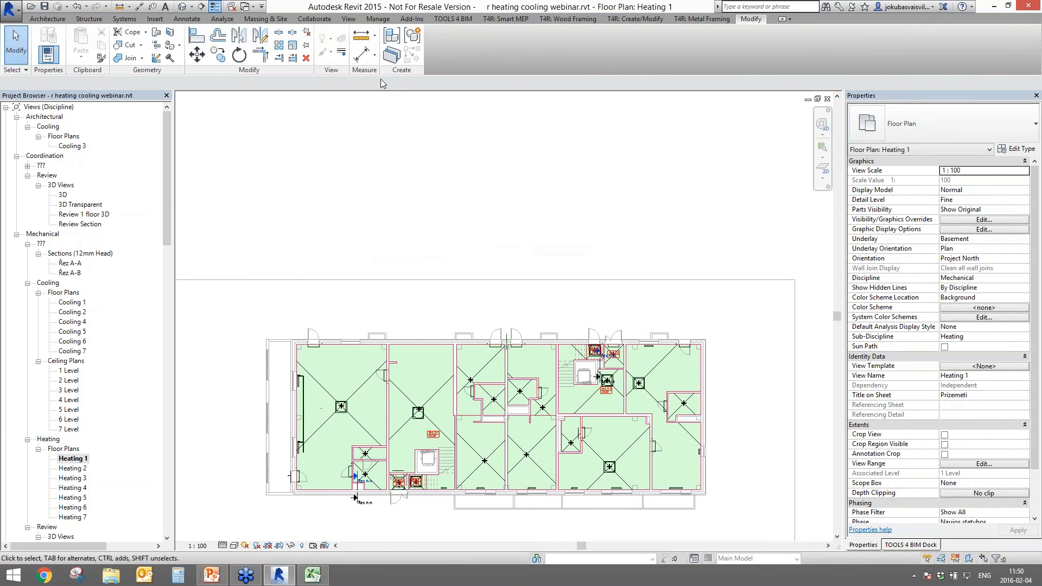
pyautogui.click(902, 545)
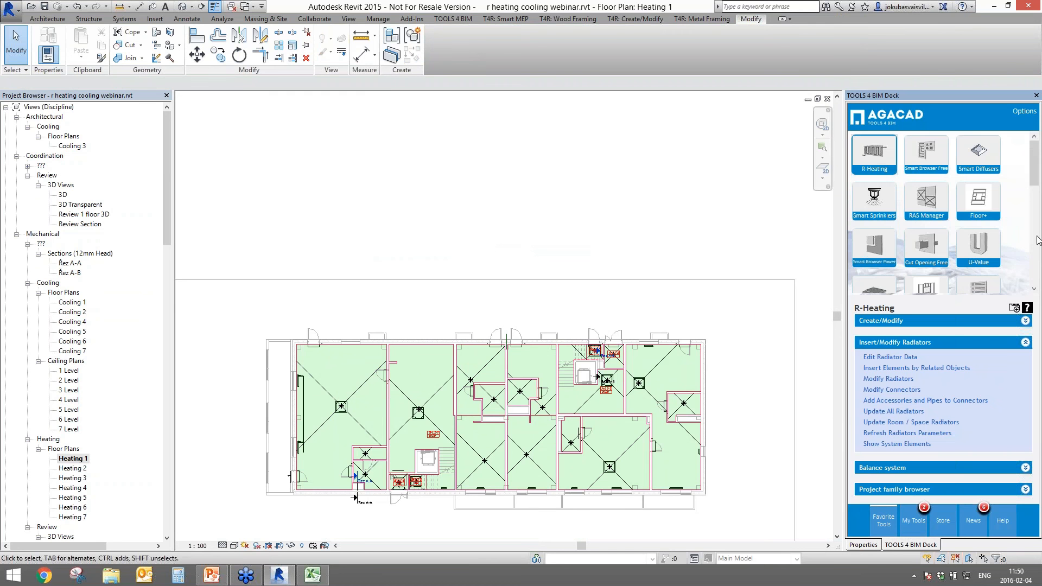
pyautogui.click(1026, 308)
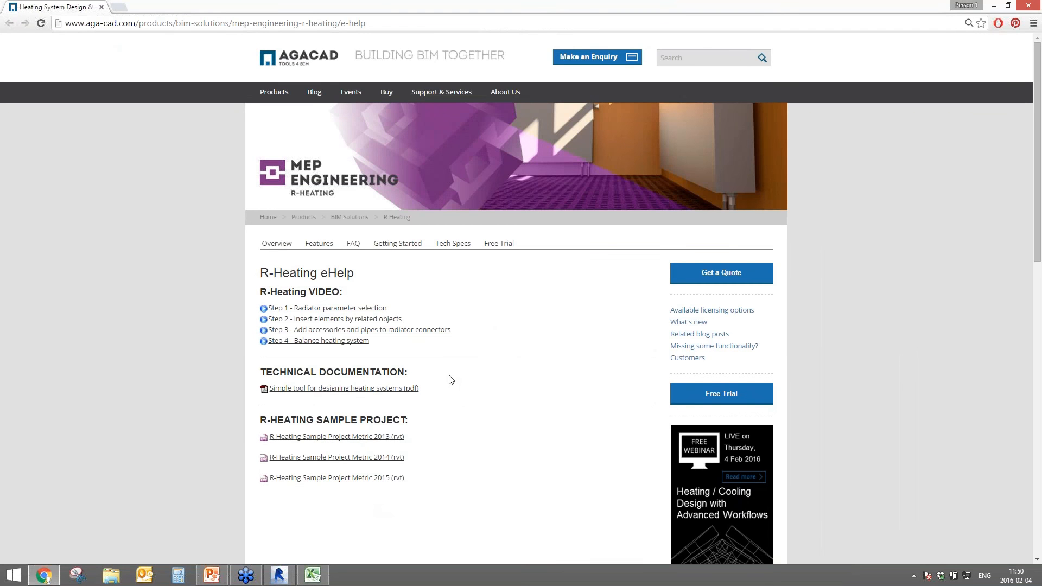
# - Load aga-cad.com in a new Chrome tab and maximize the browser window
pyautogui.moveTo(198, 8); pyautogui.dragTo(670, 264)
pyautogui.click(544, 245)
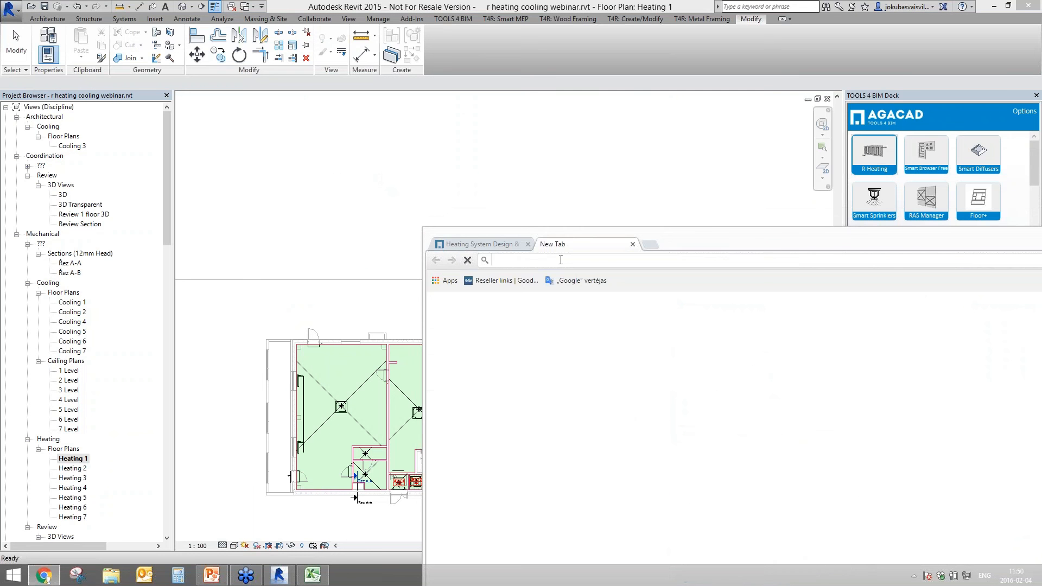
pyautogui.write('aga-cad.com')
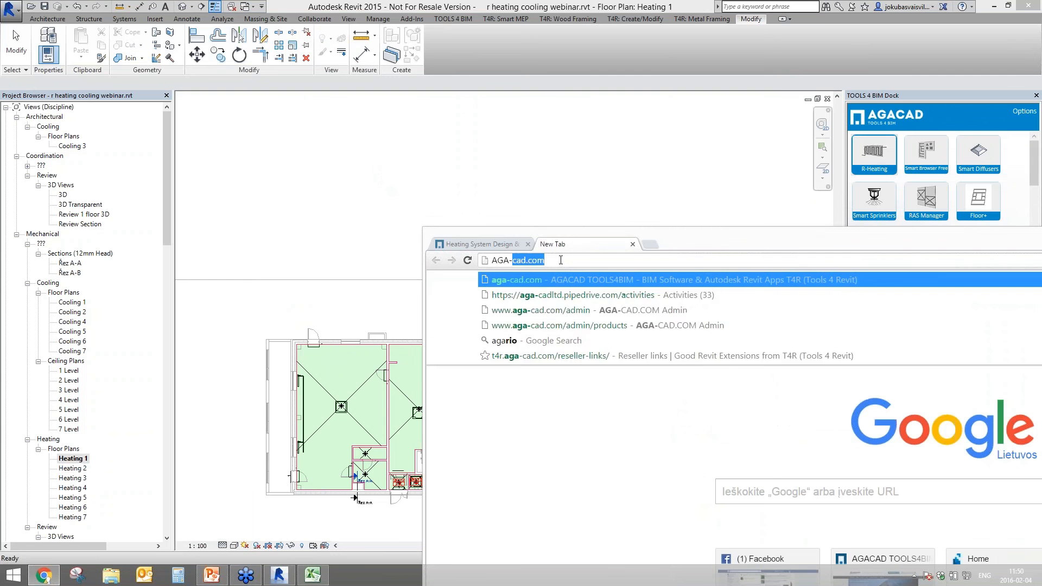
pyautogui.press('Return')
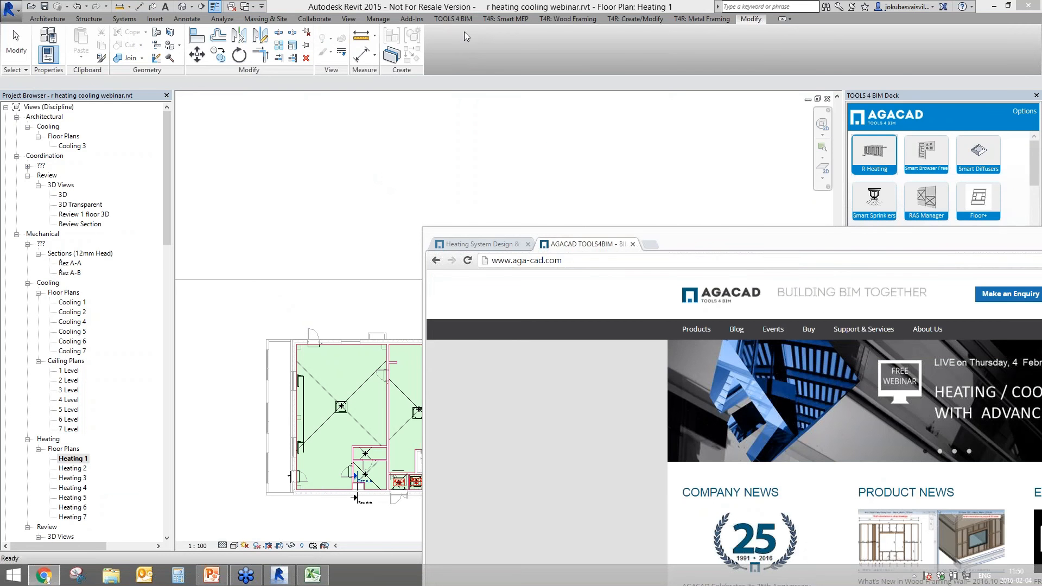
pyautogui.doubleClick(698, 234)
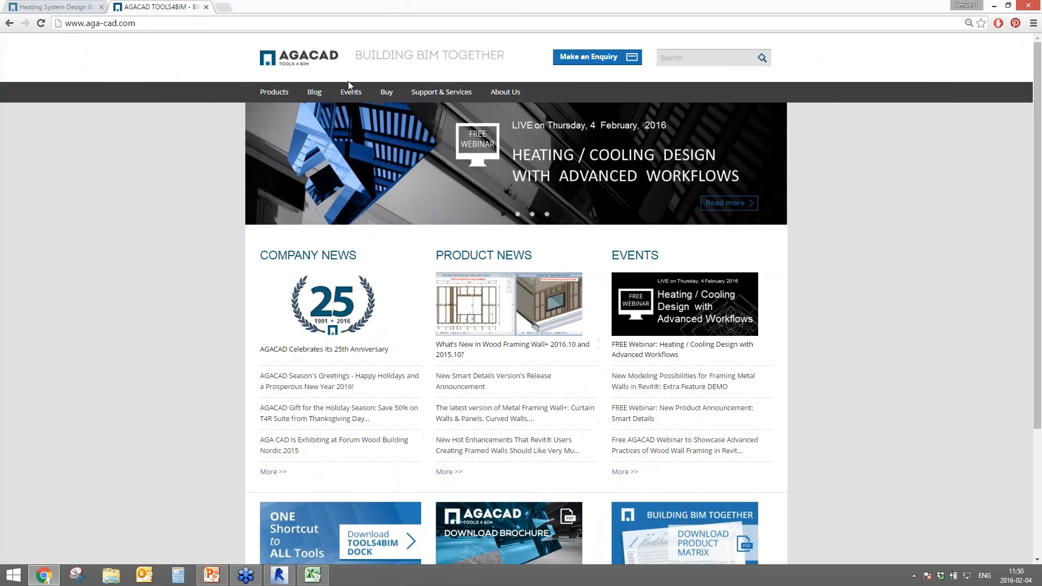
# - Go through Products > R-Heating > Getting Started to the TOOLS4BIM Dock download page
pyautogui.click(282, 92)
pyautogui.click(291, 228)
pyautogui.scroll(-8, 397, 347)
pyautogui.scroll(8, 401, 331)
pyautogui.click(401, 243)
pyautogui.scroll(-15, 416, 342)
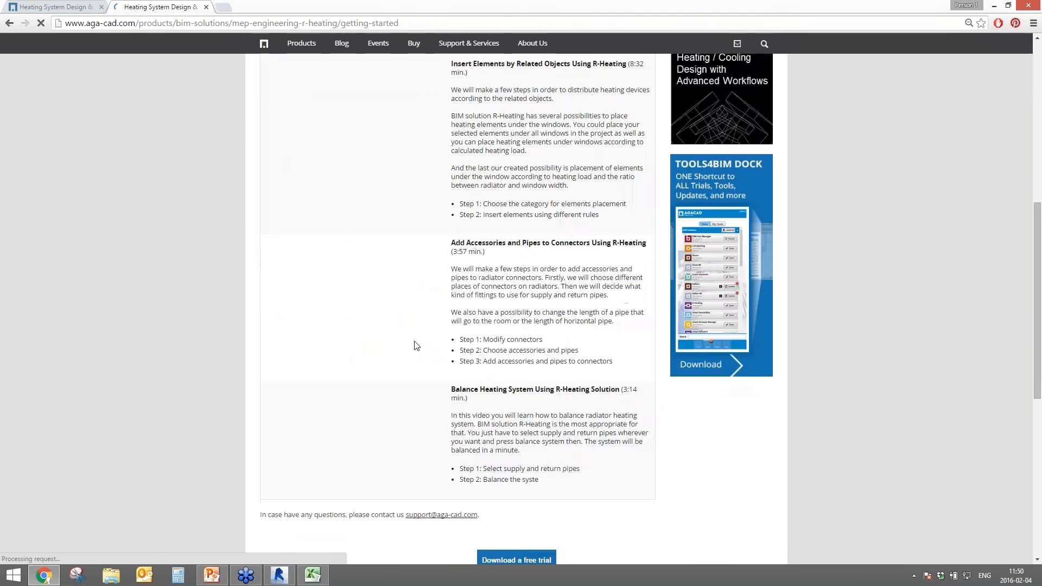
pyautogui.scroll(15, 411, 344)
pyautogui.click(498, 243)
# - Download TOOLS 4 BIM DOCK, then show the 'THANK YOU!' slide (12 of 12) in PowerPoint
pyautogui.scroll(-4, 435, 350)
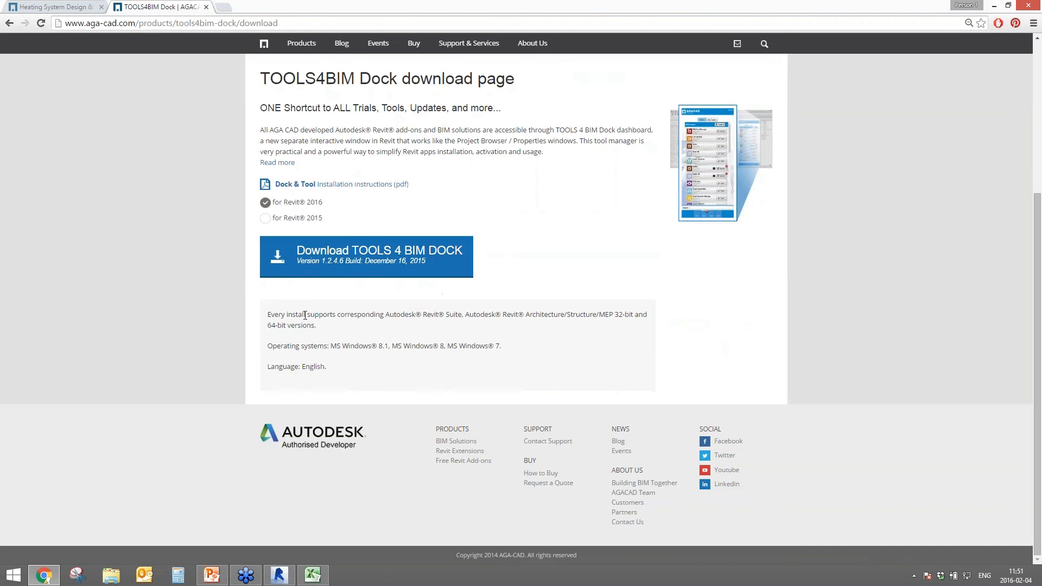
pyautogui.click(402, 261)
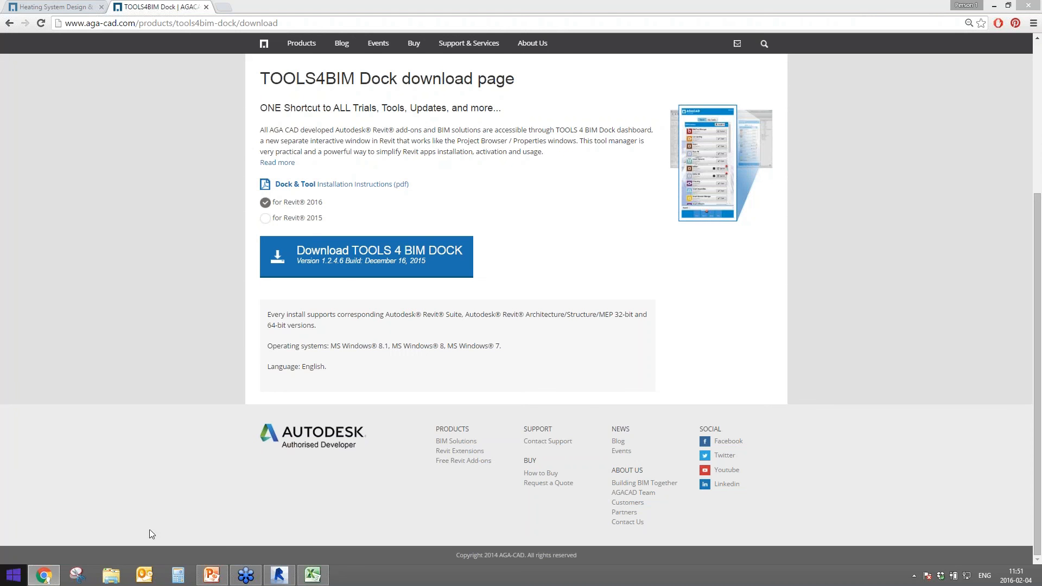
pyautogui.click(212, 575)
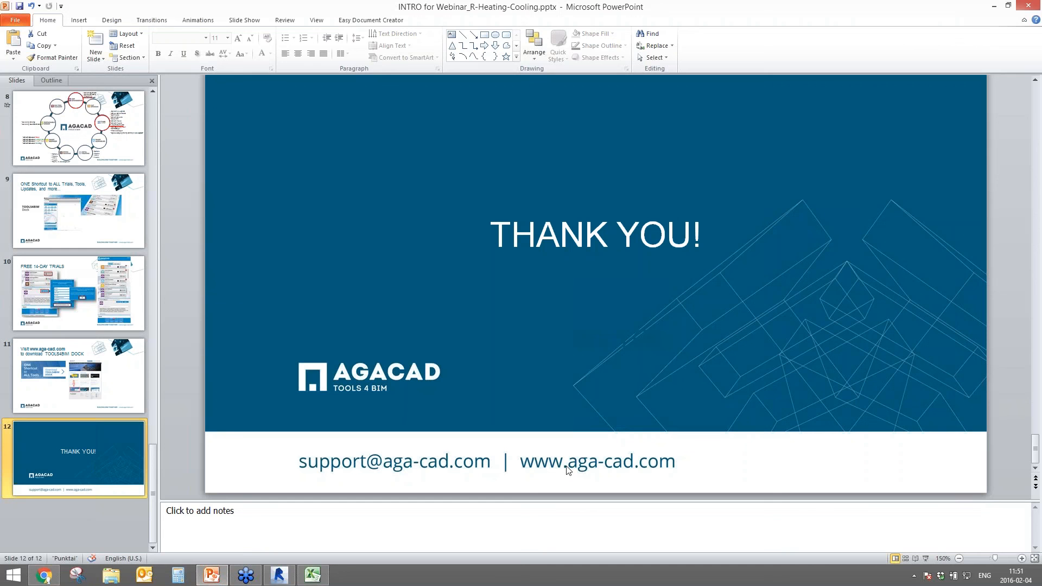